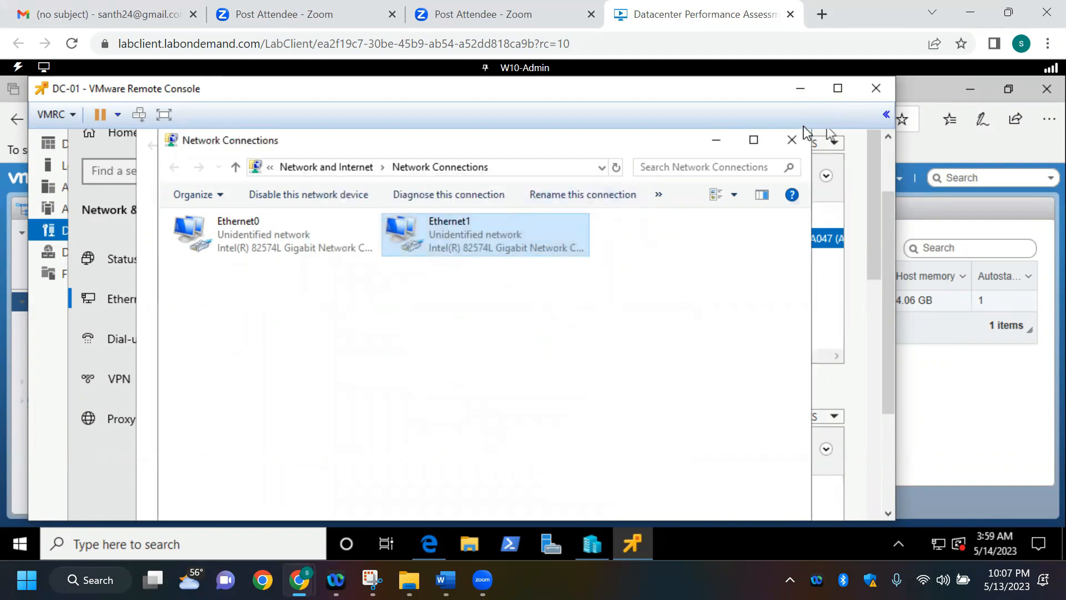
Step: Close the Network Connections window on DC-01 and bring up the DC01 requirements in the Company Overview and Requirements new document
left_click(794, 135)
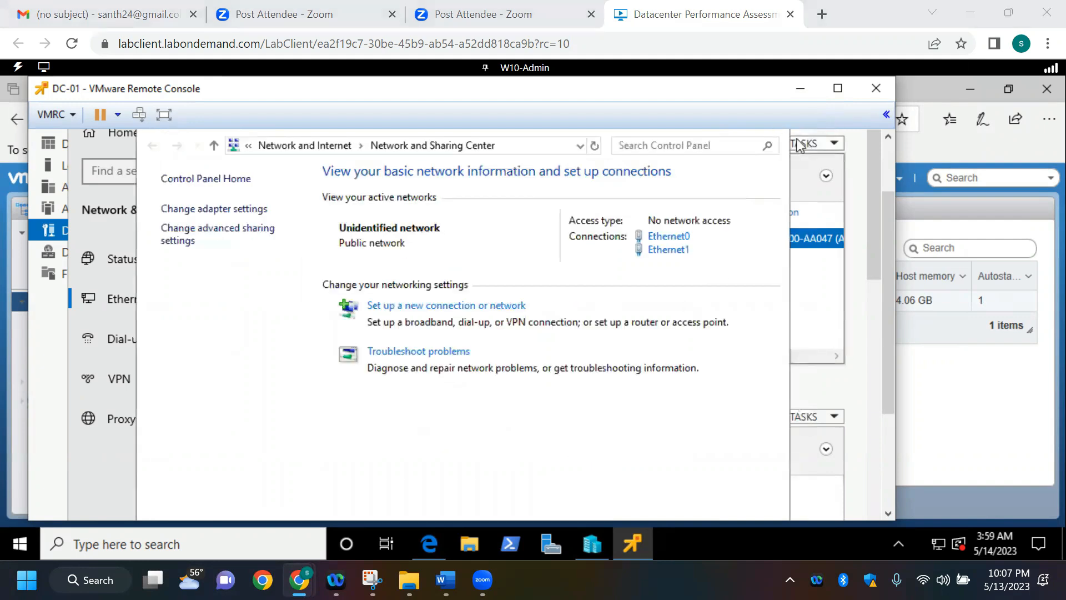
key("alt+Tab")
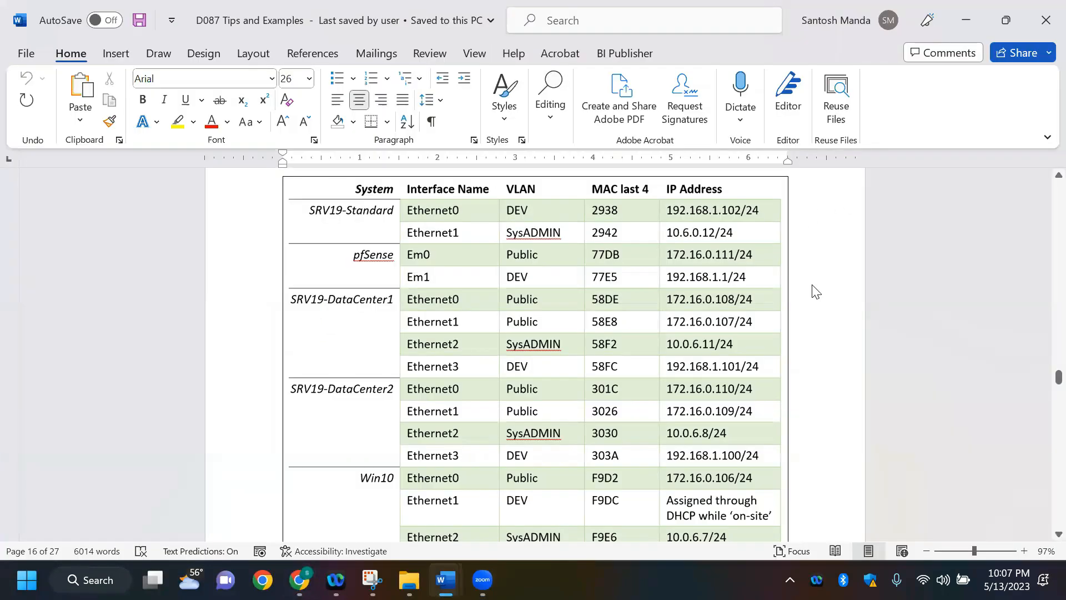
key("alt+Tab")
key("alt+Tab")
key("alt+Tab")
key("alt+Tab")
key("alt+Tab")
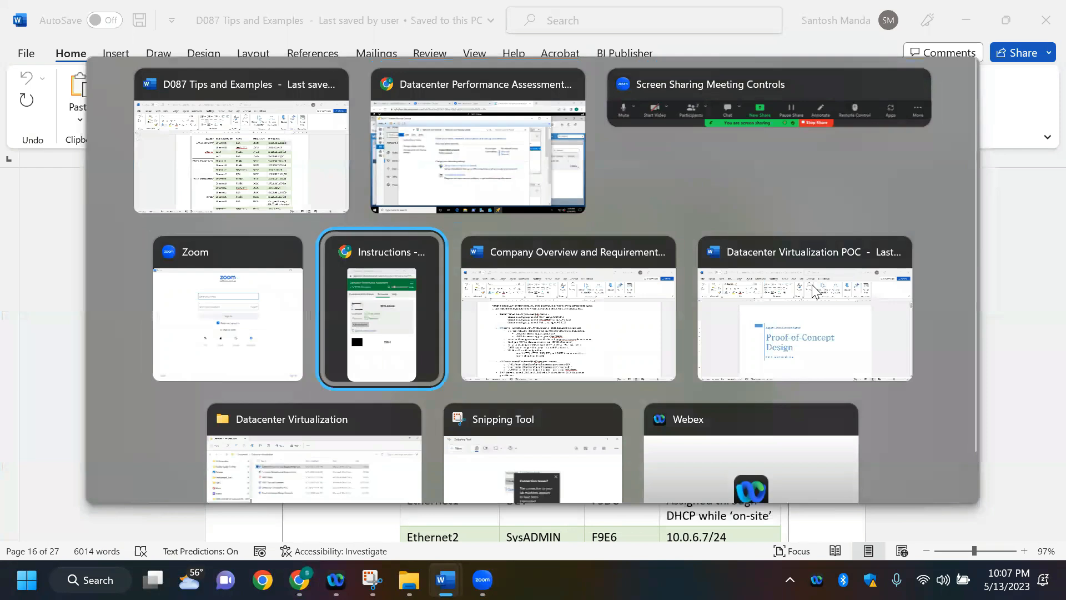
scroll(695, 339, "up", 1)
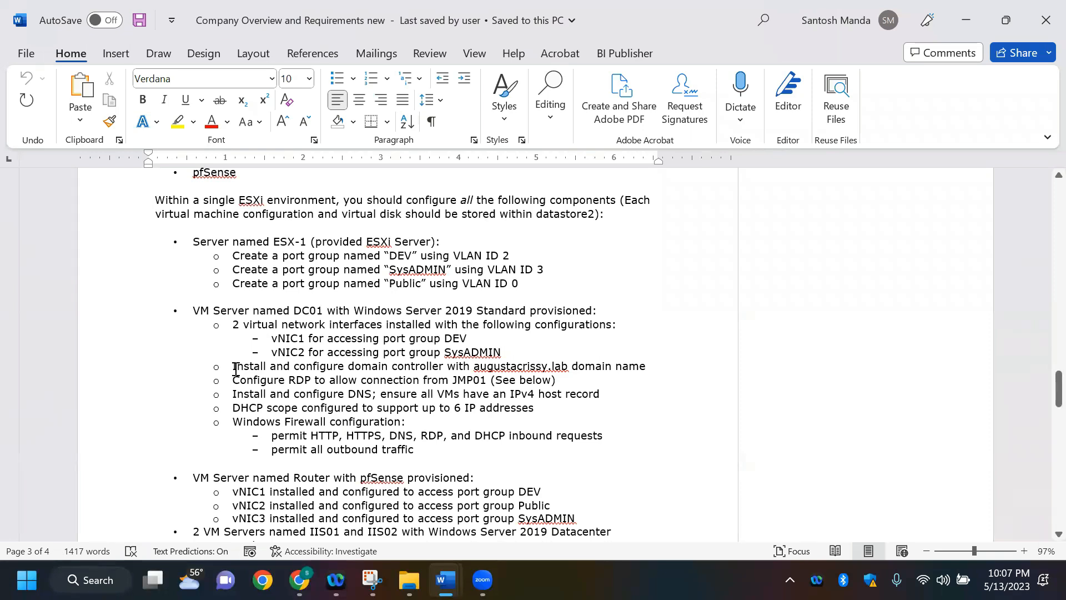
Step: Review DC01's DHCP scope and DEV port group requirements against the interface IP table in D087 Tips and Examples
double_click(239, 407)
left_click_drag(314, 400, 538, 408)
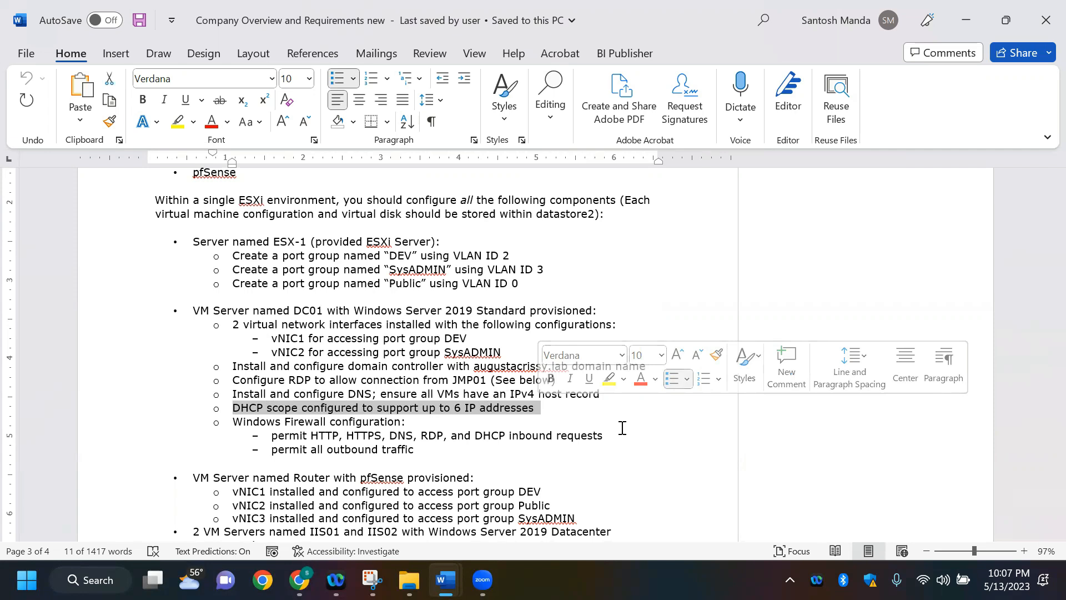
left_click(621, 428)
key("alt+Tab")
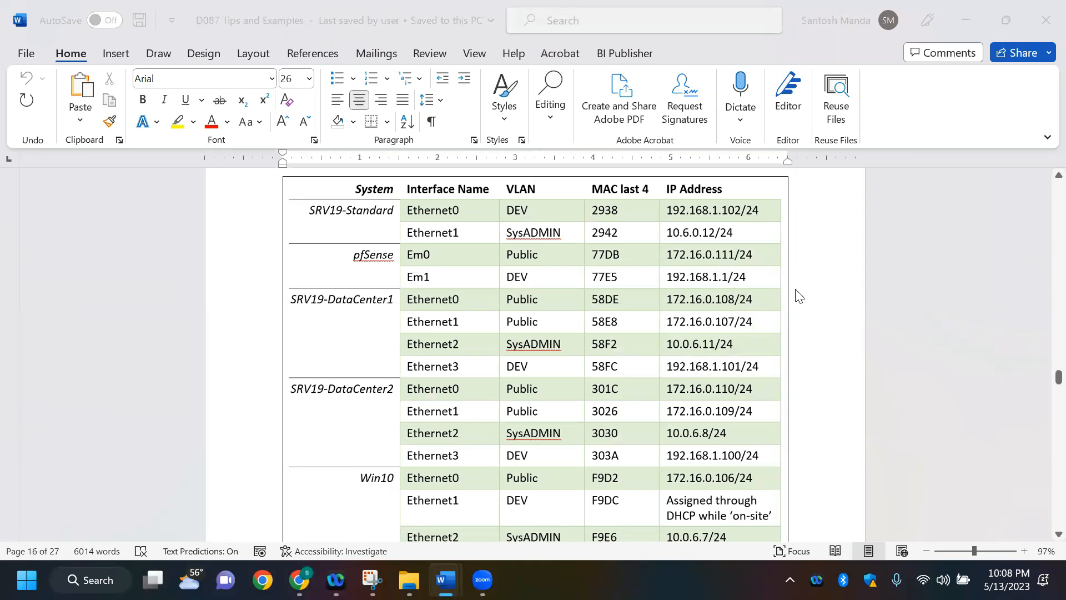
key("alt+Tab")
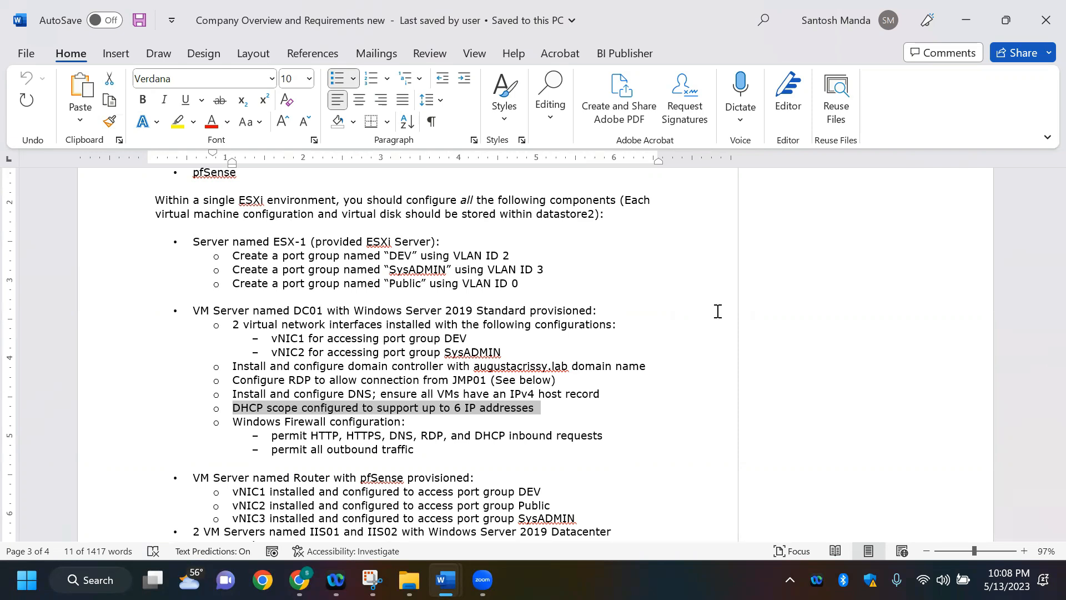
key("alt")
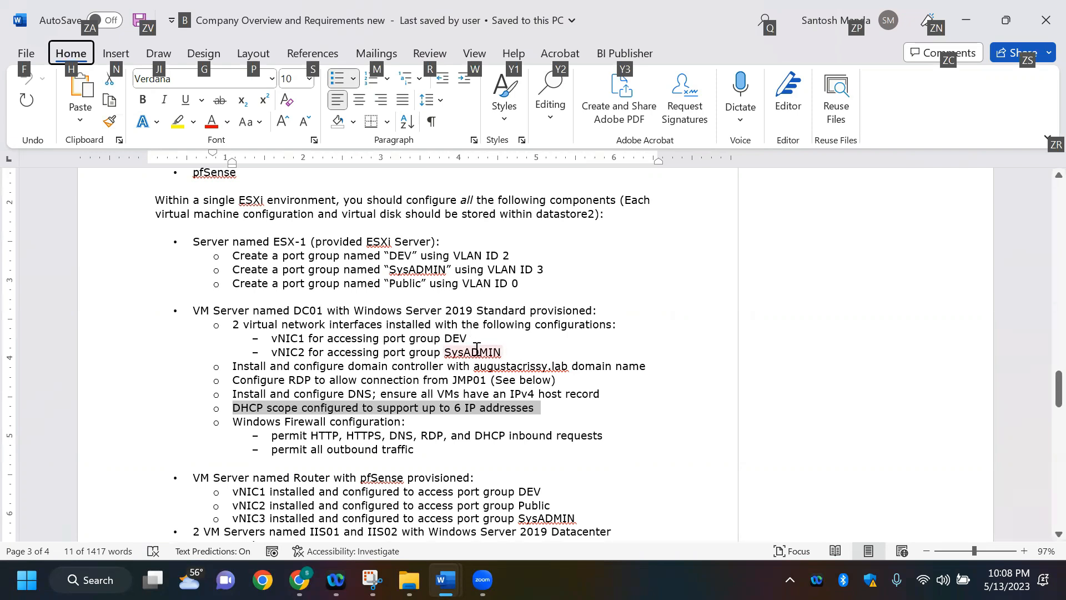
double_click(454, 336)
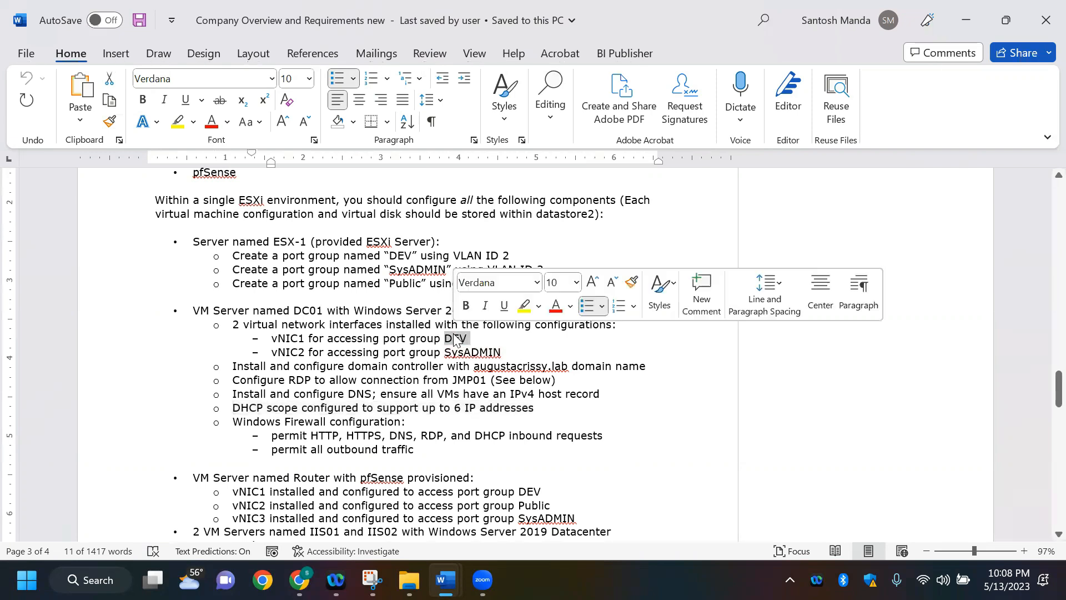
key("alt+Tab")
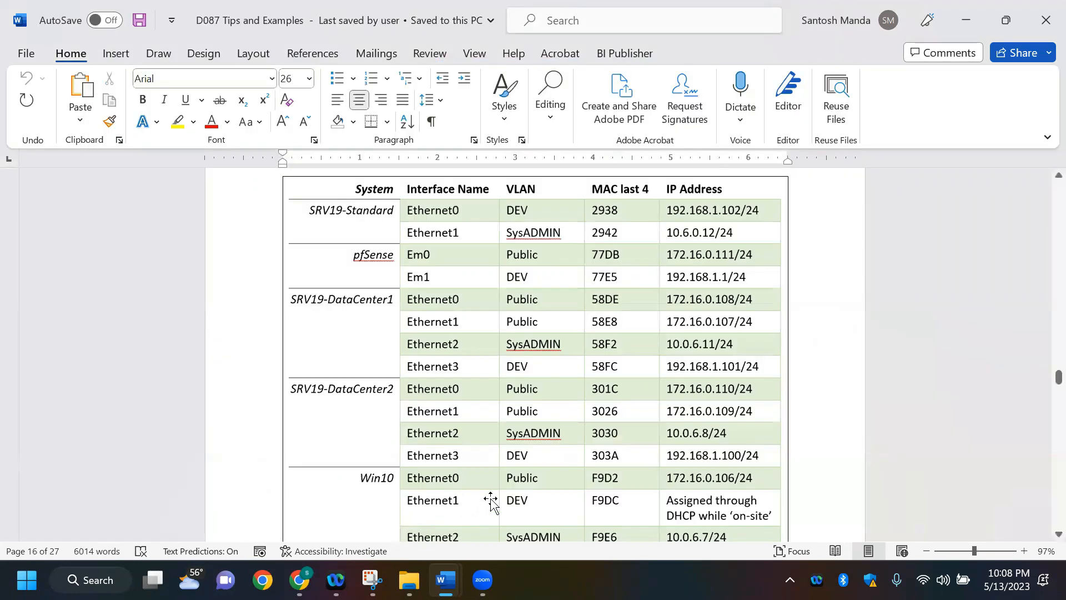
Step: Open the D087 Notes PDF from the Datacenter Virtualization folder at the VLAN and Windows Server Standard notes
mouse_move(423, 568)
left_click(409, 497)
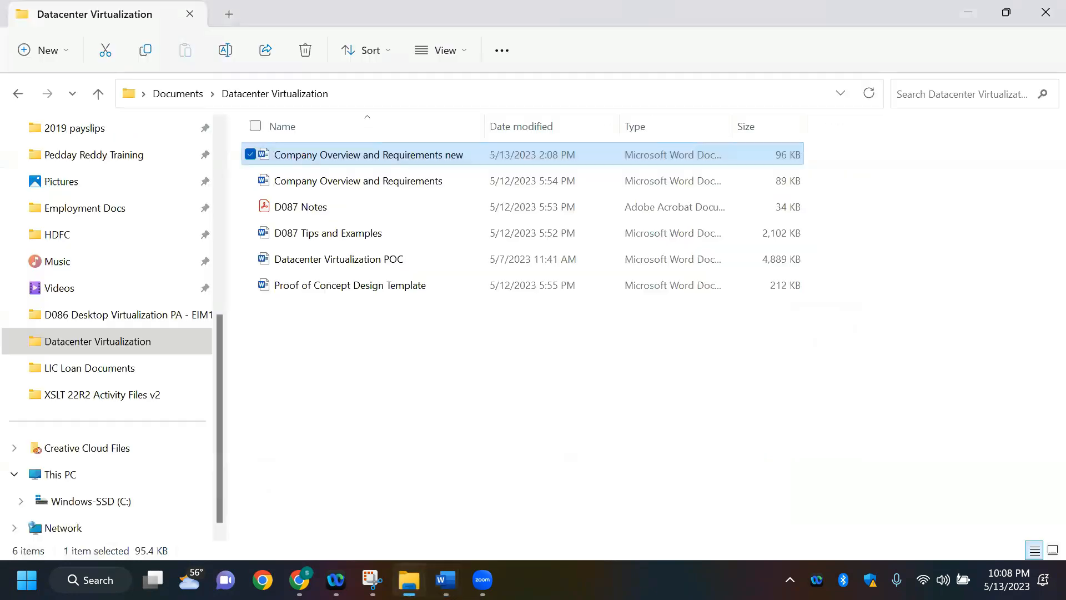
left_click(315, 213)
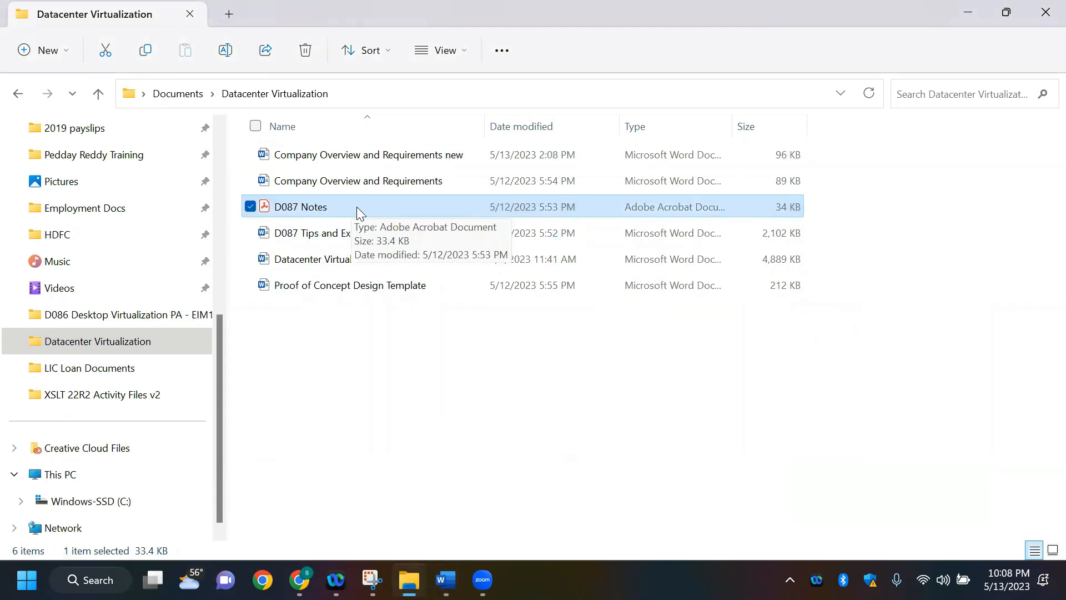
double_click(322, 204)
scroll(517, 297, "down", 2)
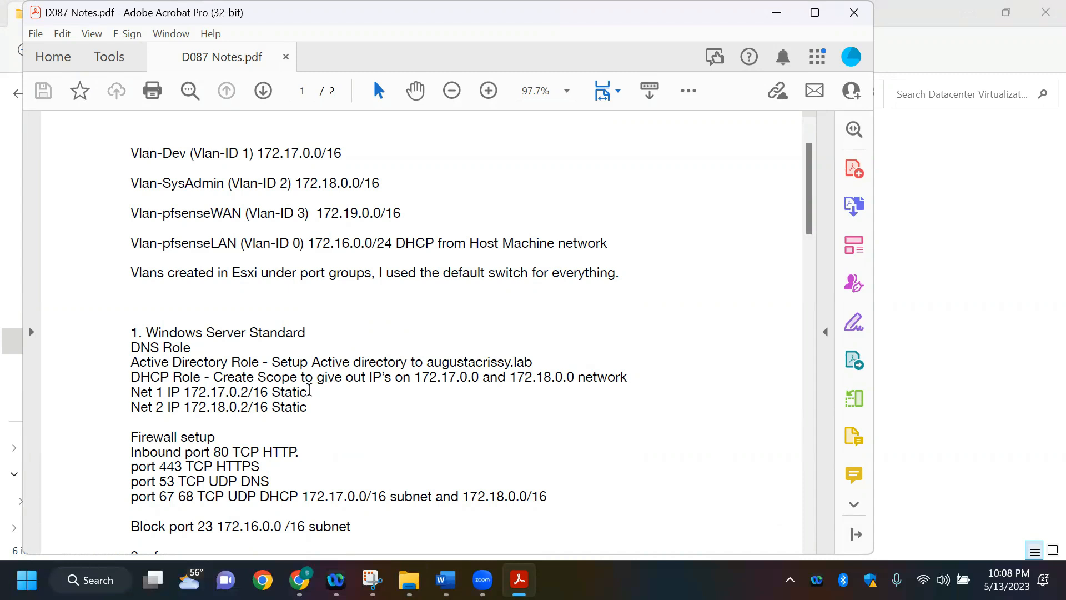
Step: Examine the DHCP Role scope networks in the notes alongside the Vlan-Dev and Vlan-SysAdmin subnets
left_click_drag(222, 377, 574, 374)
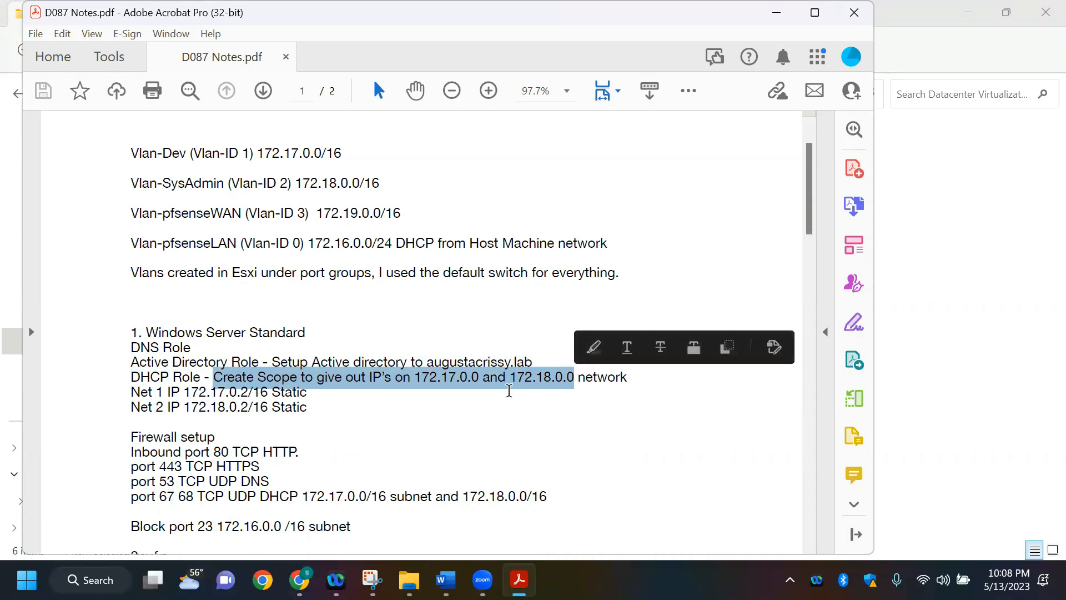
left_click(436, 419)
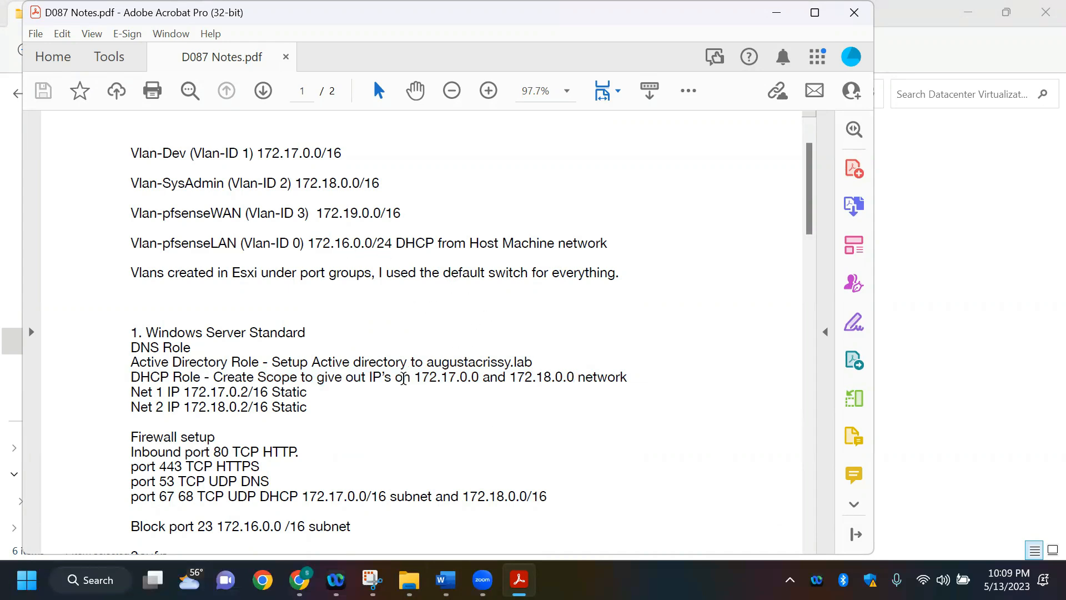
left_click_drag(414, 377, 461, 379)
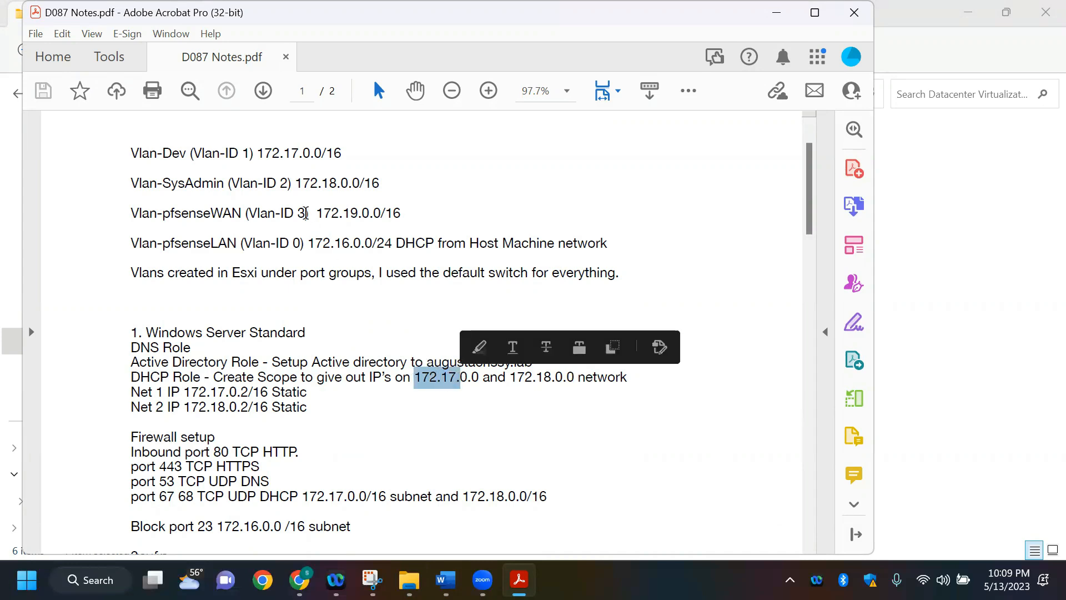
left_click_drag(161, 153, 342, 155)
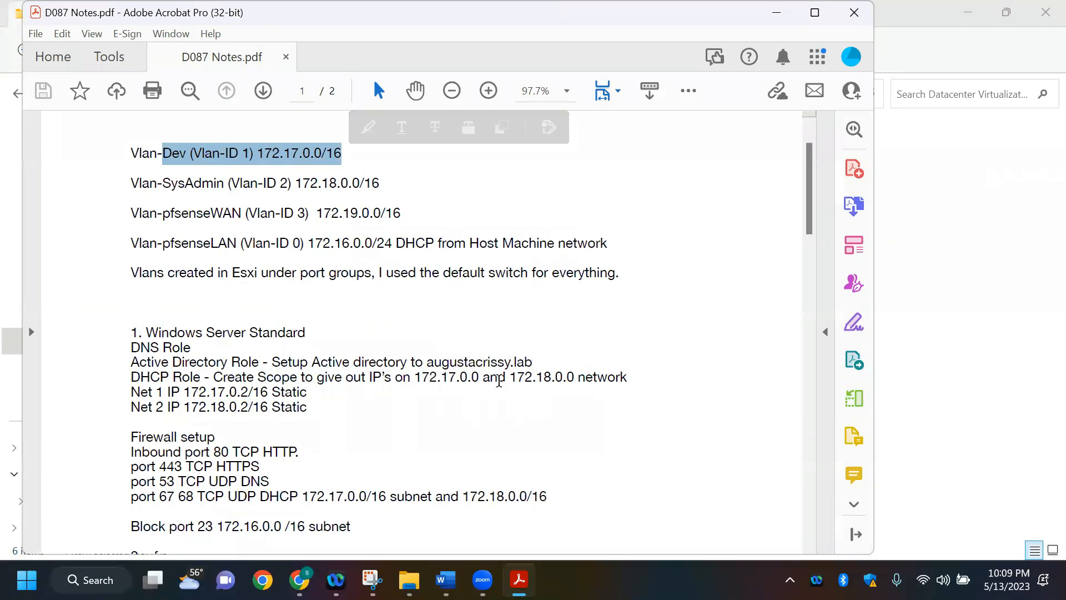
left_click_drag(421, 376, 586, 377)
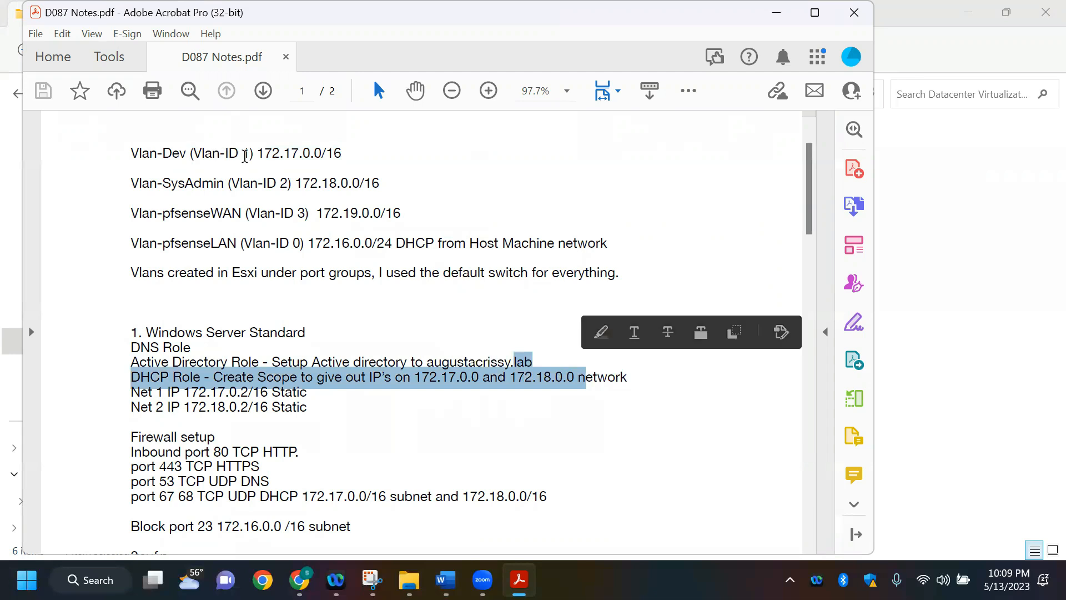
left_click_drag(294, 183, 384, 185)
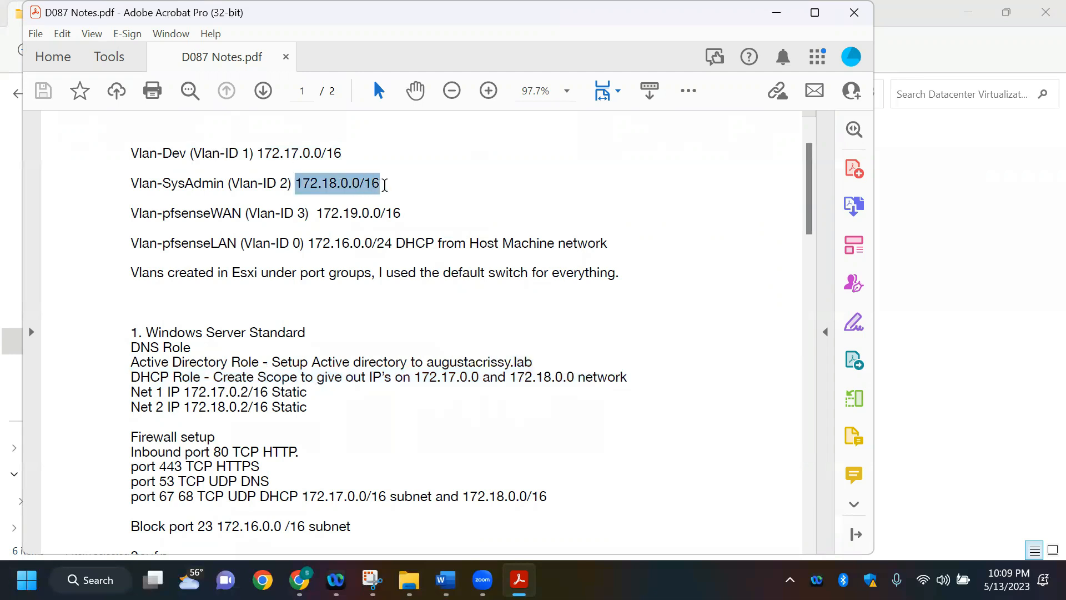
triple_click(191, 183)
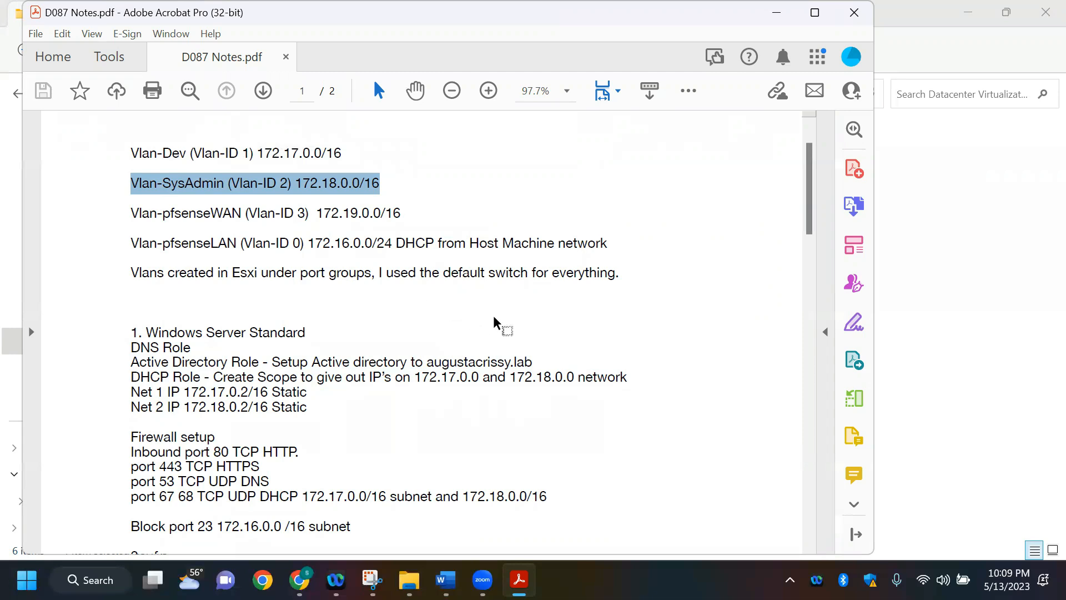
Step: Check the subnets in the notes against the interface IP address table in D087 Tips and Examples
key("alt+Tab")
key("alt+Tab")
key("alt+Tab")
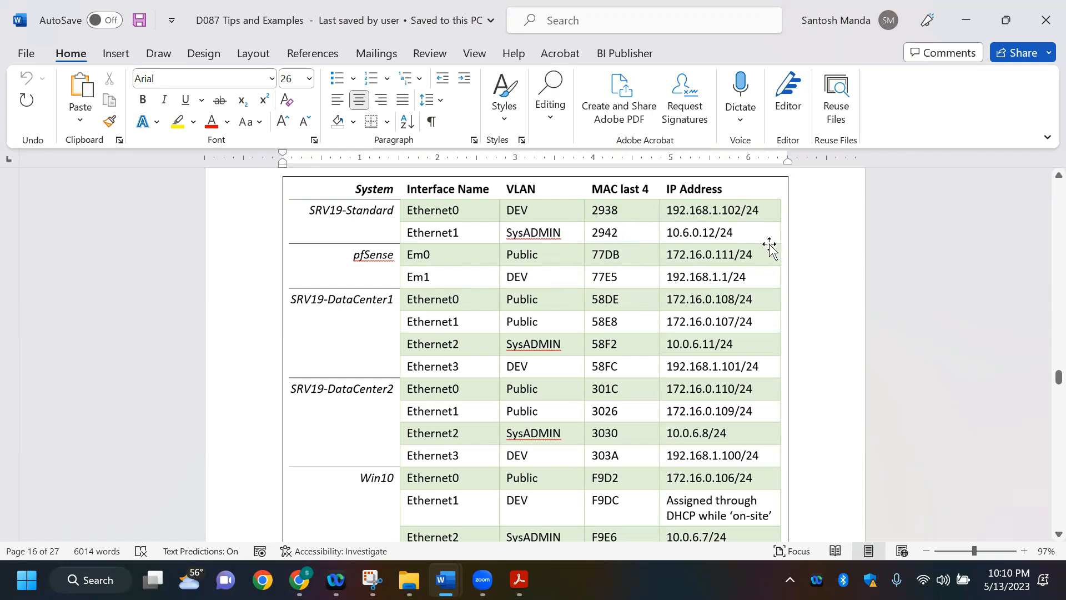
key("alt+Tab")
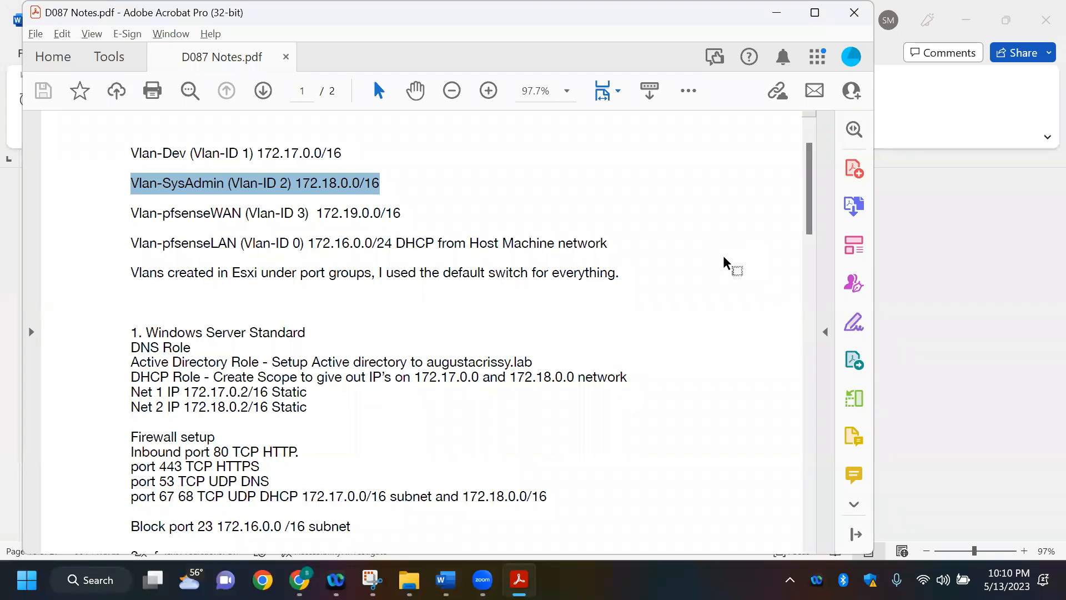
Step: Switch back to the lab session in Chrome and maximize the DC-01 remote console window
key("alt+Tab")
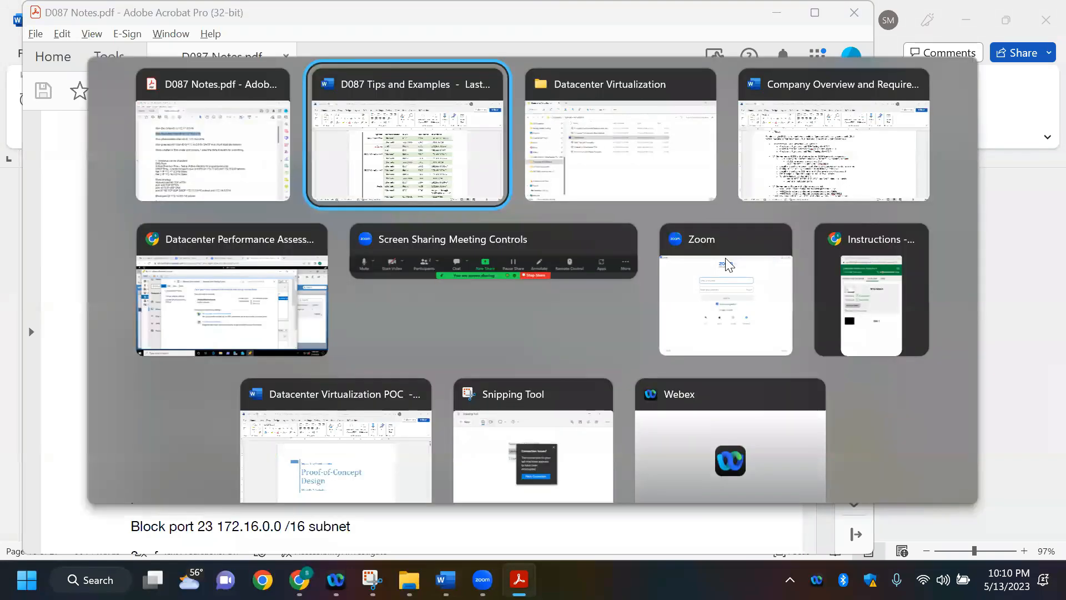
key("Tab")
key("Tab")
key("Tab")
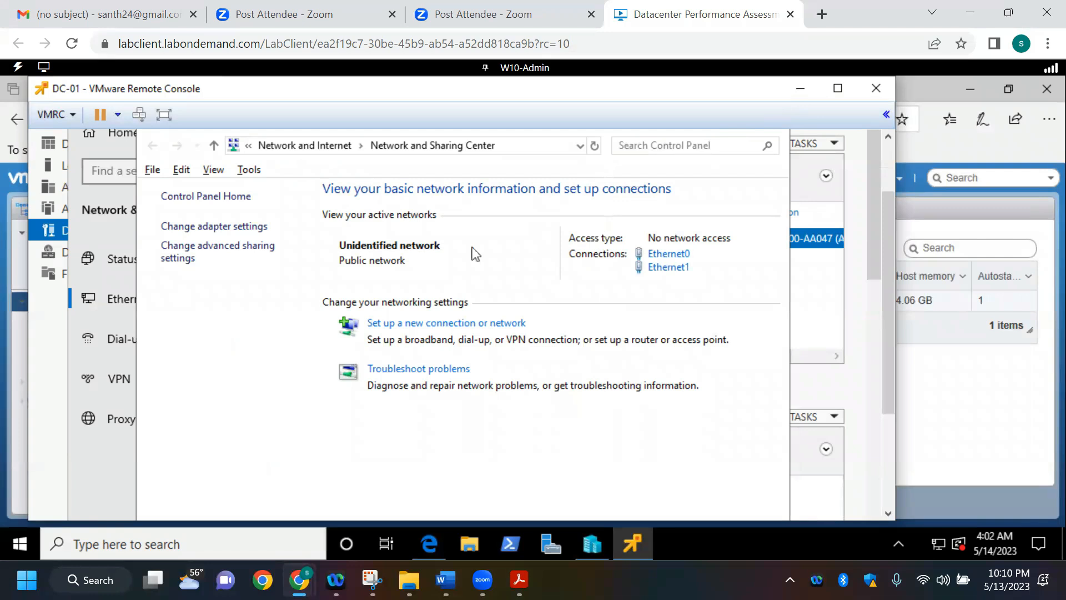
left_click(263, 334)
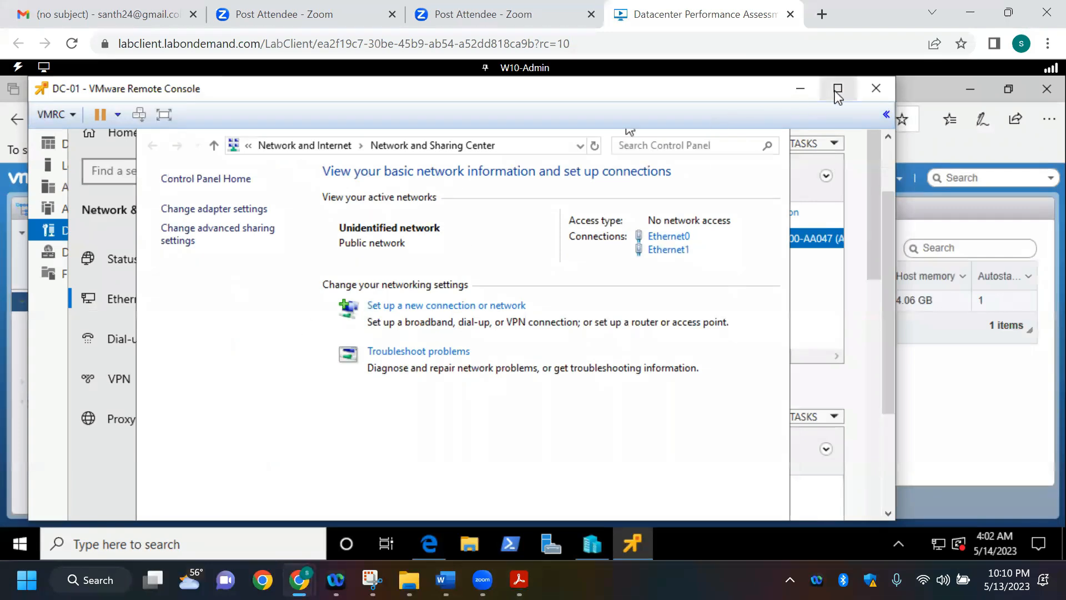
left_click(837, 90)
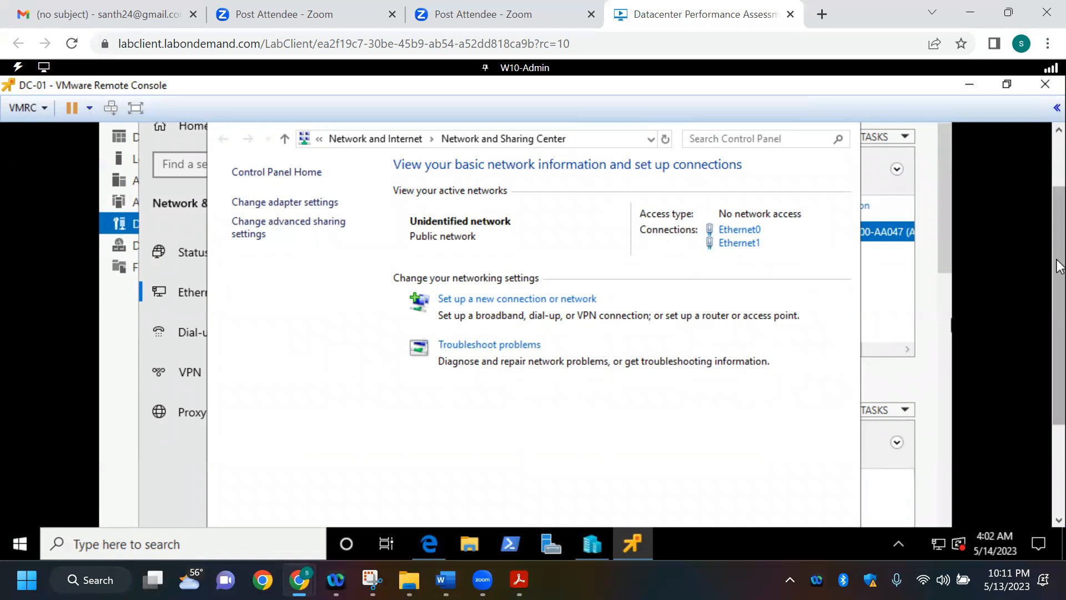
Step: Close the Network and Sharing Center and Settings windows on DC-01 and look through Server Manager's DHCP page
left_click_drag(1059, 198, 1059, 143)
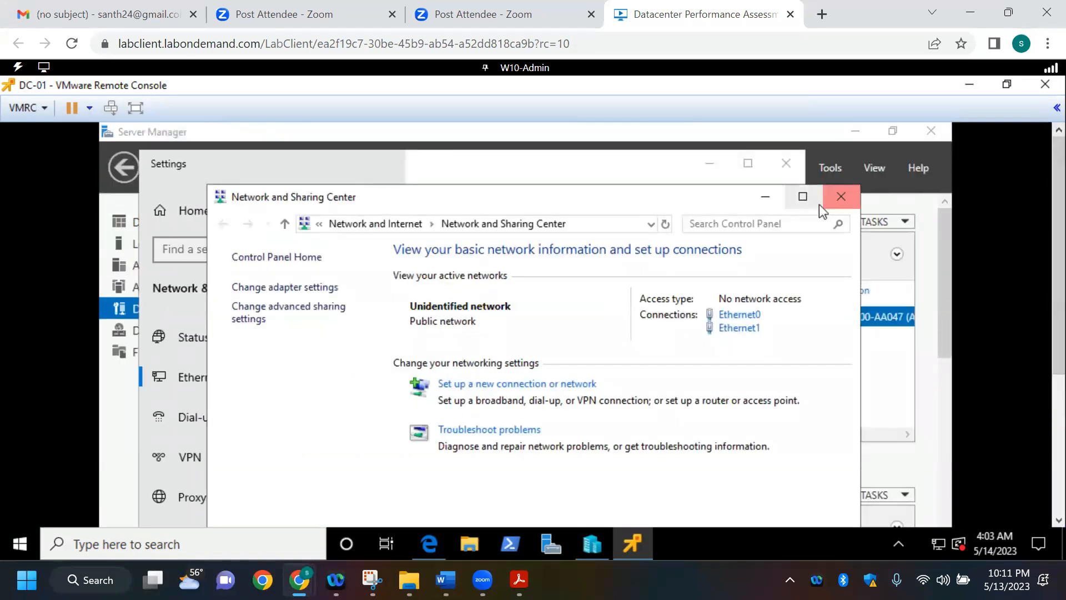
left_click(851, 195)
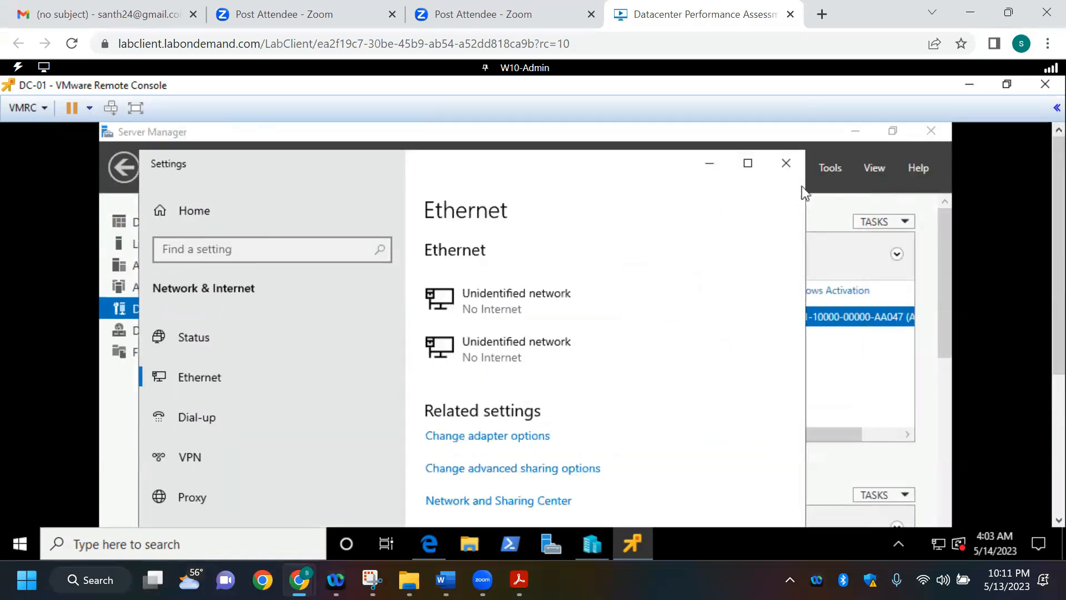
left_click(772, 163)
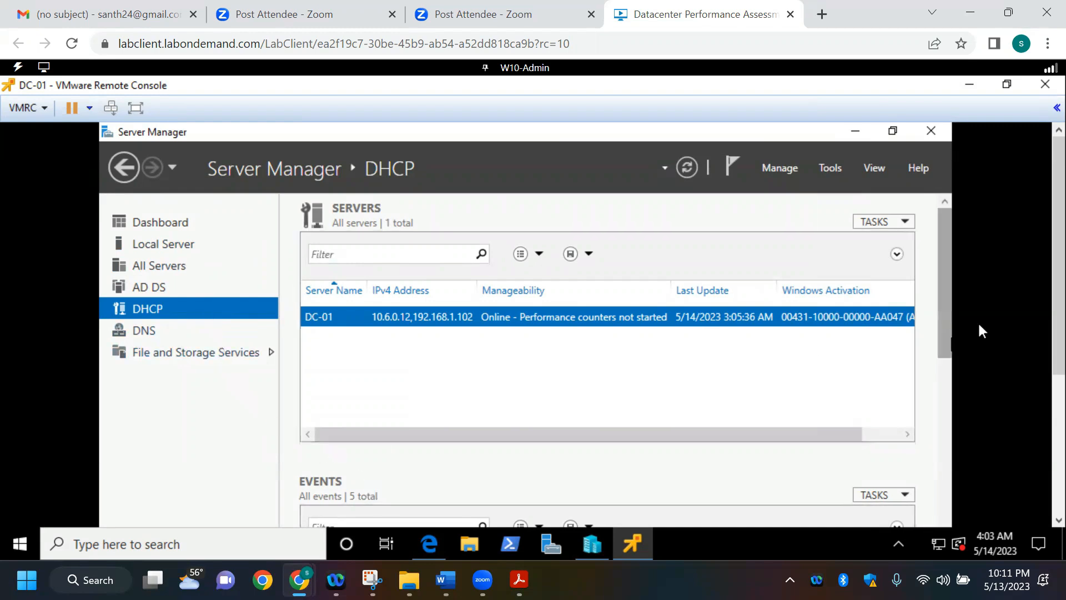
left_click_drag(946, 313, 173, 483)
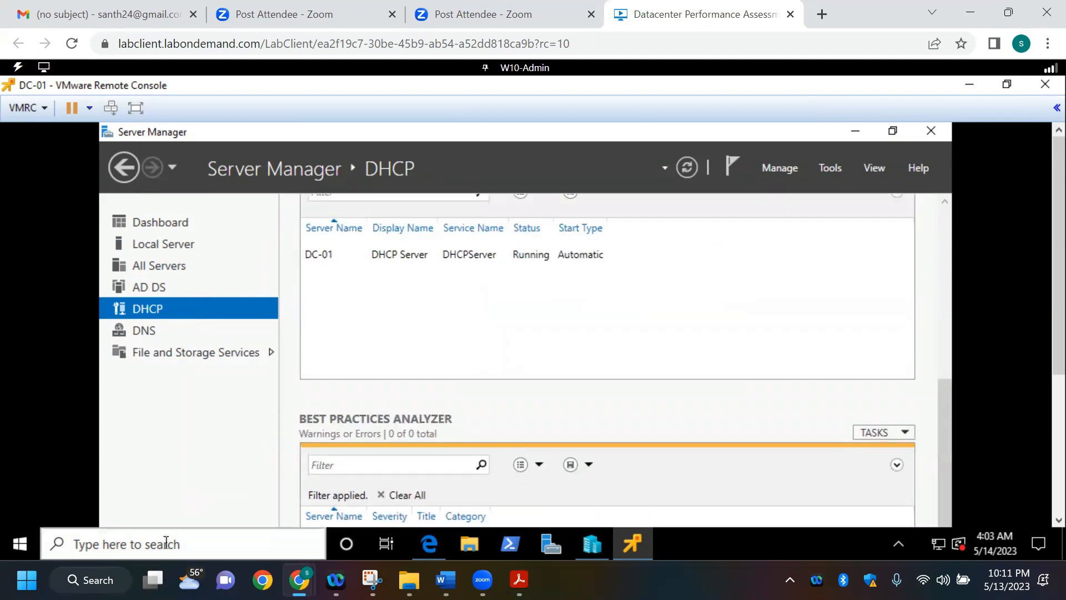
left_click(165, 543)
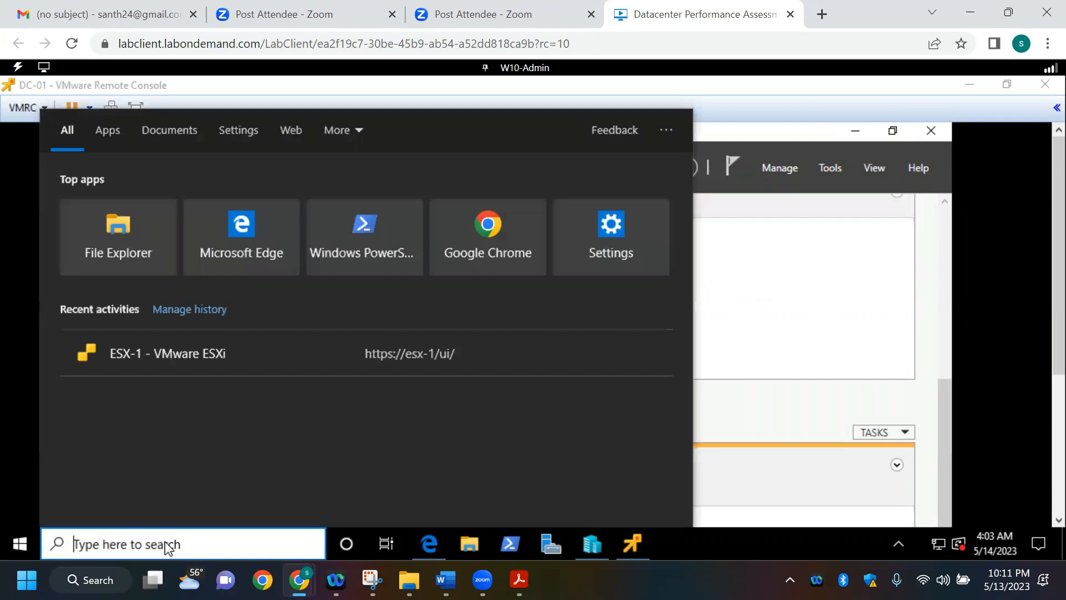
type("mftsc")
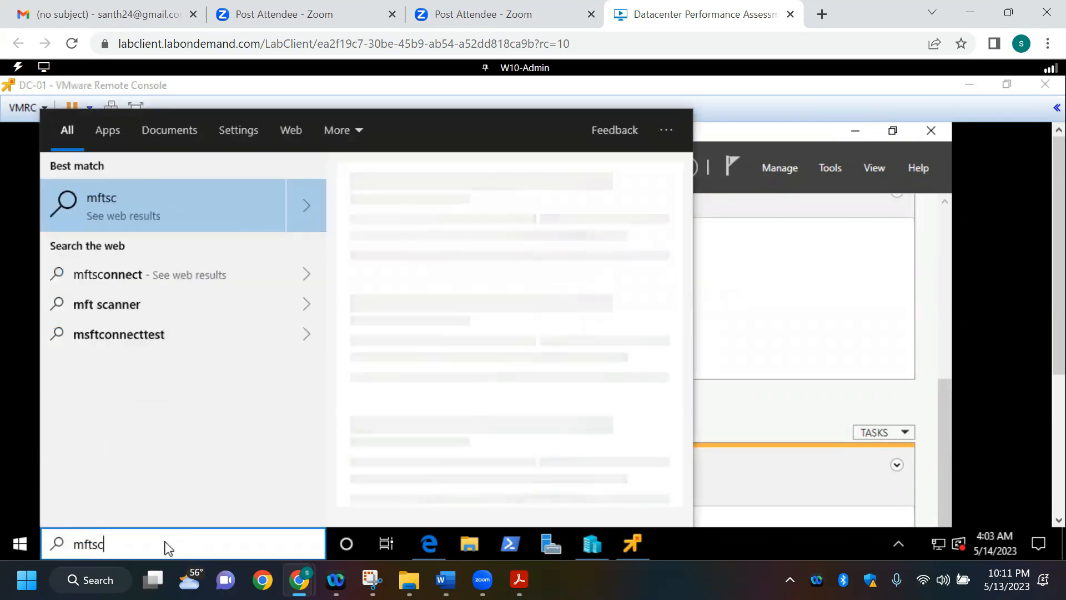
Step: Open Windows PowerShell on W10-Admin and run mstsc to launch Remote Desktop Connection
left_click(506, 543)
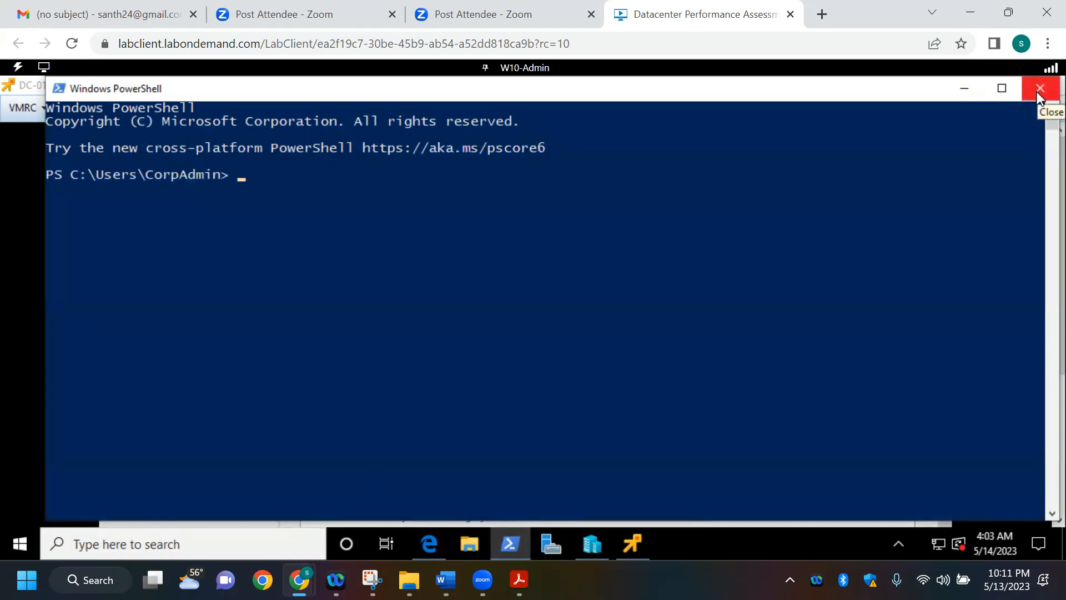
type("mftsc")
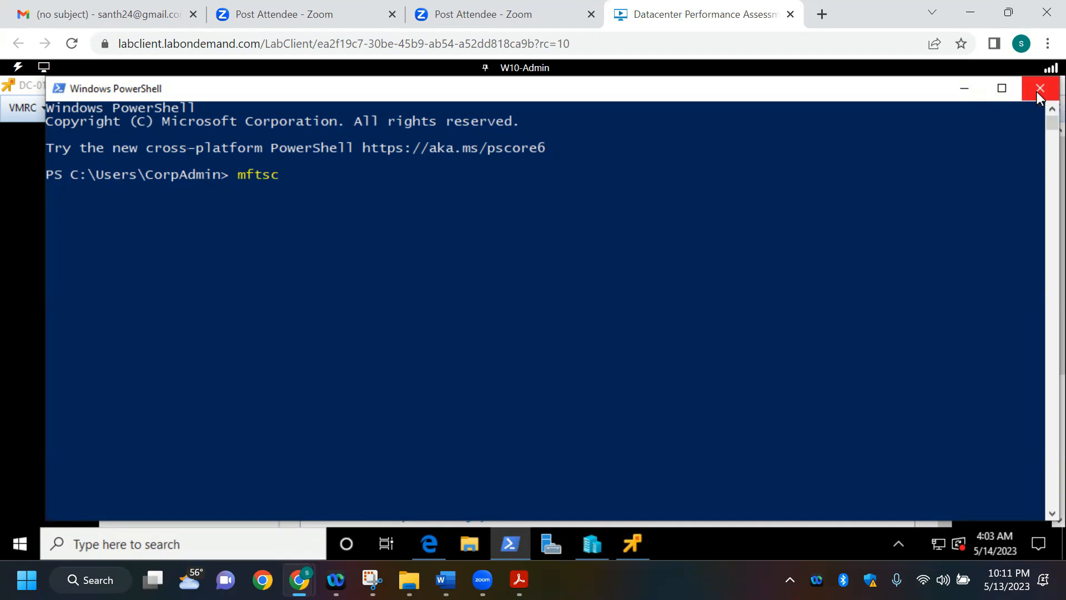
key("BackSpace")
key("BackSpace")
key("BackSpace")
key("BackSpace")
type("ms")
key("Return")
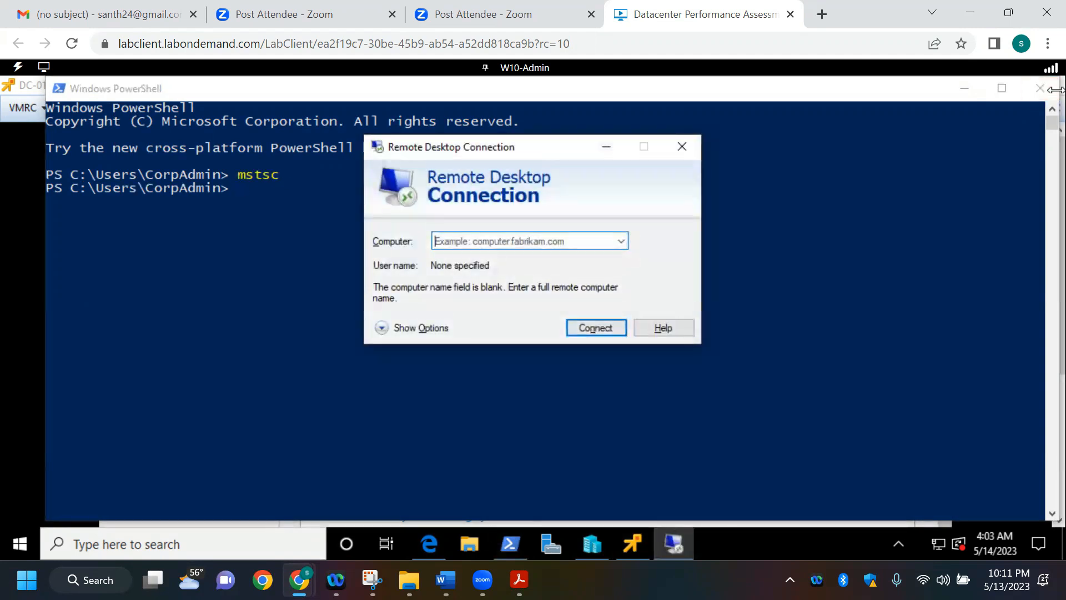
Step: Look up the DEV interface address in D087 Tips and Examples and try a Remote Desktop connection to 192.168.1.102
left_click(620, 241)
left_click(589, 241)
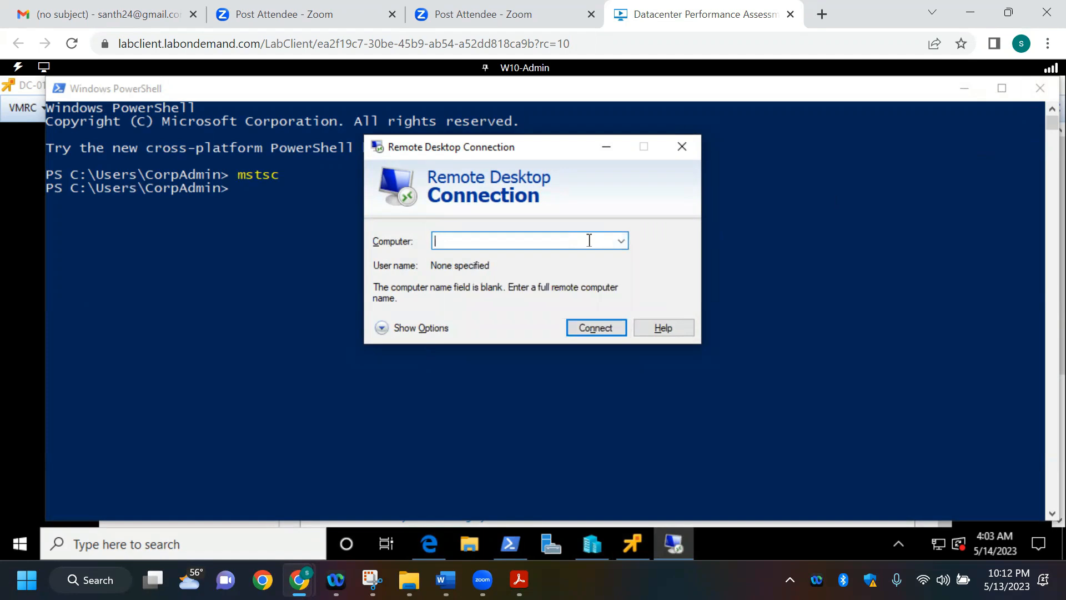
key("alt+Tab")
key("Tab")
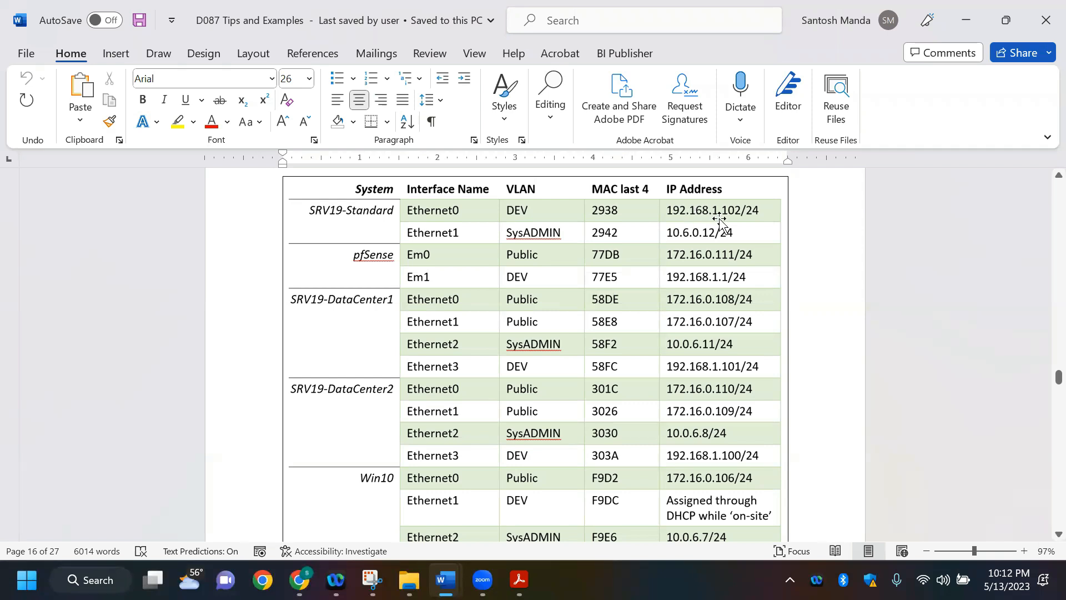
key("alt+Tab")
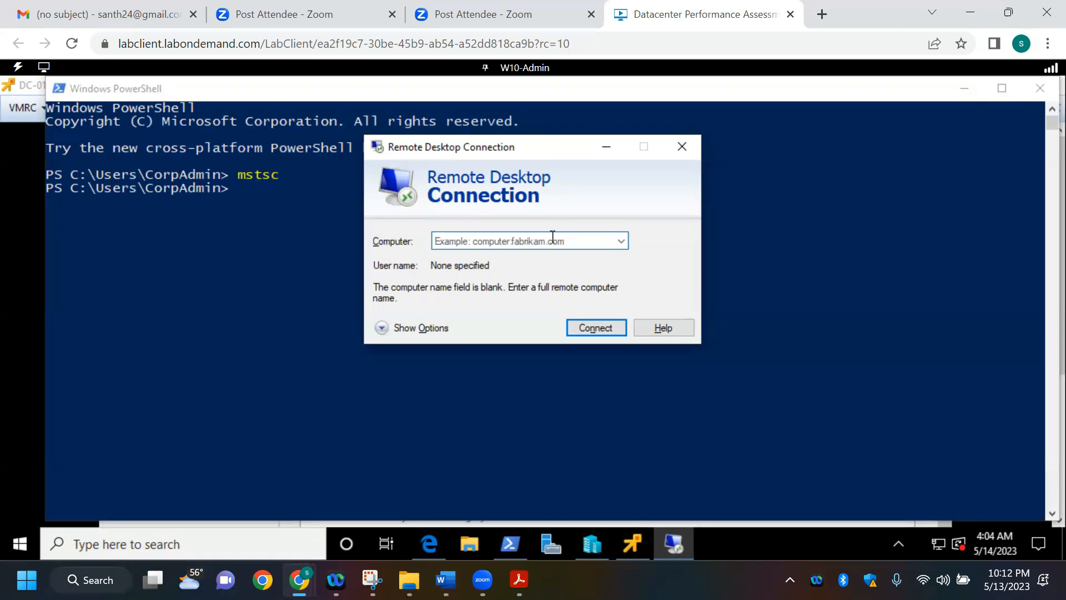
type("192")
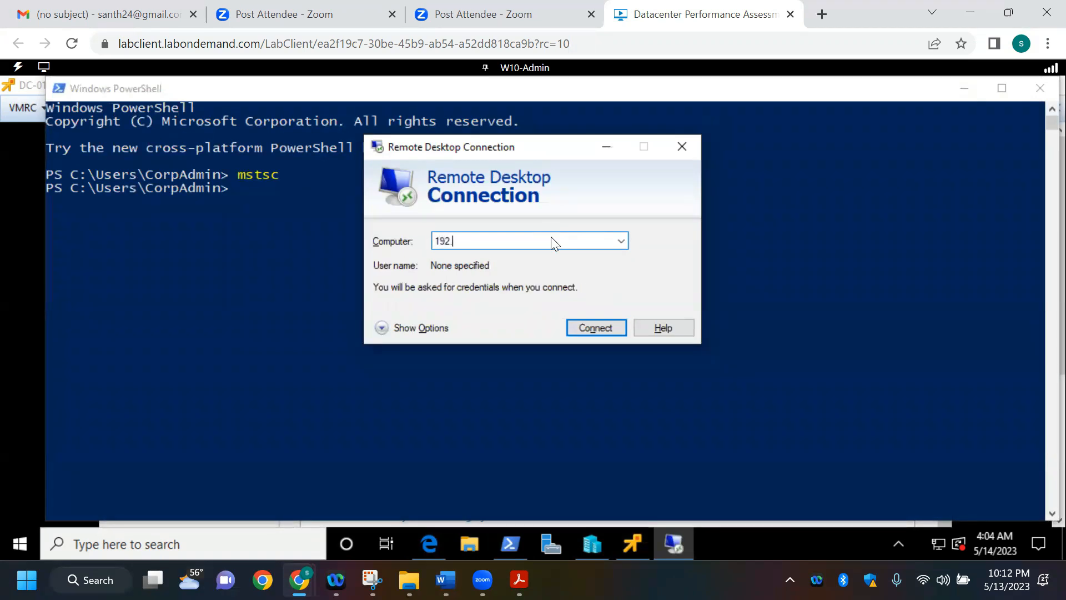
type(".168.1.")
key("alt+Tab")
key("alt+Tab")
type("02")
left_click(584, 328)
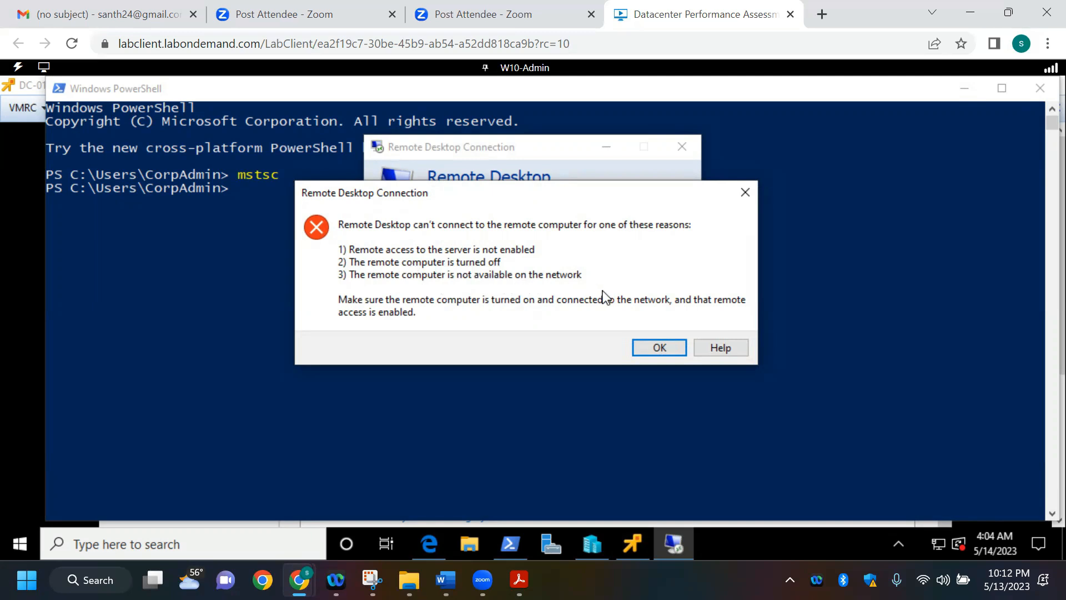
left_click(653, 350)
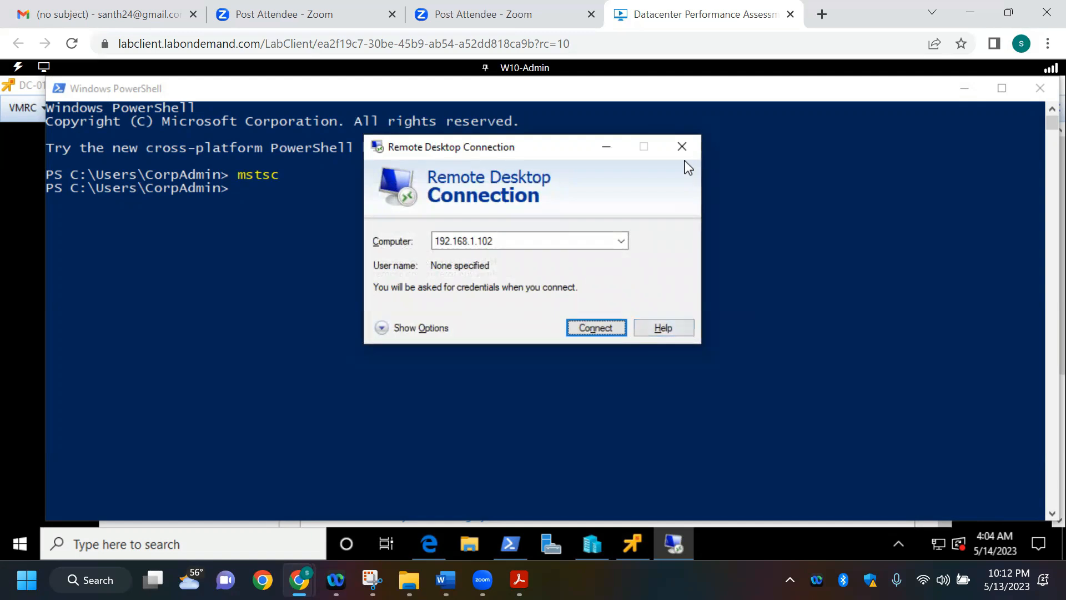
Step: Close the Remote Desktop Connection and PowerShell windows and show the DC-01 remote console in full screen mode
left_click(682, 147)
left_click(1037, 89)
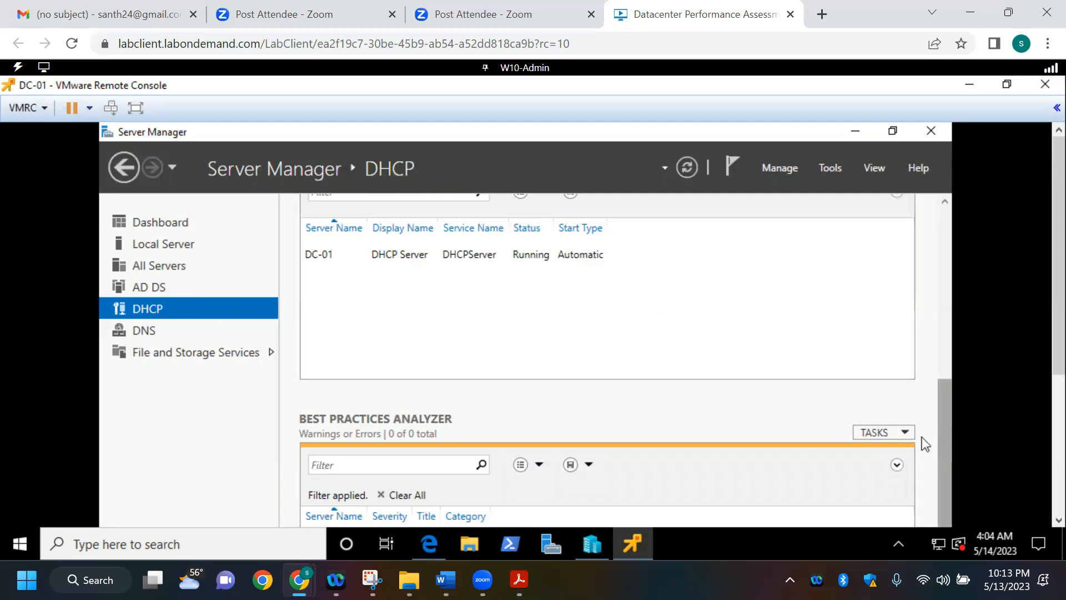
left_click(430, 542)
left_click(293, 304)
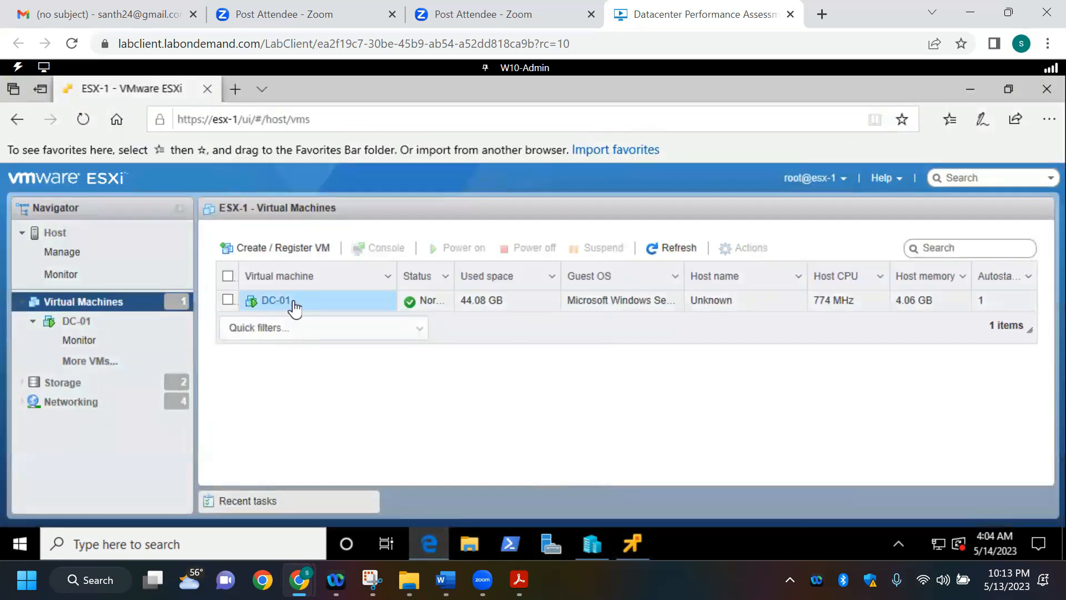
left_click(635, 540)
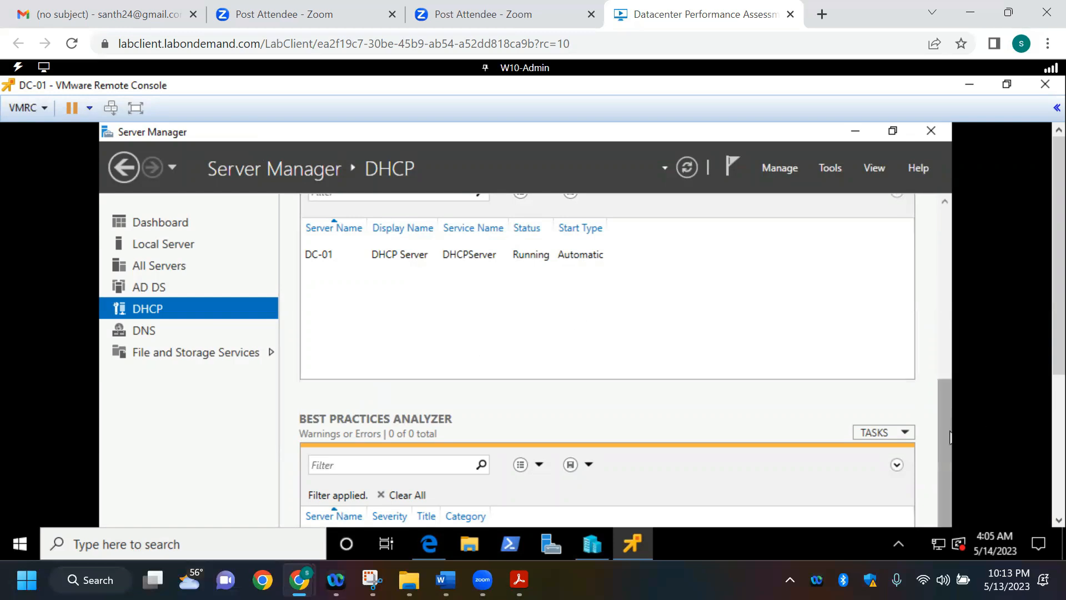
left_click_drag(951, 433, 940, 262)
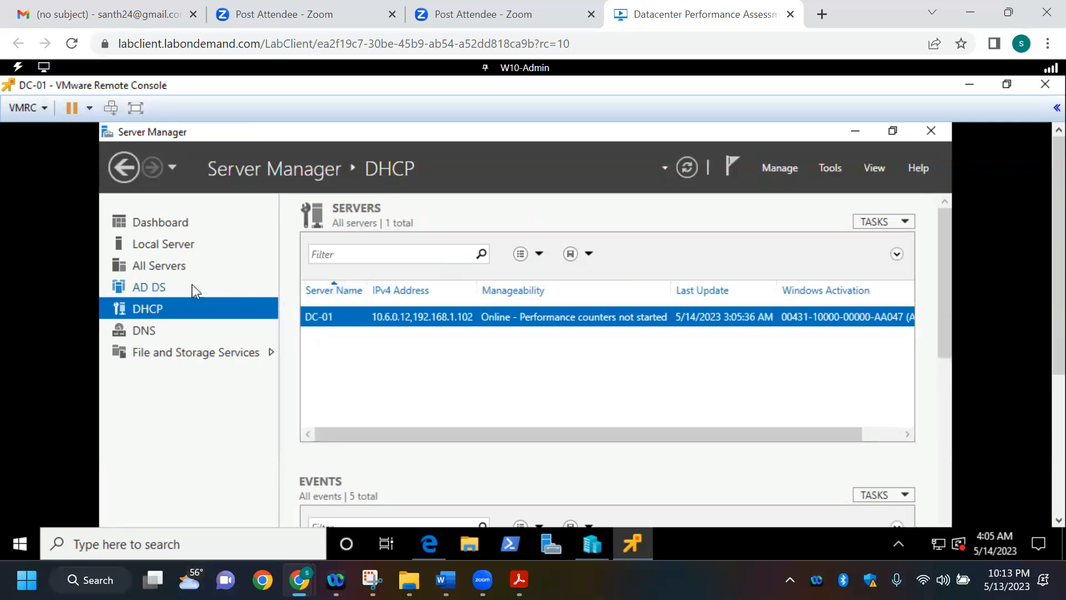
left_click(135, 110)
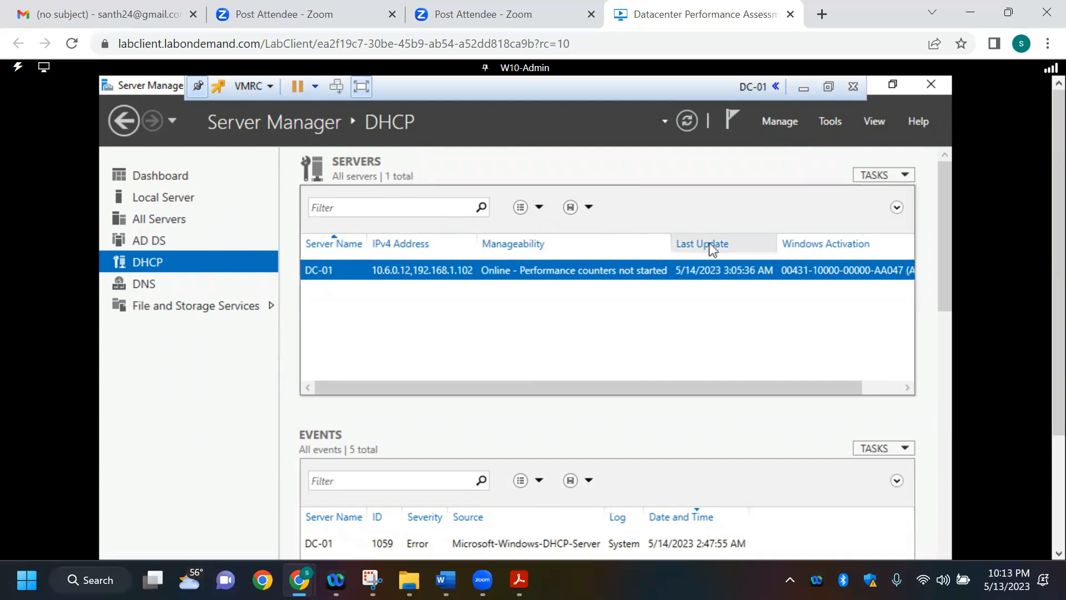
Step: Open the DHCP management console from Server Manager and expand the DC-01 server's IPv4 node
left_click(829, 121)
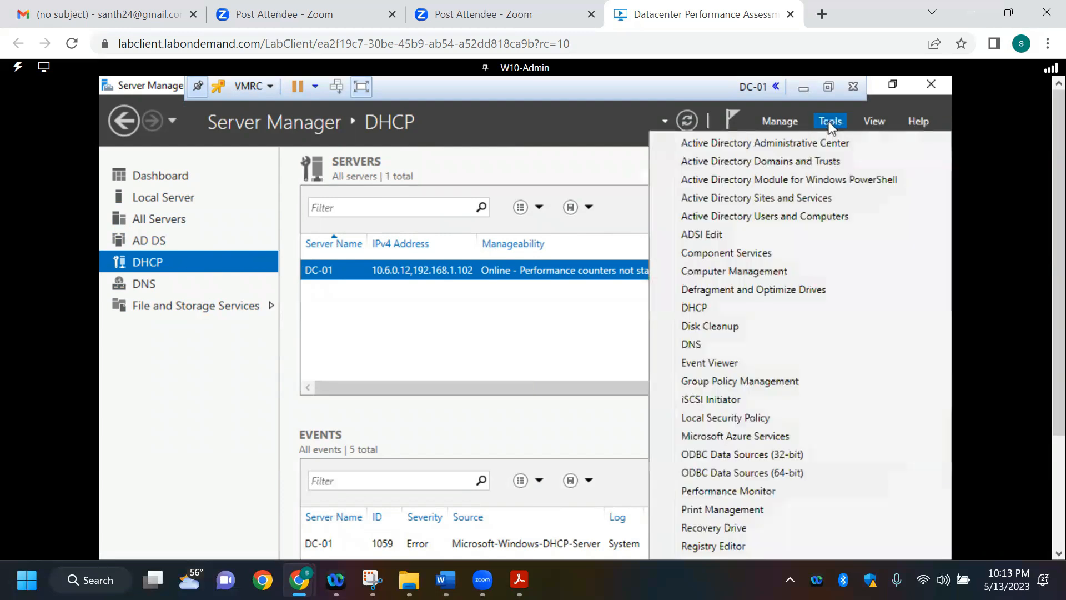
left_click(787, 311)
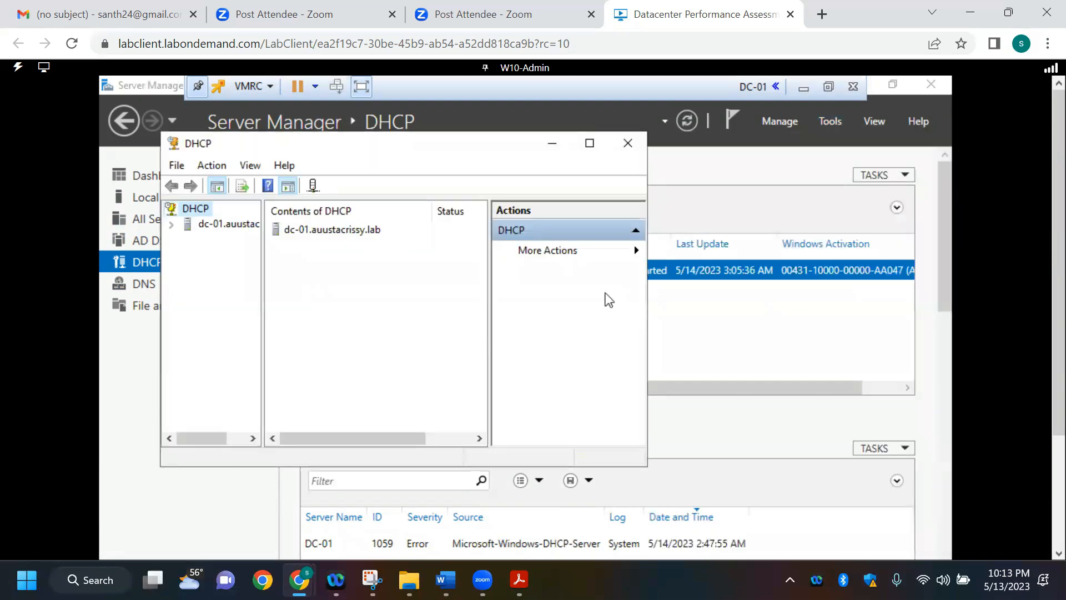
left_click(172, 225)
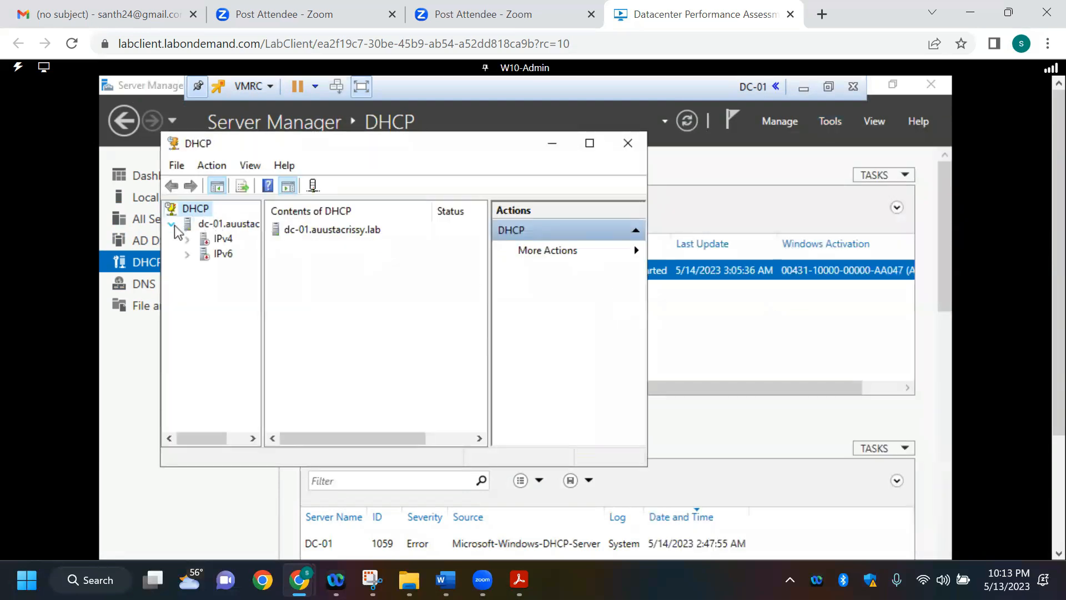
double_click(224, 240)
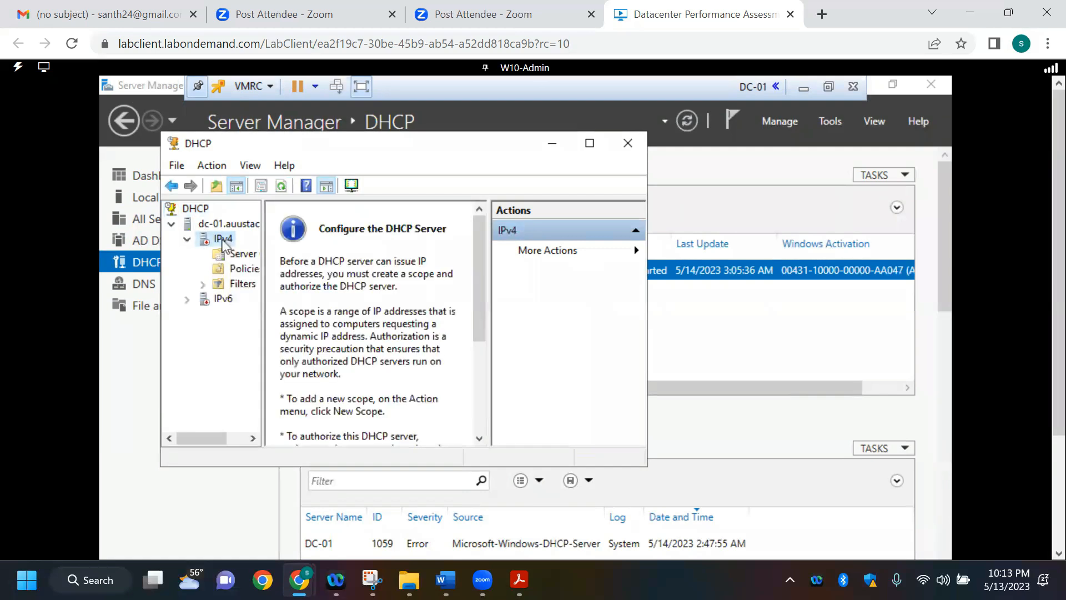
Step: Start a new IPv4 scope in the New Scope Wizard and name it DEV SCOPE
right_click(223, 239)
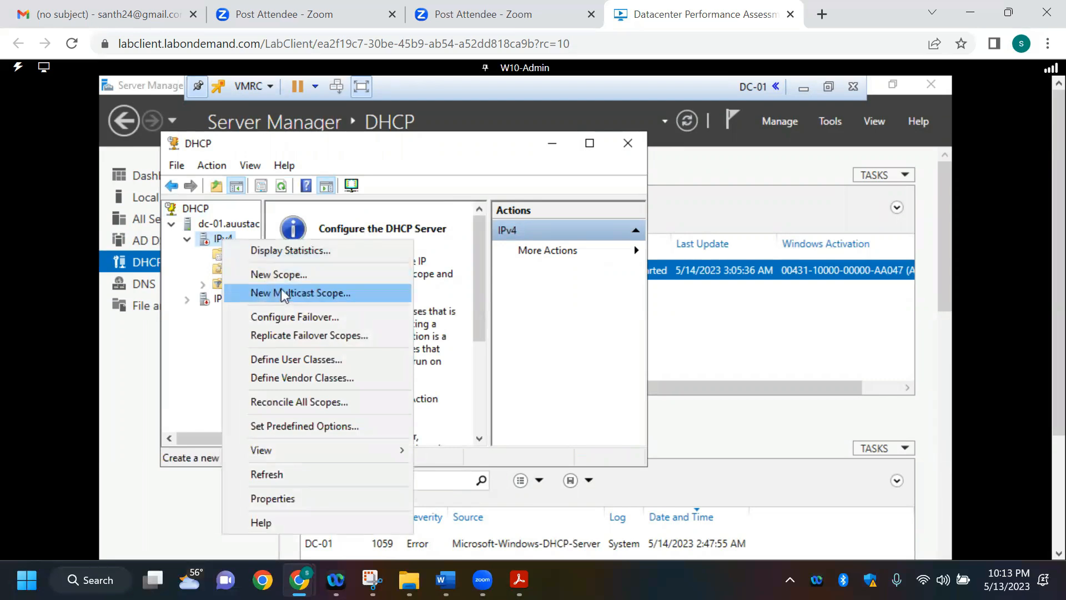
left_click(287, 275)
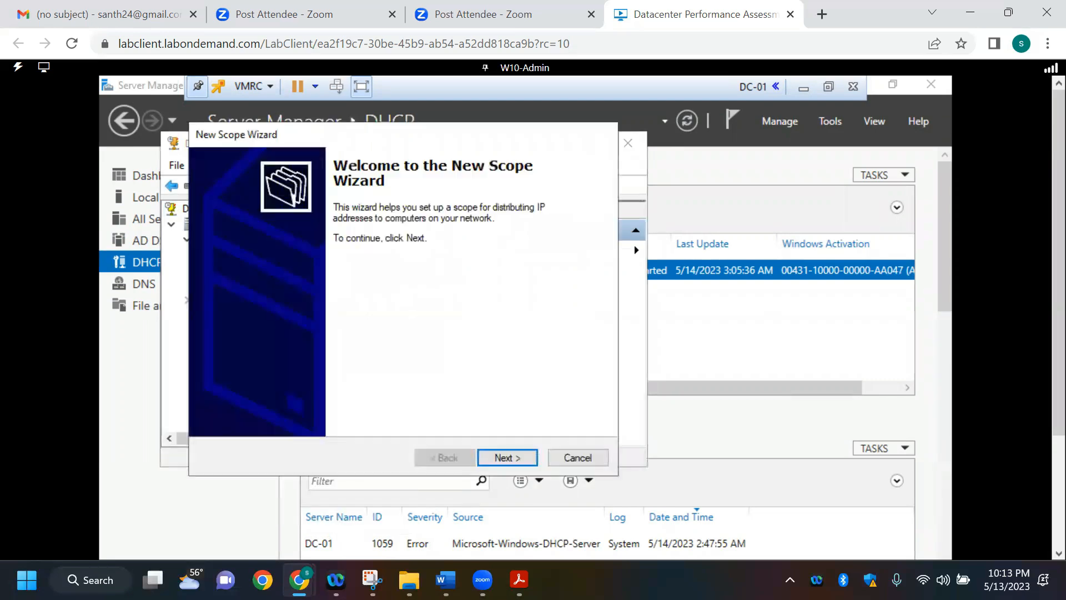
left_click(501, 458)
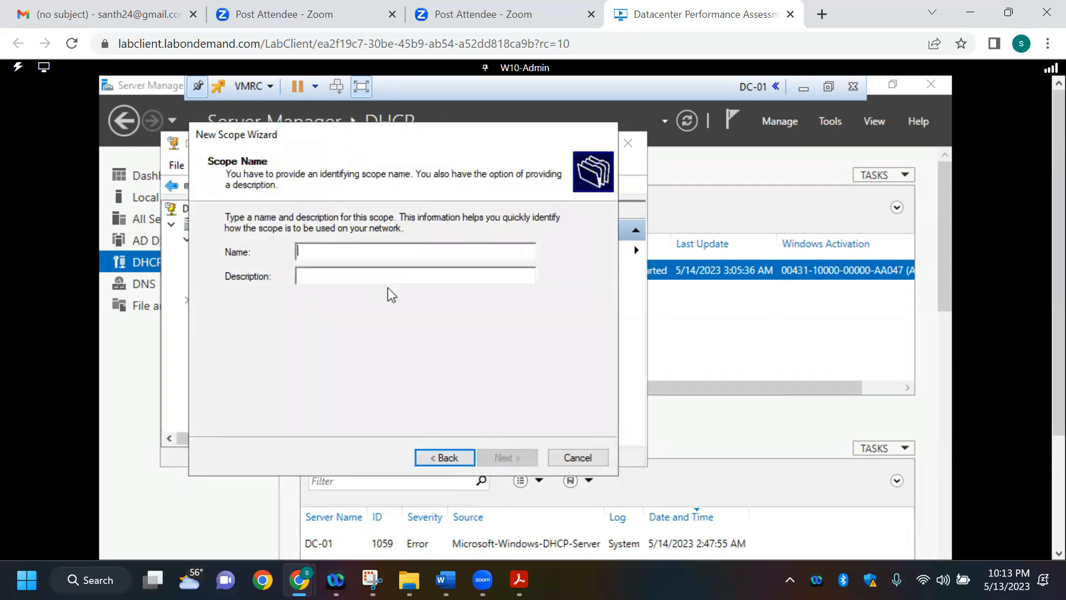
type("DEV ")
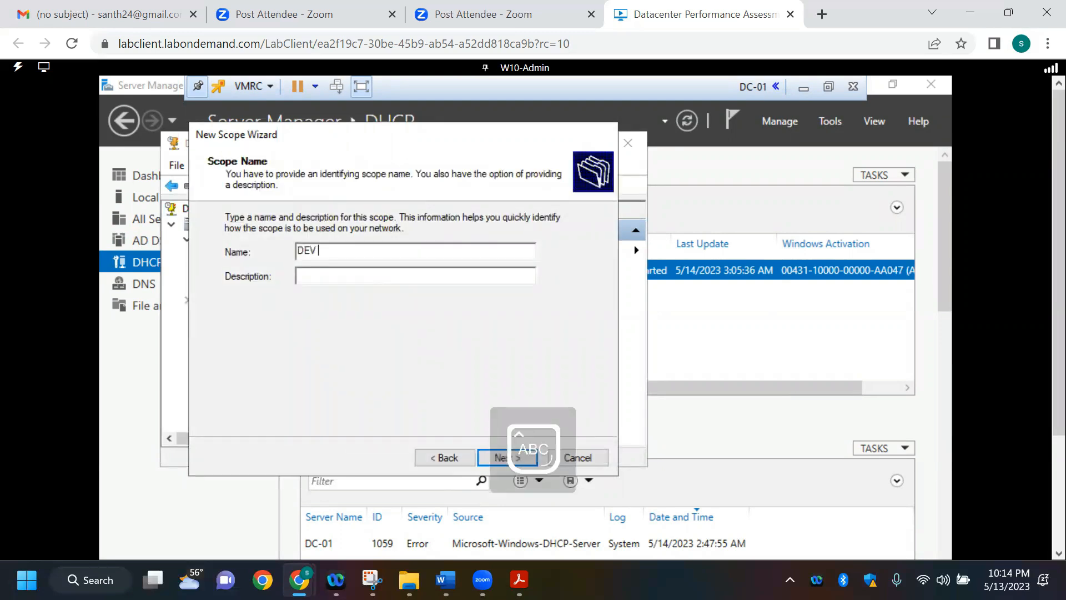
type("SCOPE")
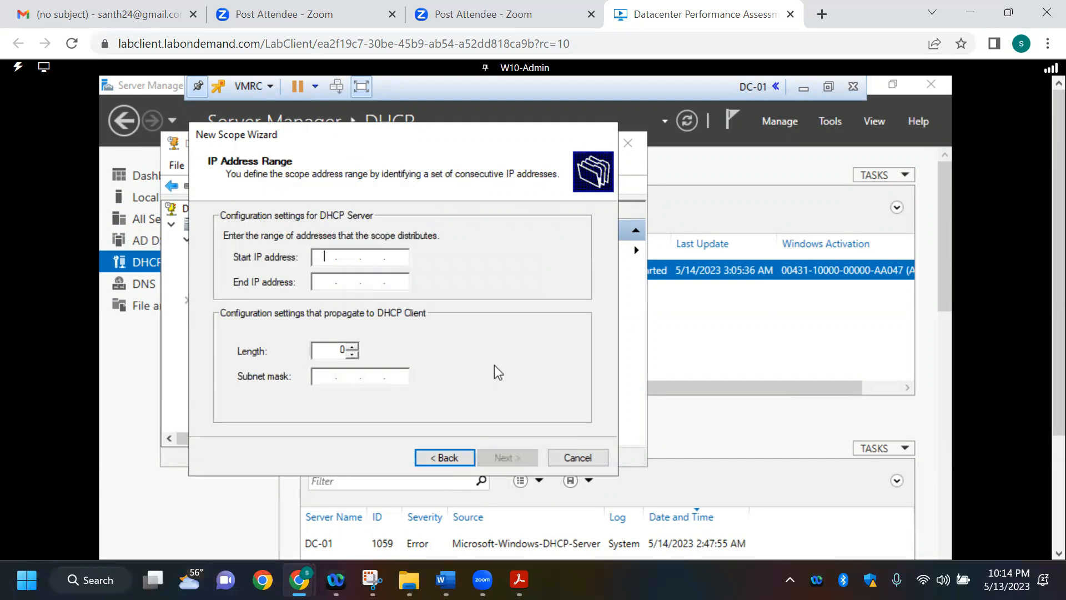
Step: Check the DHCP scope requirement in Company Overview and Requirements against the IP address table in D087 Tips and Examples
key("alt")
key("alt+Tab")
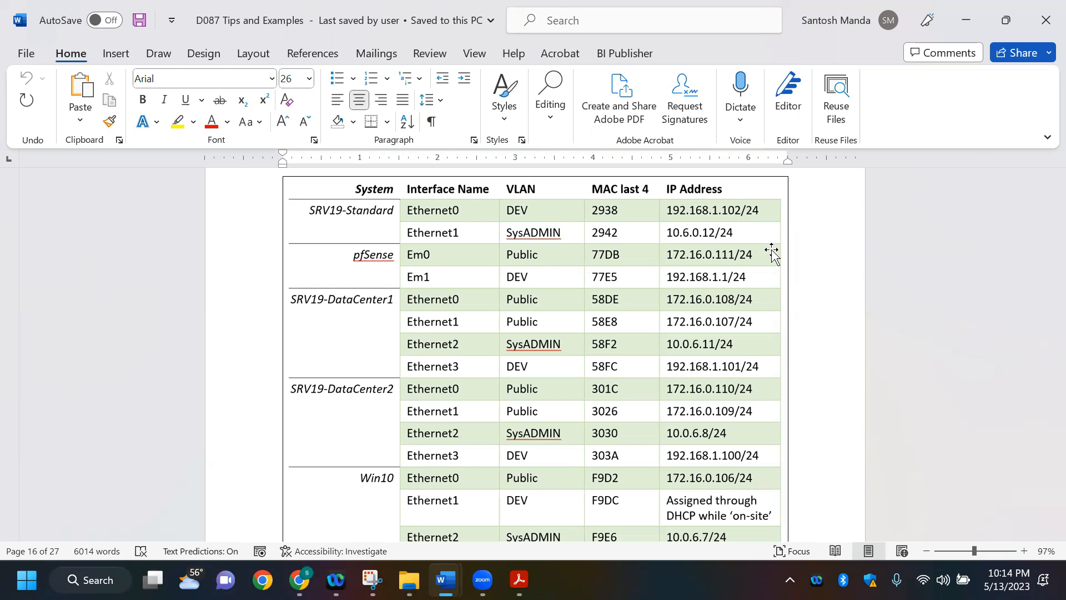
key("alt+Tab")
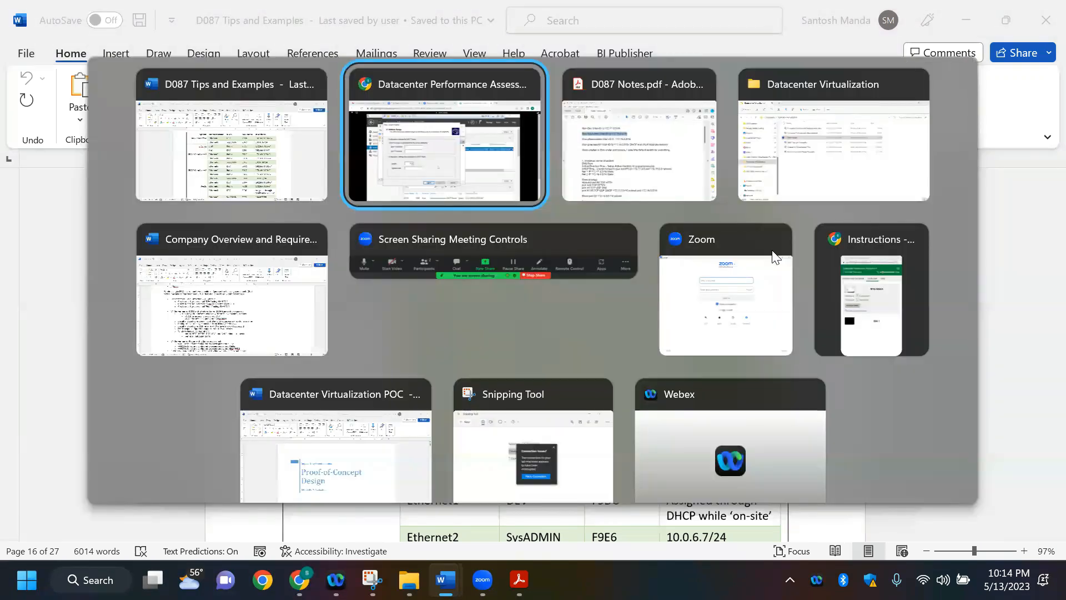
key("alt+Tab")
key("alt+Tab")
key("alt+Tab")
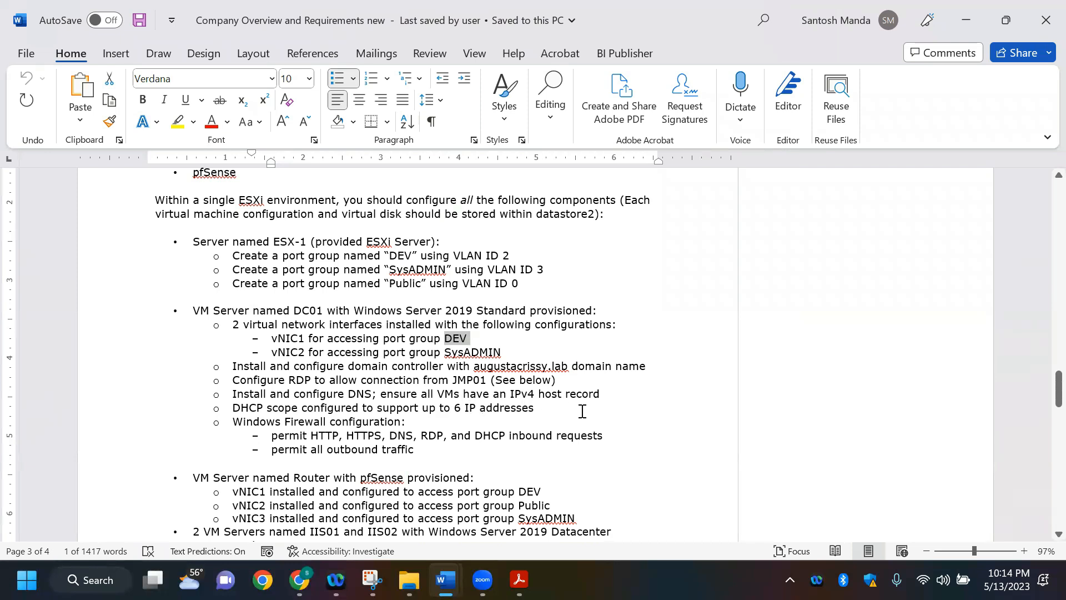
key("alt+Tab")
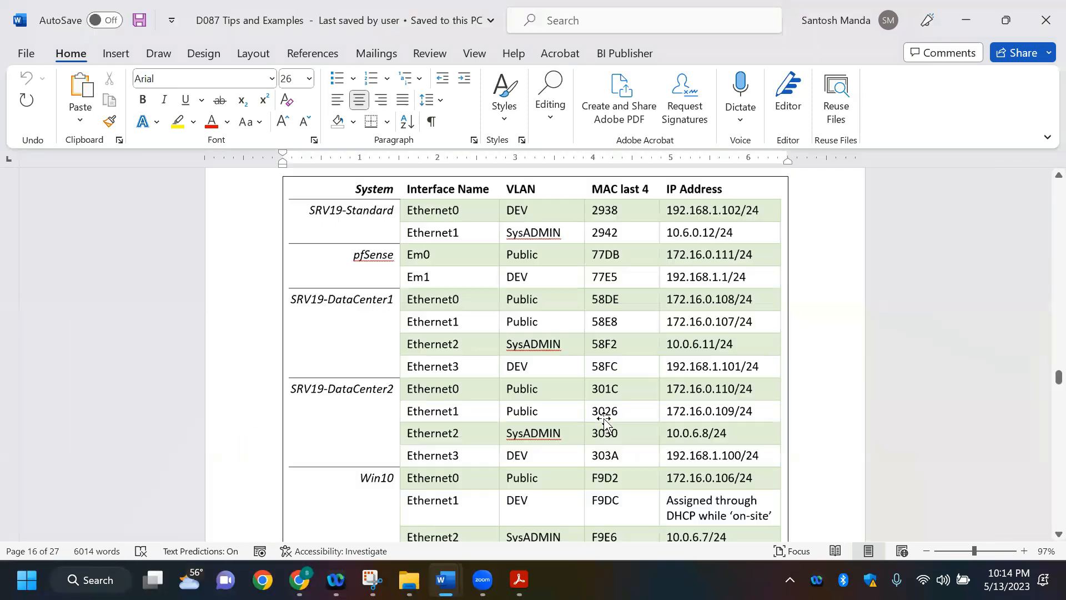
key("alt+Tab")
key("alt+Tab")
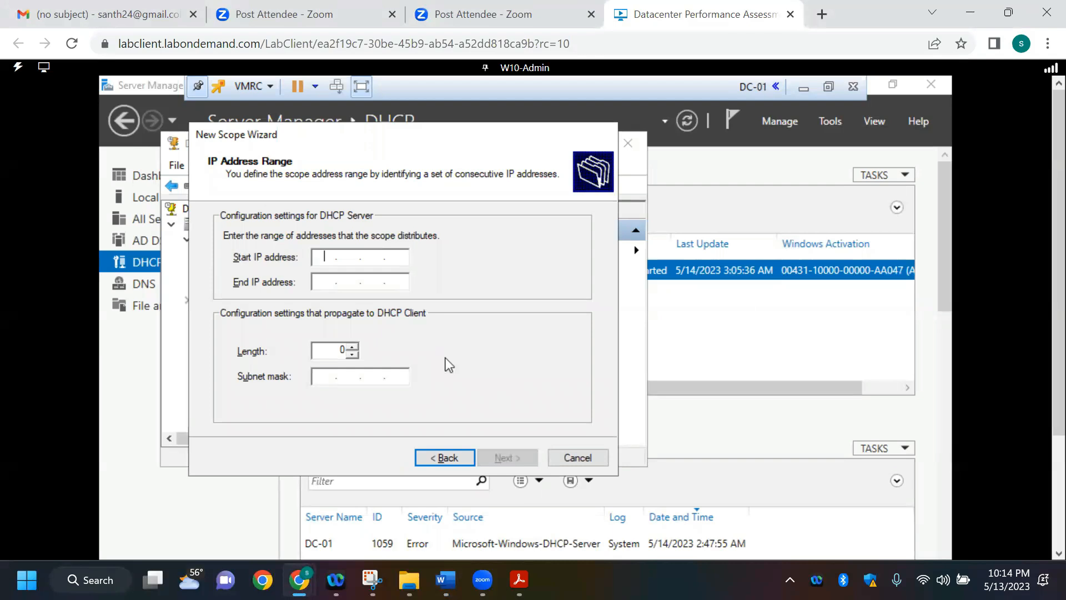
Step: Set the new scope's start IP address to 192.168.1.50
type("192 . 168 . 1 .")
left_click(394, 254)
type("50")
Step: Examine the interface table in D087 Tips and Examples for the DEV network addresses assigned to each system
key("alt+Tab")
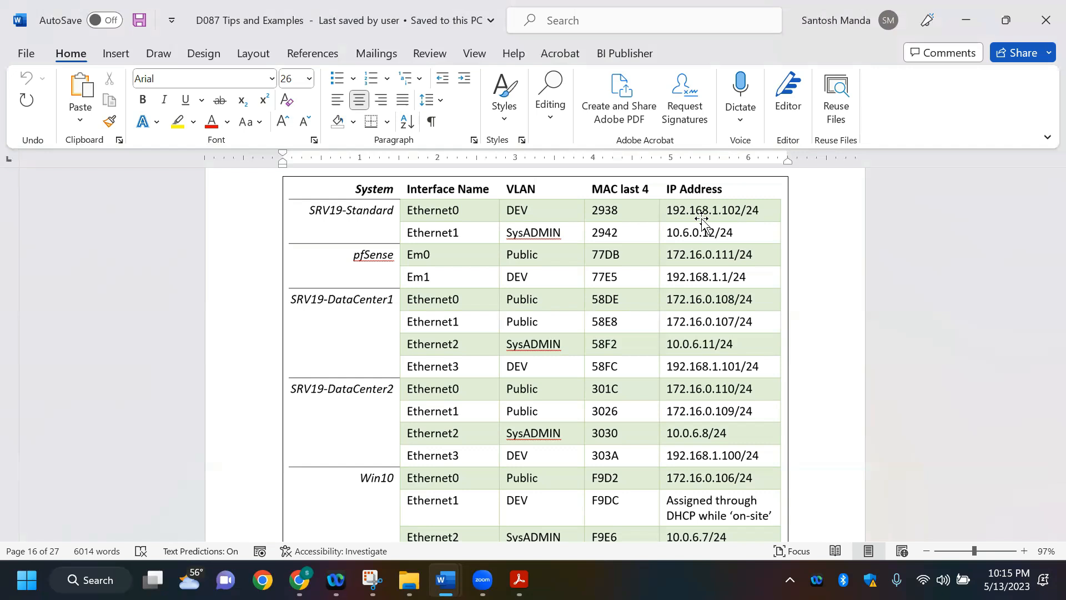
key("alt")
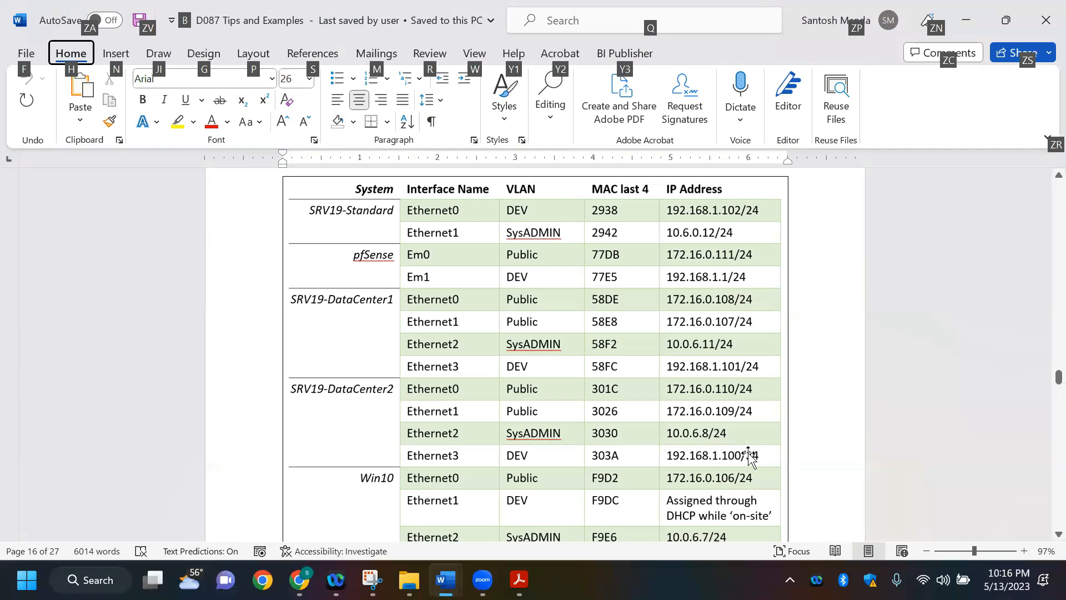
scroll(748, 455, "down", 1)
scroll(748, 456, "up", 1)
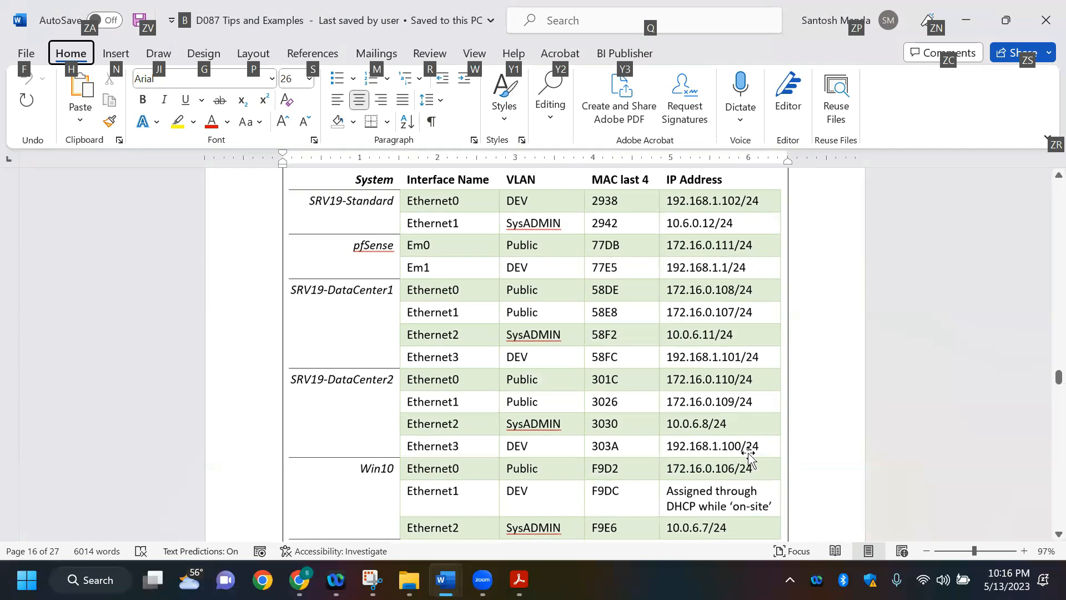
scroll(748, 455, "down", 1)
scroll(749, 455, "up", 1)
scroll(748, 455, "down", 1)
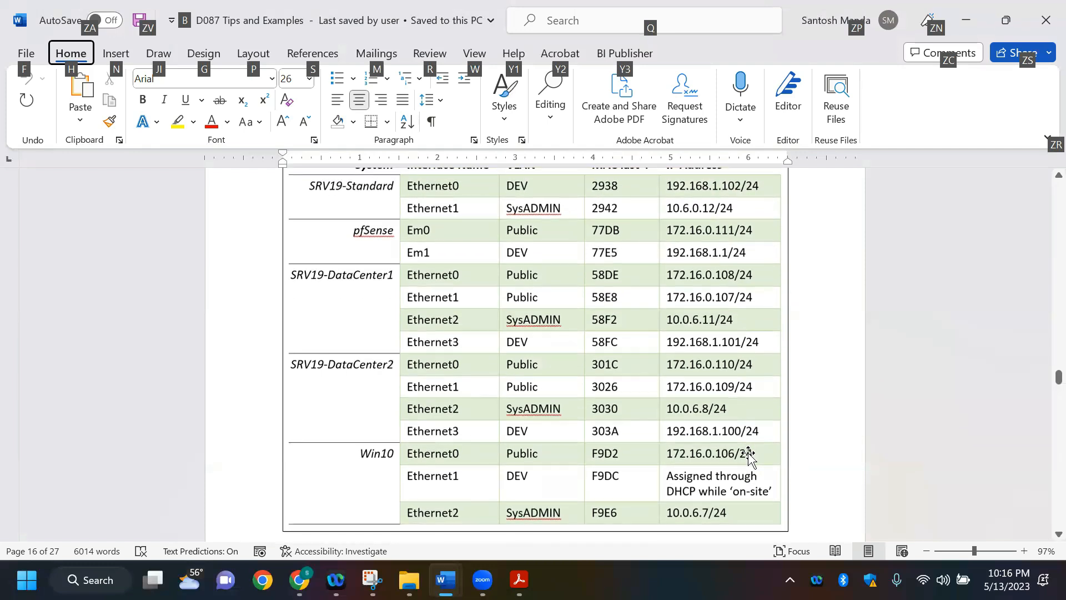
scroll(748, 455, "up", 1)
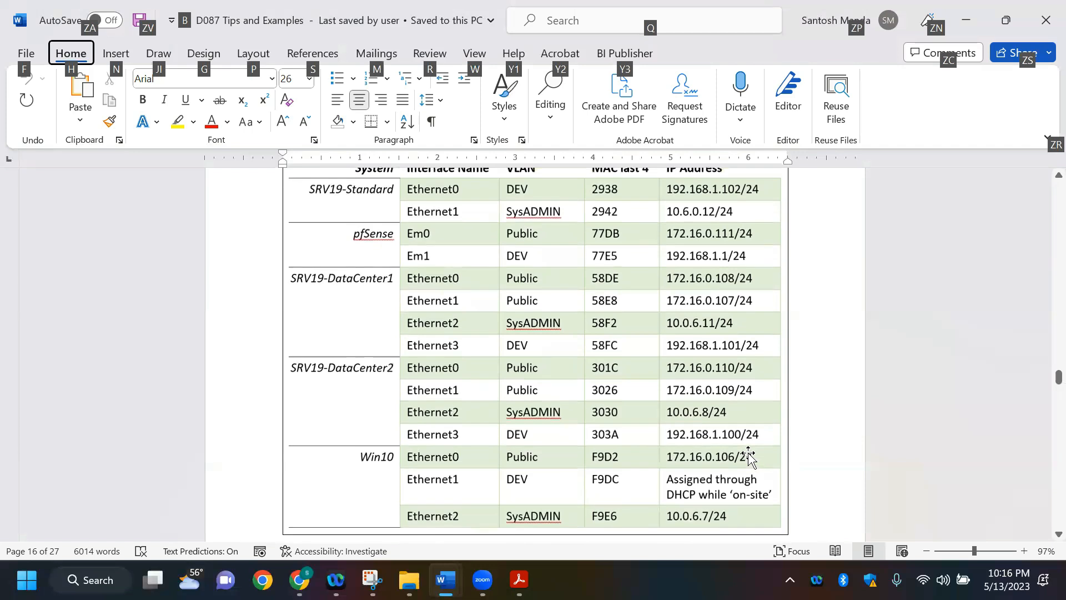
key("alt+Tab")
key("alt+Tab")
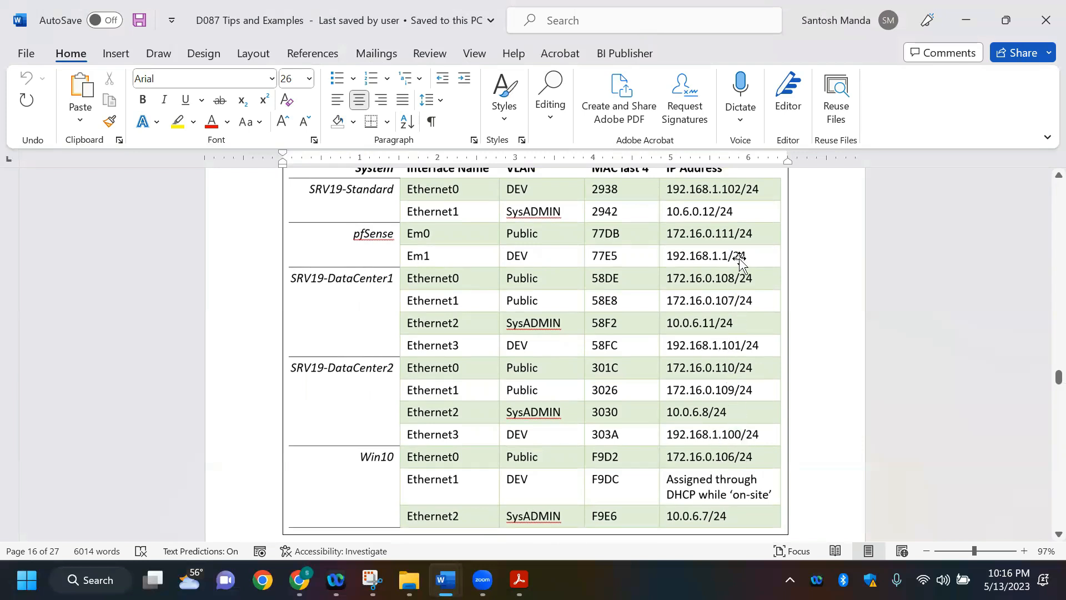
scroll(739, 260, "up", 1)
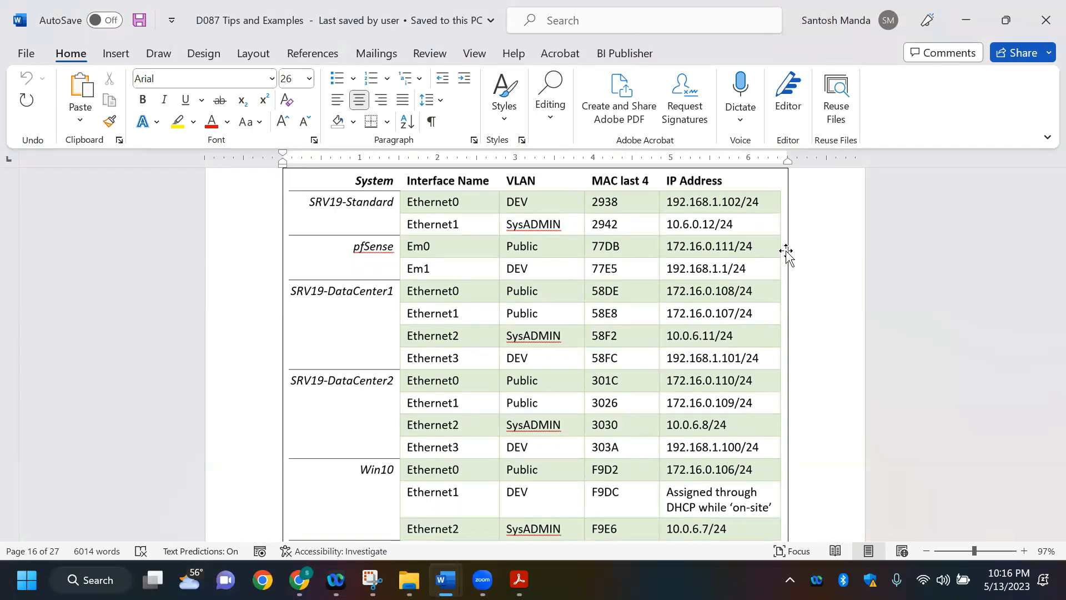
scroll(787, 253, "down", 3)
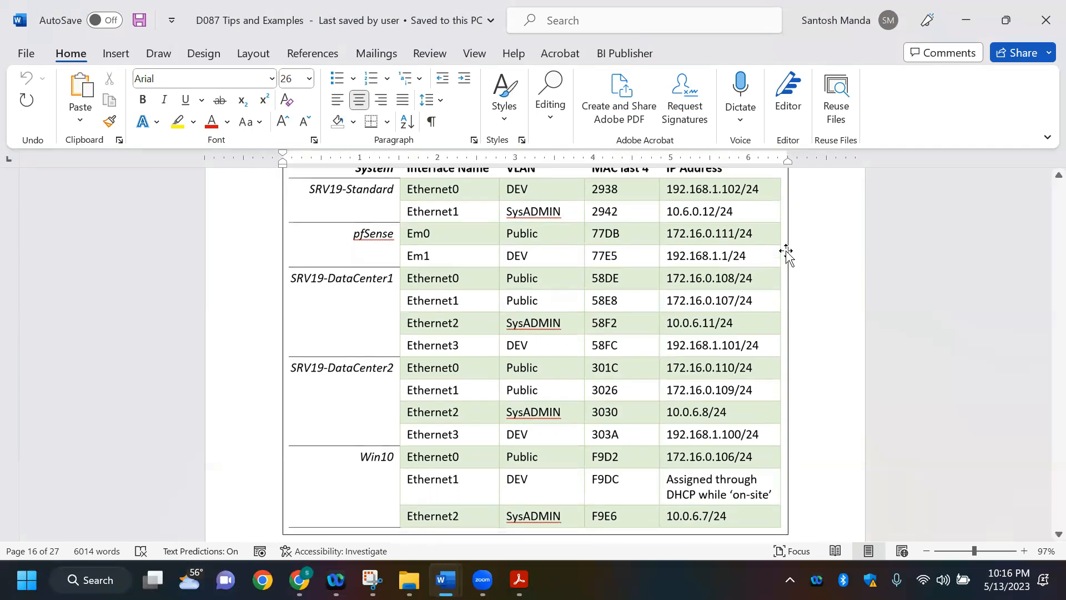
scroll(786, 251, "up", 1)
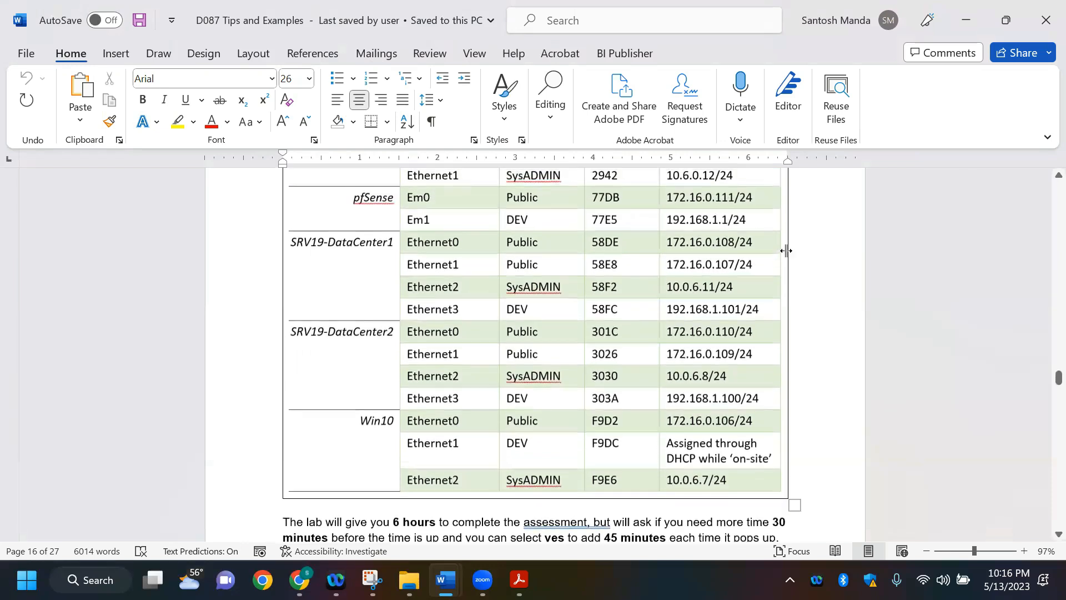
scroll(786, 250, "up", 1)
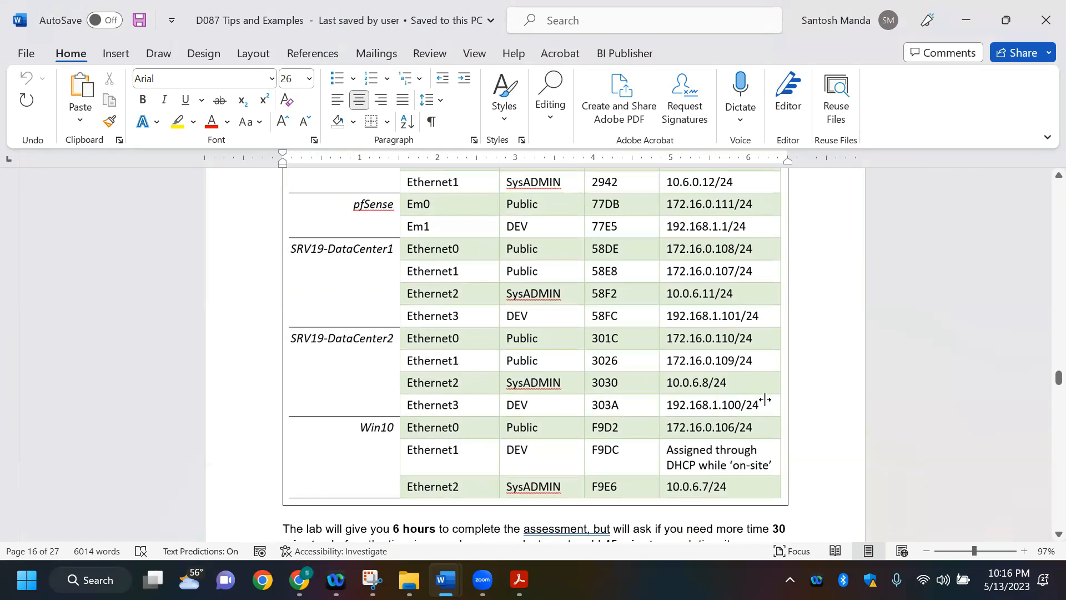
Step: Recheck the interface table in D087 Tips and Examples and change the DEV scope's start IP address to 192.168.1.111
scroll(765, 286, "up", 3)
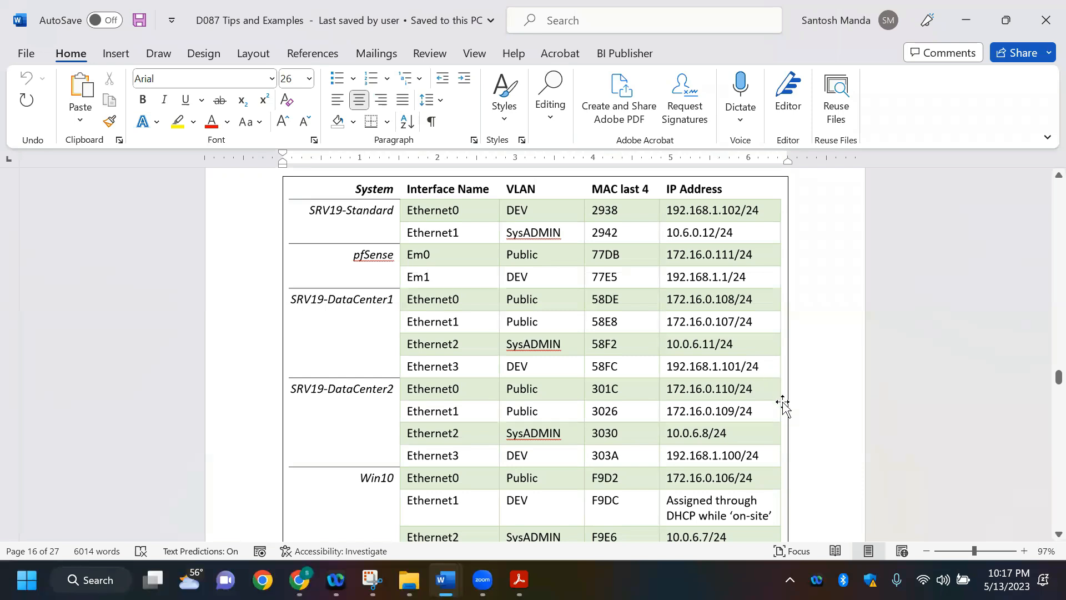
key("alt+Tab")
key("BackSpace")
key("BackSpace")
type("111")
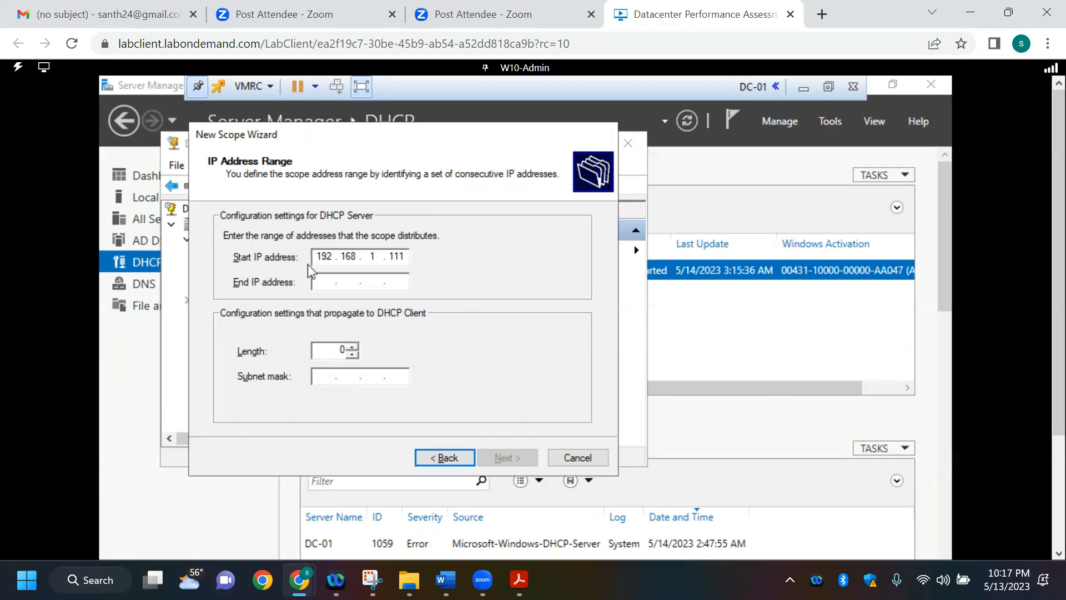
Step: Set the DEV scope's end IP address to 192.168.1.120 and accept the address range
left_click(327, 279)
type("192 . 168 . 1 .")
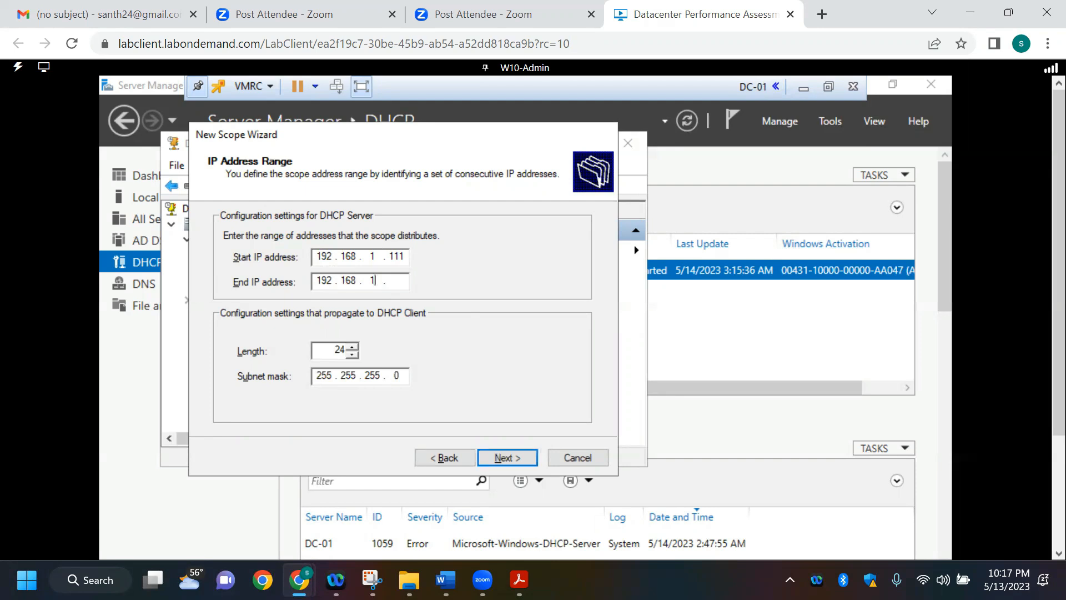
left_click(403, 282)
type("11")
key("BackSpace")
type("20")
left_click(507, 459)
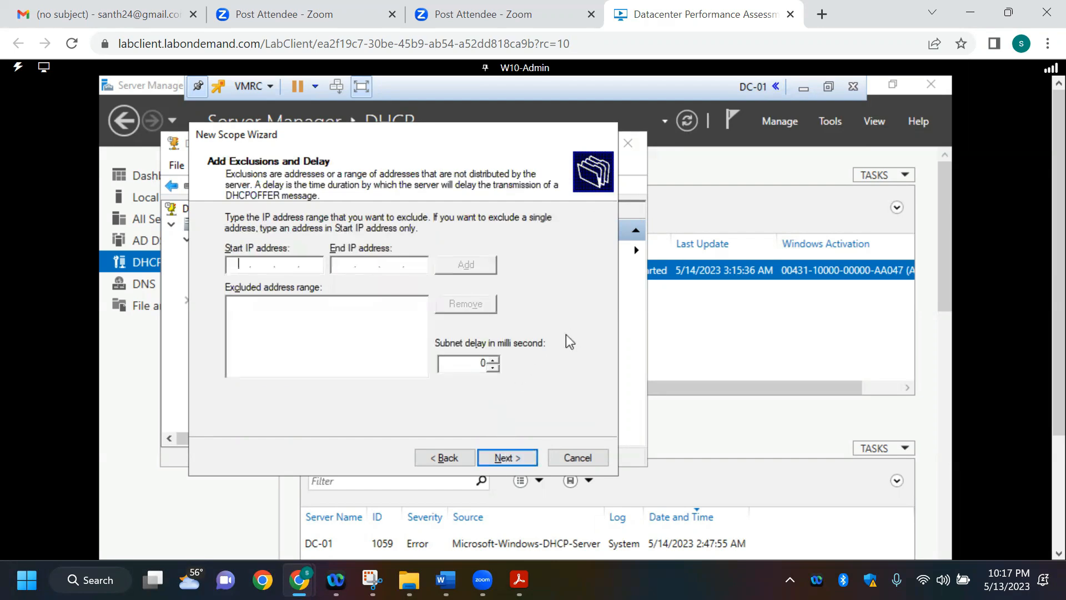
Step: Continue without exclusions, keep the default lease duration, and choose to configure the scope's DHCP options now
left_click(507, 460)
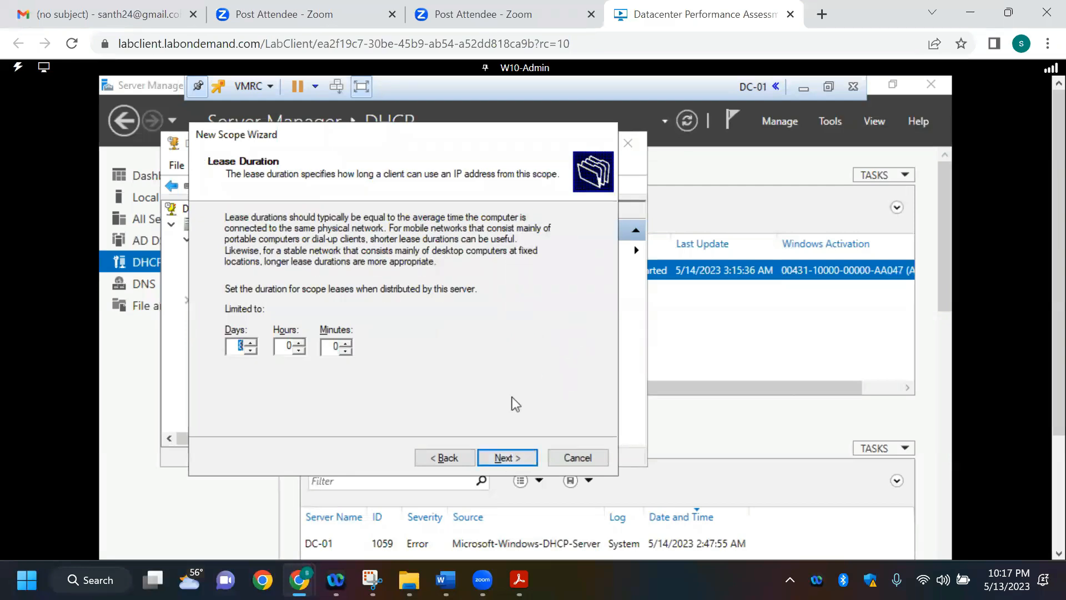
left_click(507, 457)
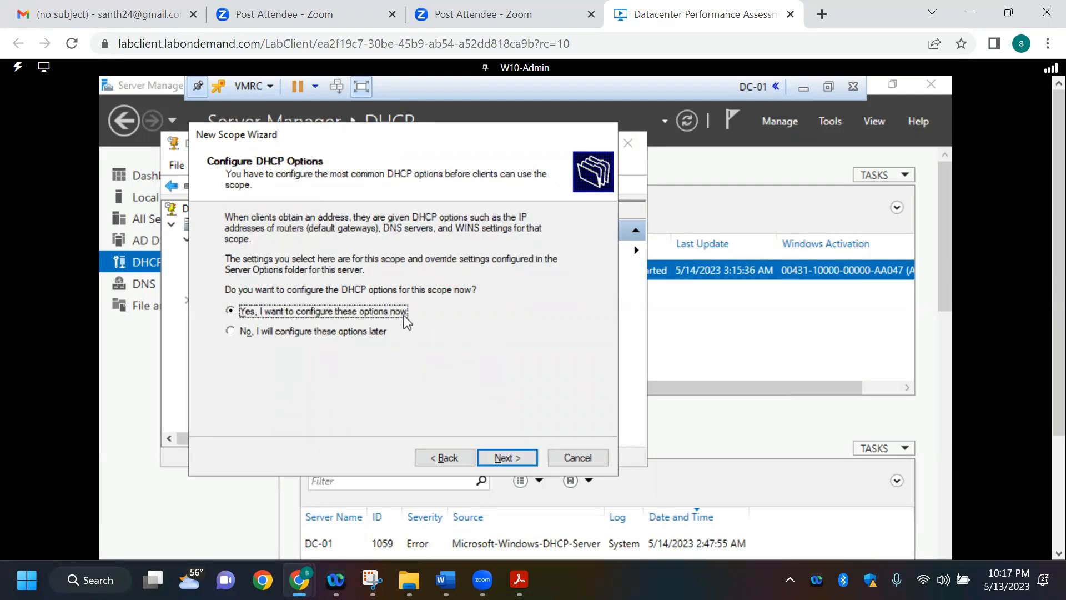
left_click(502, 457)
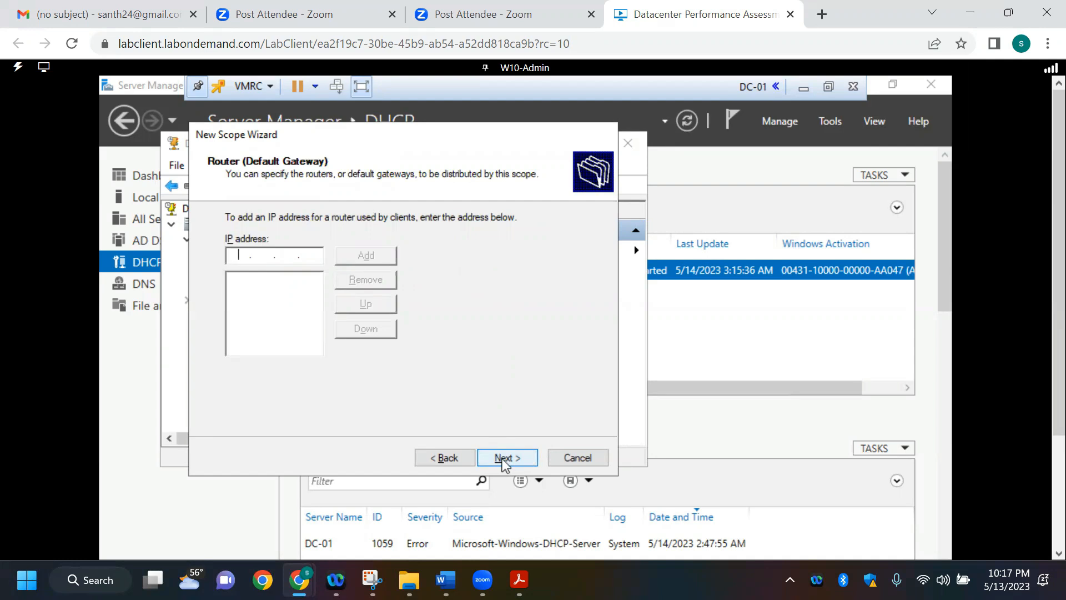
Step: Look up the pfSense DEV address in the interface table and add 192.168.1.1 as the scope's default gateway
key("alt+Tab")
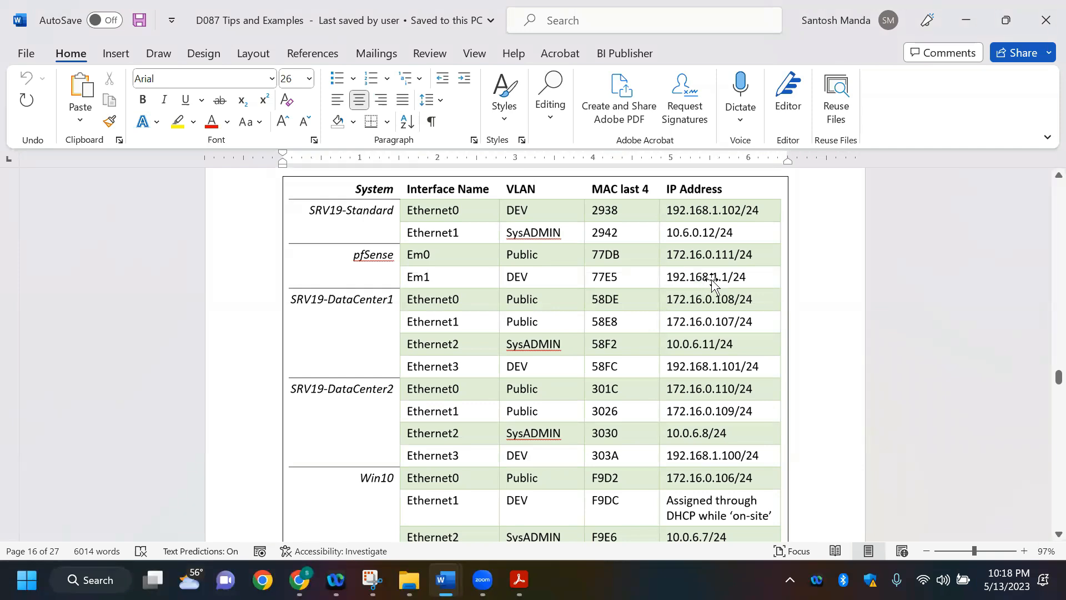
key("alt+Tab")
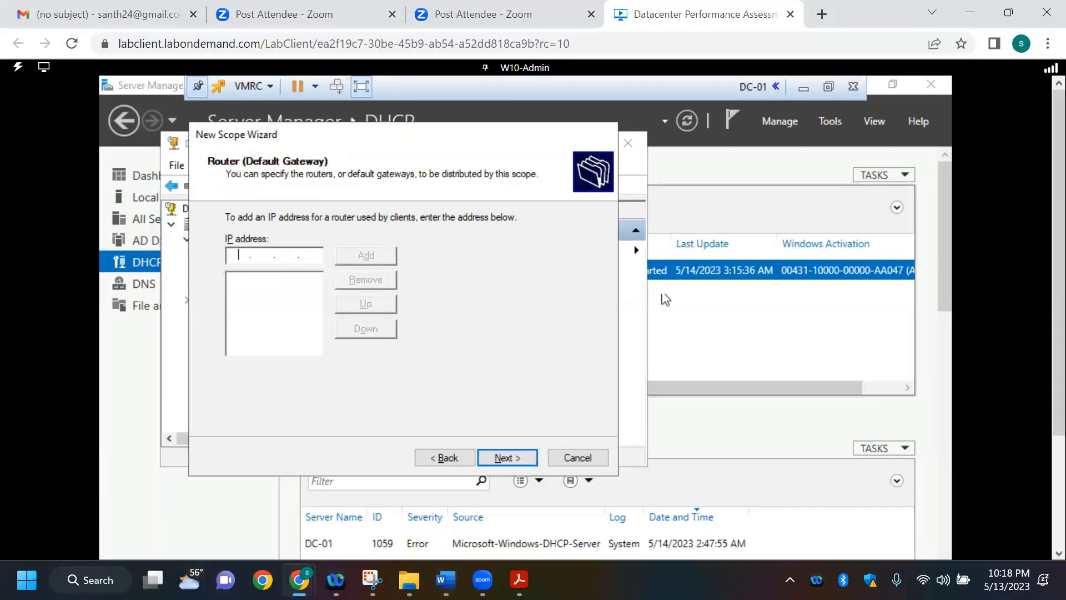
type("192 . . .")
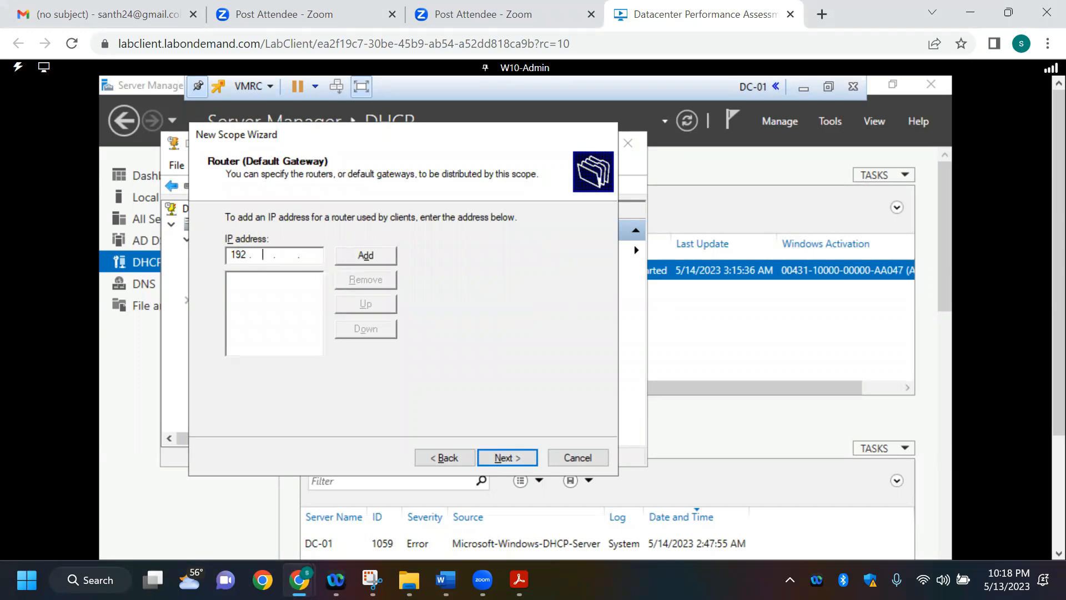
type("1681.1")
left_click(358, 258)
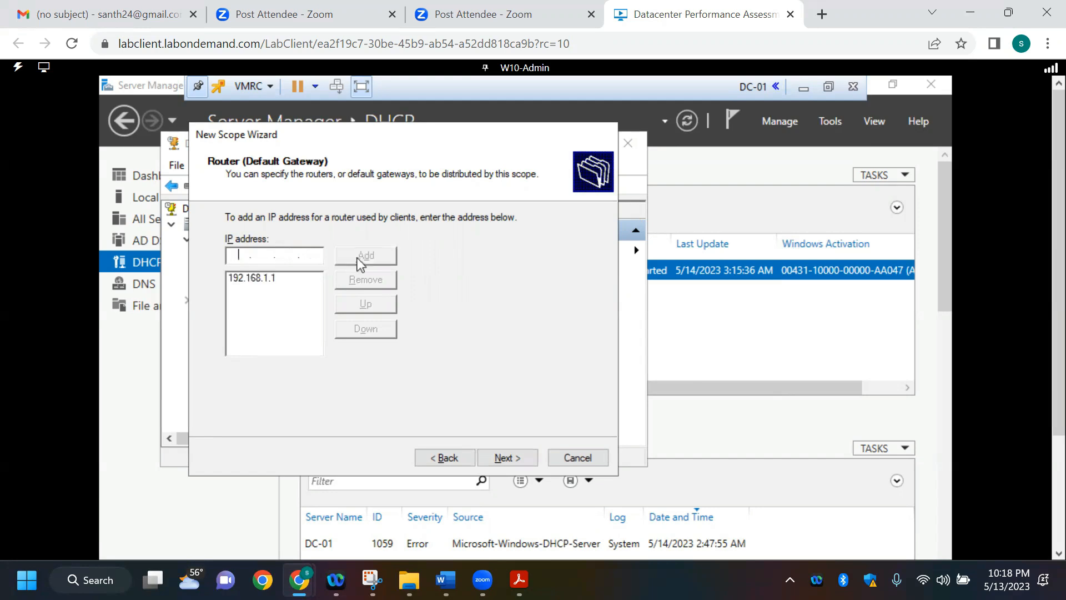
left_click(503, 460)
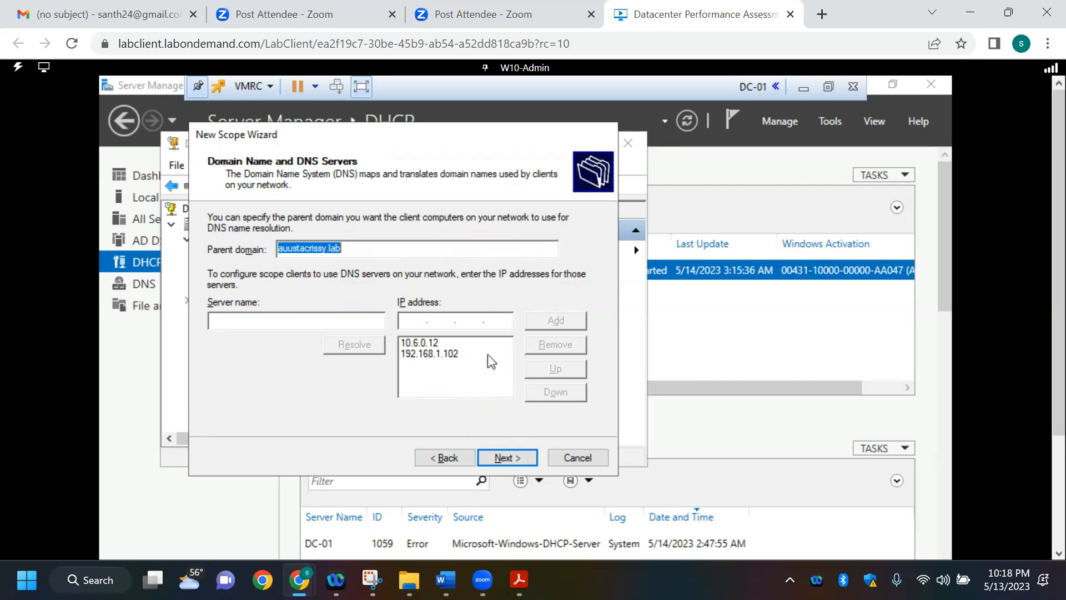
Step: Check the scope's DNS server addresses against the interface table, resolve the server name DC-01, and accept the DNS settings
key("alt+Tab")
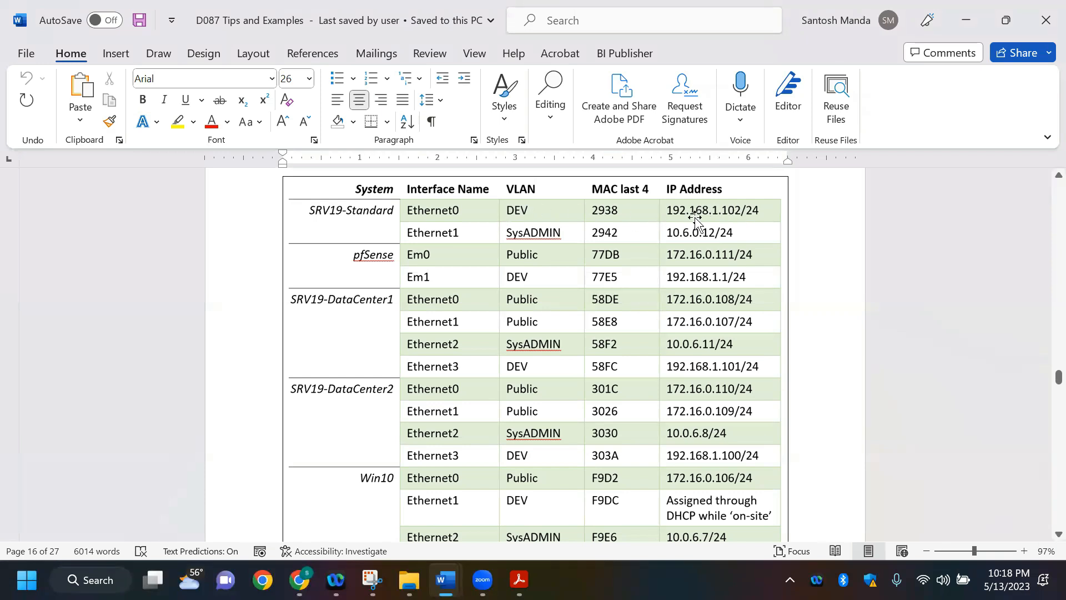
key("alt+Tab")
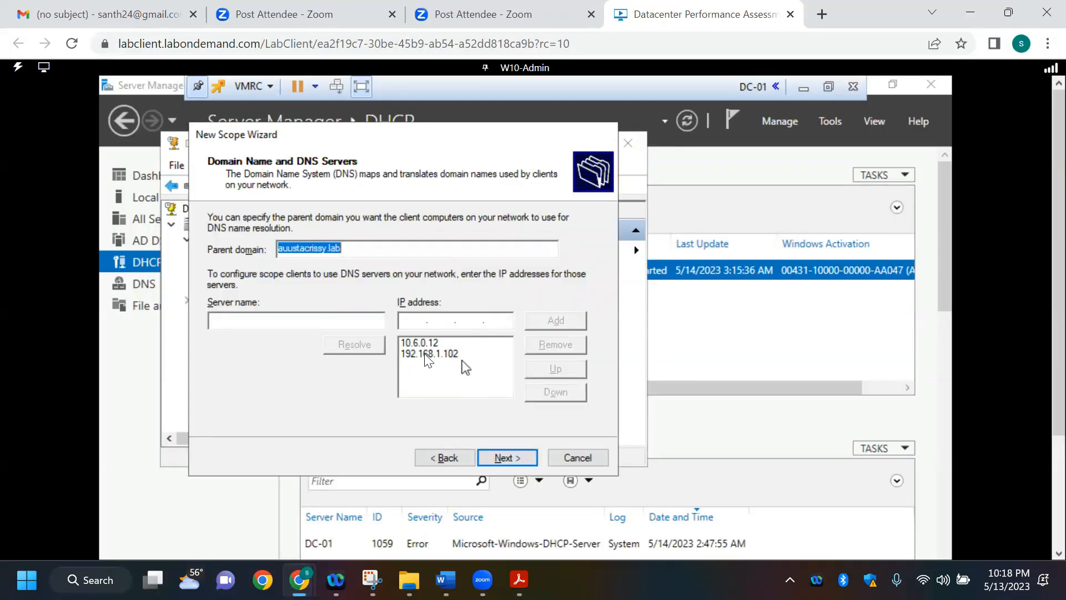
left_click(297, 319)
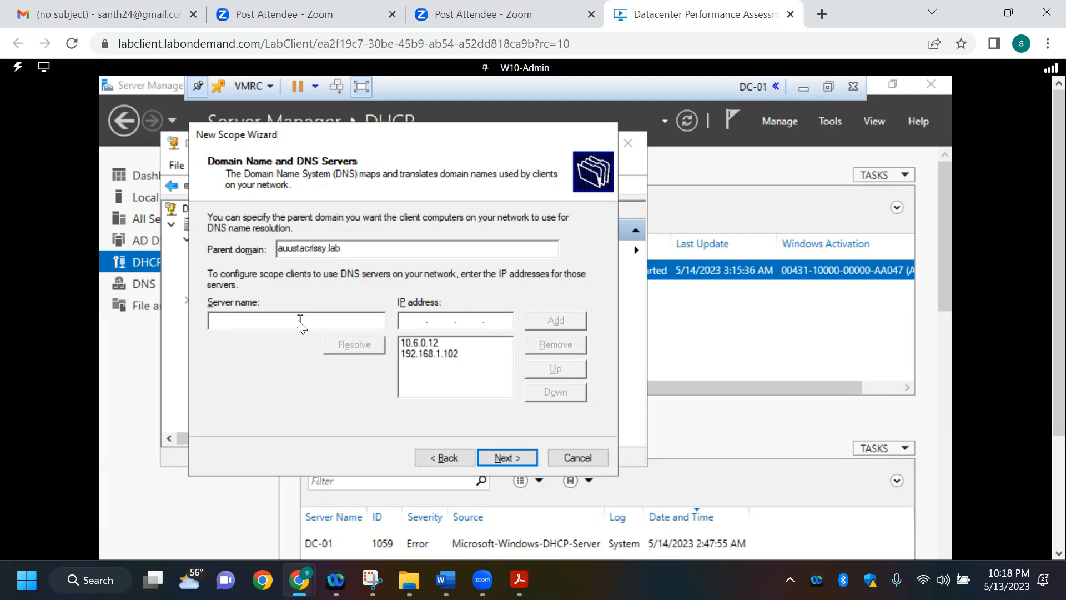
type("DC-01")
left_click(354, 345)
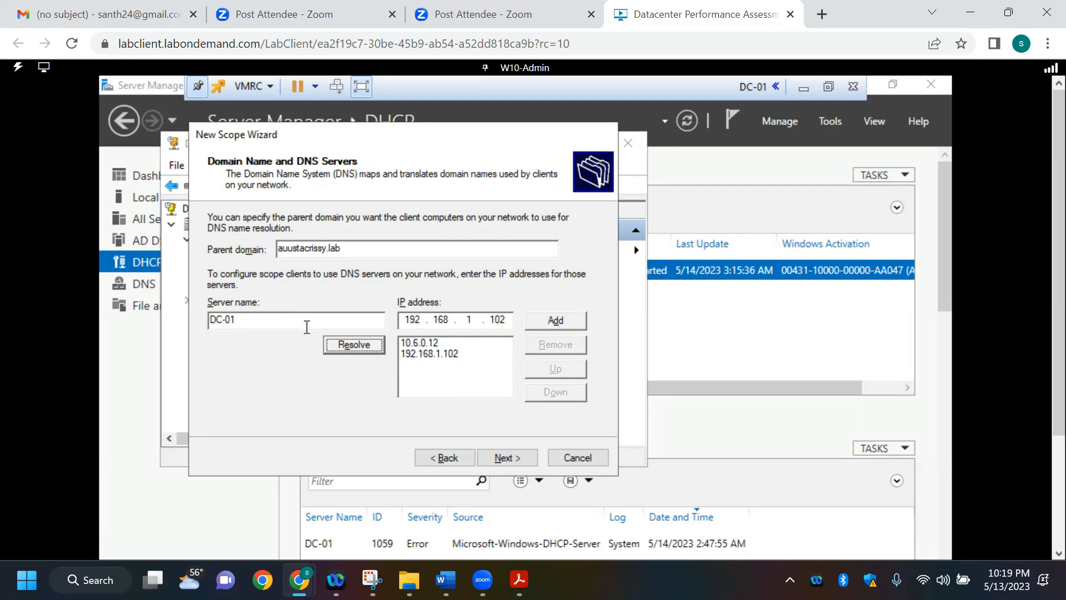
left_click(508, 457)
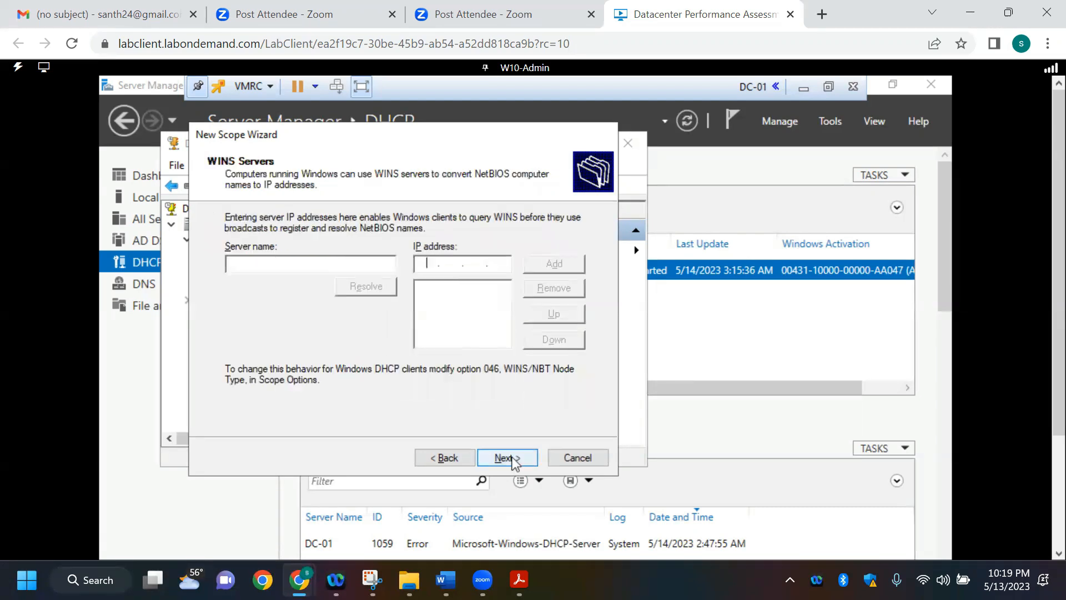
Step: Leave the WINS servers empty, activate the DEV scope now, and finish the New Scope Wizard
left_click(508, 457)
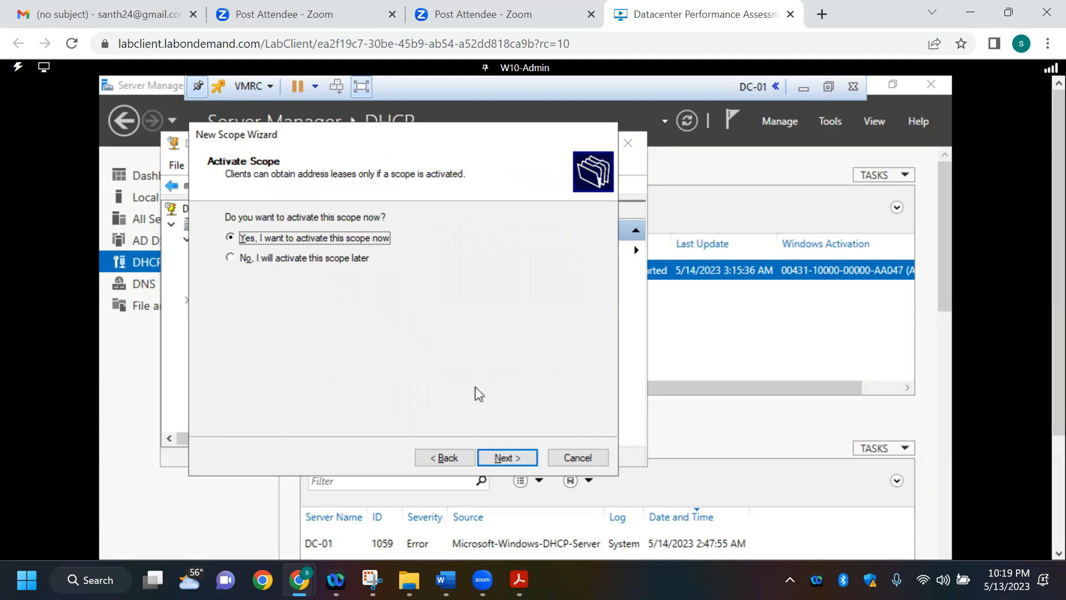
left_click(508, 458)
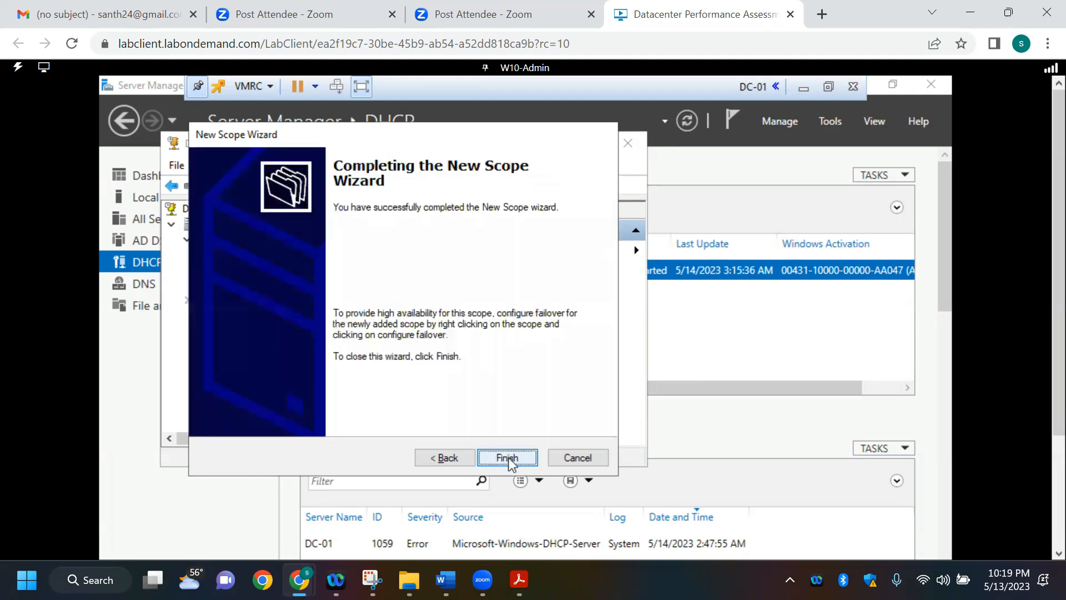
left_click(508, 457)
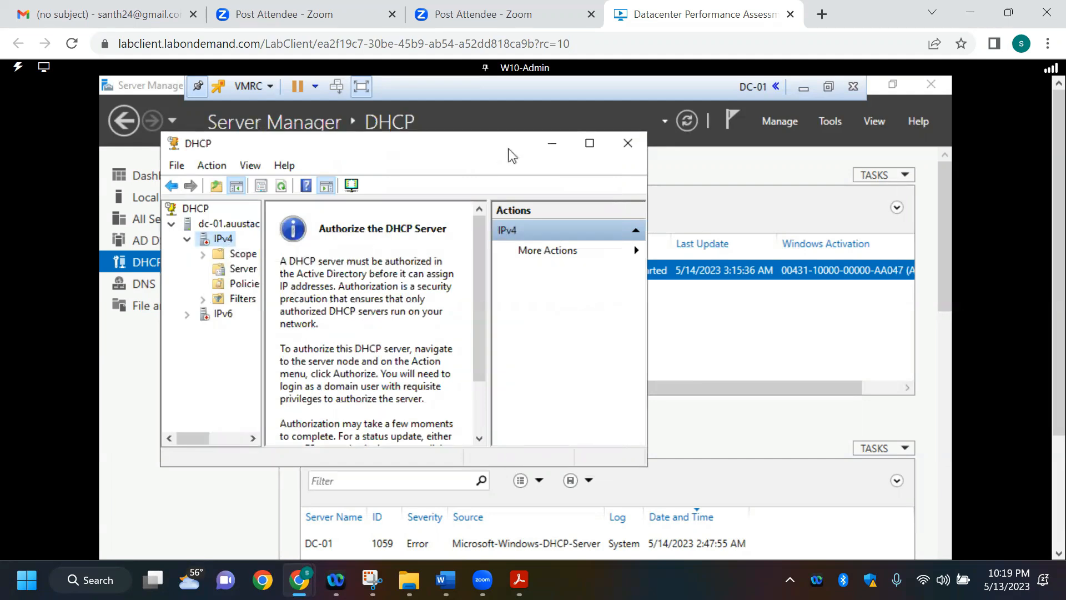
Step: Authorize the dc-01.auustacrissy.lab DHCP server in the maximized DHCP console and refresh its status
left_click(587, 144)
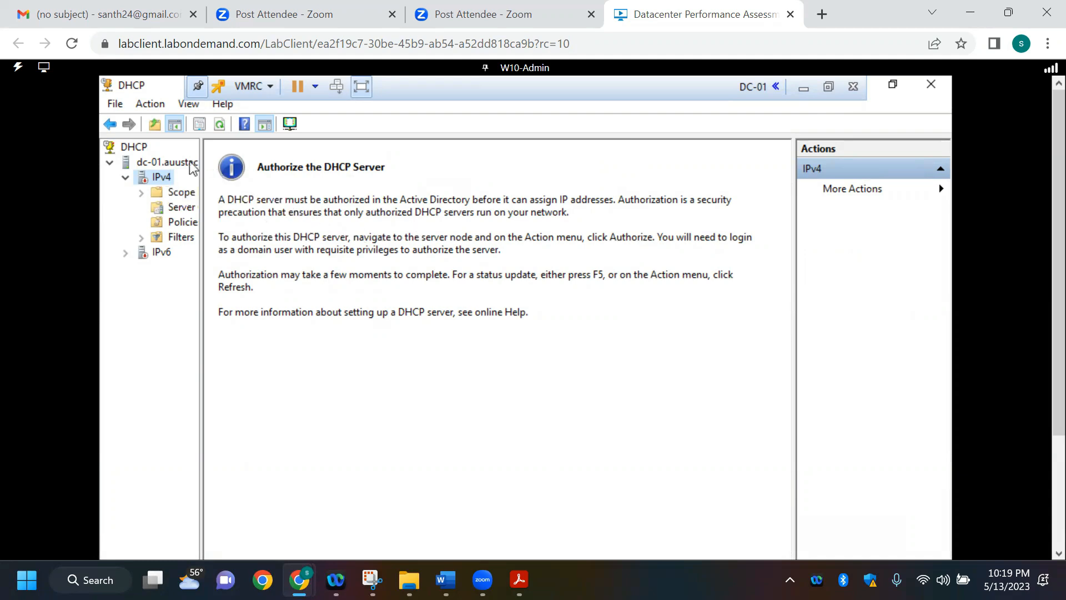
left_click(167, 162)
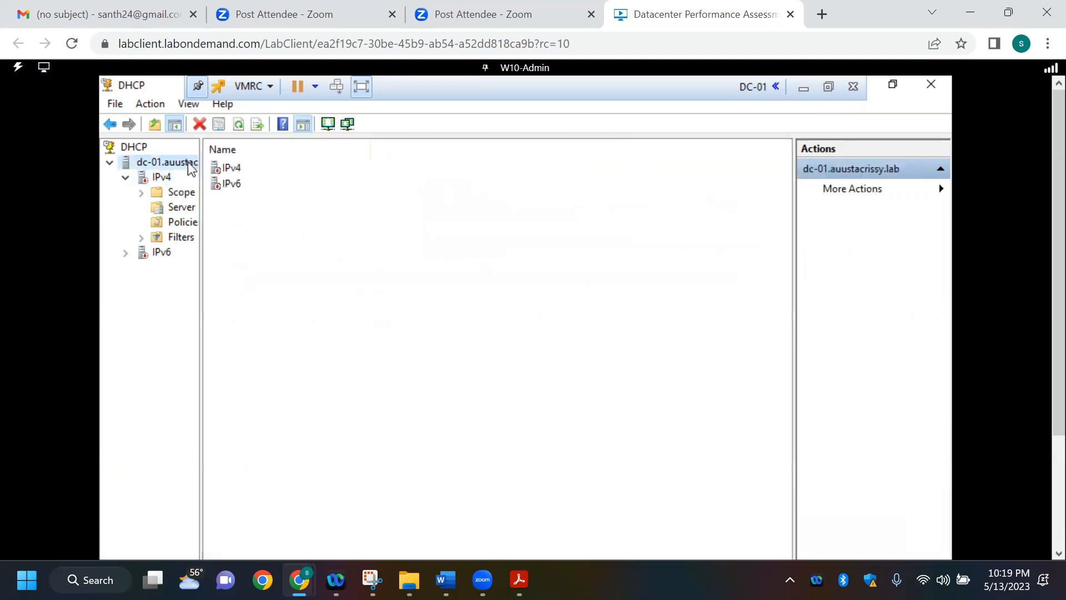
right_click(192, 166)
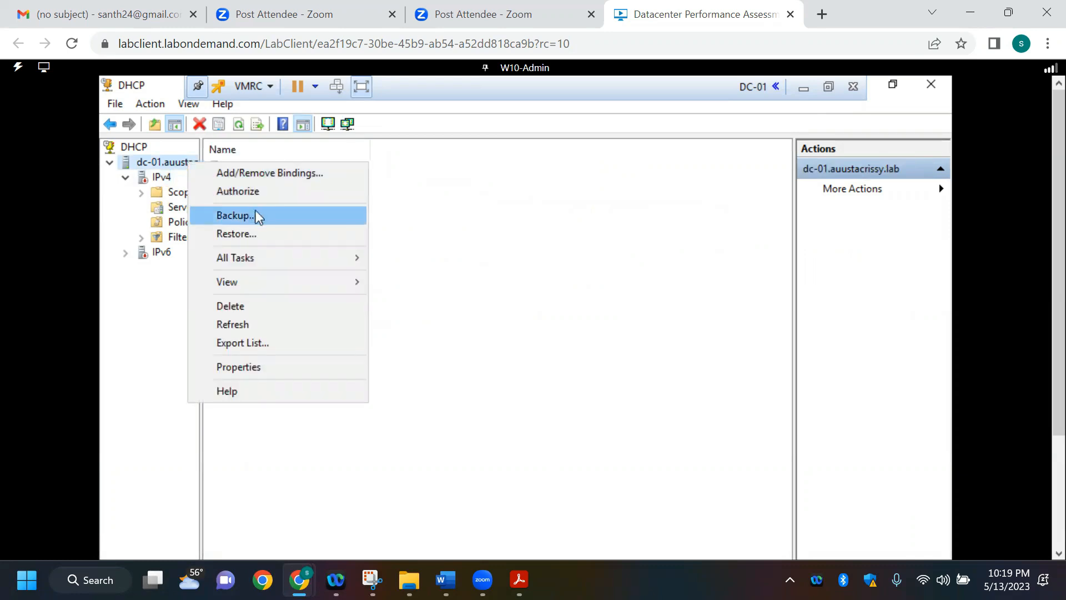
left_click(253, 190)
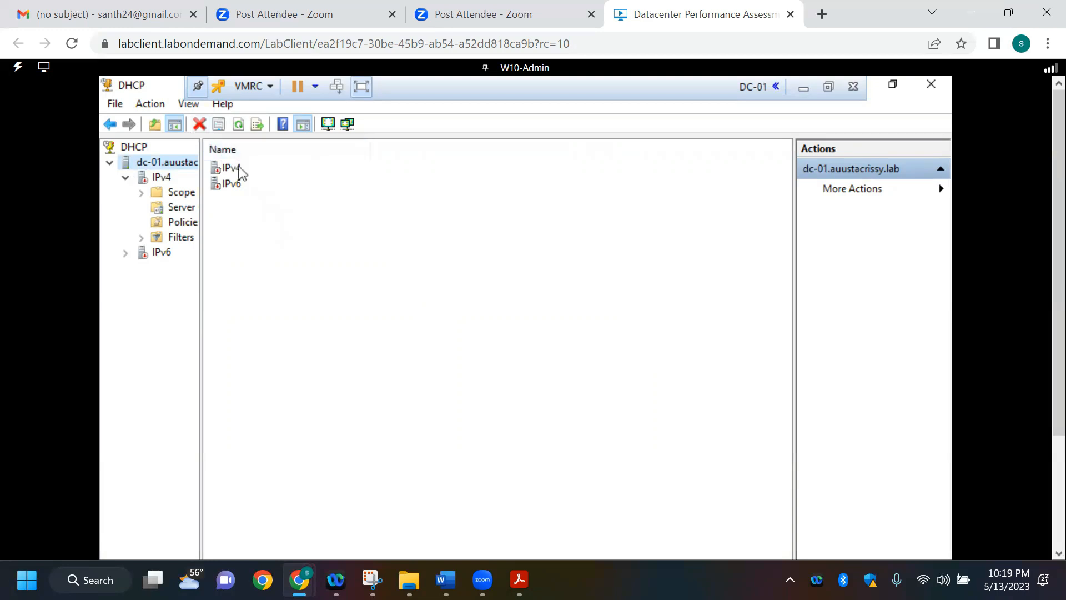
left_click(238, 124)
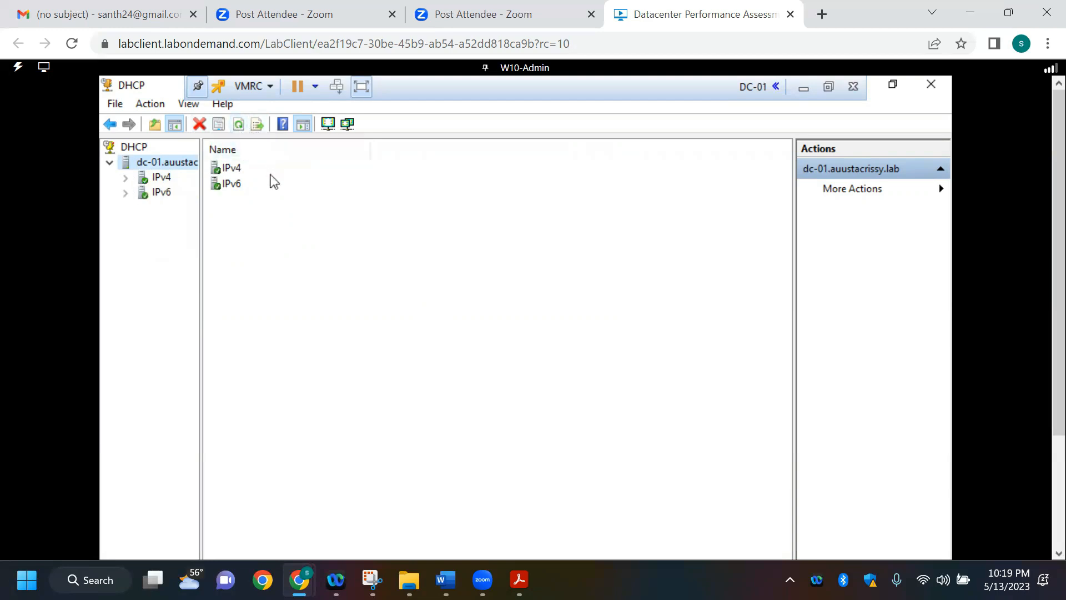
Step: Restart the DHCP service on the dc-01.auustacrissy.lab server
right_click(170, 162)
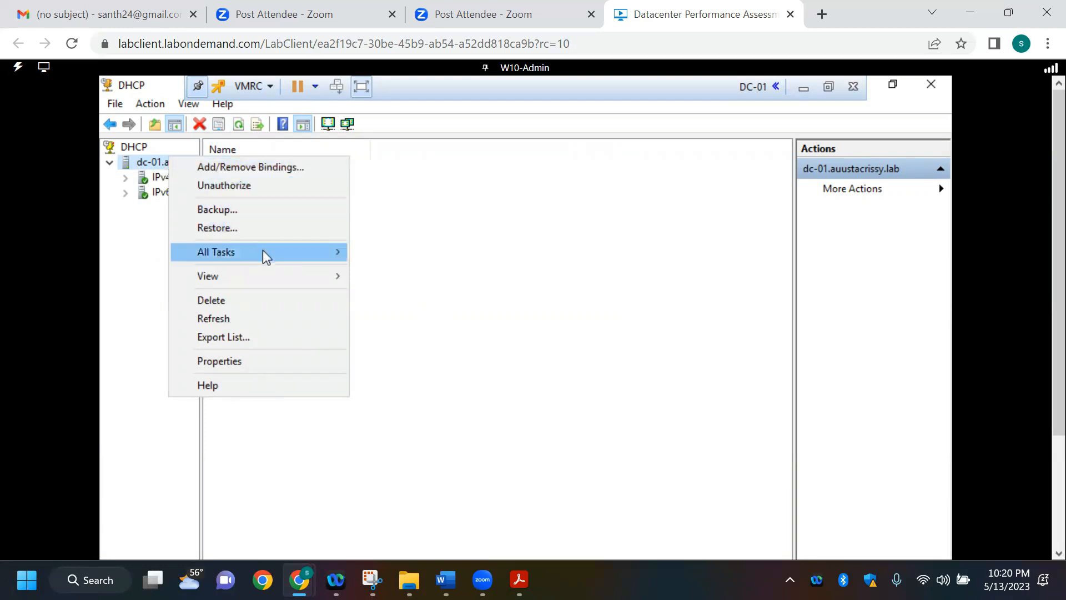
mouse_move(264, 251)
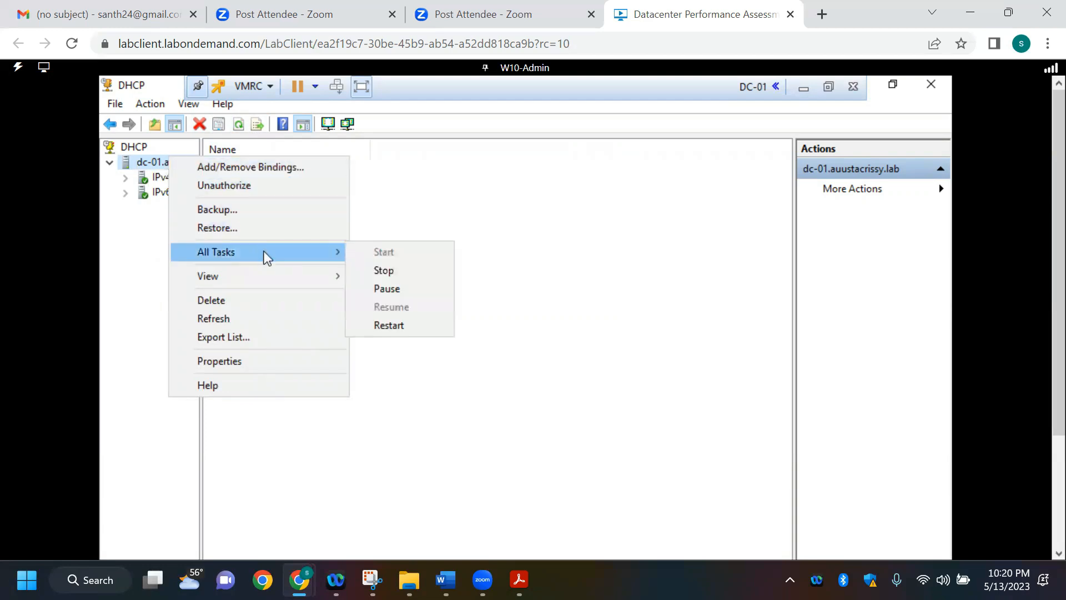
left_click(394, 329)
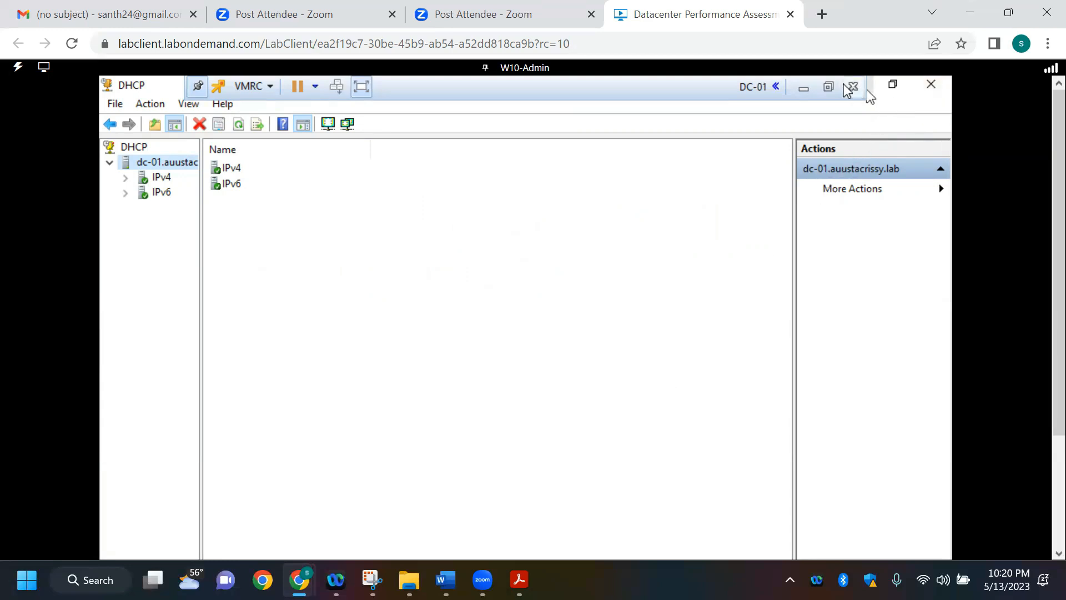
Step: Minimize the DC-01 console, start creating a new virtual machine on the ESX-1 host, and name it JMP01
left_click(803, 90)
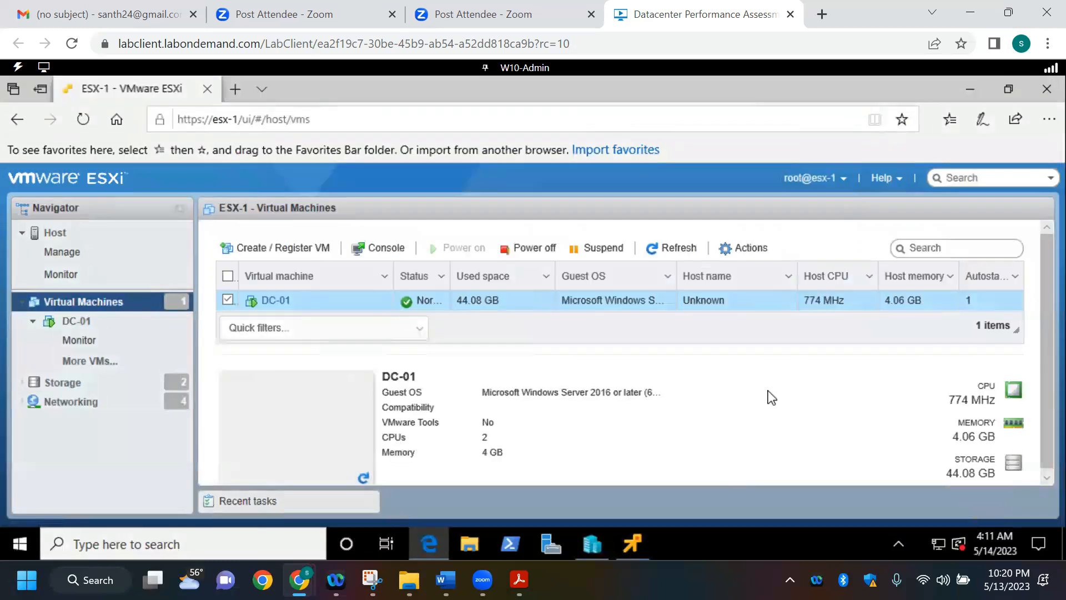
left_click(320, 250)
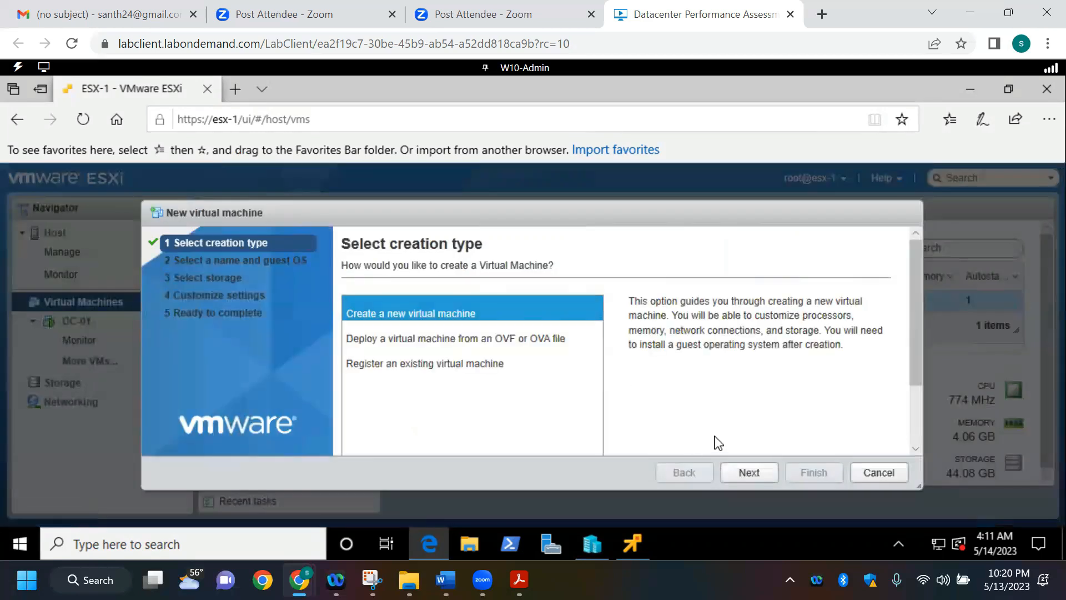
left_click(744, 472)
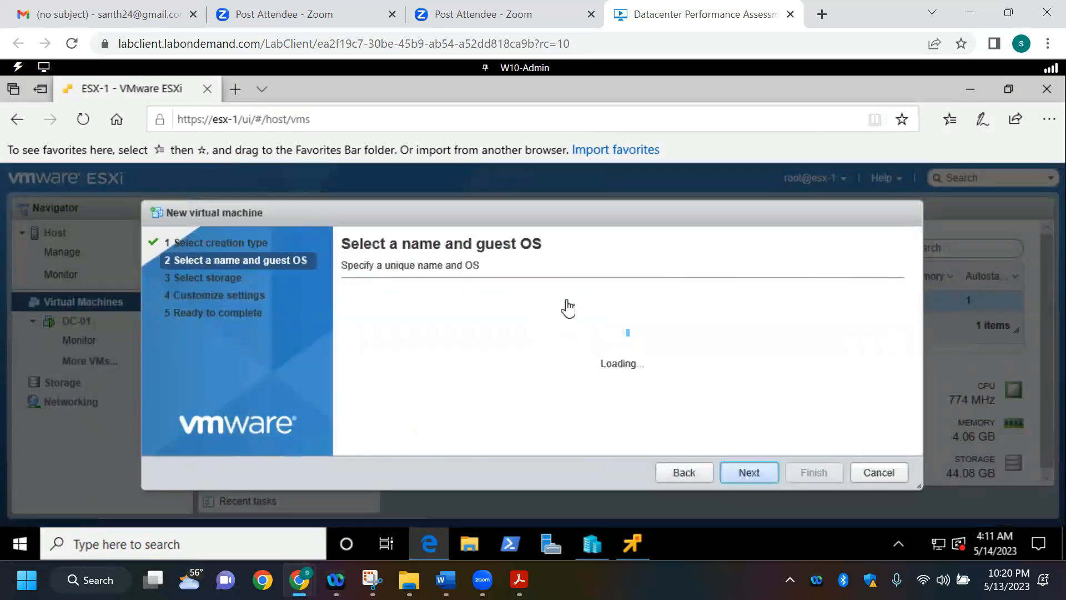
left_click(505, 321)
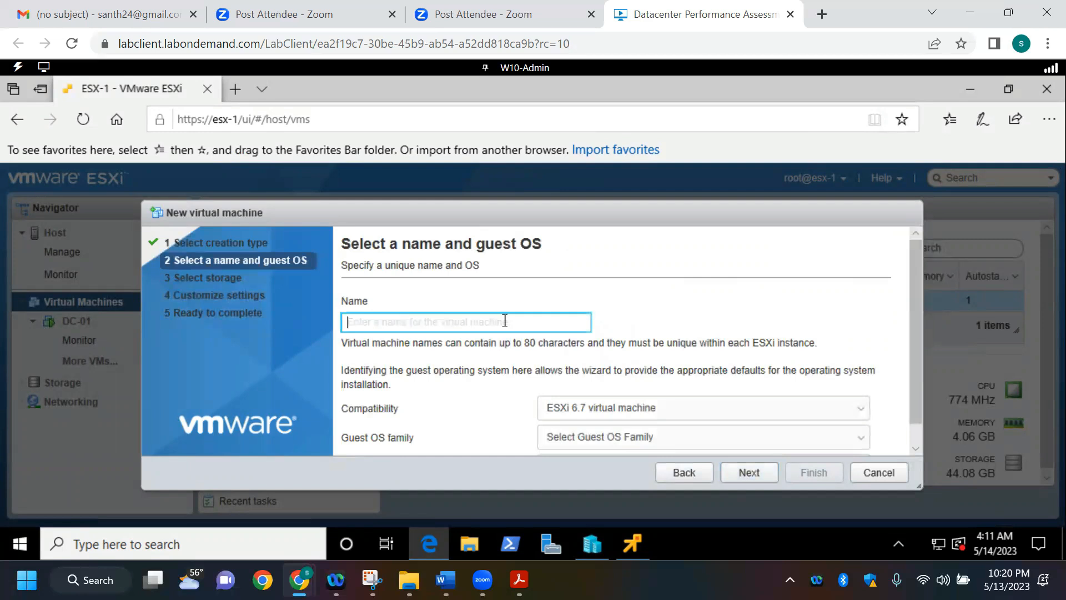
type("jmp")
key("BackSpace")
key("BackSpace")
key("BackSpace")
type("j")
key("BackSpace")
key("Caps_Lock")
type("JMP01")
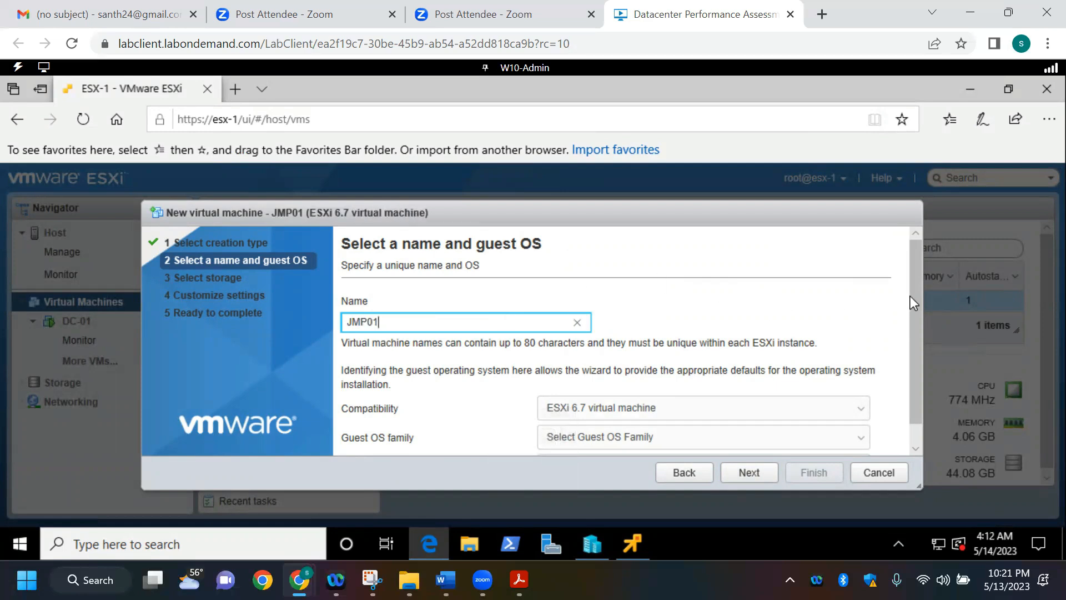
Step: Set the guest OS family of the JMP01 virtual machine to Windows
left_click_drag(911, 295, 911, 378)
left_click(831, 415)
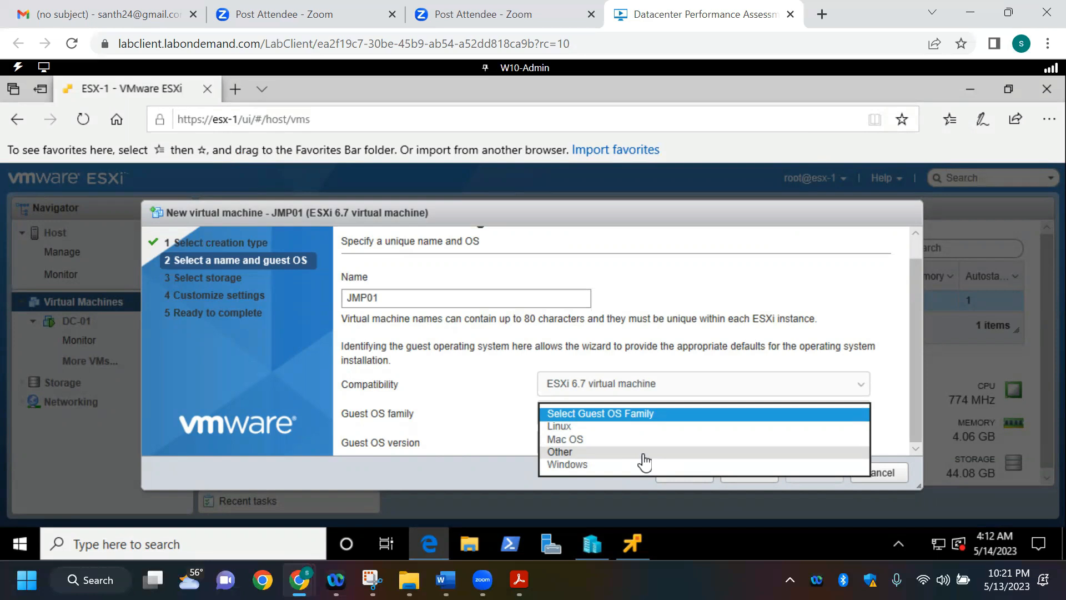
left_click(606, 464)
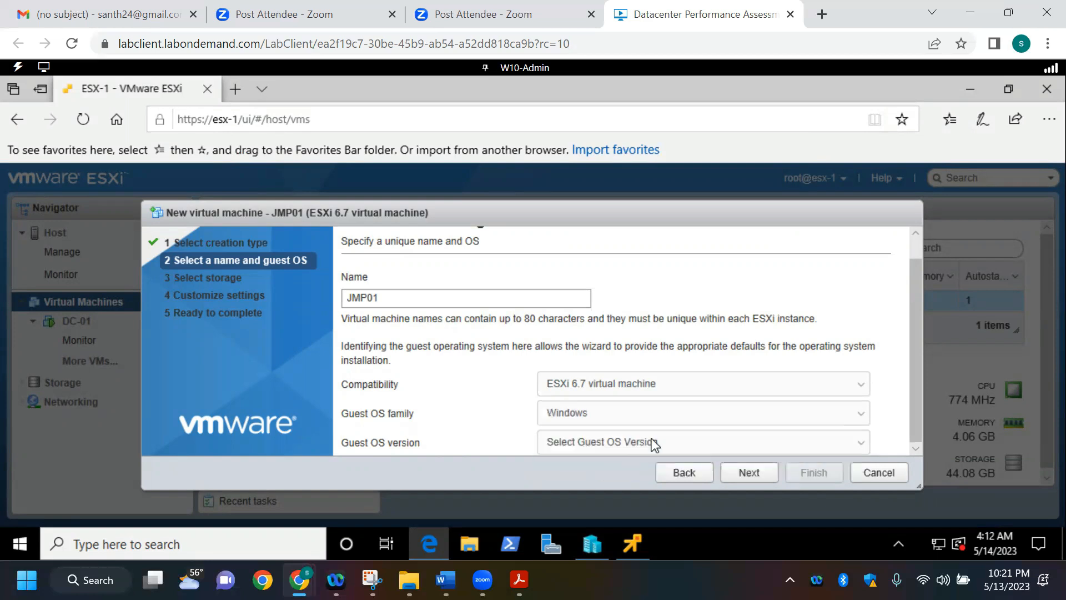
Step: Set the guest OS version of the JMP01 virtual machine to Microsoft Windows 10 (64-bit)
left_click(659, 444)
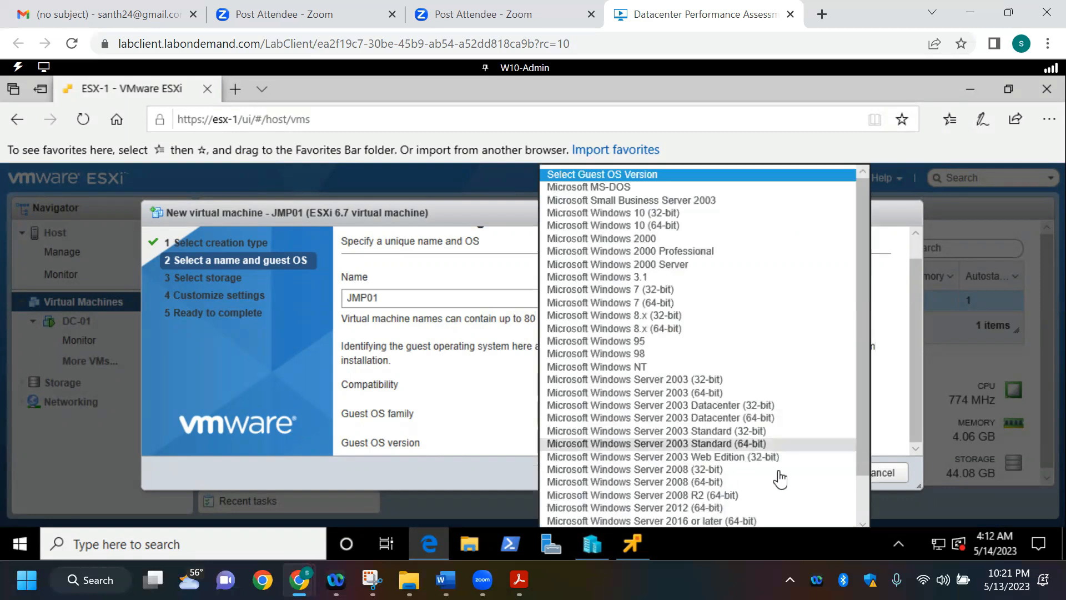
left_click_drag(863, 444, 863, 467)
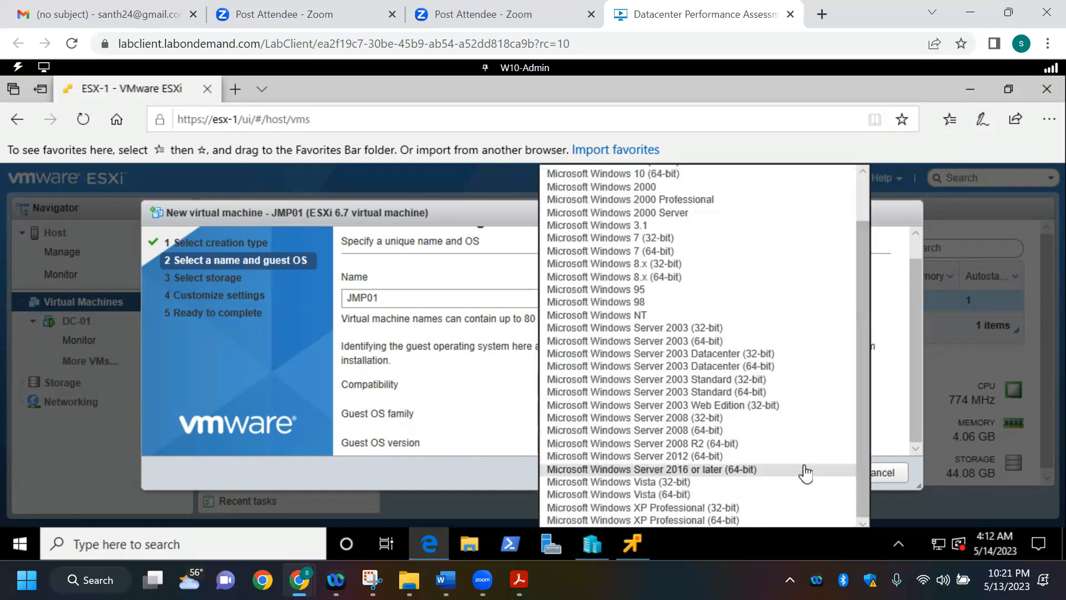
left_click(788, 458)
left_click(787, 447)
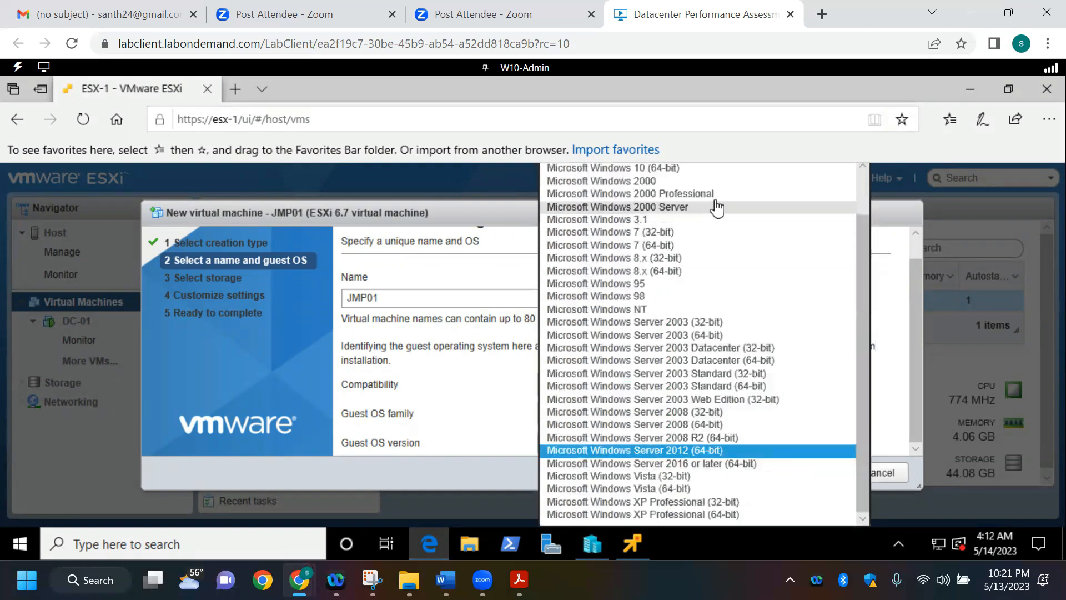
left_click(719, 169)
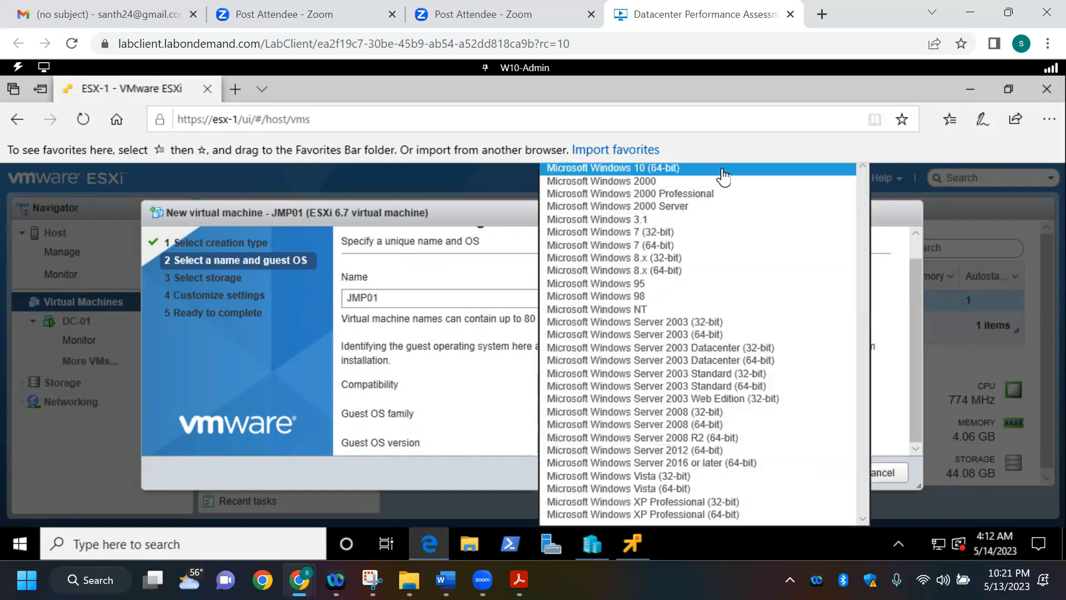
left_click_drag(915, 328, 908, 384)
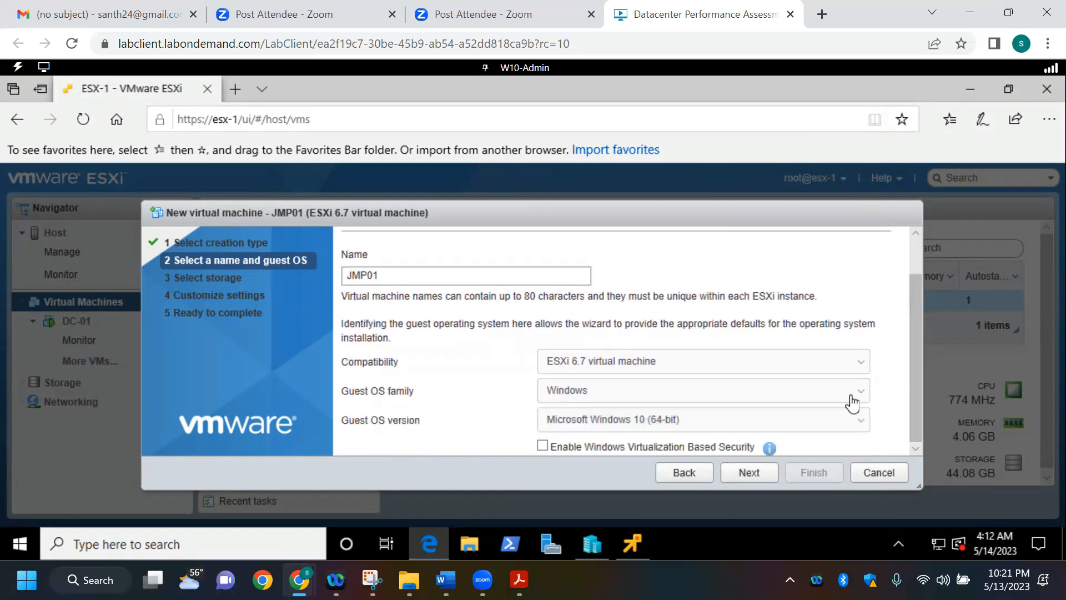
Step: Store the JMP01 virtual machine on datastore2 and check the Win10 network adapter rows in the D087 Tips and Examples Word document
left_click(748, 476)
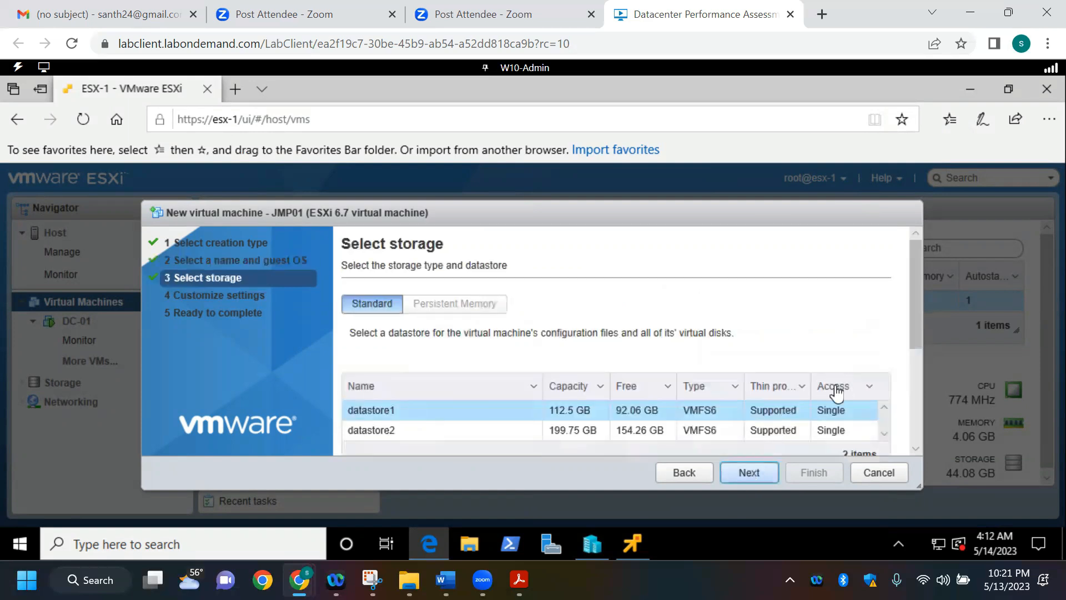
left_click(716, 438)
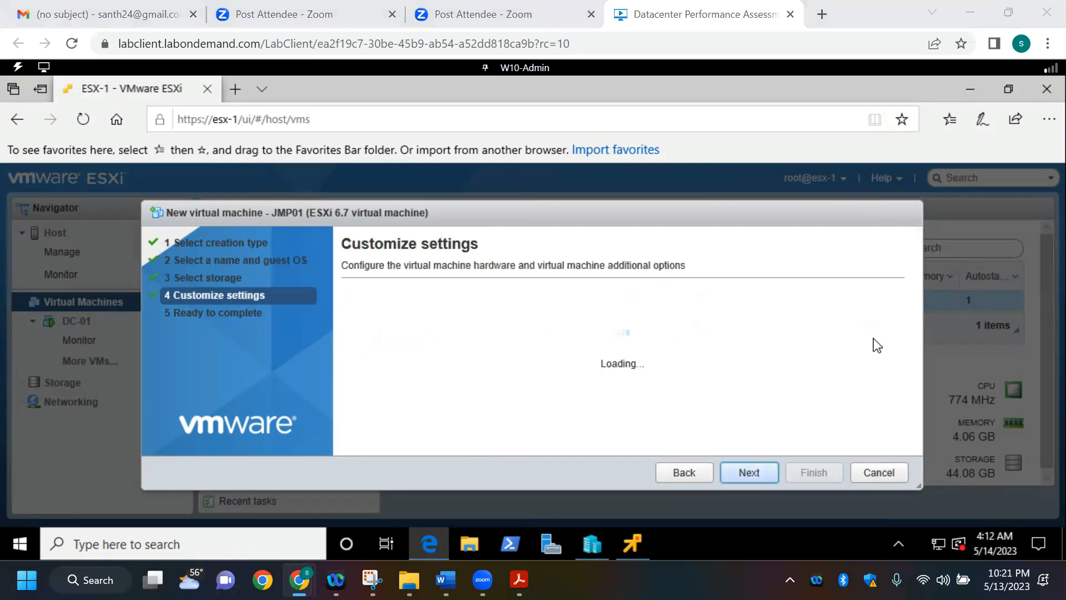
key("alt+Tab")
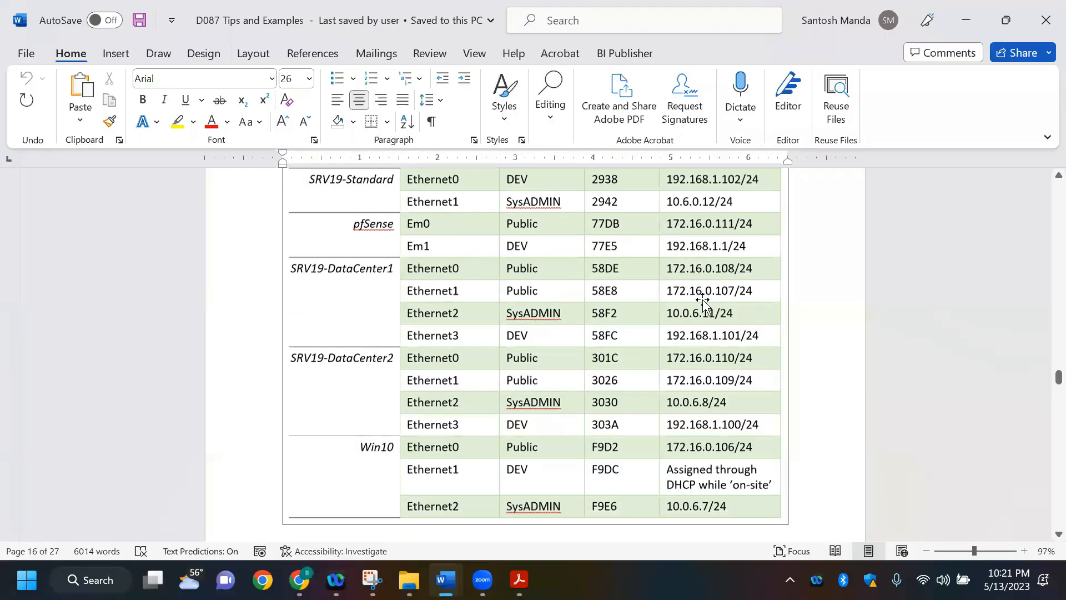
scroll(526, 344, "down", 3)
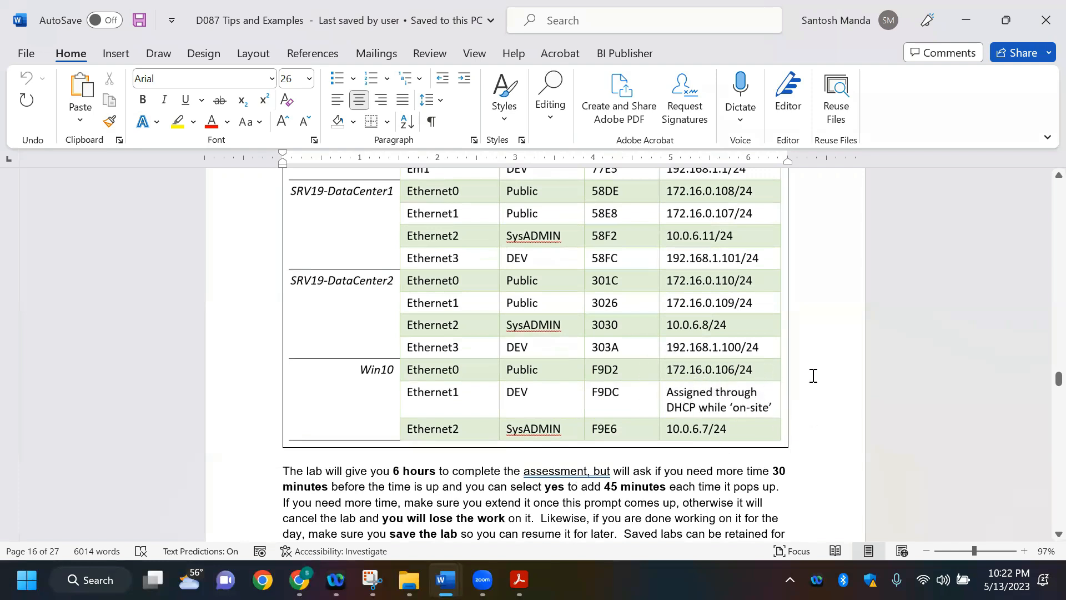
key("alt+Tab")
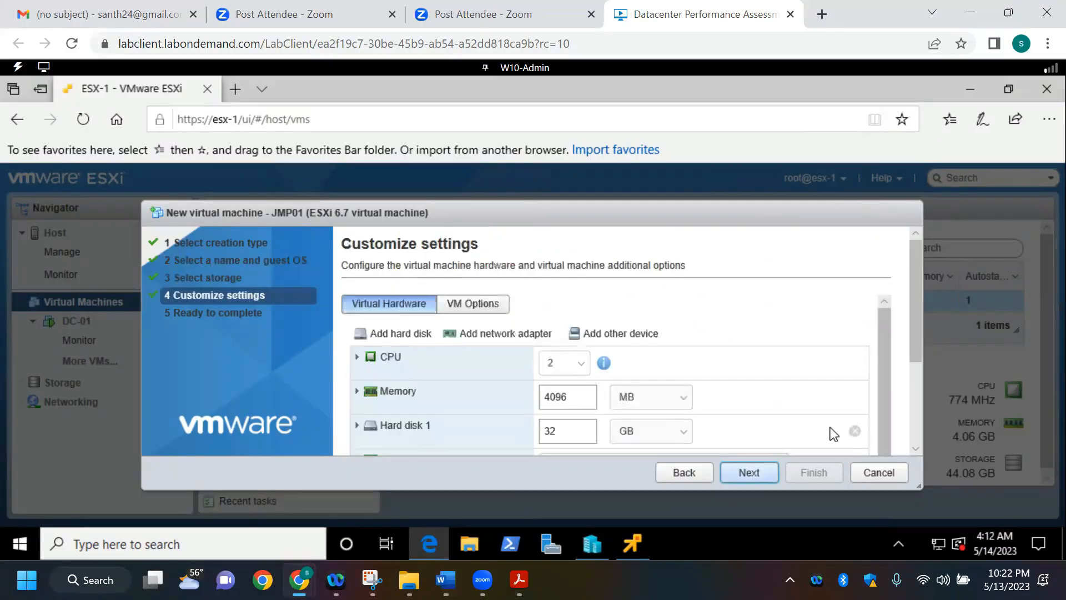
Step: Add a second network adapter to the JMP01 virtual machine and look over its hardware list
mouse_move(915, 309)
left_mouse_down()
mouse_move(915, 328)
mouse_move(911, 290)
left_mouse_up()
left_click(516, 337)
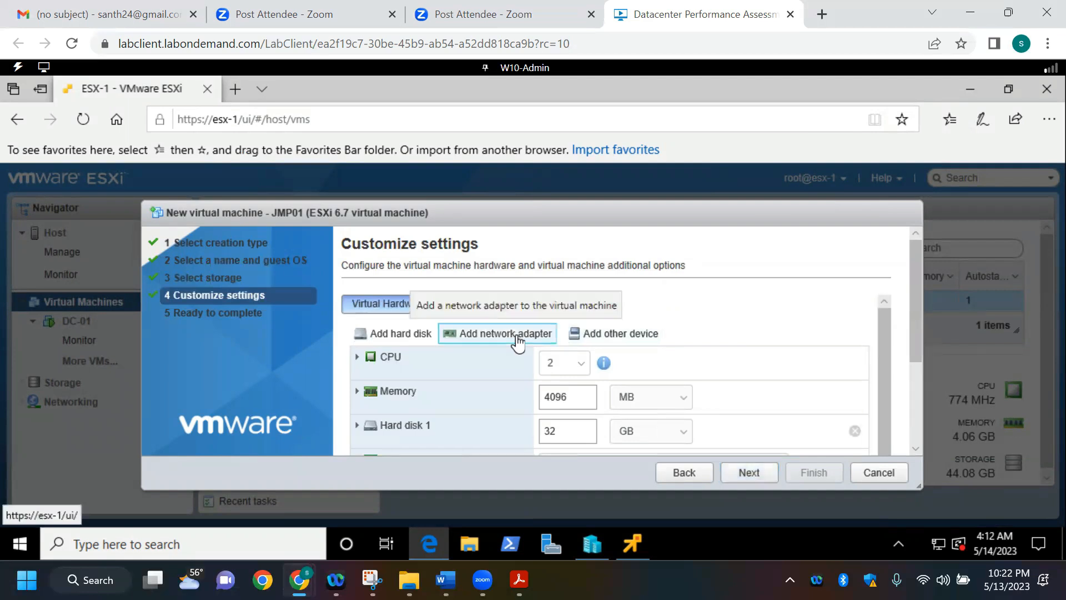
left_click_drag(914, 309, 912, 374)
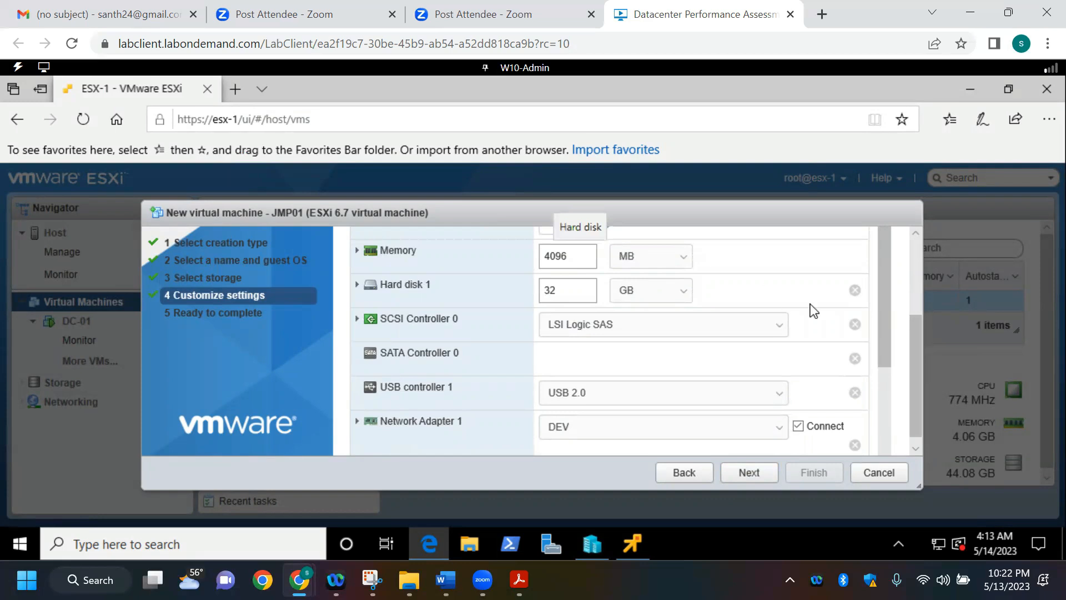
left_click_drag(885, 328, 875, 265)
left_click_drag(867, 225, 868, 229)
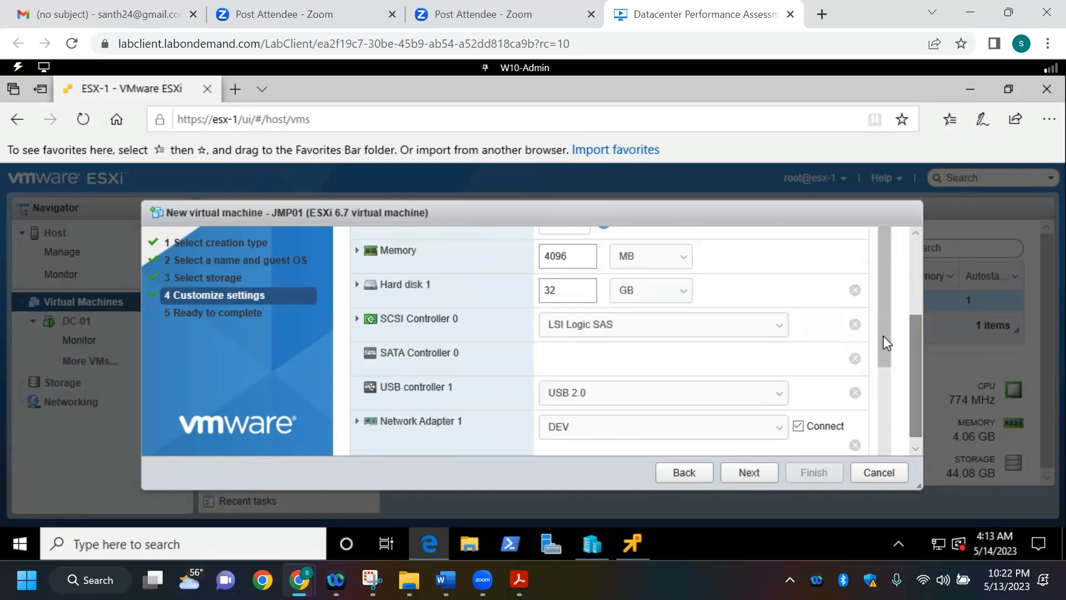
Step: Set the memory of the JMP01 virtual machine to 6144 MB
double_click(559, 256)
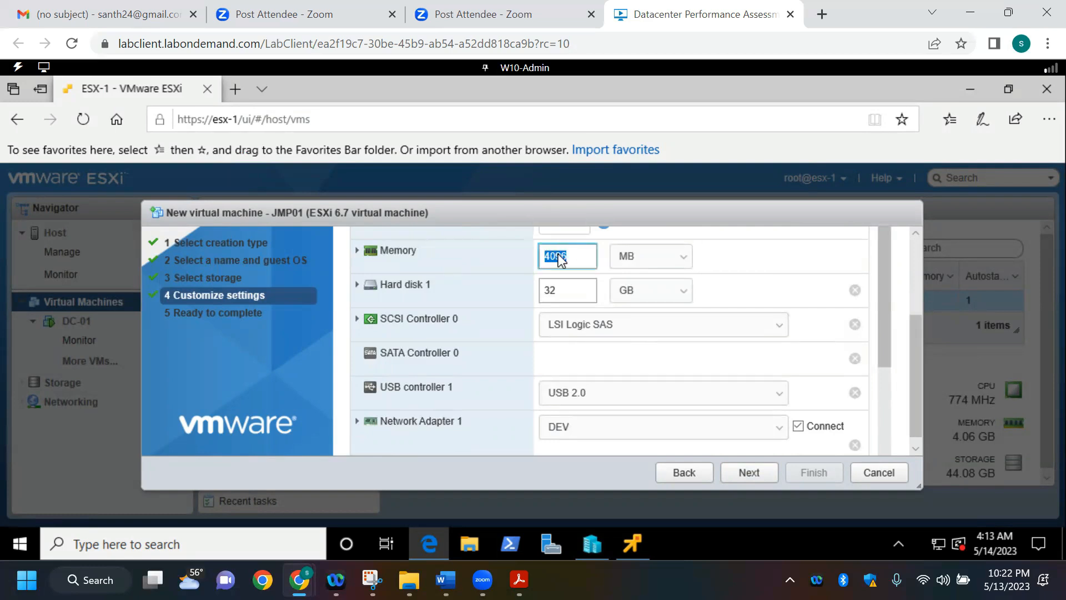
type("6000")
left_click(769, 272)
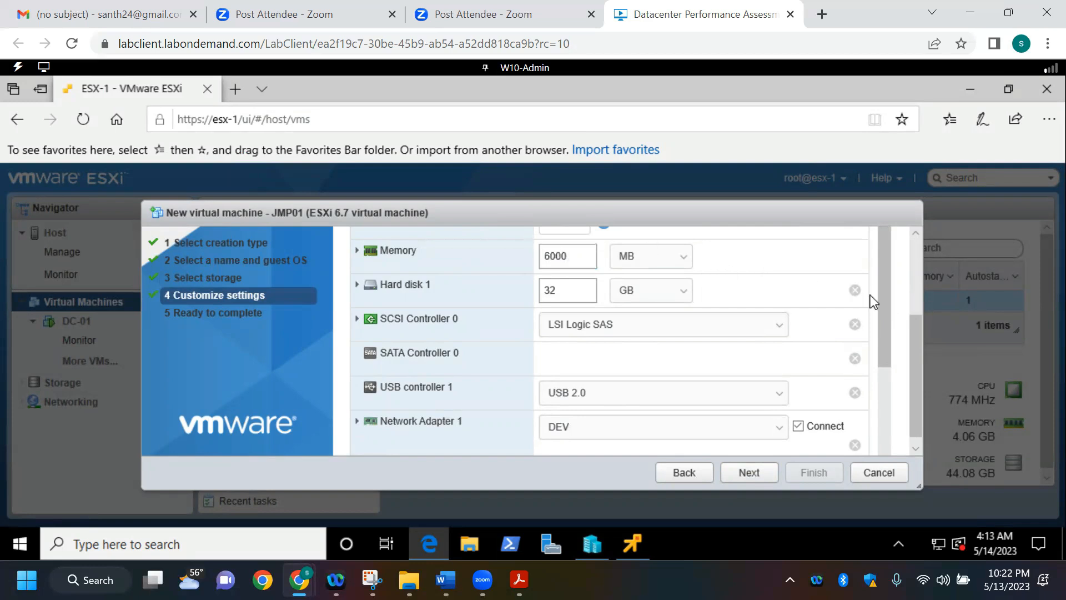
double_click(589, 256)
type("6144")
Step: Add a third network adapter to the JMP01 virtual machine
left_click_drag(914, 341, 913, 318)
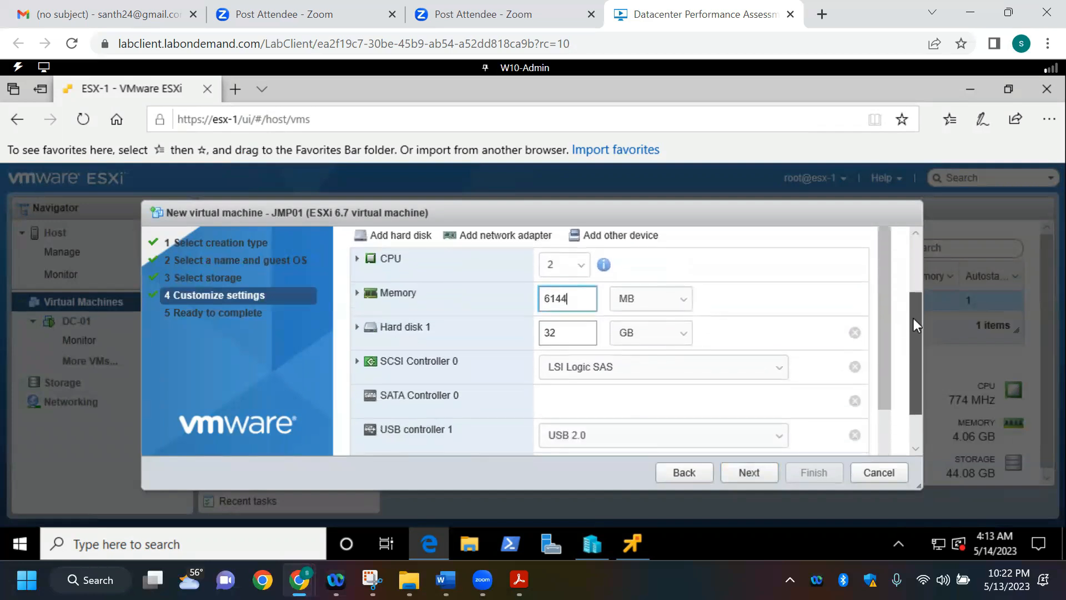
left_click(532, 240)
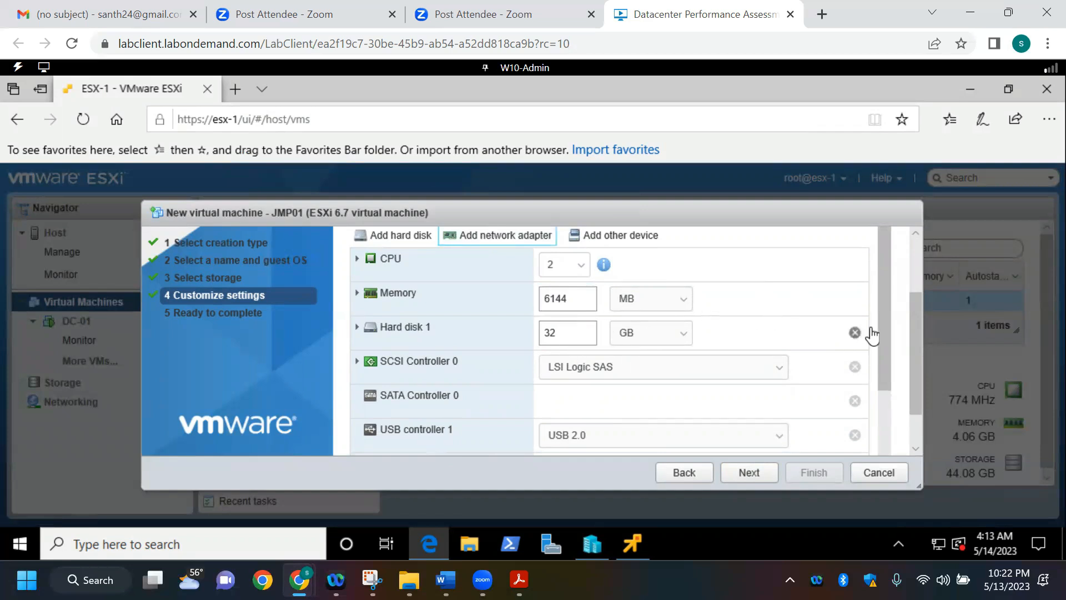
left_click_drag(918, 334, 934, 355)
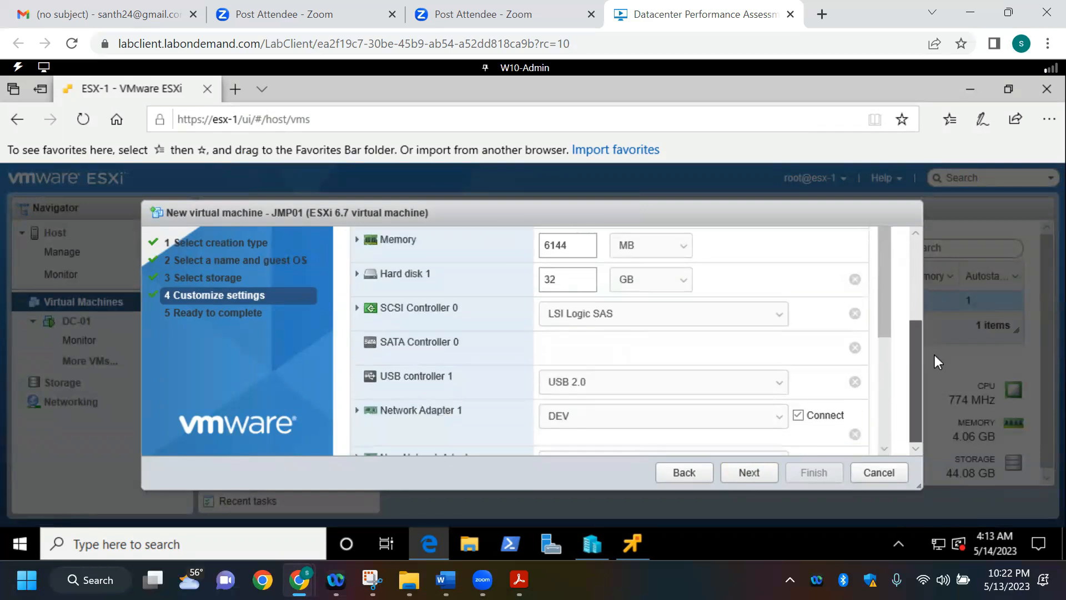
left_click_drag(888, 309, 881, 379)
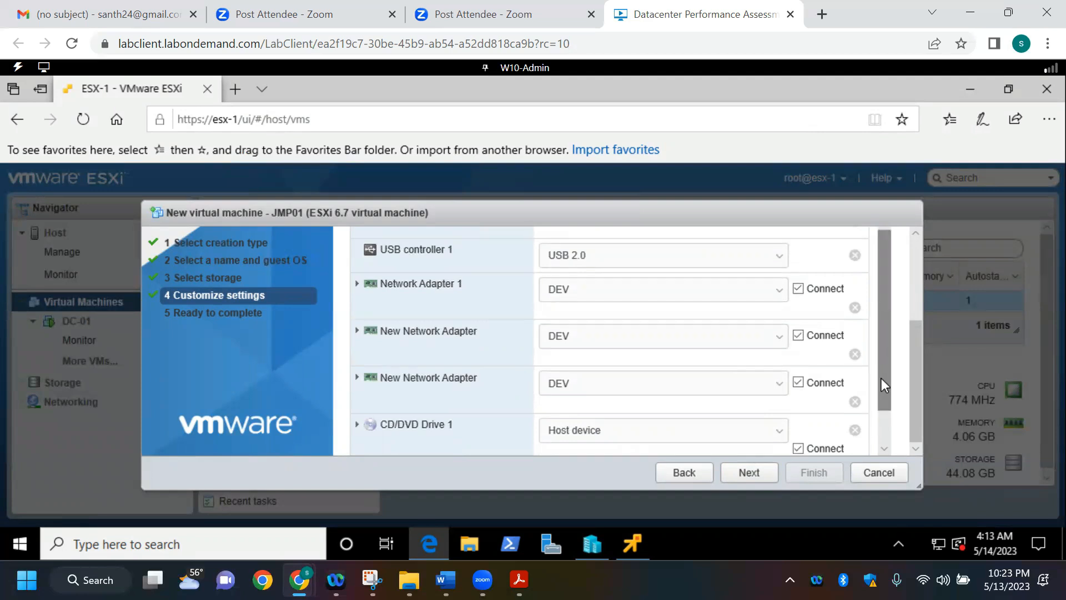
Step: Connect Network Adapter 1 to PUBLIC and the last new adapter to SysAdmin, checking the Win10 rows in the Word document
left_click(774, 296)
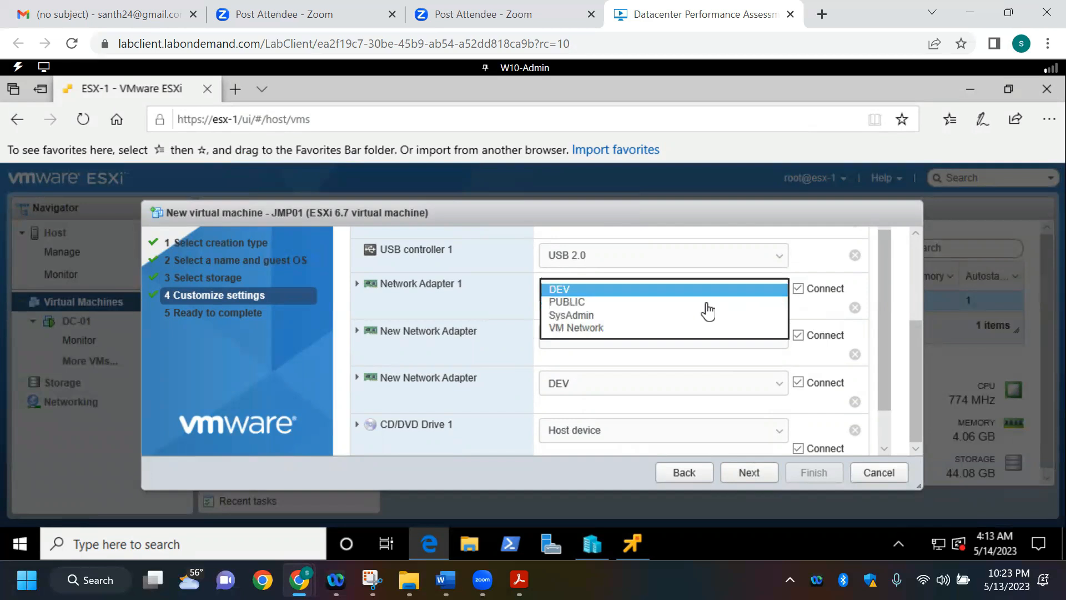
left_click(704, 301)
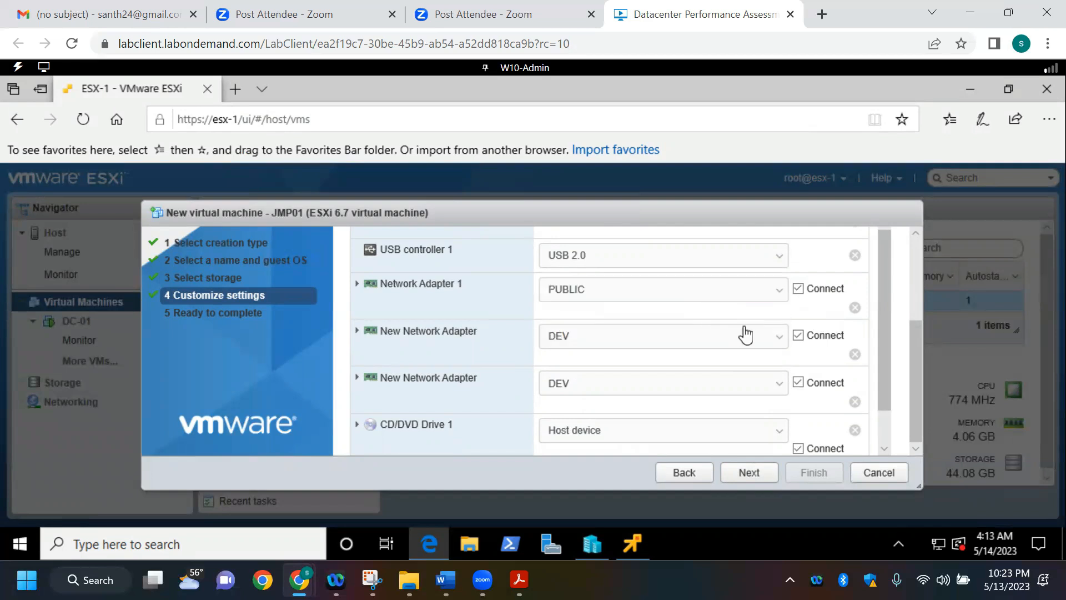
key("alt+Tab")
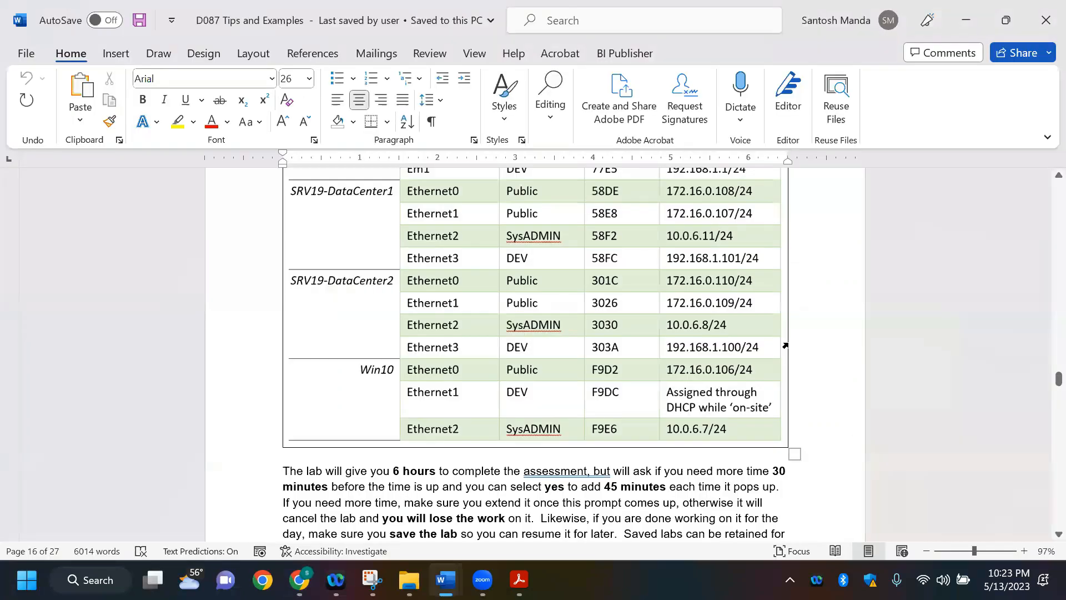
key("alt+Tab")
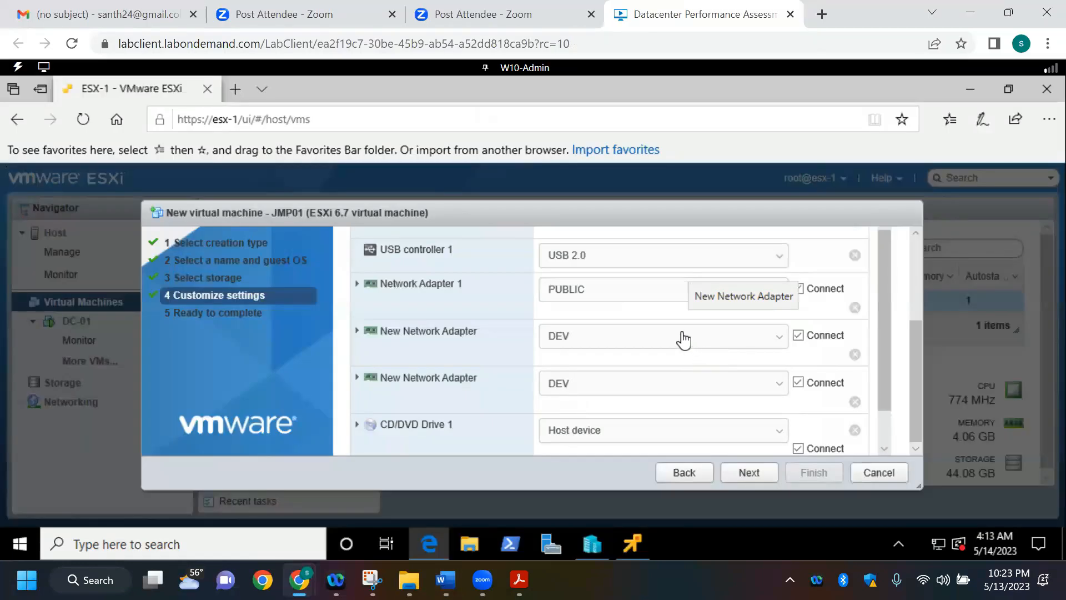
left_click(669, 383)
left_click(623, 412)
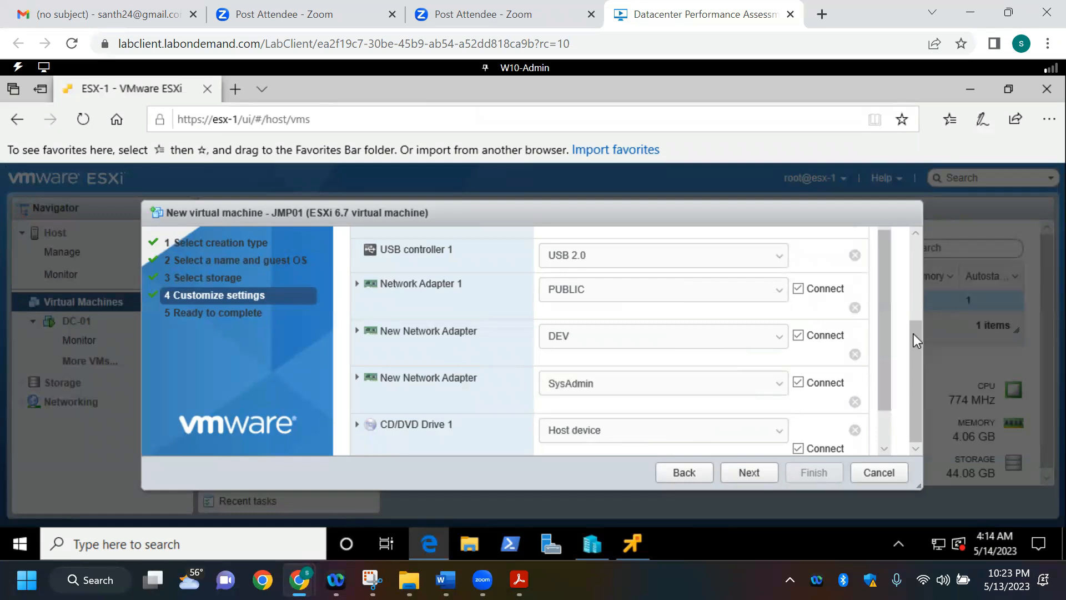
Step: Set CD/DVD Drive 1 to a datastore ISO file, using Windows10_EnterpriseEval.iso from the iso folder on datastore1
scroll(888, 364, "down", 2)
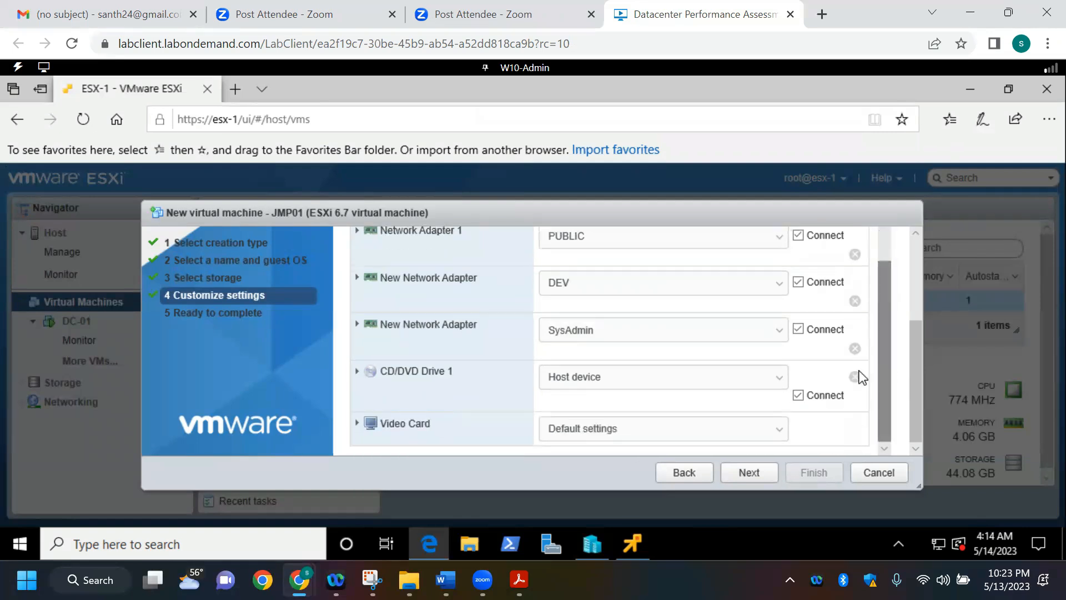
left_click(780, 377)
left_click(738, 392)
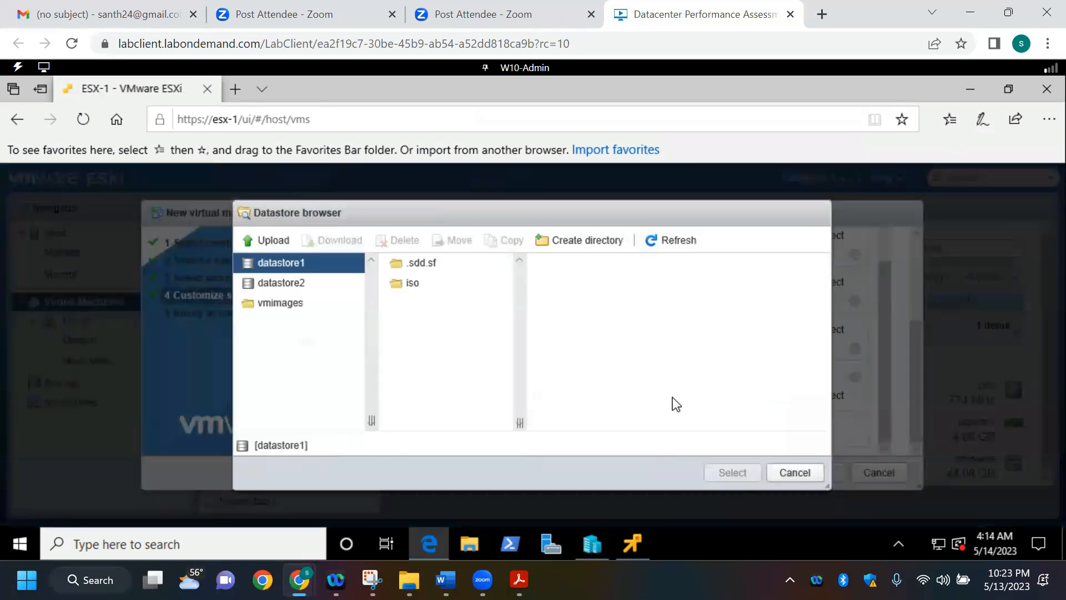
left_click(414, 284)
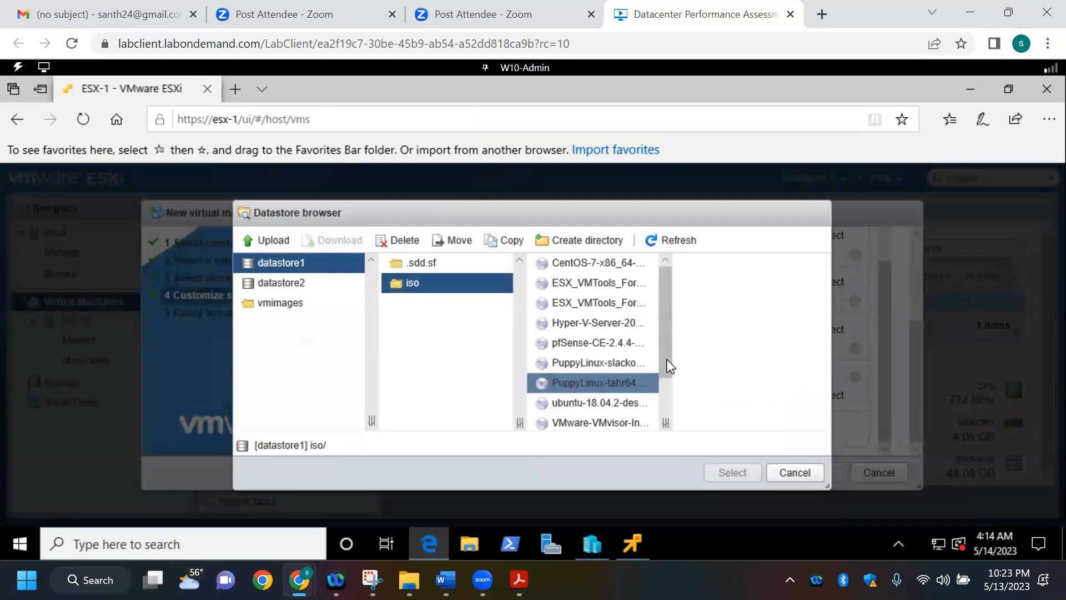
left_click_drag(668, 357, 667, 424)
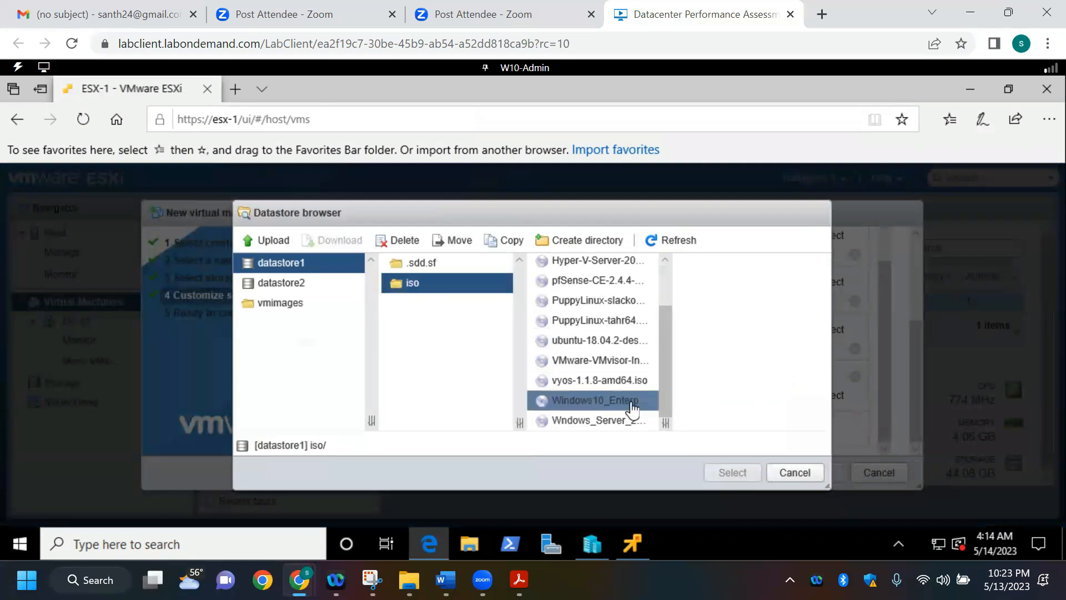
left_click(632, 406)
left_click(732, 472)
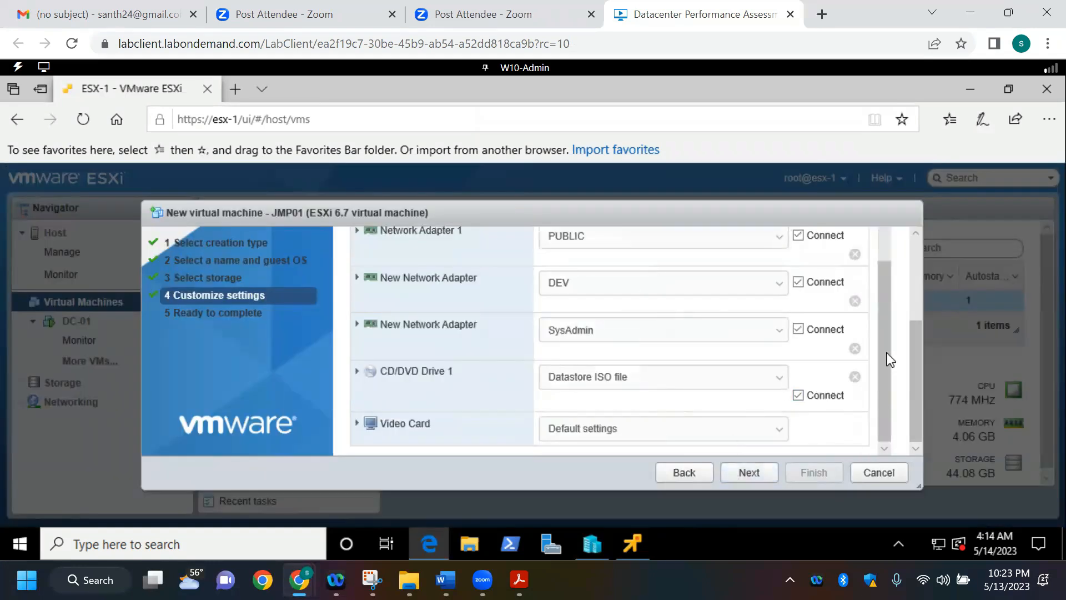
Step: Review the JMP01 settings and finish creating the virtual machine, selecting it in the virtual machine list
left_click_drag(915, 364, 912, 329)
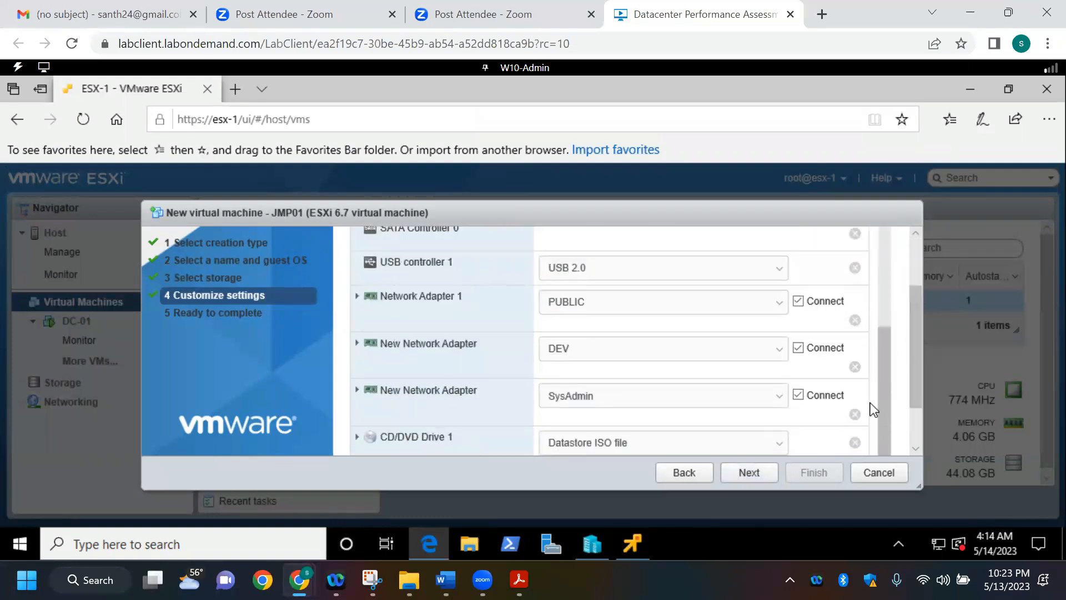
left_click_drag(910, 377, 914, 254)
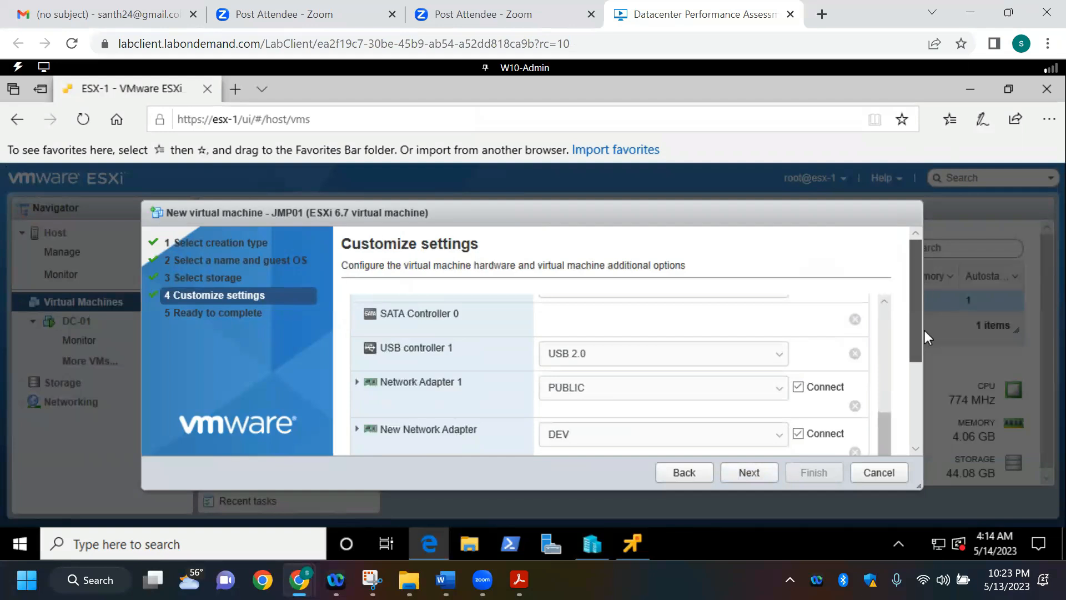
left_click_drag(925, 330, 921, 389)
left_click(750, 472)
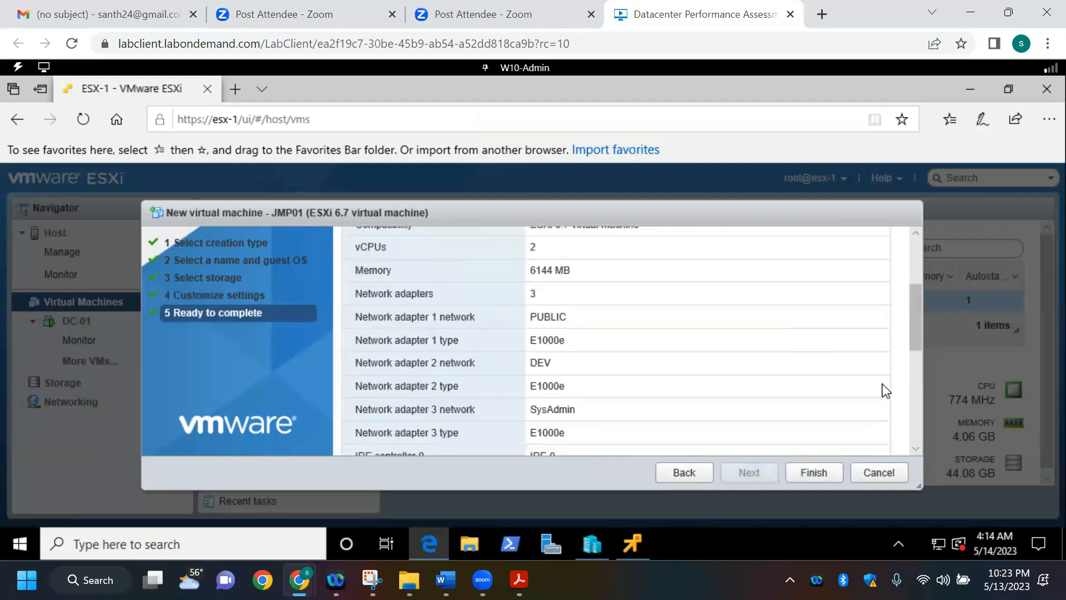
left_click_drag(920, 302, 930, 458)
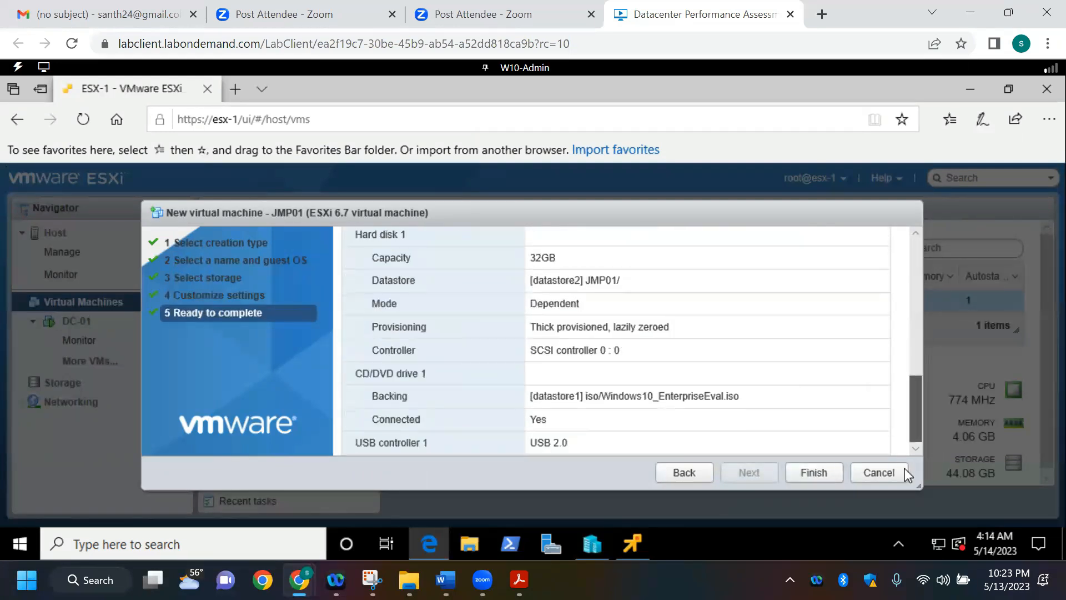
left_click(815, 471)
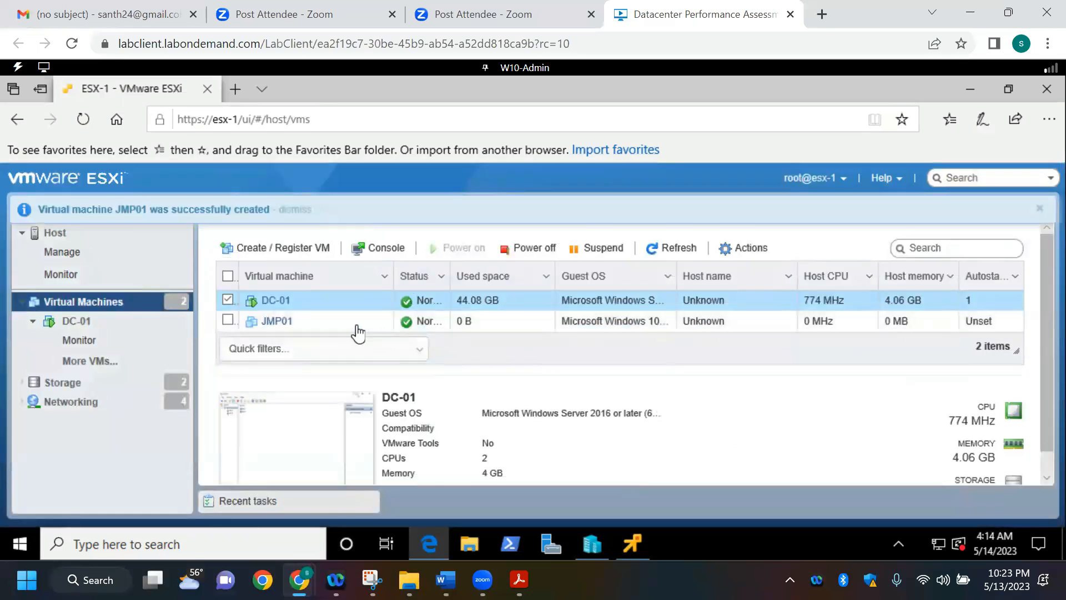
left_click(381, 321)
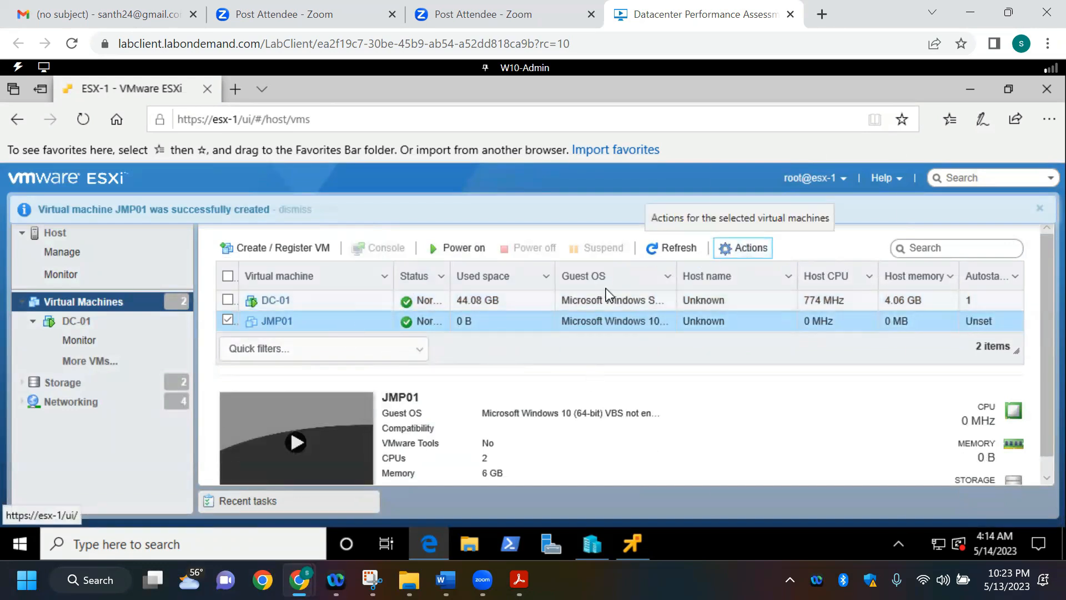
Step: Change the JMP01 virtual machine's boot firmware to BIOS in its settings and save the configuration
left_click(742, 248)
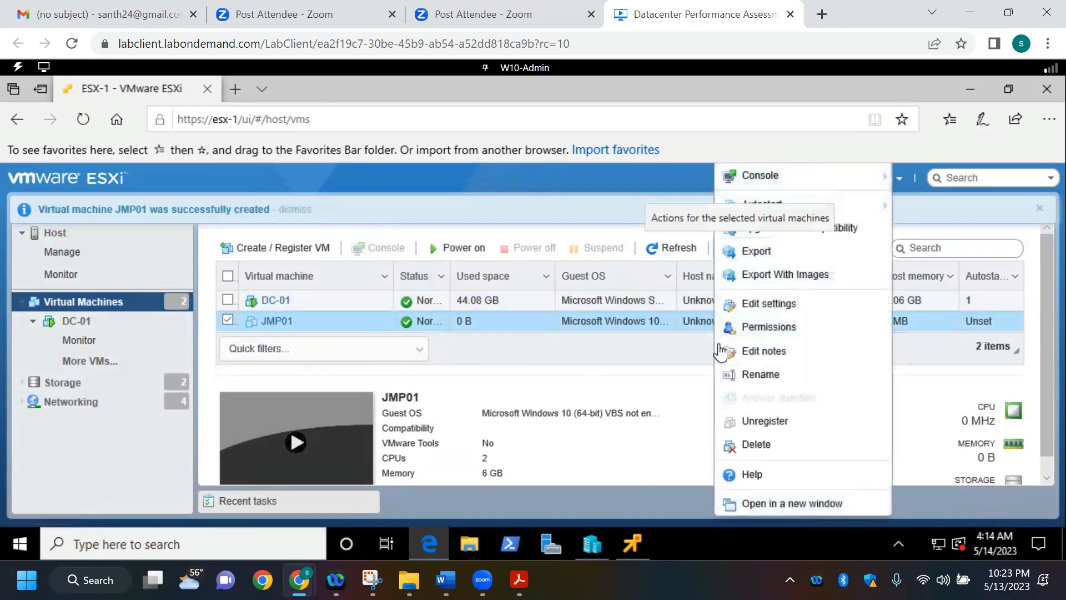
left_click(773, 305)
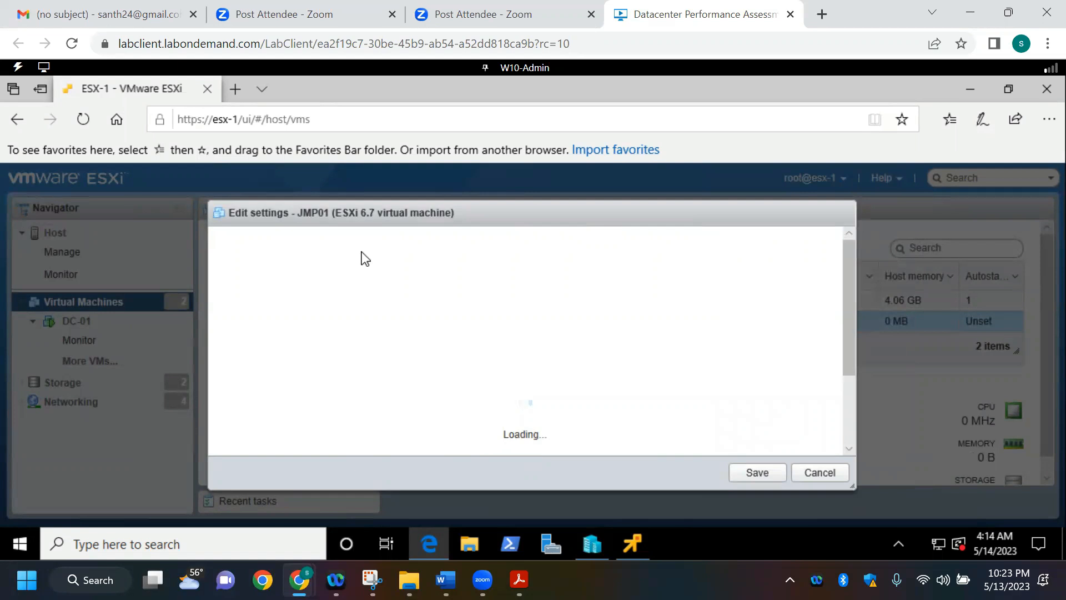
left_click(341, 251)
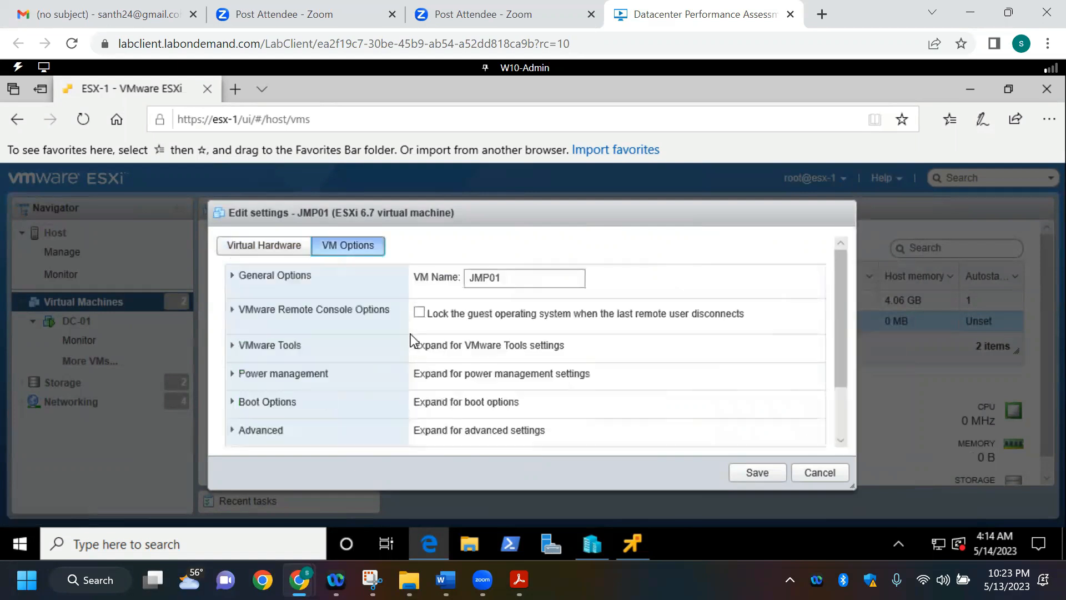
left_click(235, 404)
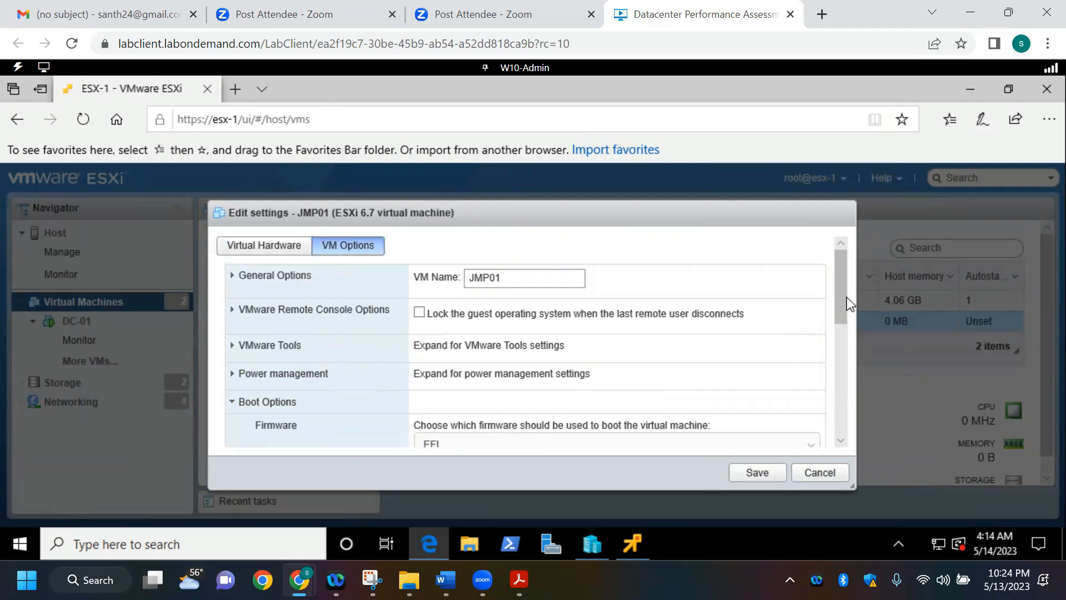
scroll(839, 348, "down", 1)
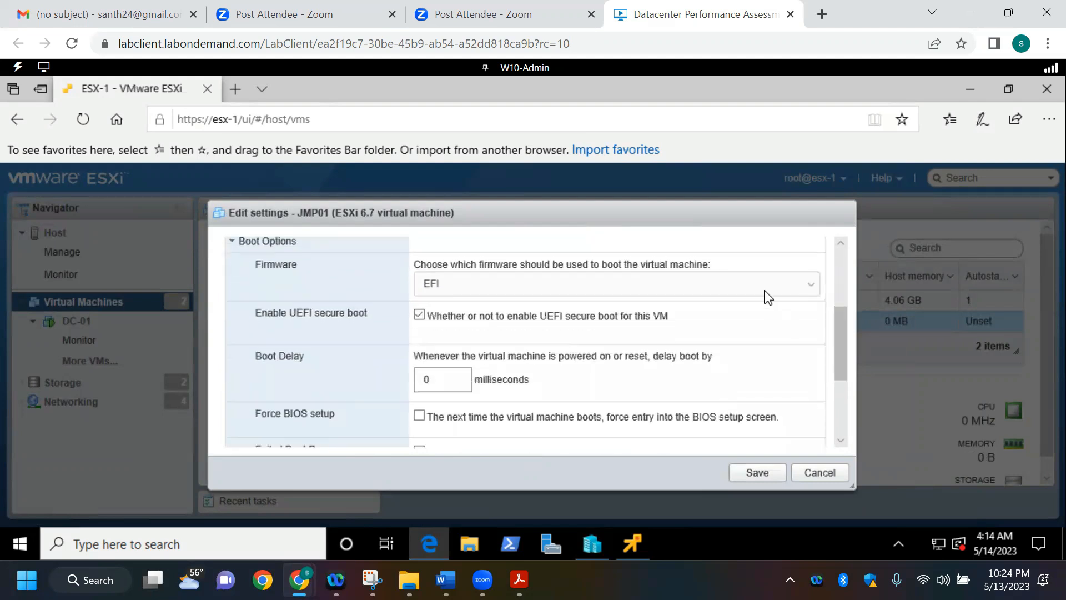
left_click(761, 294)
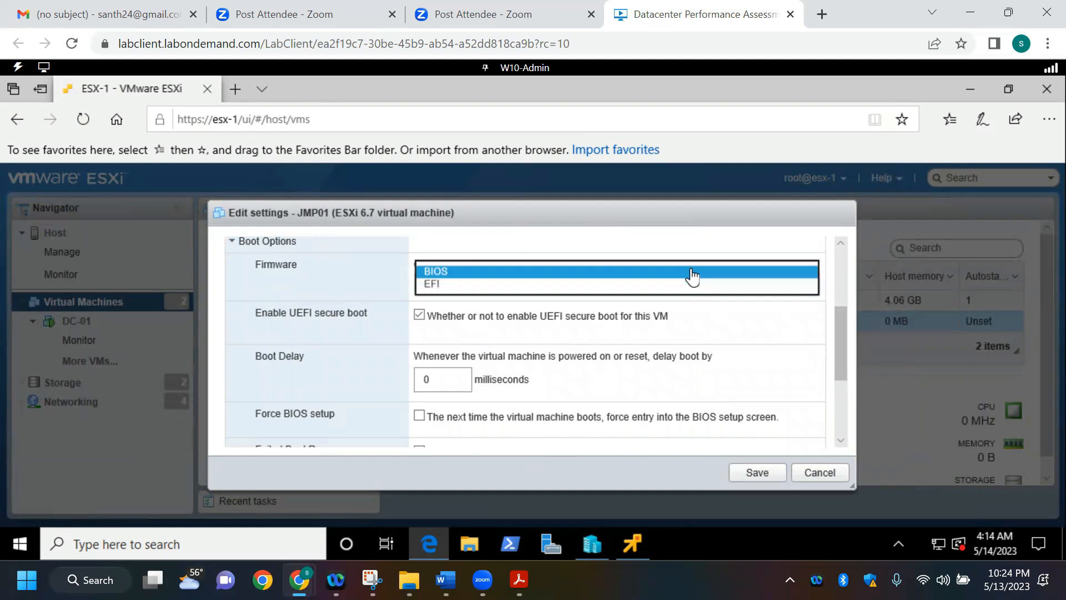
left_click(692, 271)
left_click(750, 474)
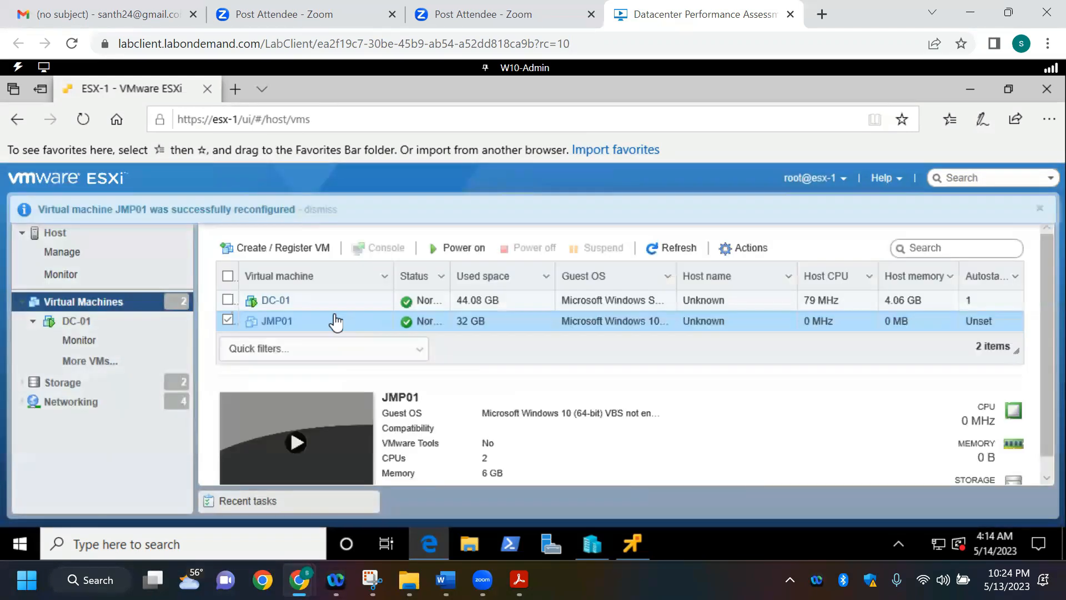
Step: Power on JMP01 and open its browser console in full screen
left_click(475, 244)
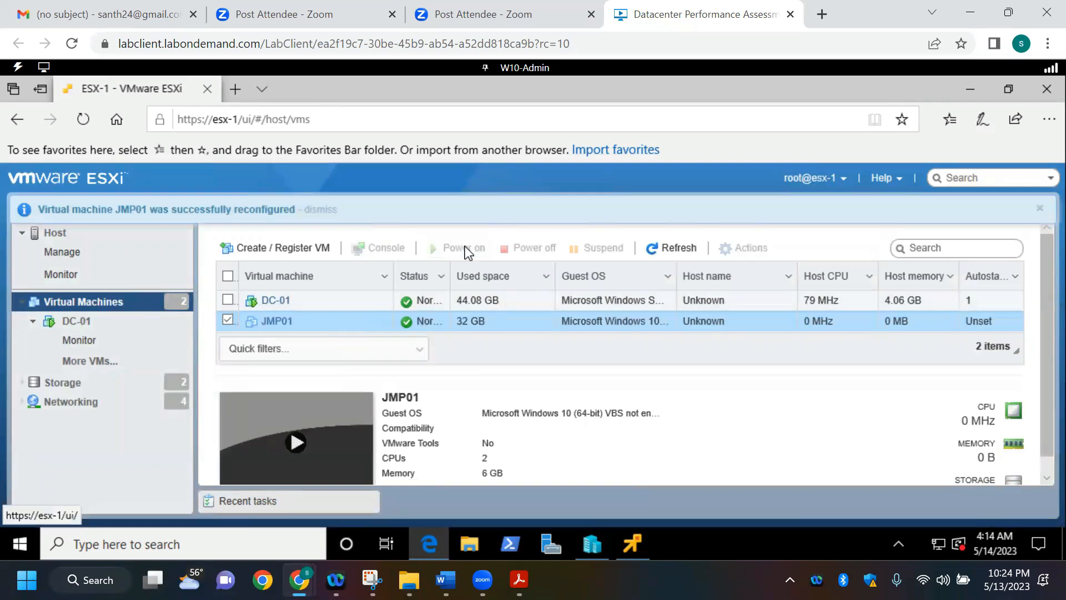
left_click(378, 251)
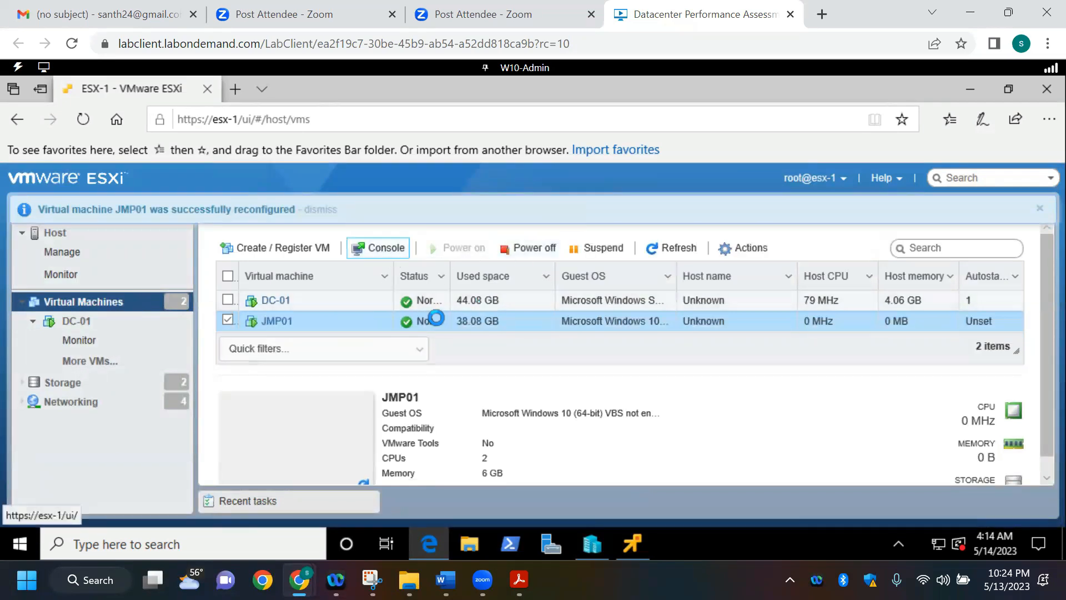
left_click(436, 269)
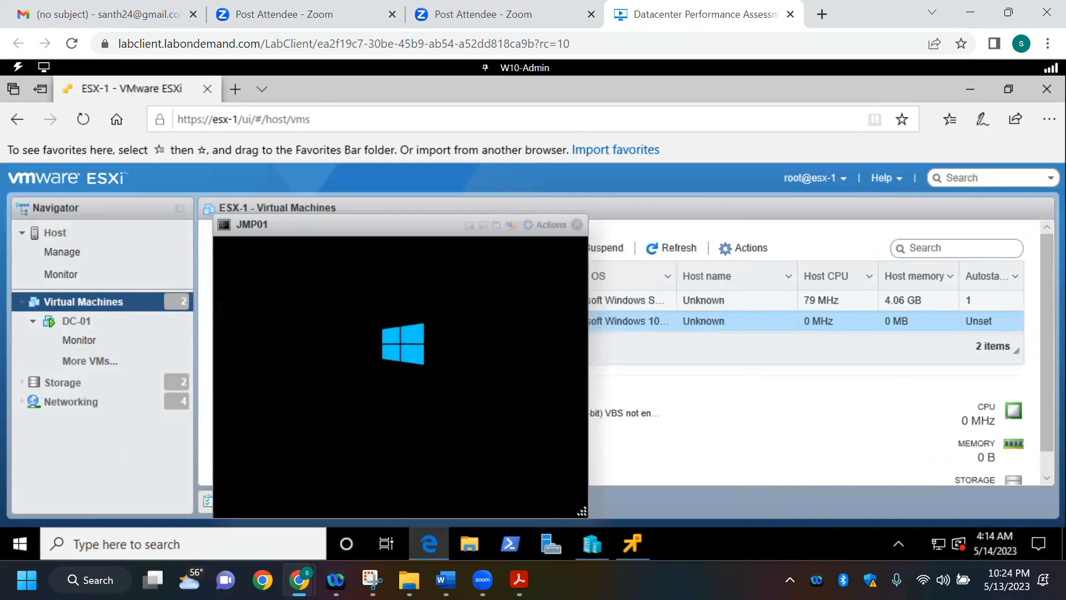
left_click(496, 225)
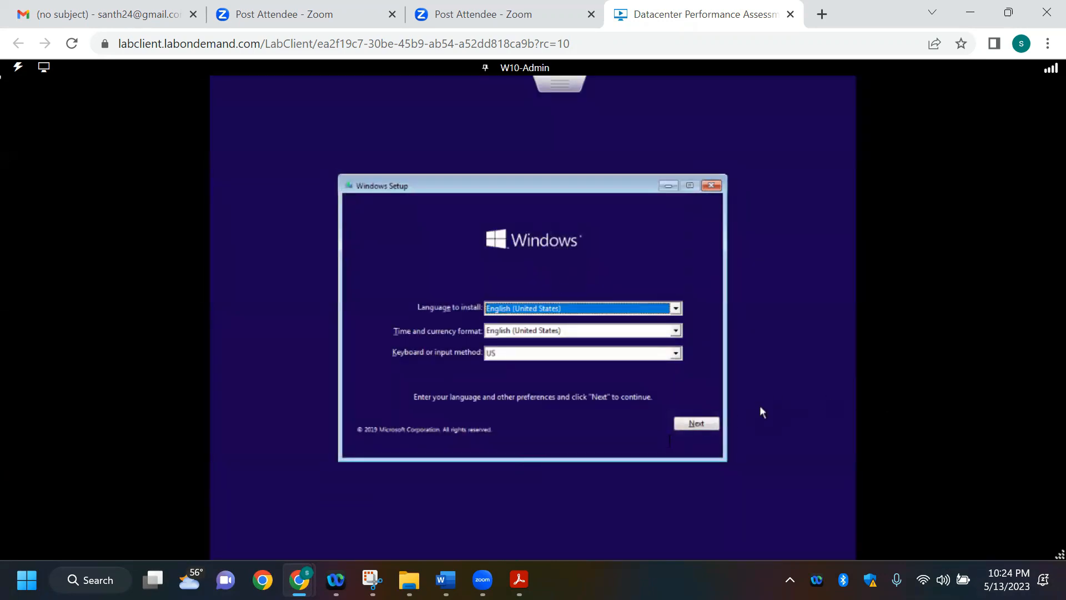
Step: Start a custom Windows-only installation on Drive 0 Unallocated Space, keeping the default language settings and accepting the license terms
left_click(689, 425)
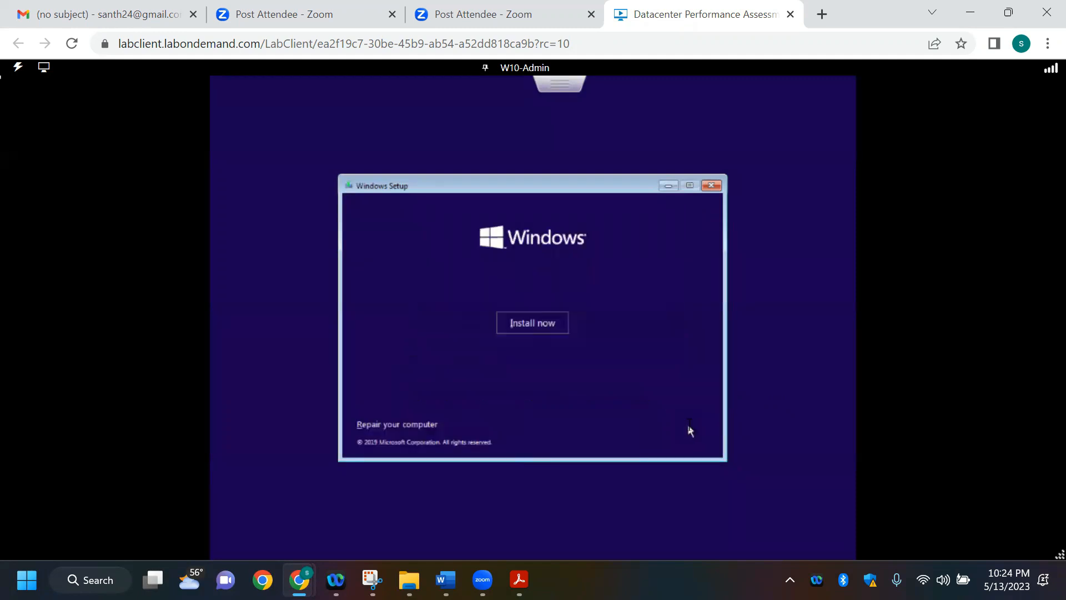
left_click(556, 327)
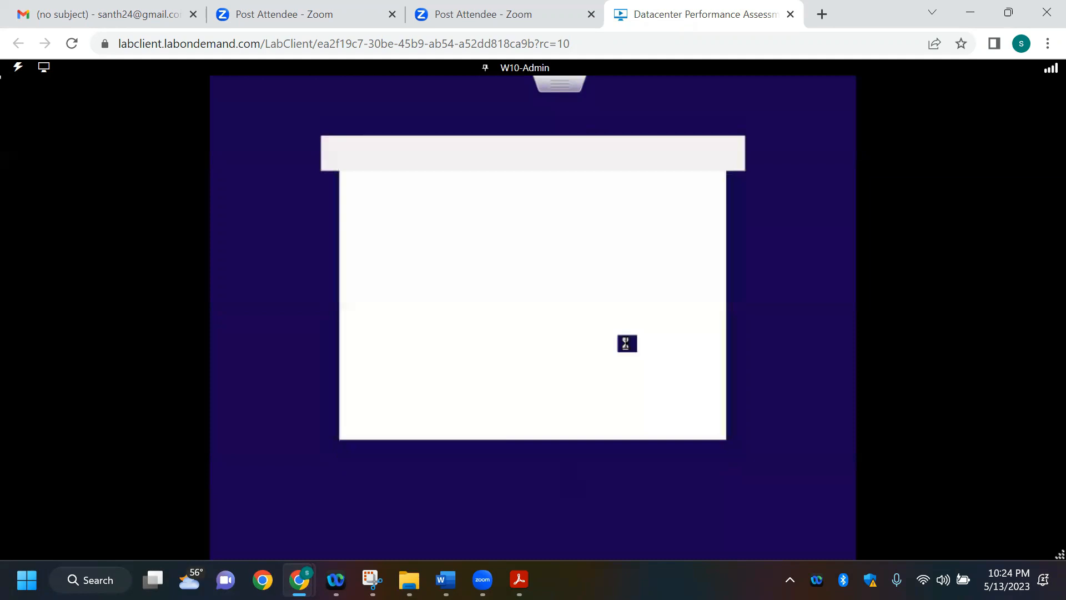
left_click(436, 398)
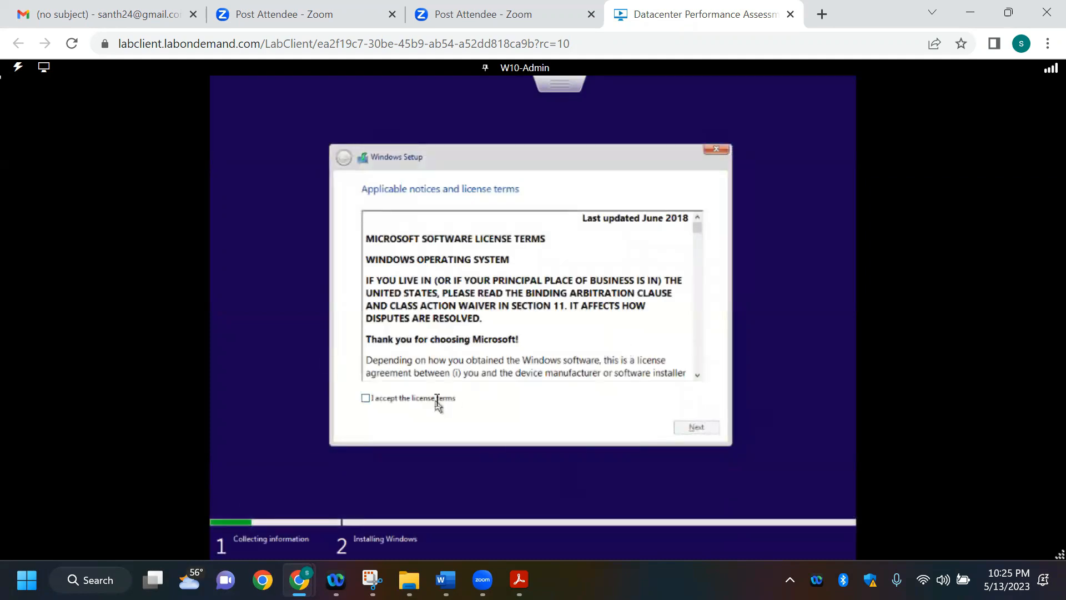
left_click(695, 428)
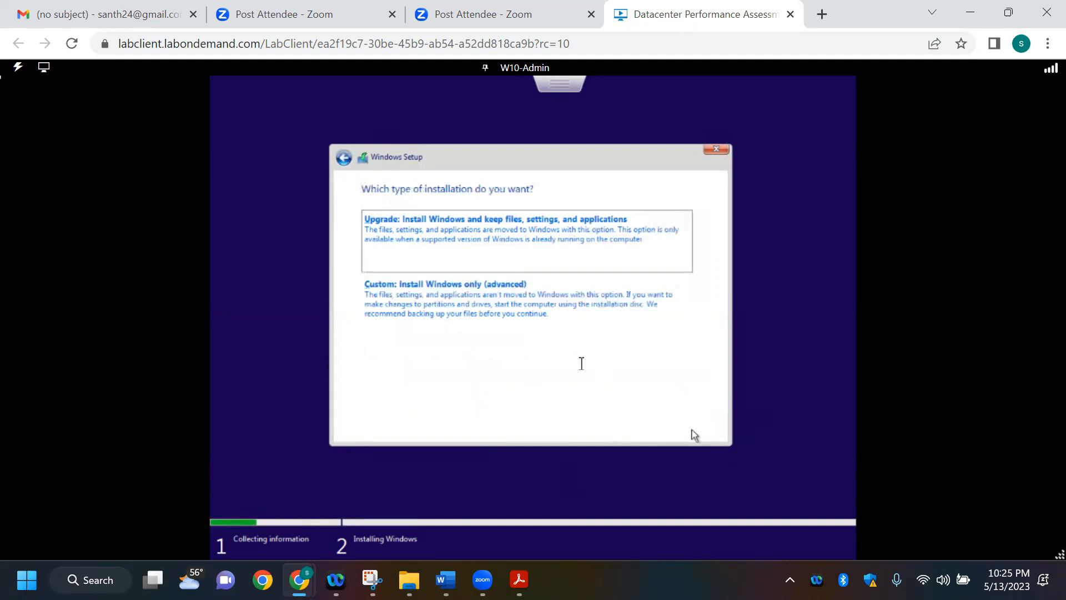
left_click(528, 319)
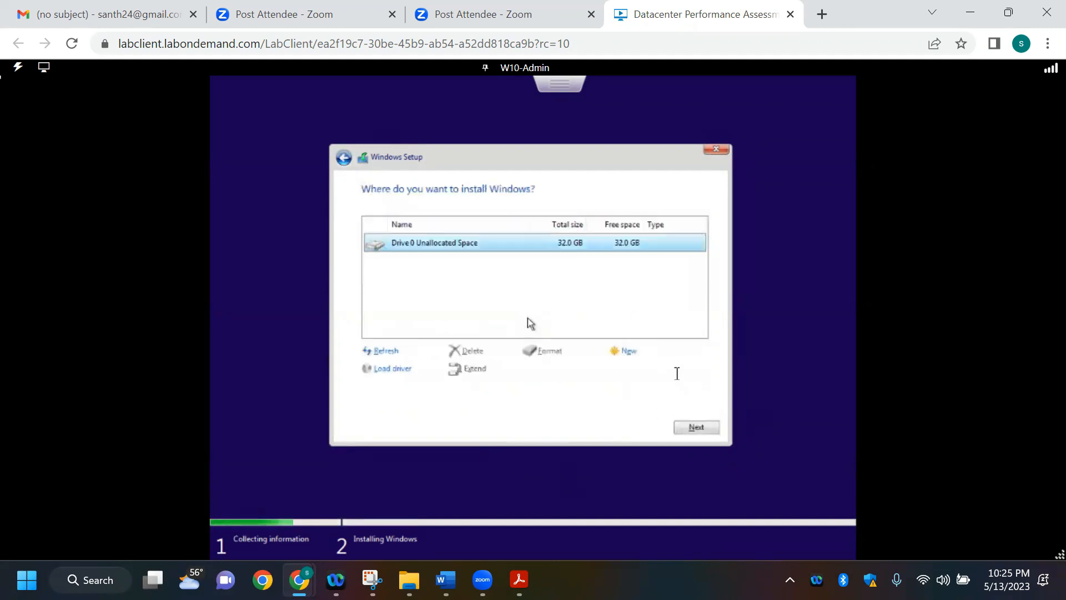
left_click(696, 427)
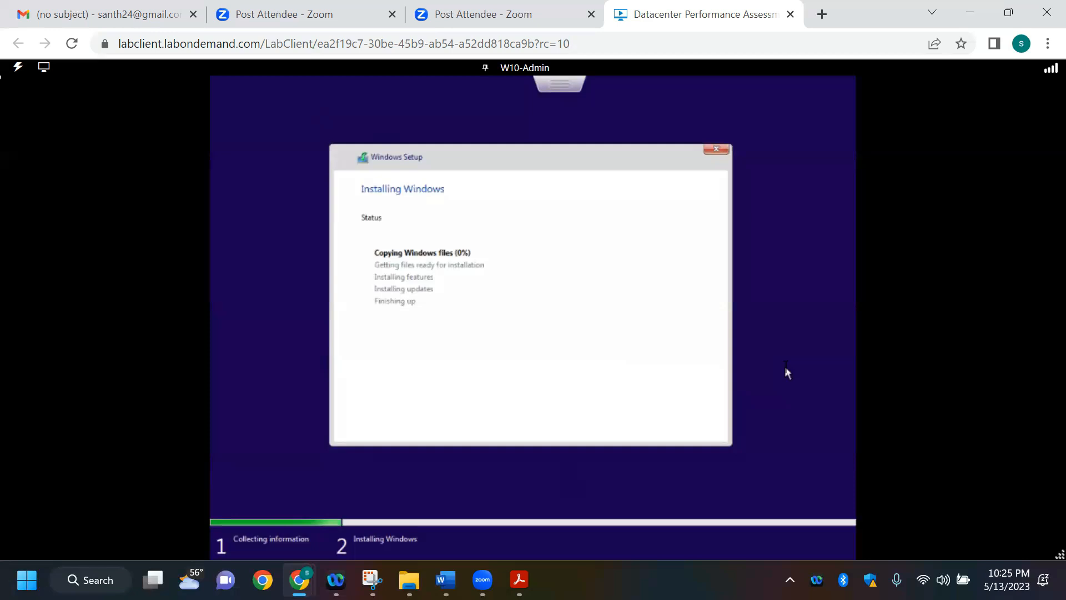
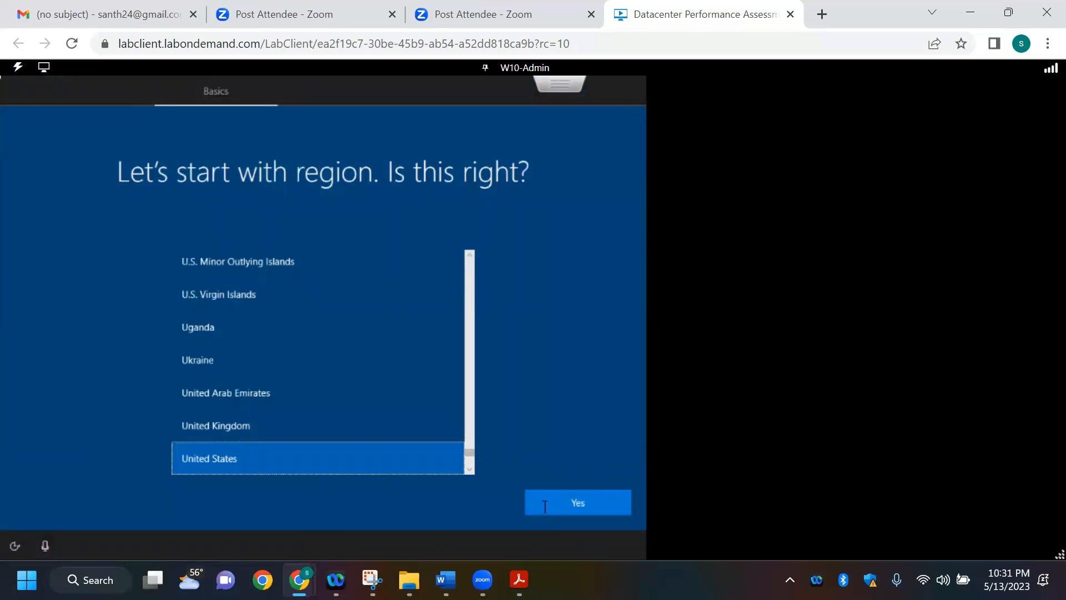
Step: Accept United States as the region and US as the keyboard layout, without adding a second layout
left_click(565, 508)
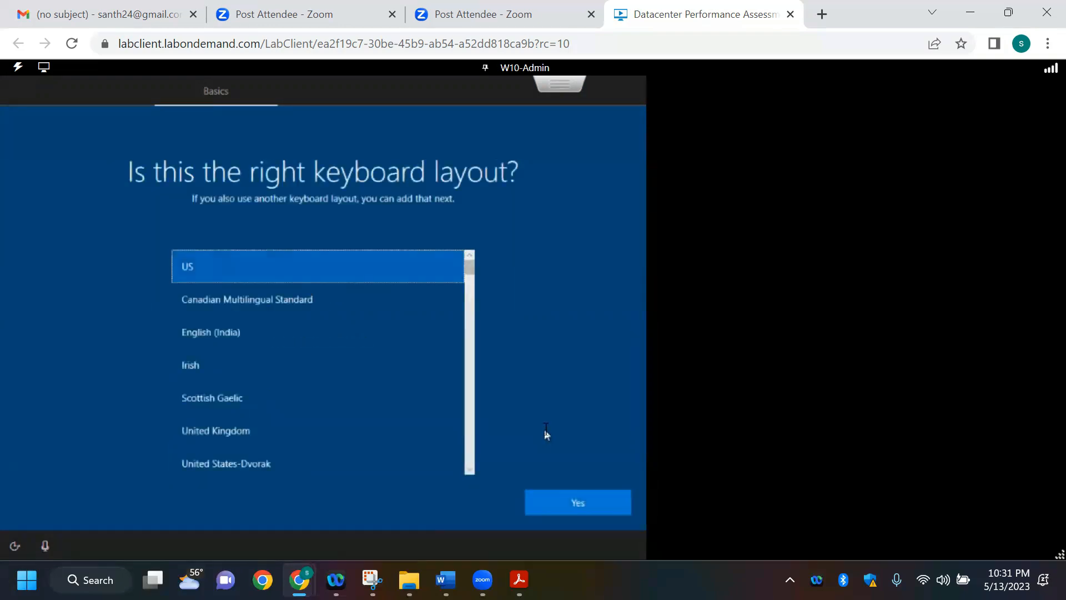
left_click(569, 501)
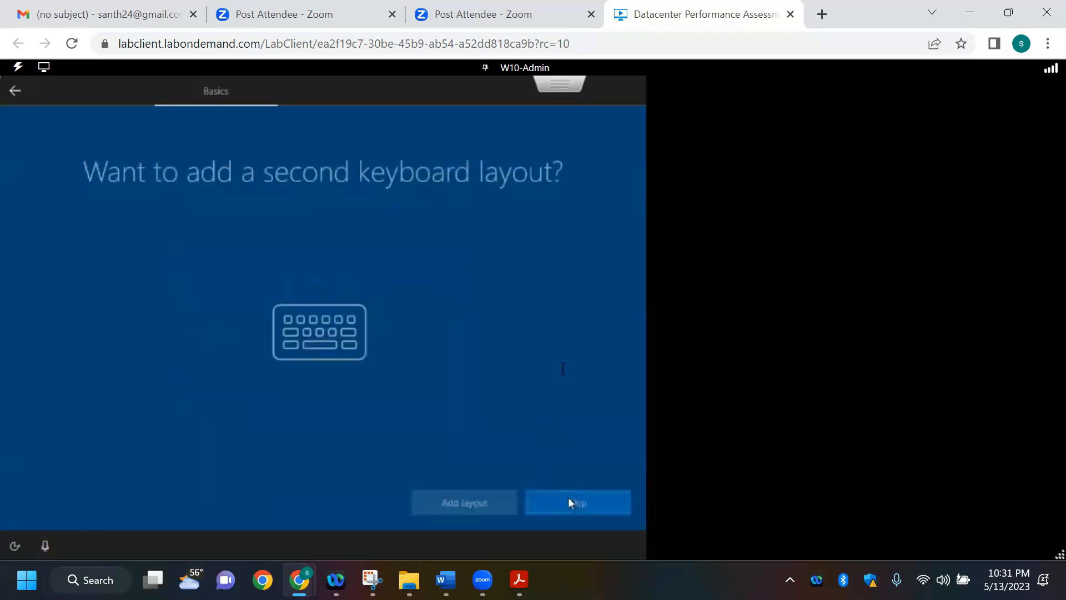
left_click(596, 500)
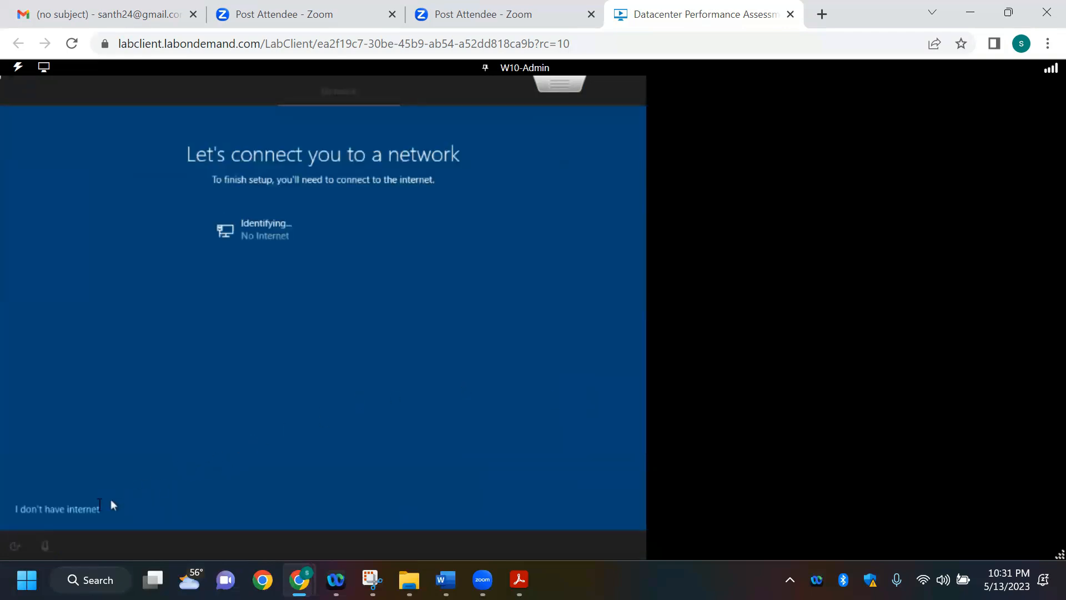
Step: Continue with limited setup without internet and name the local account jmp01
left_click(95, 509)
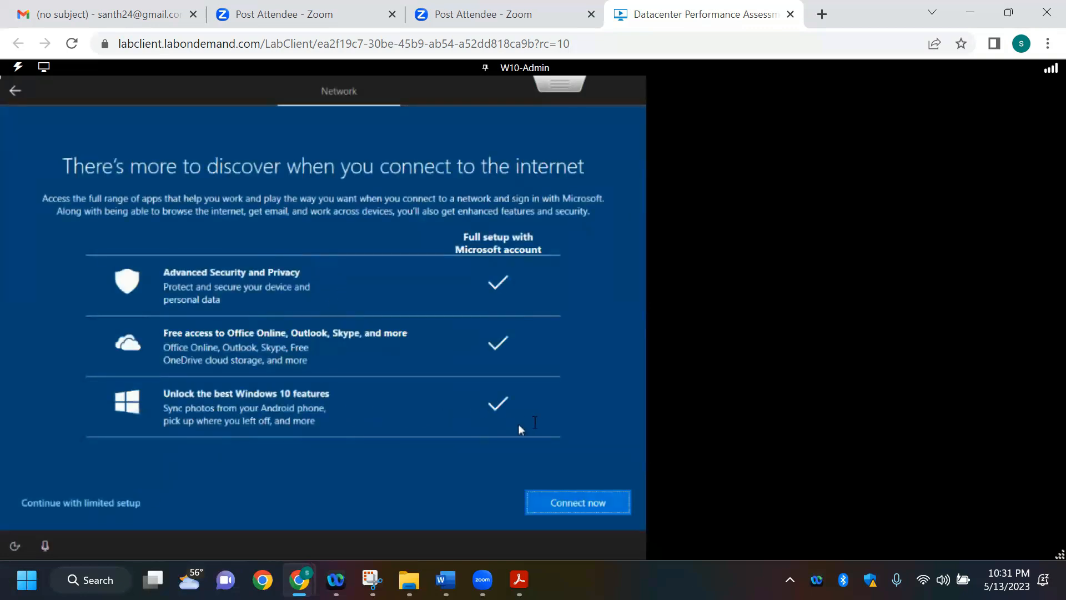
left_click(132, 504)
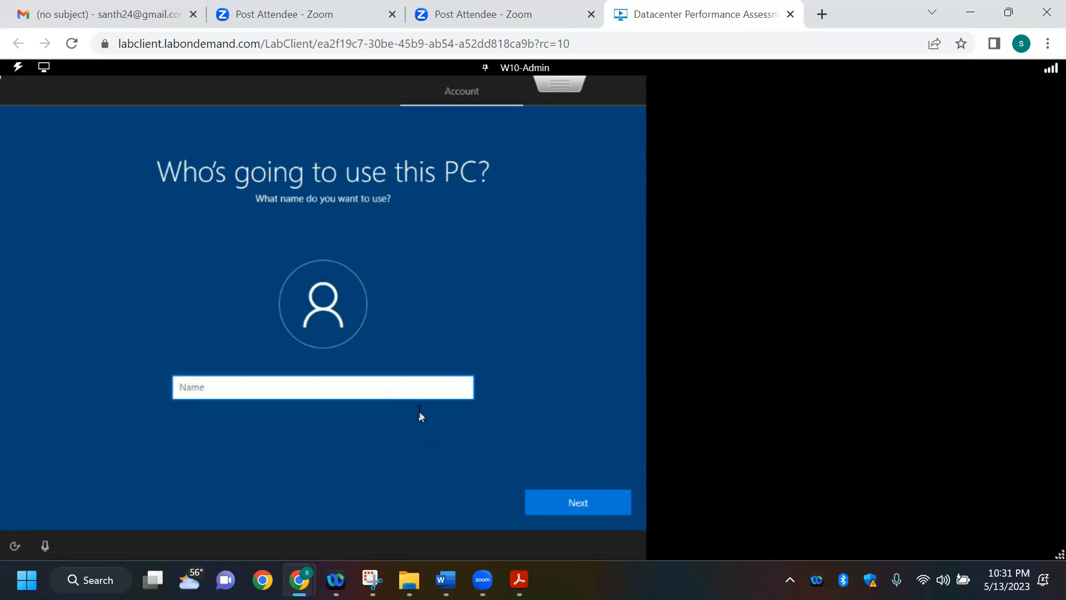
type("jmp01")
left_click(549, 506)
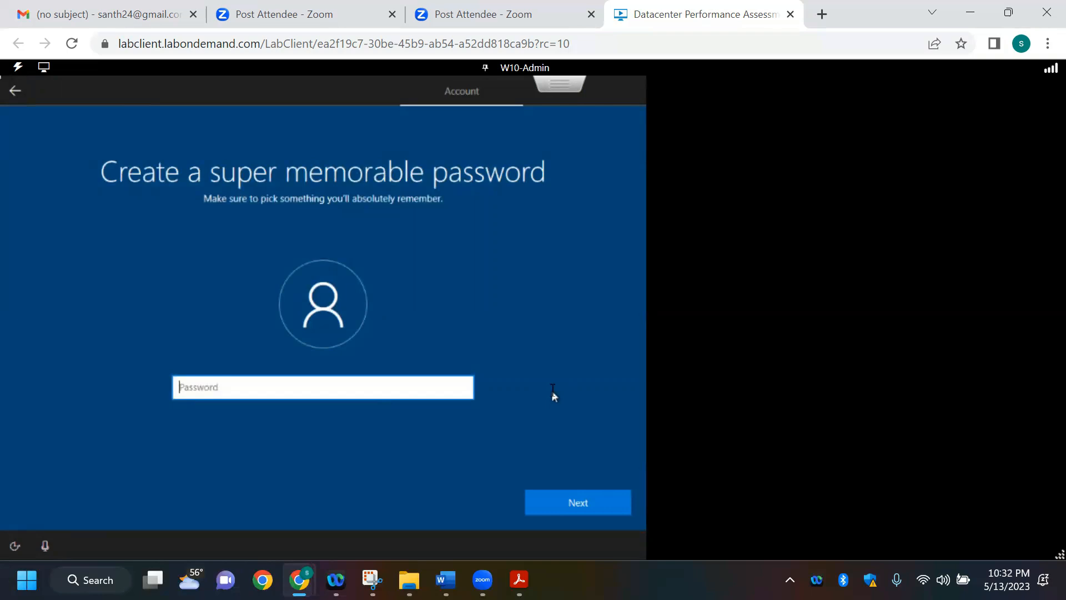
Step: Enter and confirm the password for the jmp01 account, revealing it for checking each time
type("Pa")
type("ssw0rd!")
type("1")
left_click_drag(464, 388, 465, 404)
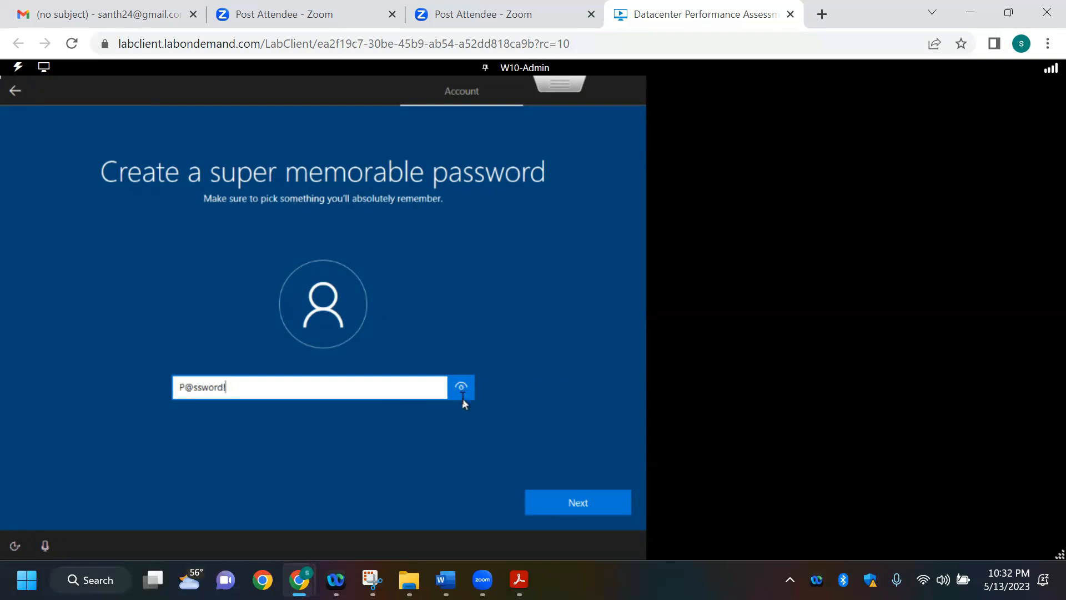
left_click(578, 502)
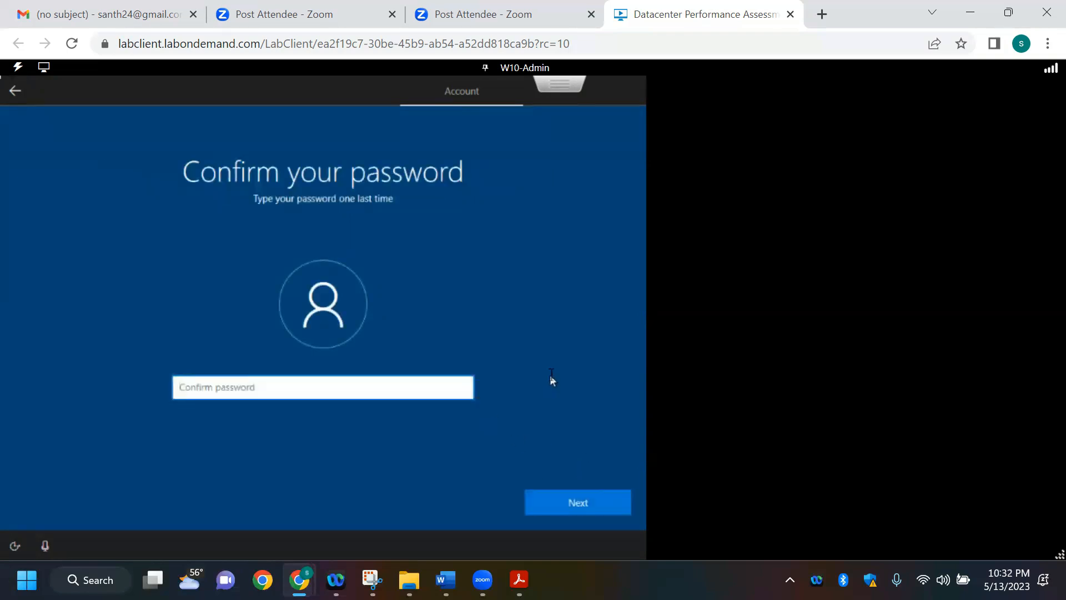
type("P@ssw0rd!")
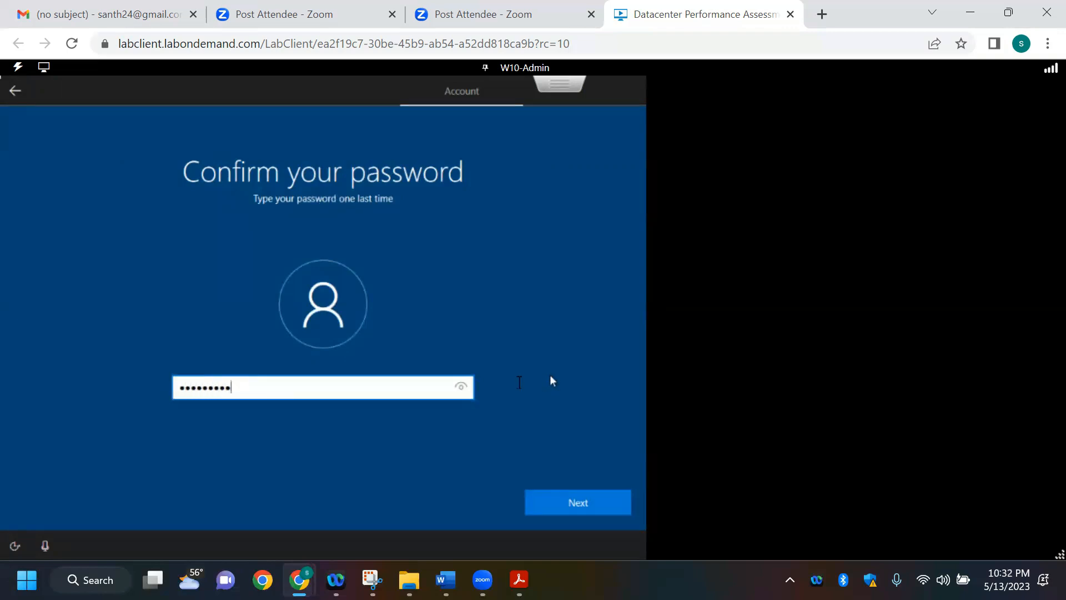
left_click(467, 388)
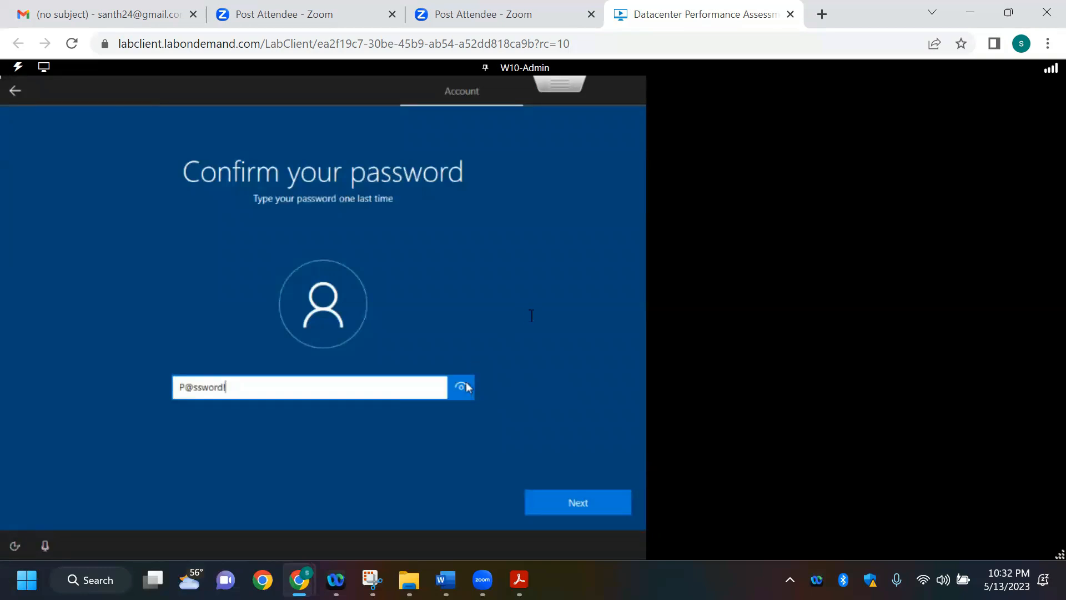
left_click(580, 498)
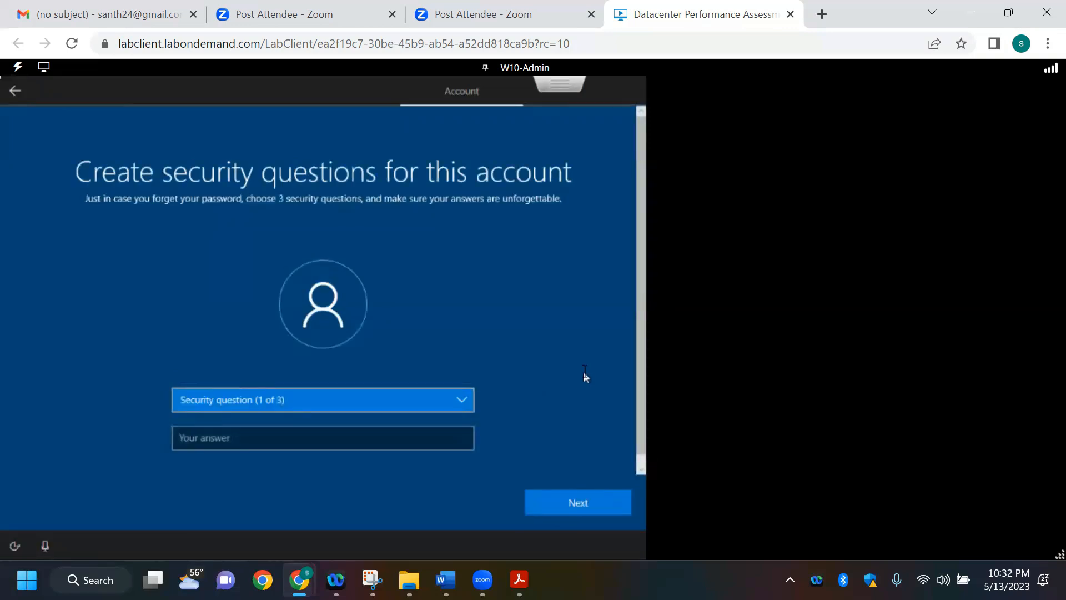
Step: Set the first security question to "What was your first pet's name?" with the answer "pet" and submit it
left_click(464, 401)
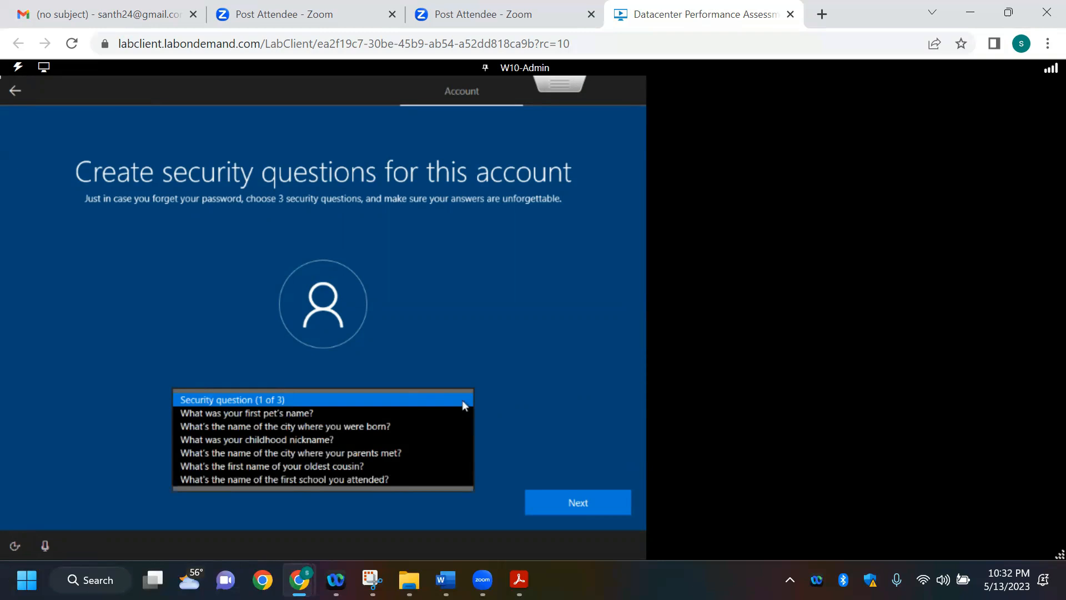
left_click(318, 424)
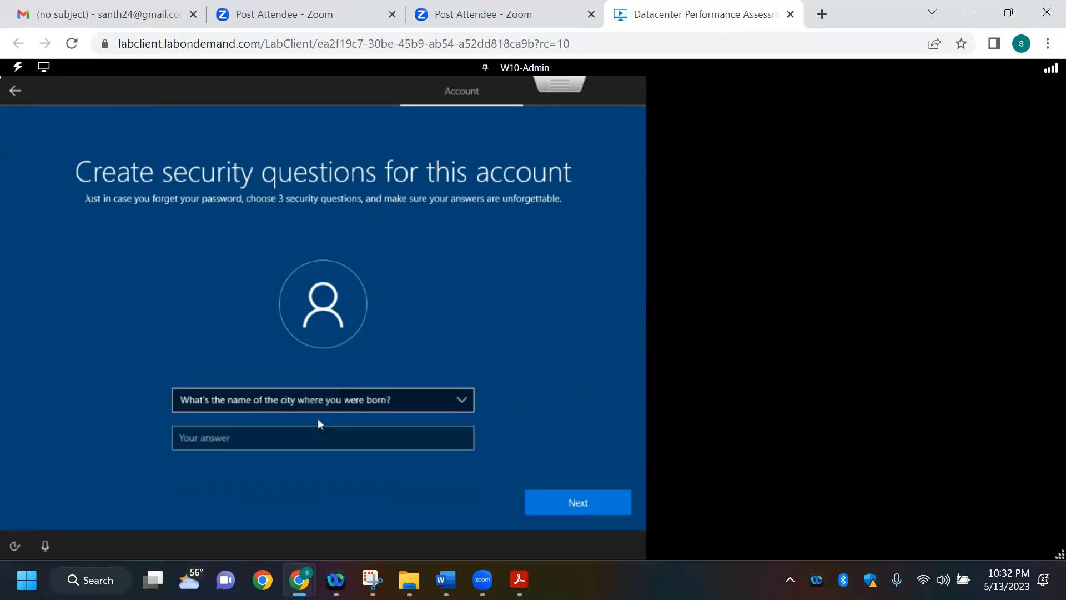
left_click(369, 397)
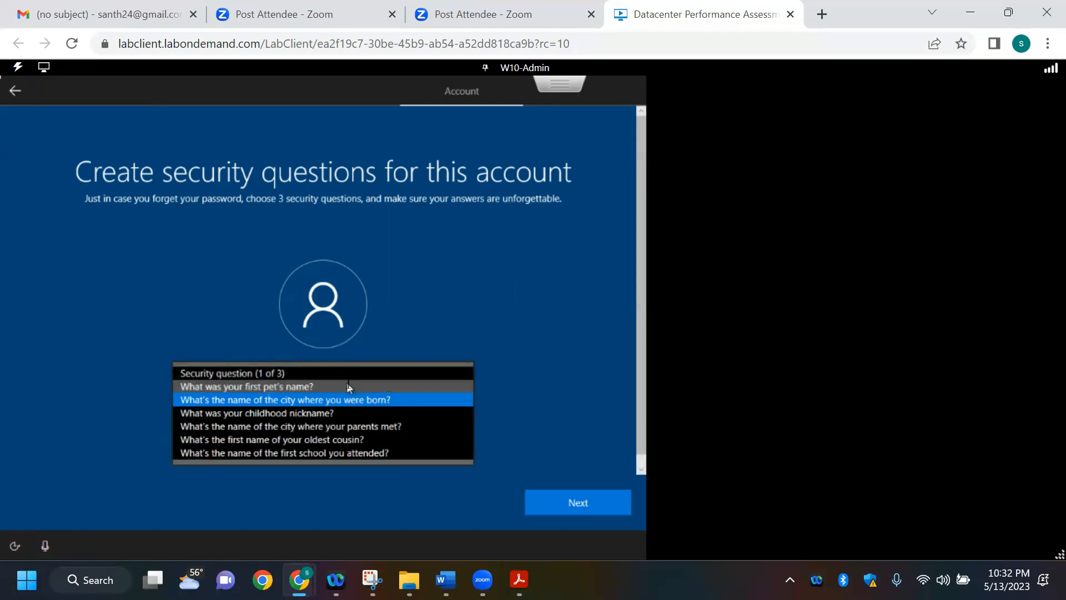
left_click(349, 386)
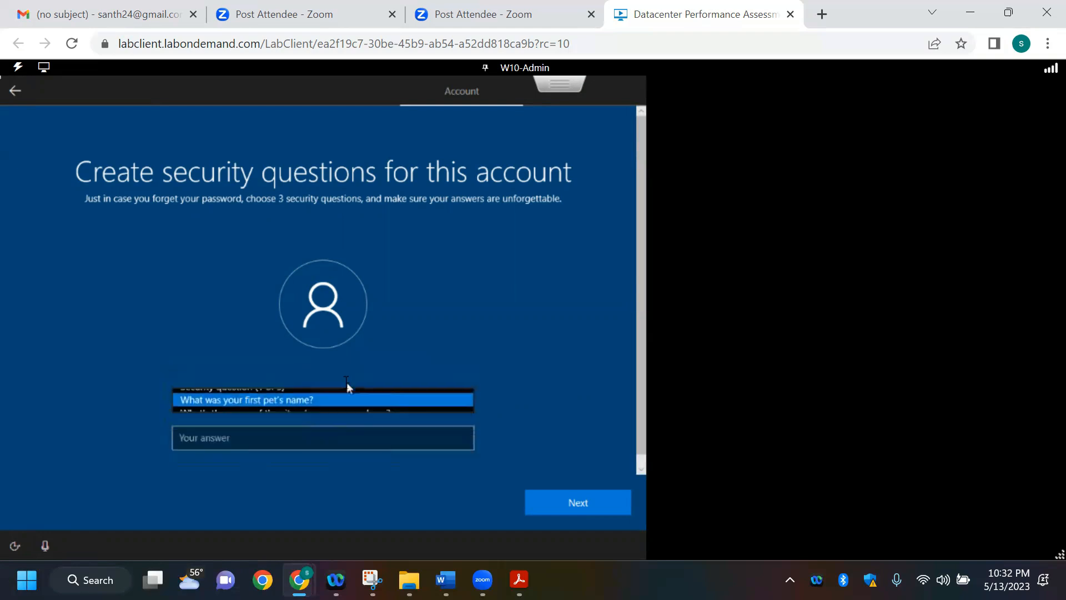
left_click(280, 440)
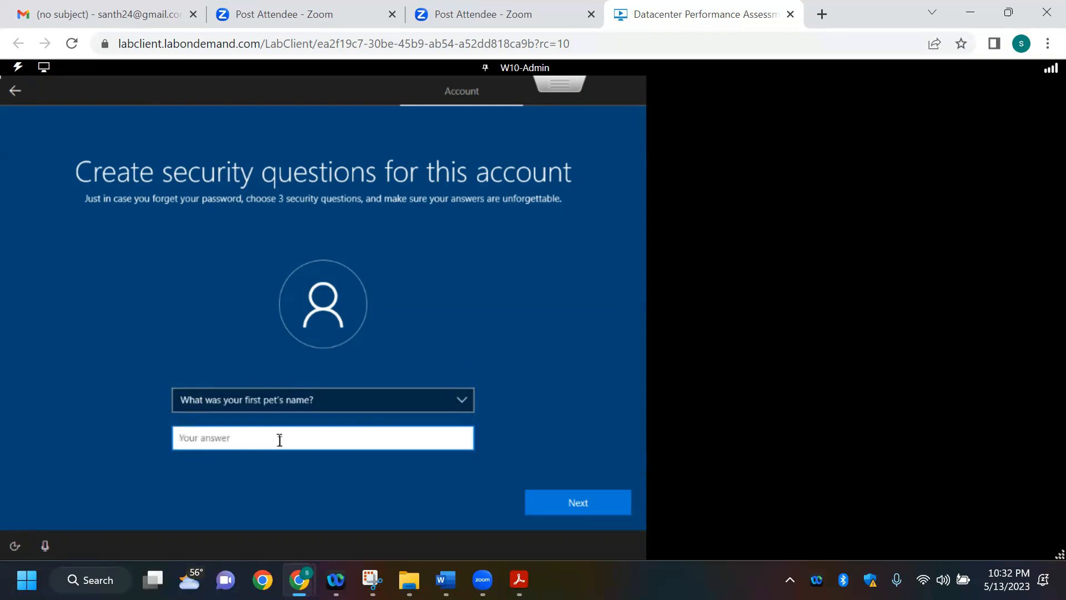
type("pet")
left_click(538, 411)
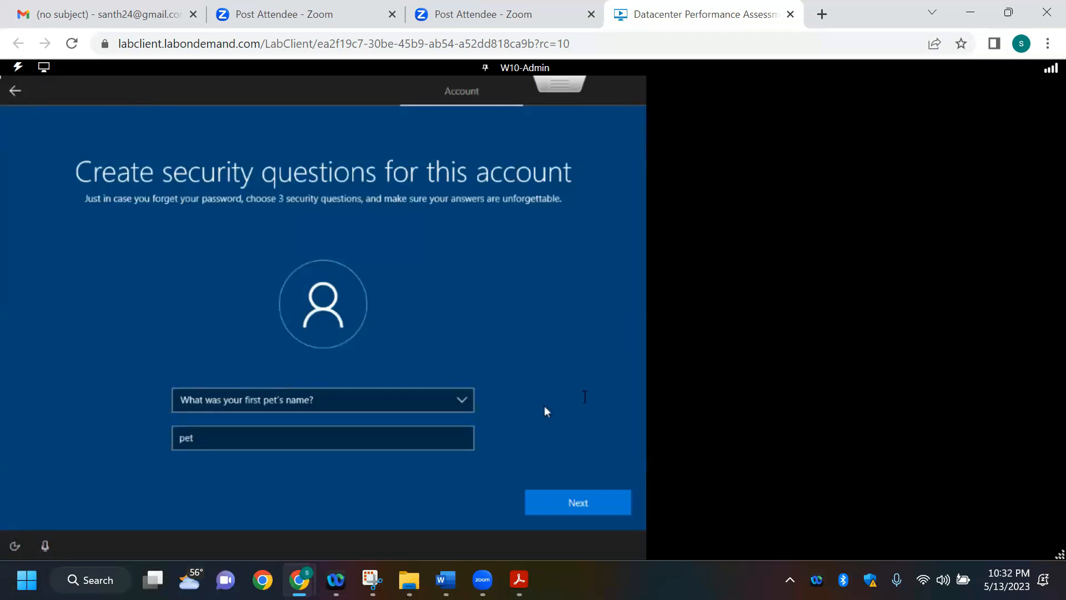
scroll(640, 383, "down", 1)
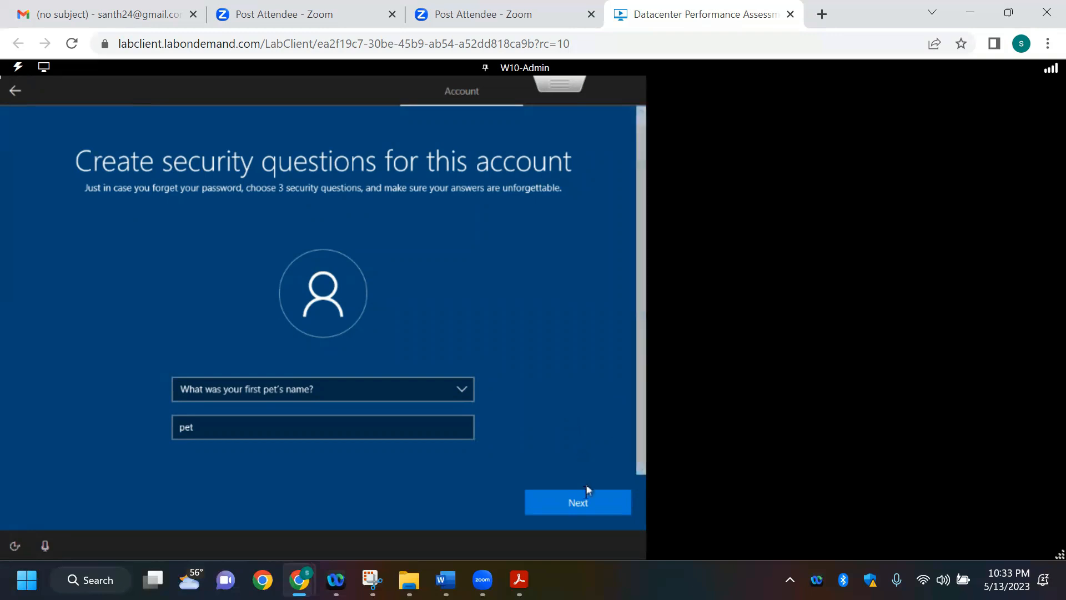
left_click(582, 503)
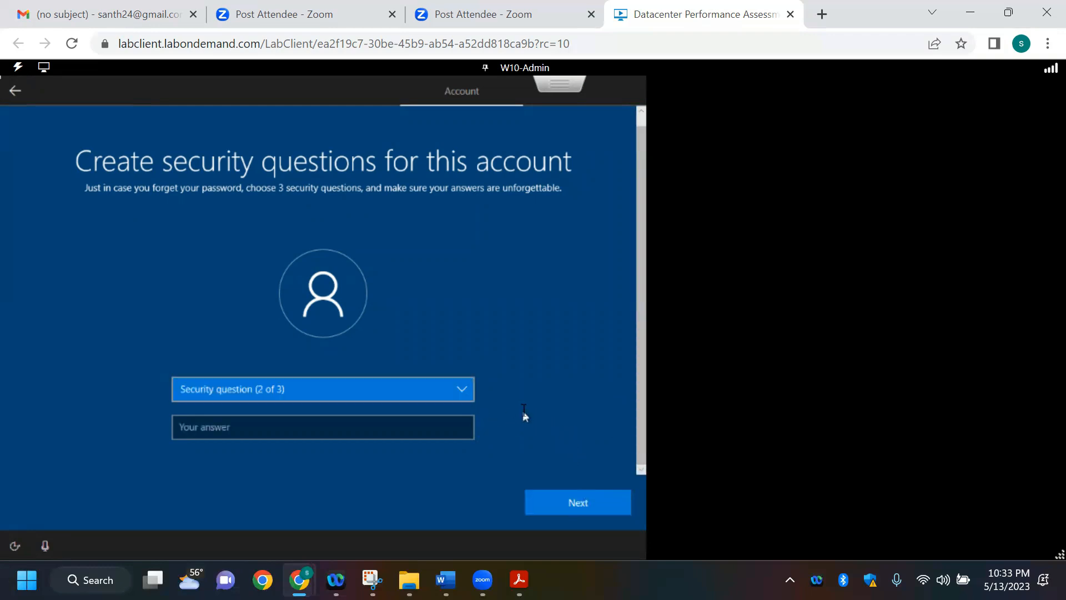
left_click(458, 391)
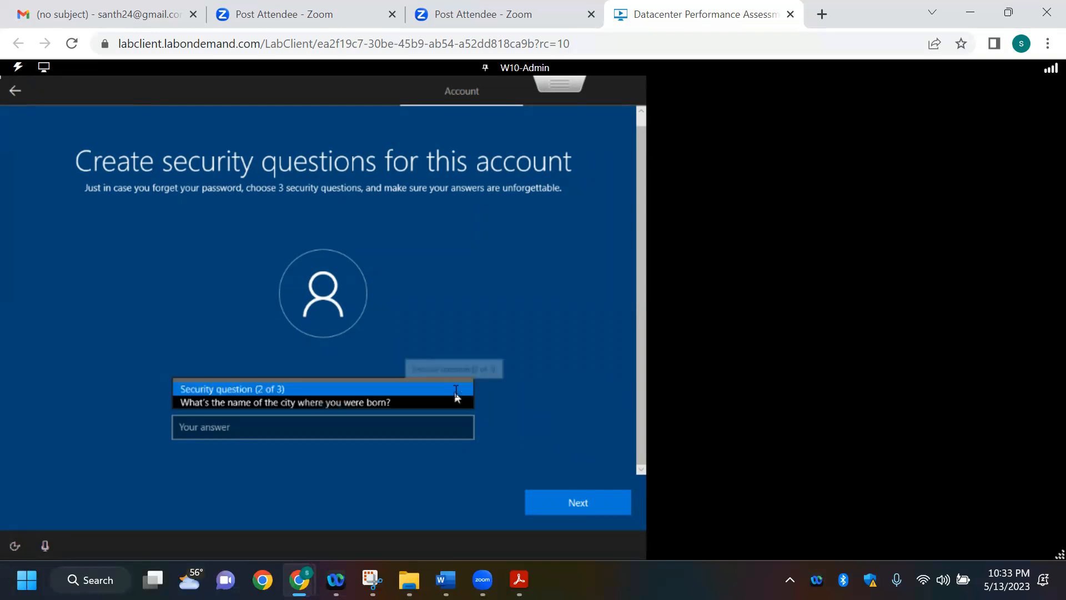
left_click(391, 408)
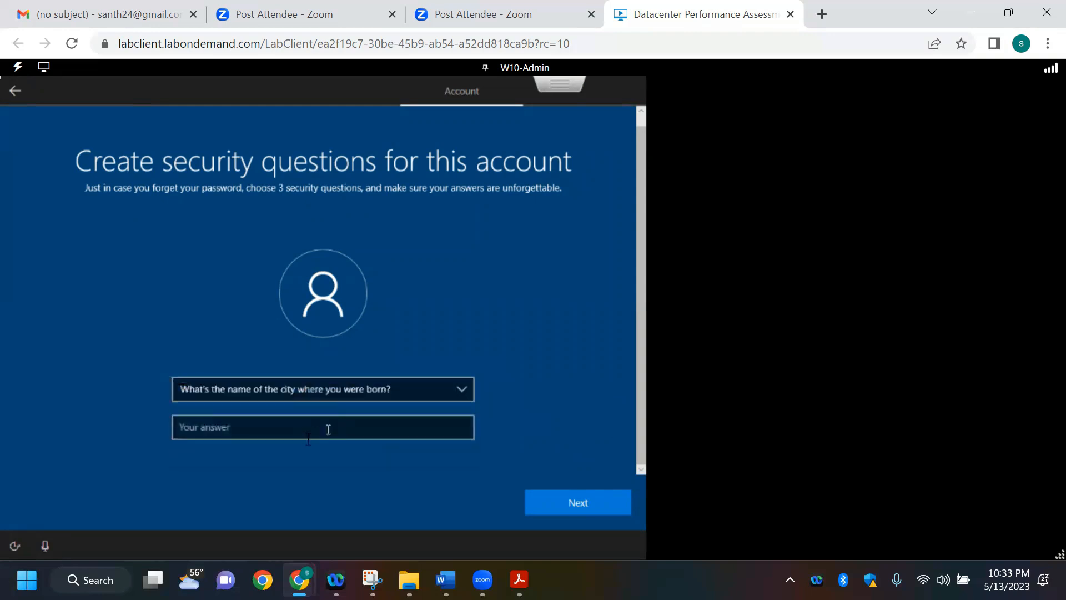
left_click(304, 431)
type("city")
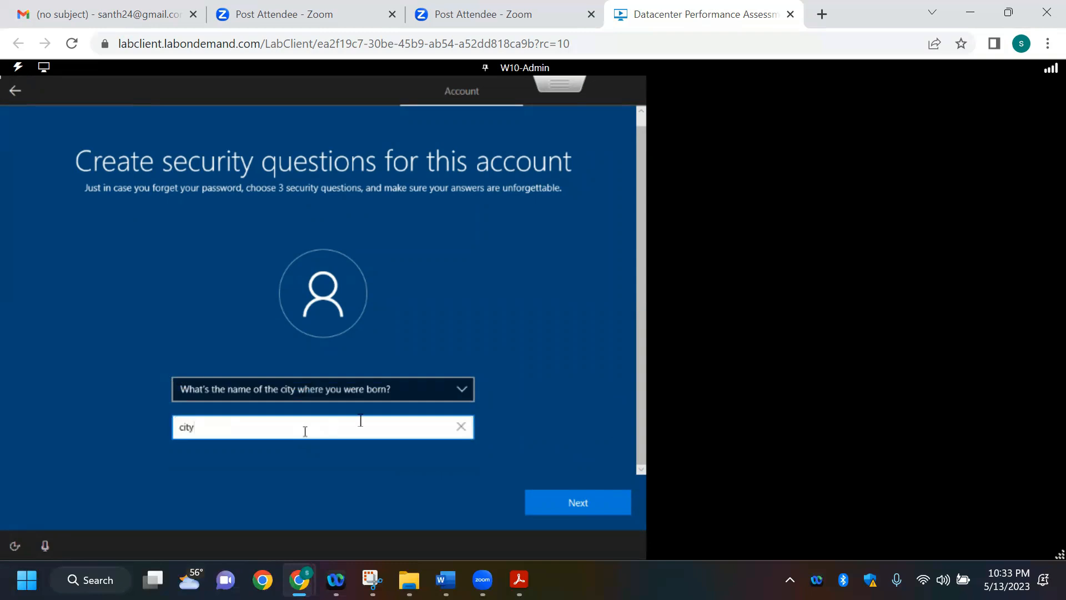
left_click(558, 503)
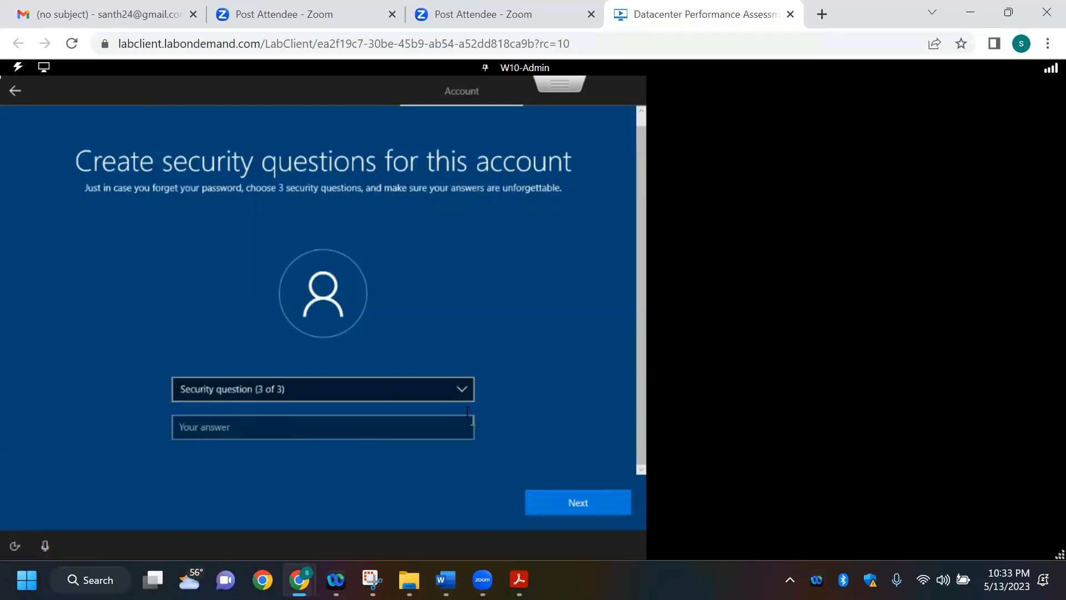
left_click(460, 395)
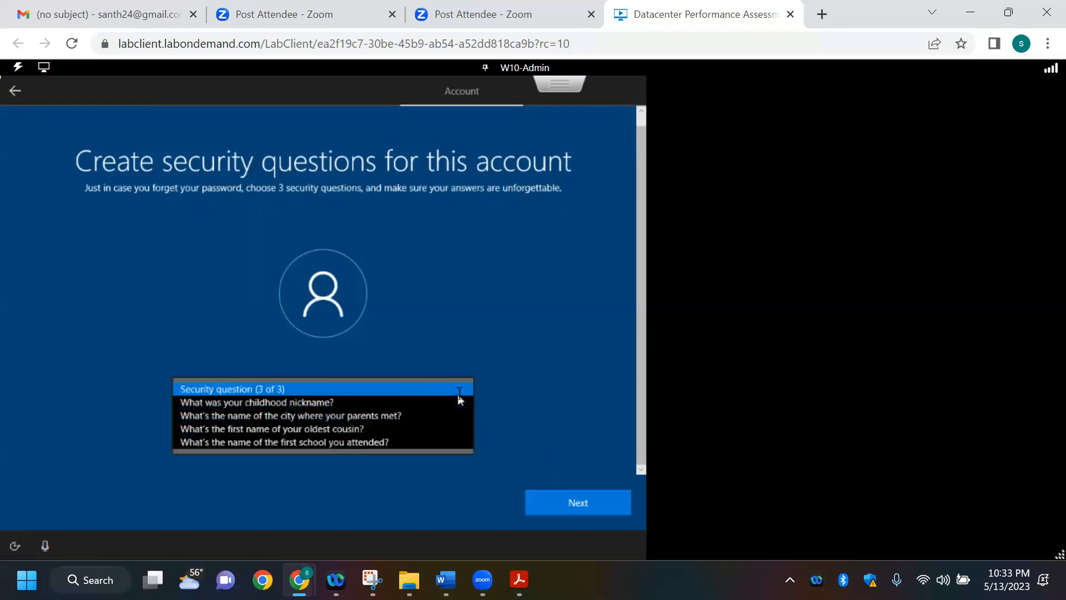
left_click(377, 402)
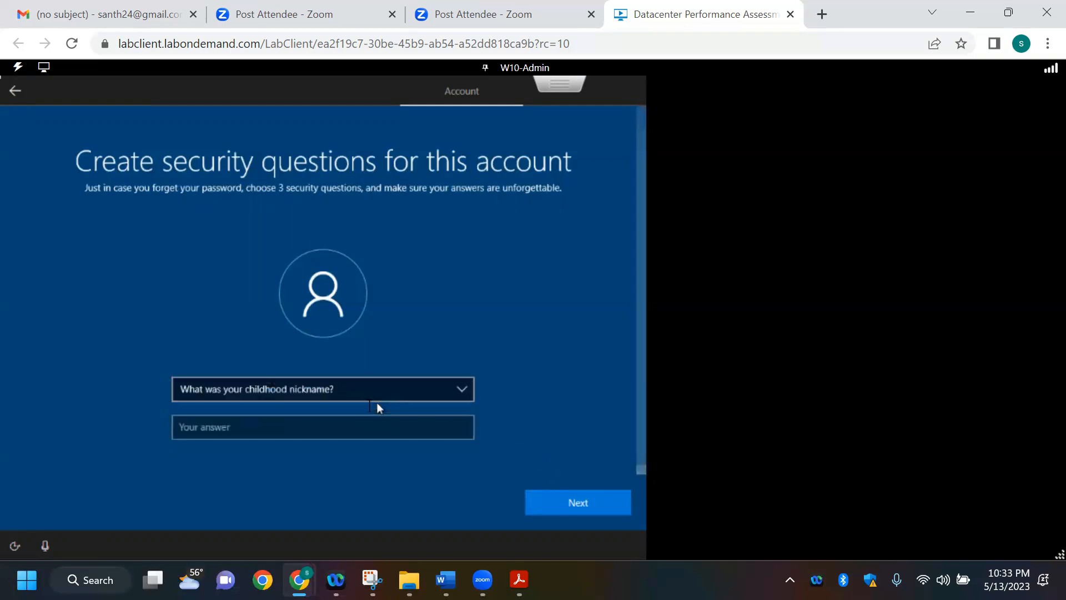
left_click(318, 427)
type("nickname")
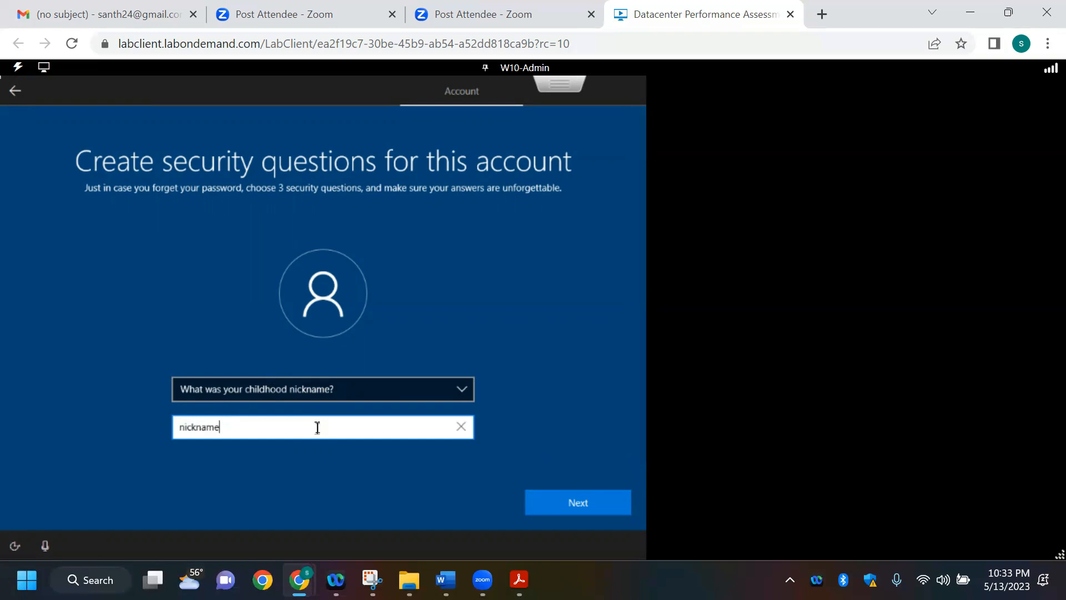
left_click(548, 409)
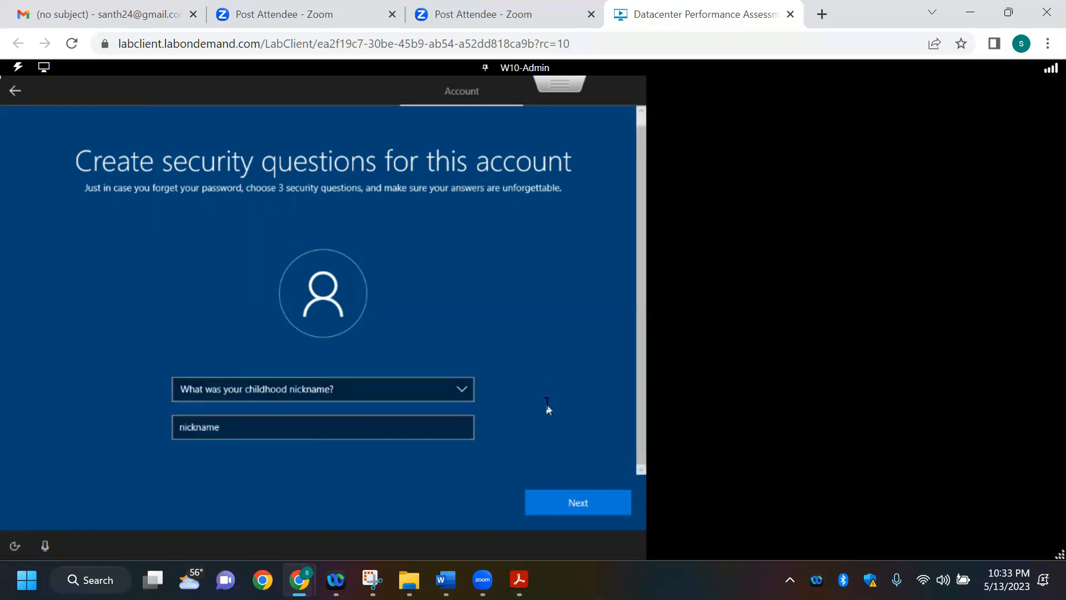
left_click(587, 501)
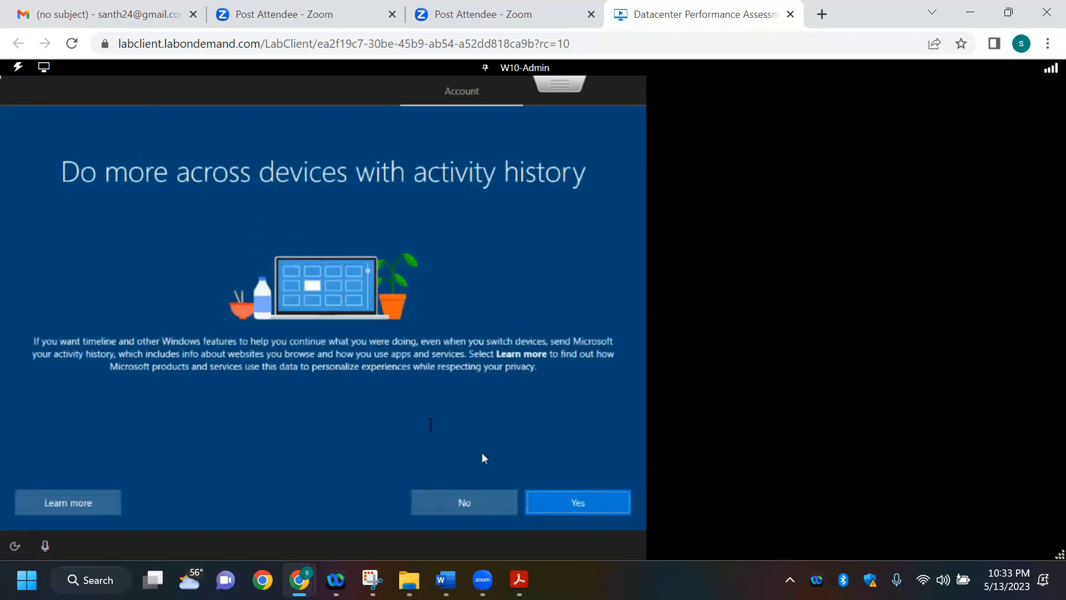
Step: Decline sending activity history, then accept Cortana and the default privacy settings to finish the Windows setup
left_click(440, 499)
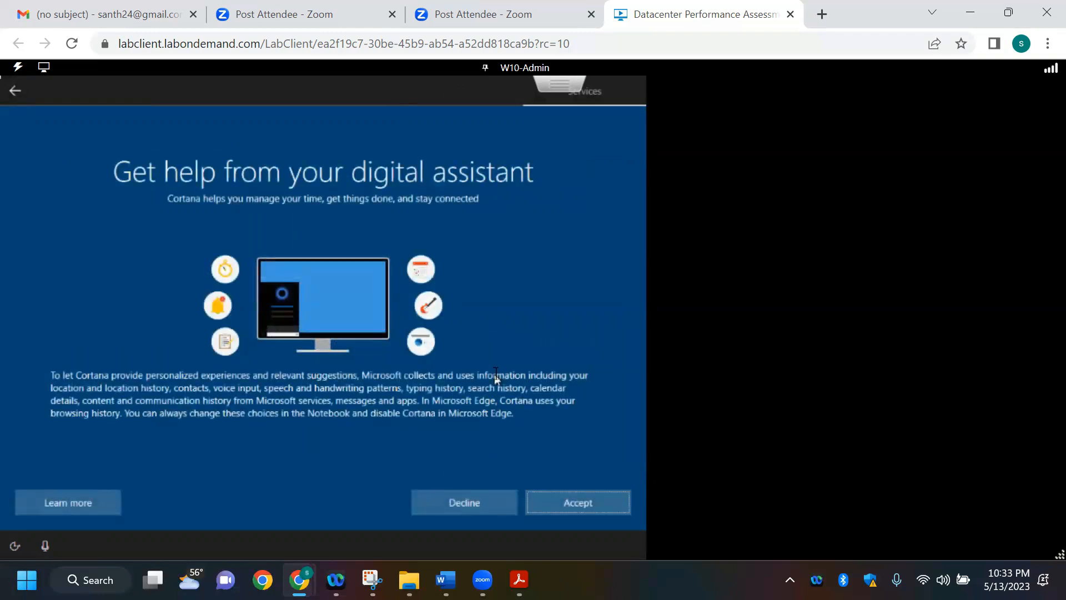
left_click(587, 503)
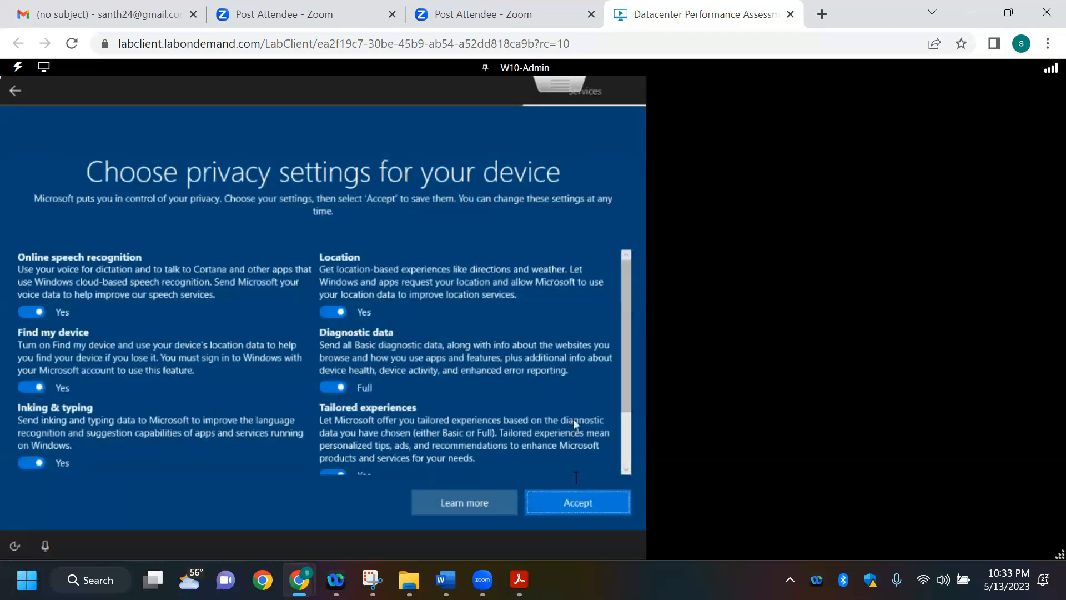
left_click(578, 500)
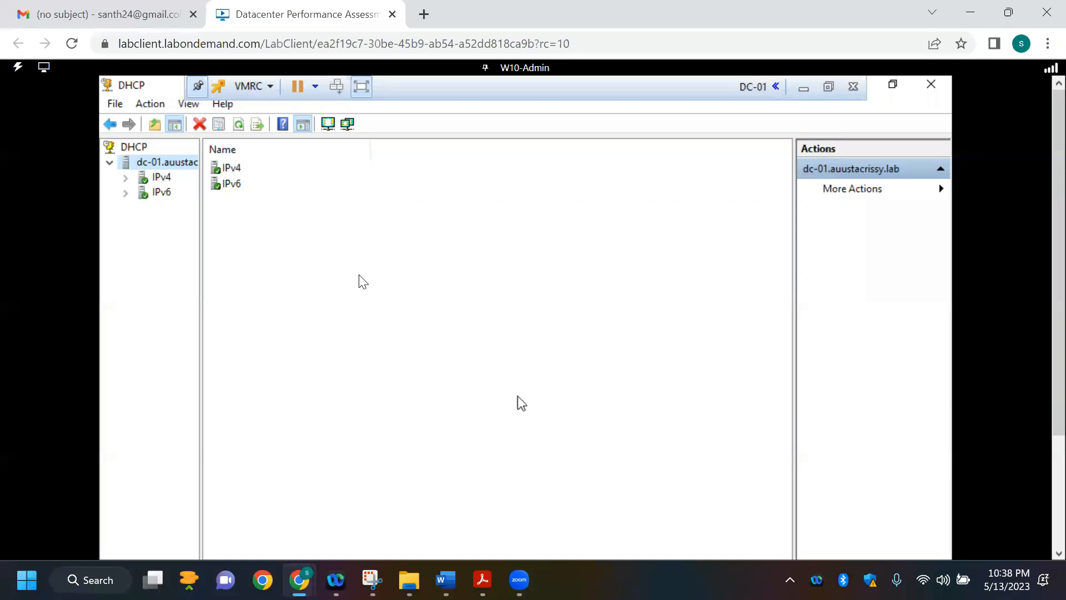
Step: Examine the address leases of the 192.168.1.0 DEV SCOPE under IPv4 in the DHCP console on DC-01, widening the console tree
left_click(418, 246)
left_click(124, 177)
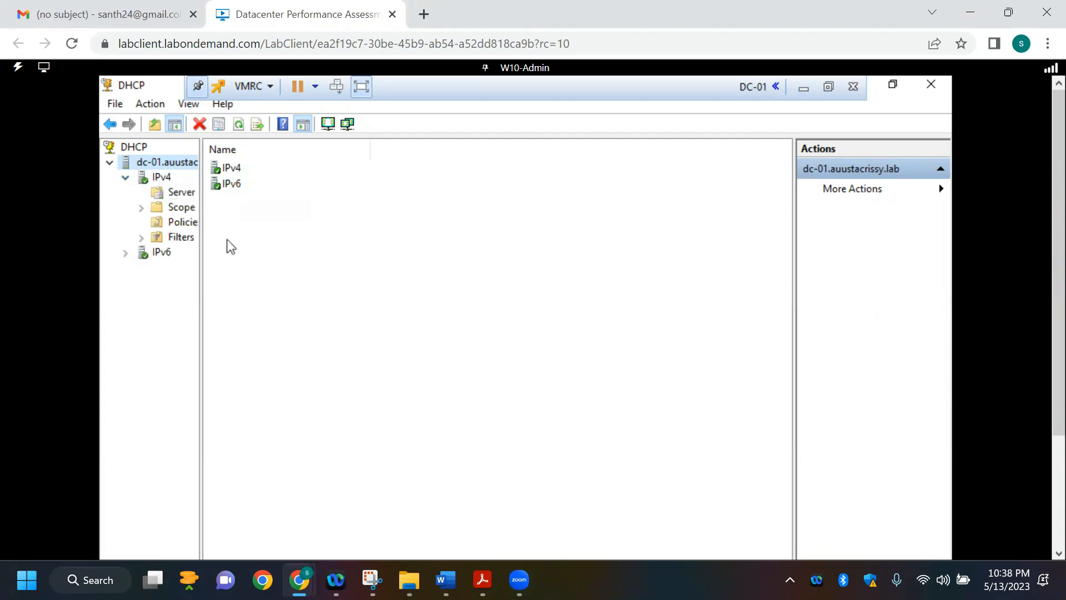
left_click_drag(200, 254, 425, 267)
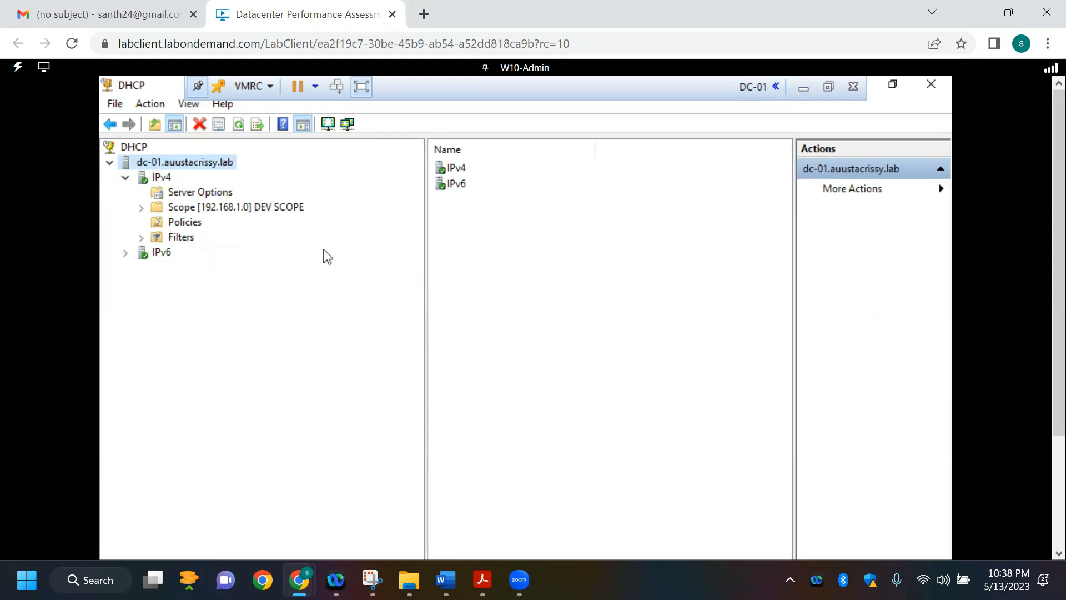
left_click(141, 208)
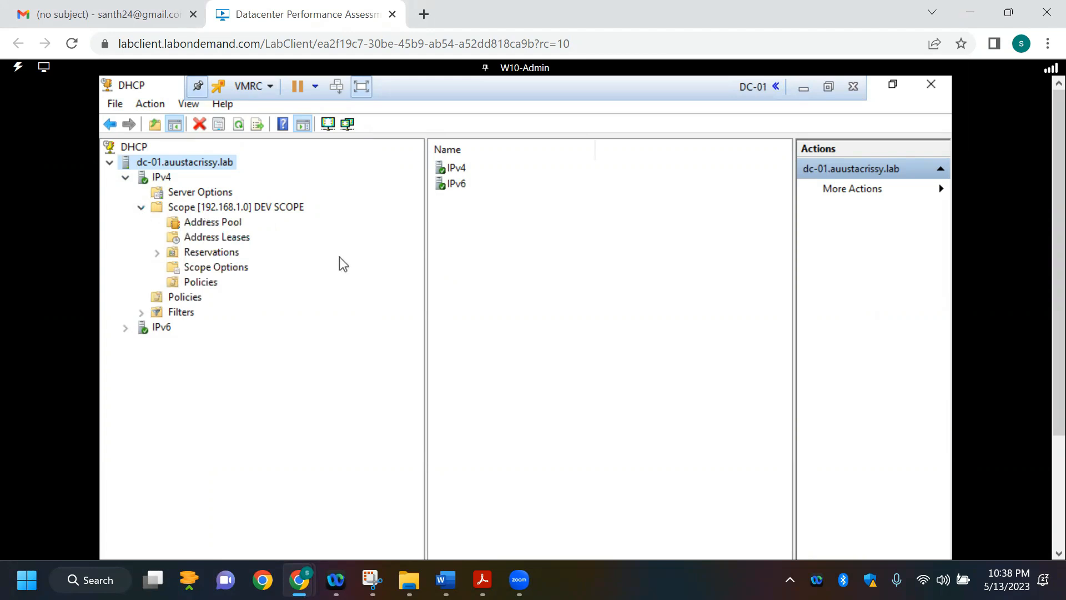
left_click(224, 238)
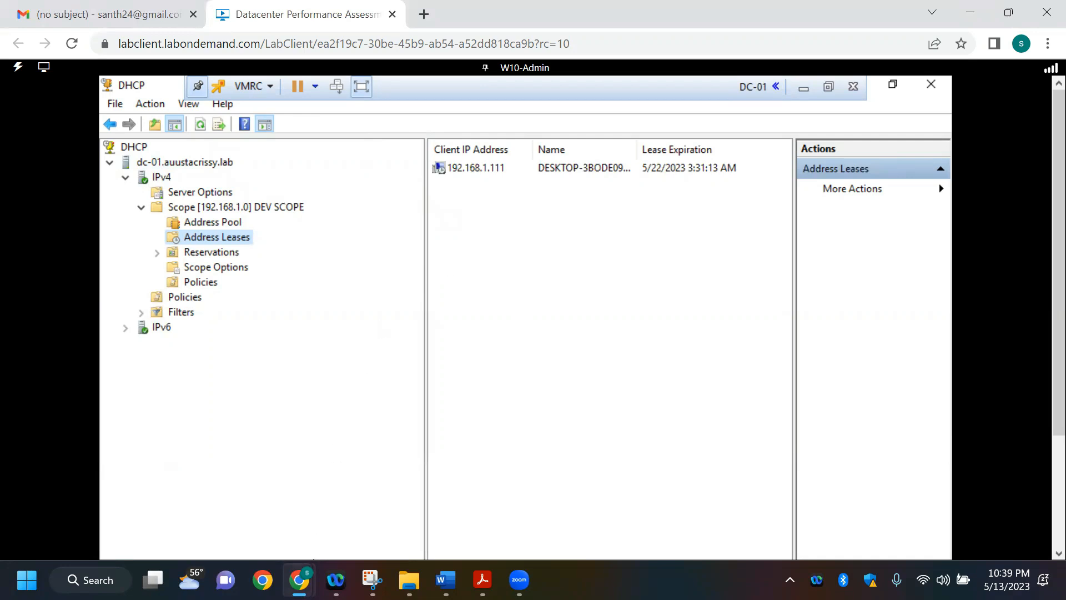
Step: Leave the DC-01 console for the JMP01 desktop, then switch to the Word document and review the Win10 adapter addresses
mouse_move(314, 560)
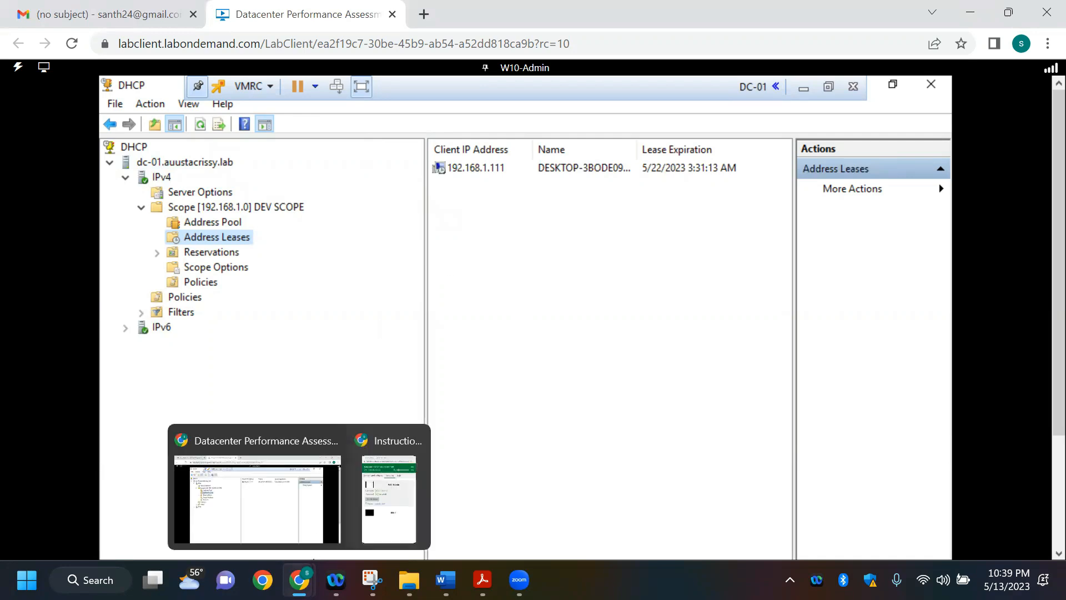
left_click(320, 498)
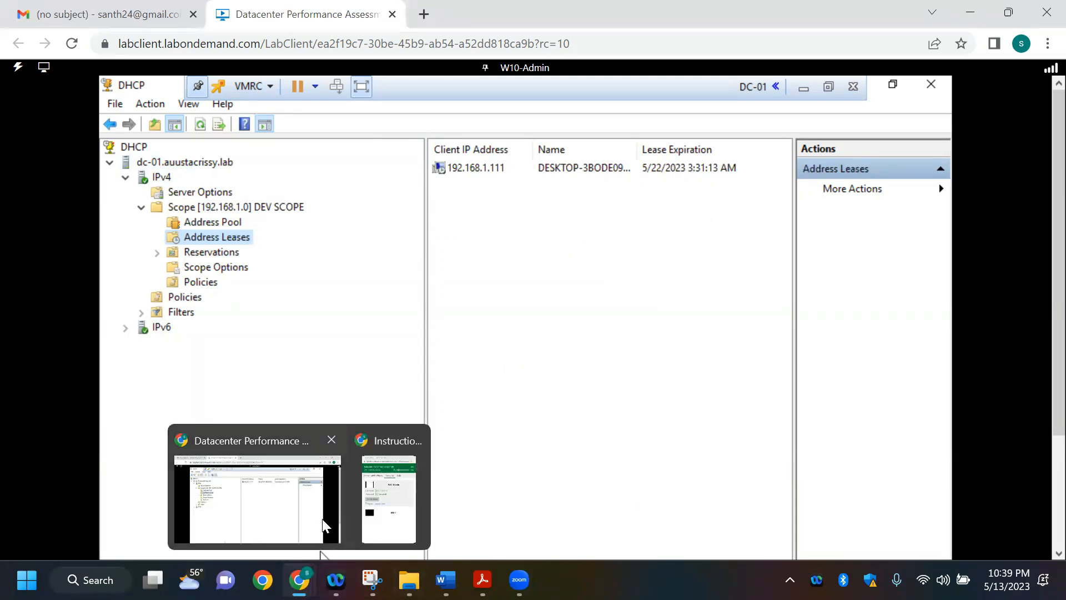
left_click(324, 524)
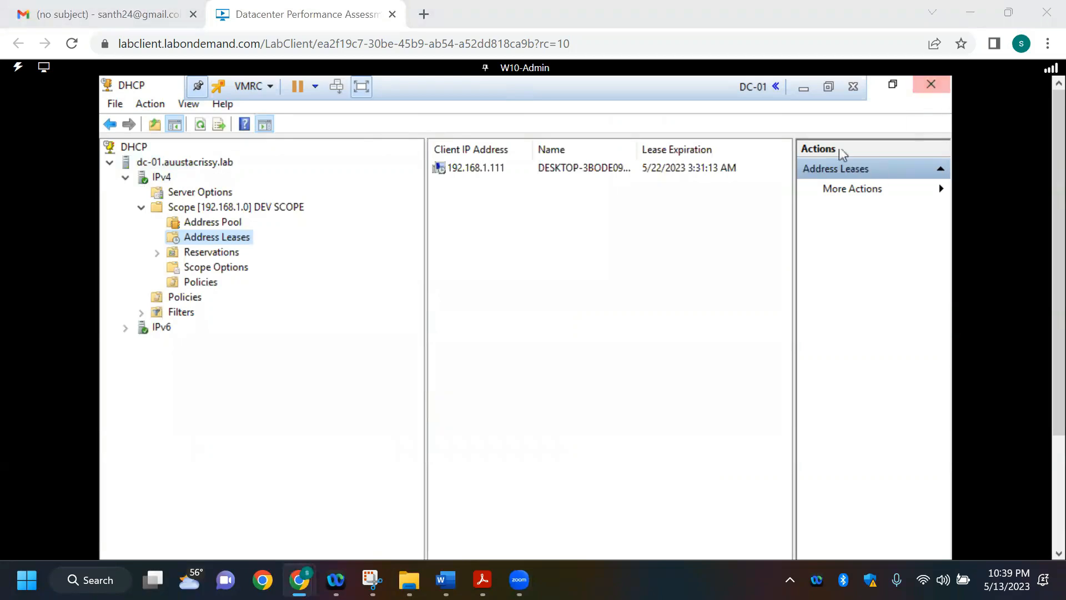
left_click(803, 87)
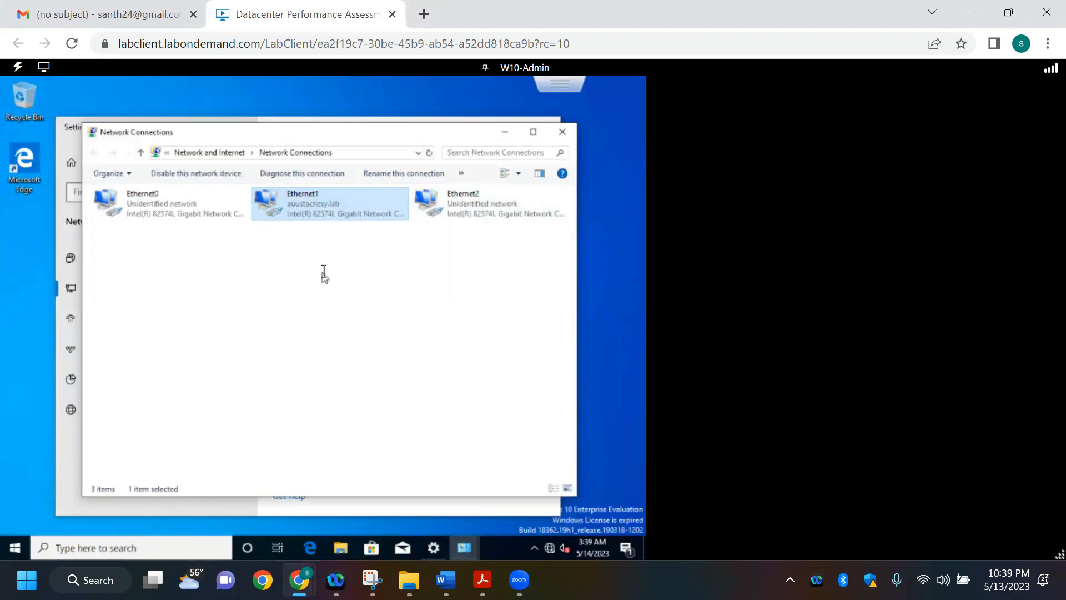
key("alt+Tab")
key("alt+Tab")
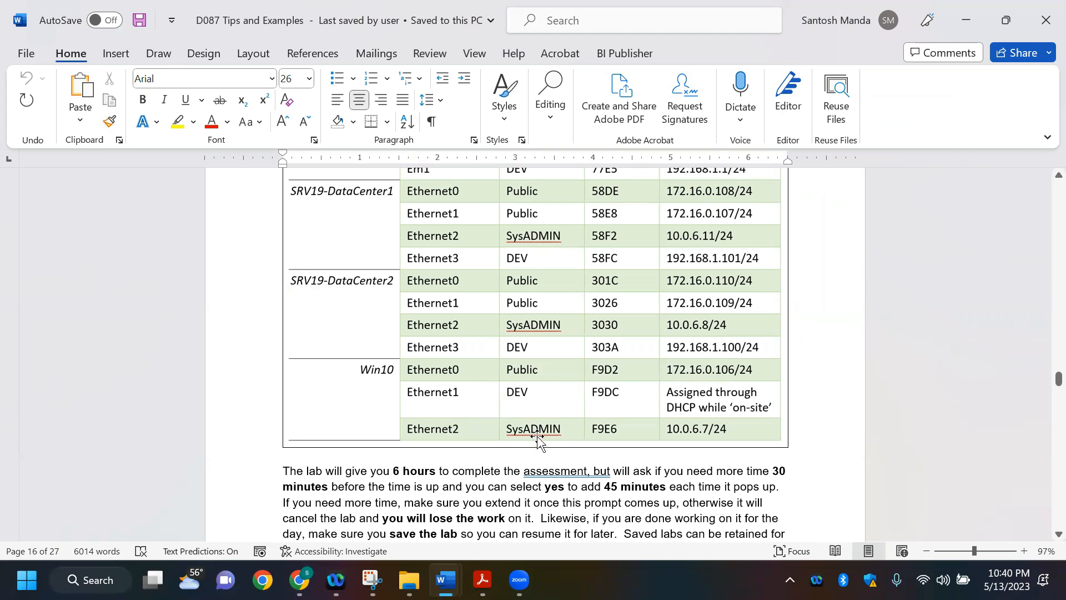
key("alt+Tab")
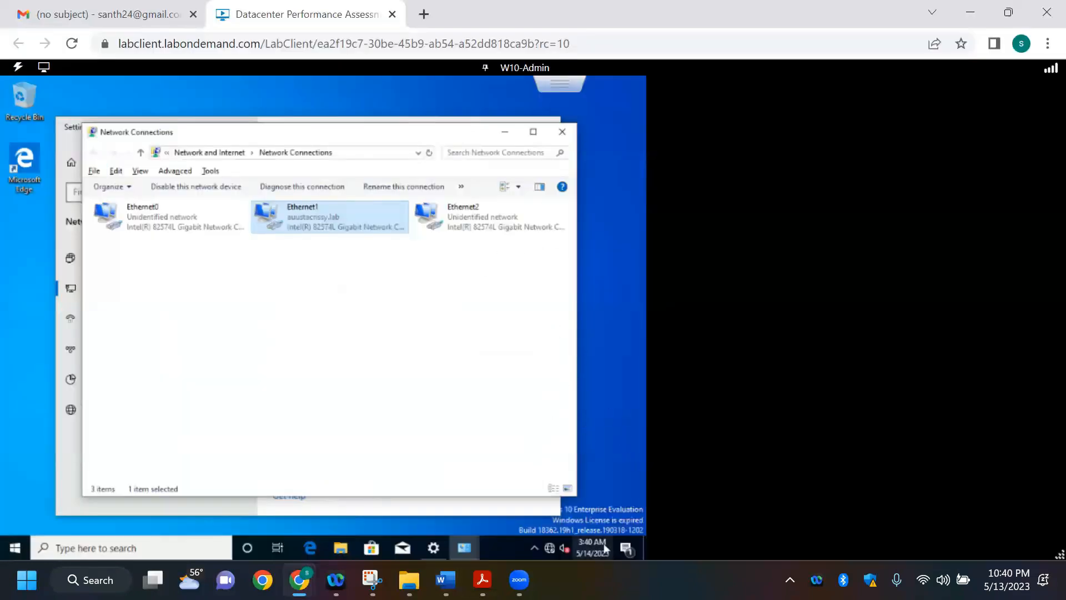
Step: Close the Network Connections, Ethernet1 Status and Settings windows on JMP01
mouse_move(298, 579)
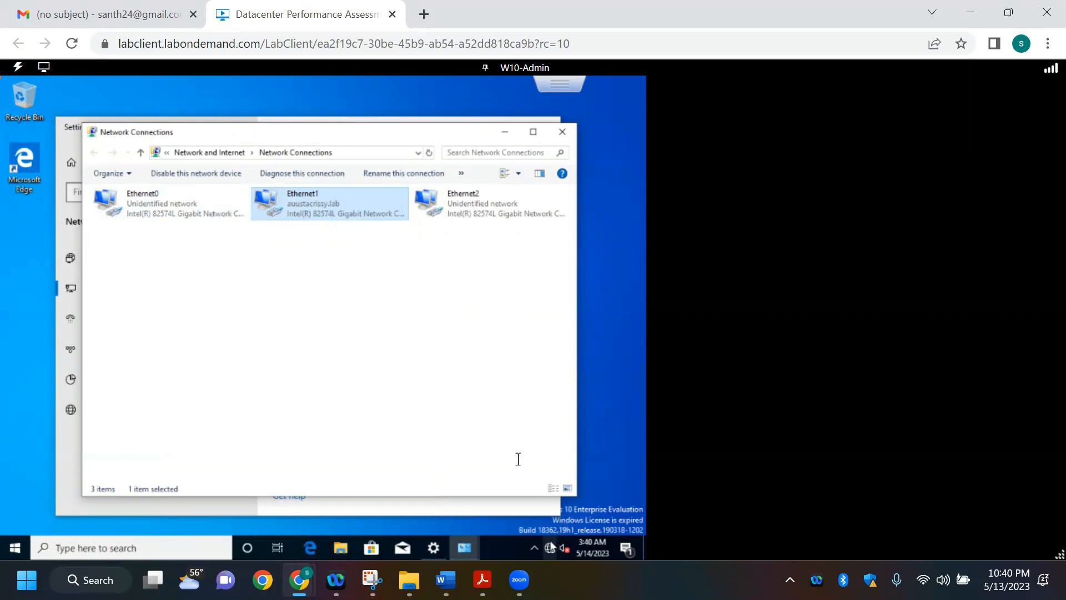
left_click(565, 138)
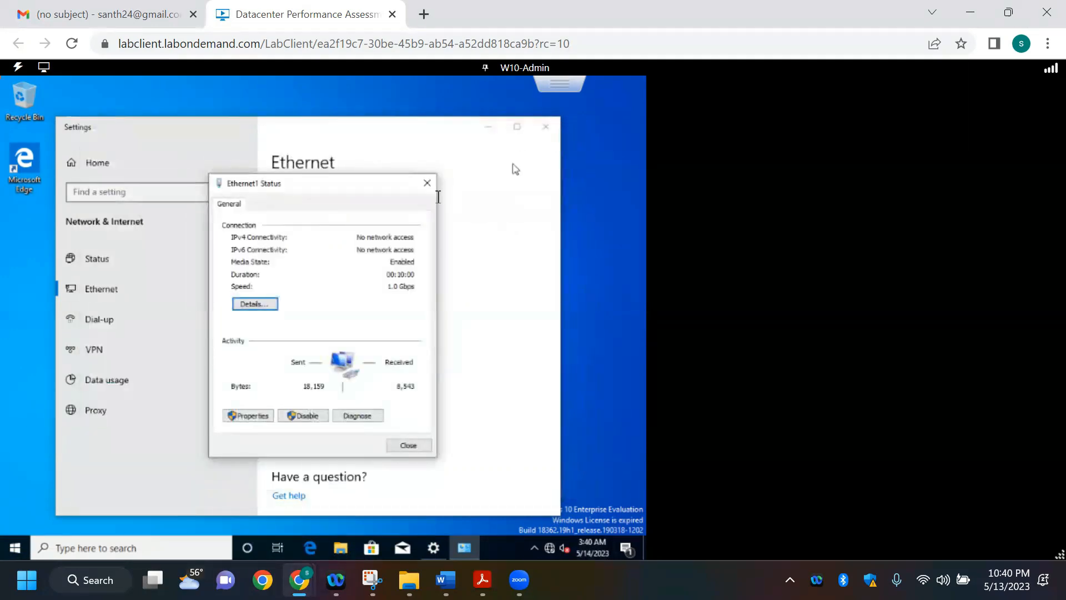
left_click(428, 183)
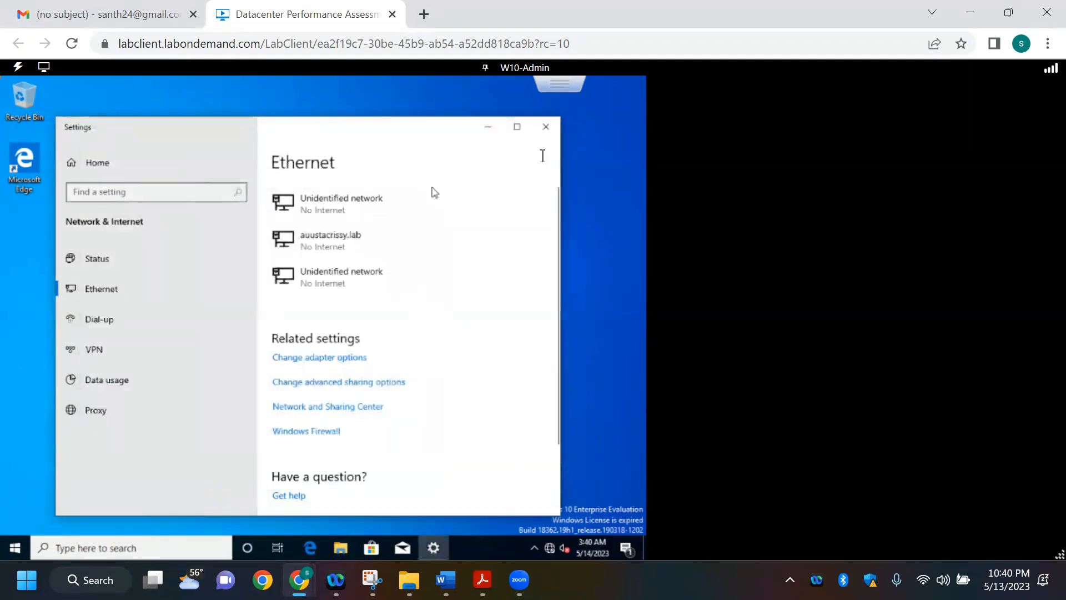
left_click(546, 127)
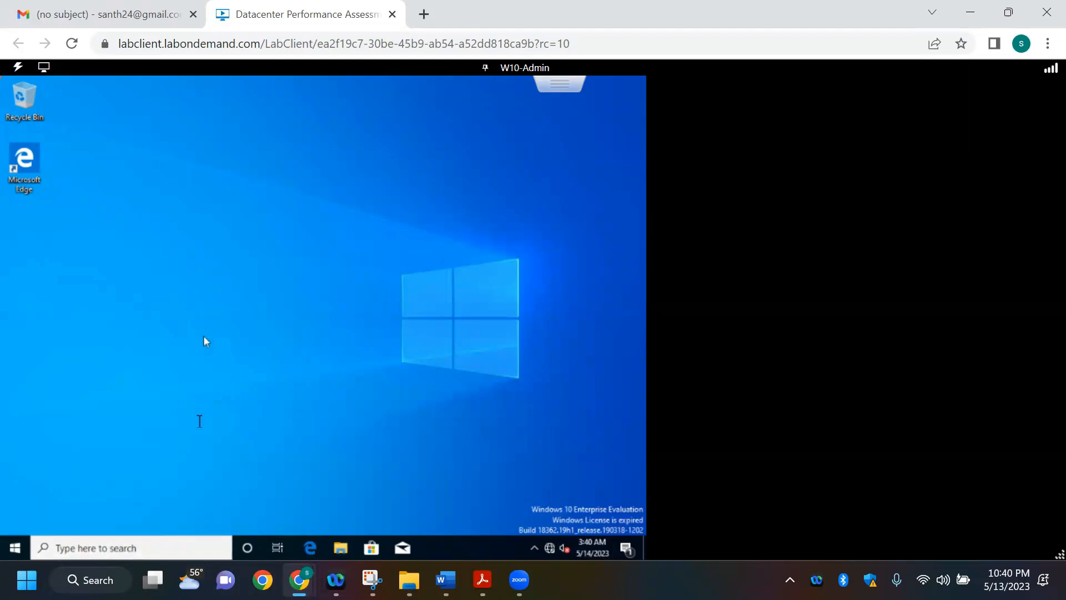
Step: Open the system properties of This PC on JMP01 and change the computer name to JMP-01
left_click(341, 547)
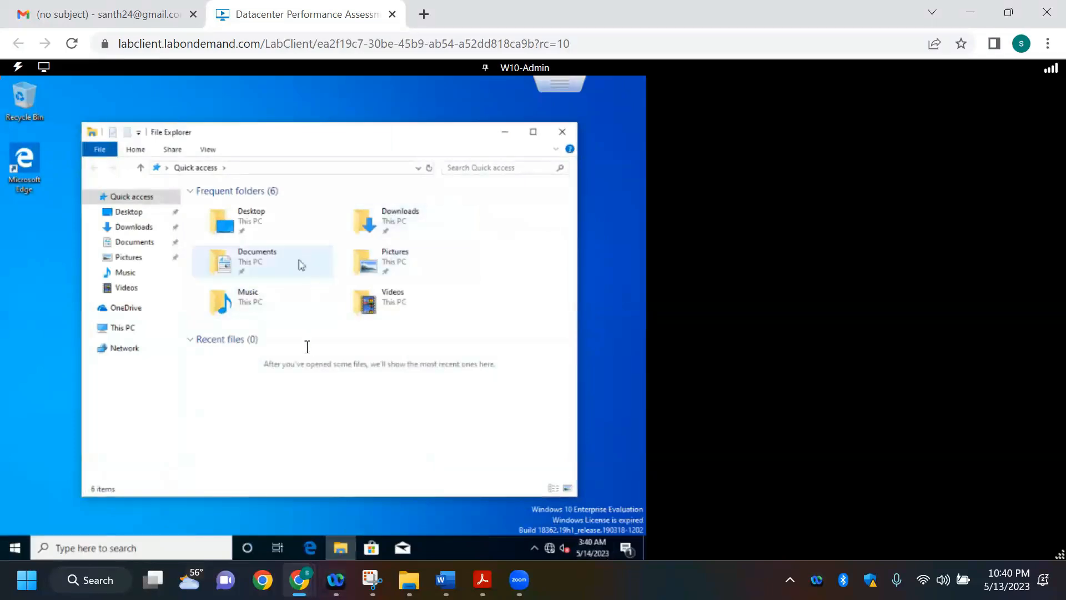
right_click(133, 332)
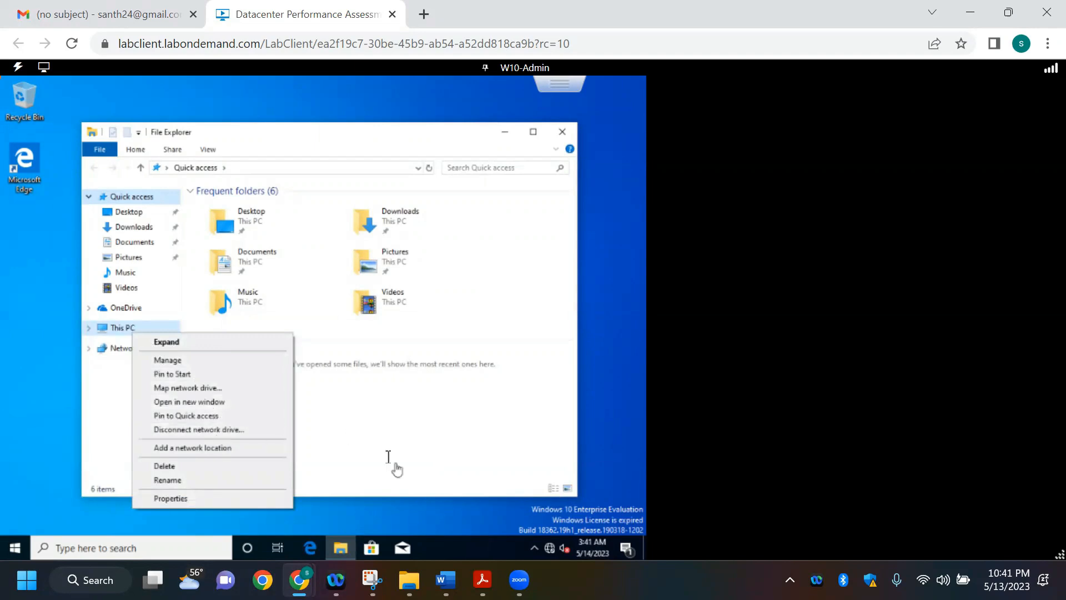
left_click(216, 500)
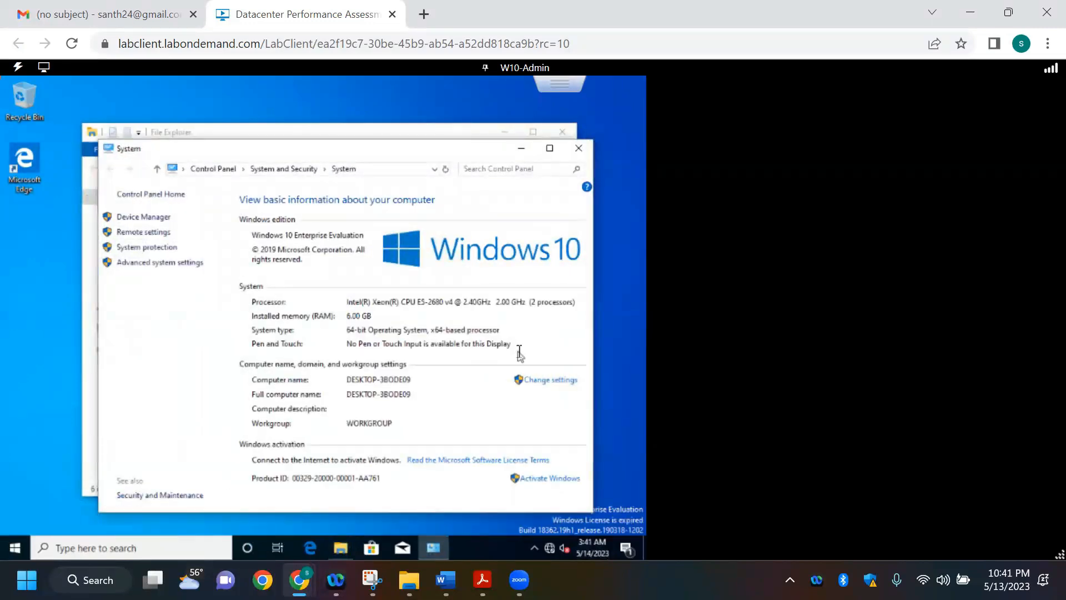
left_click(548, 380)
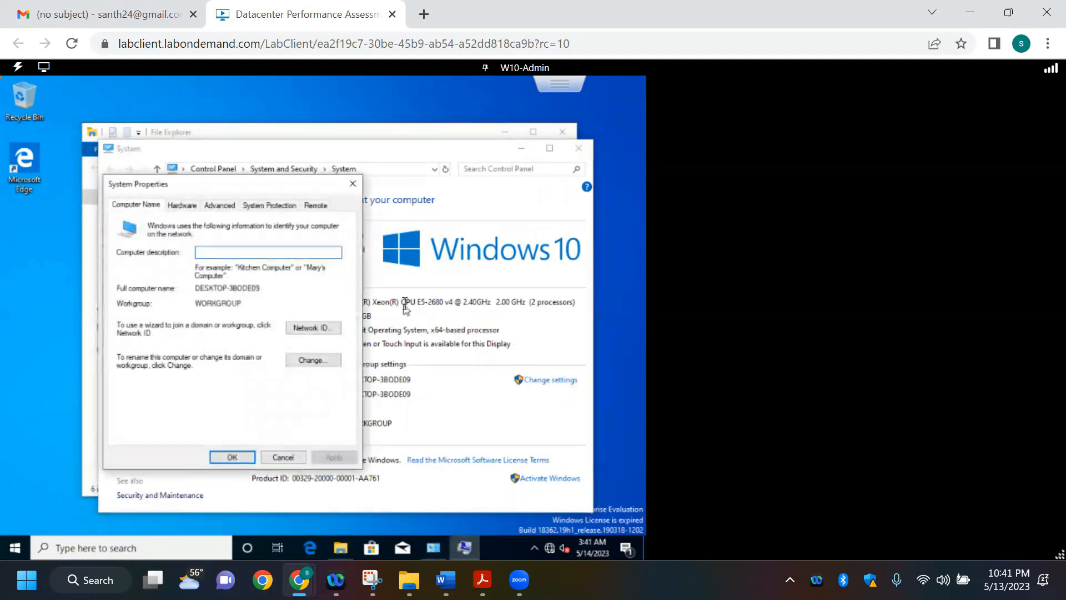
left_click(316, 360)
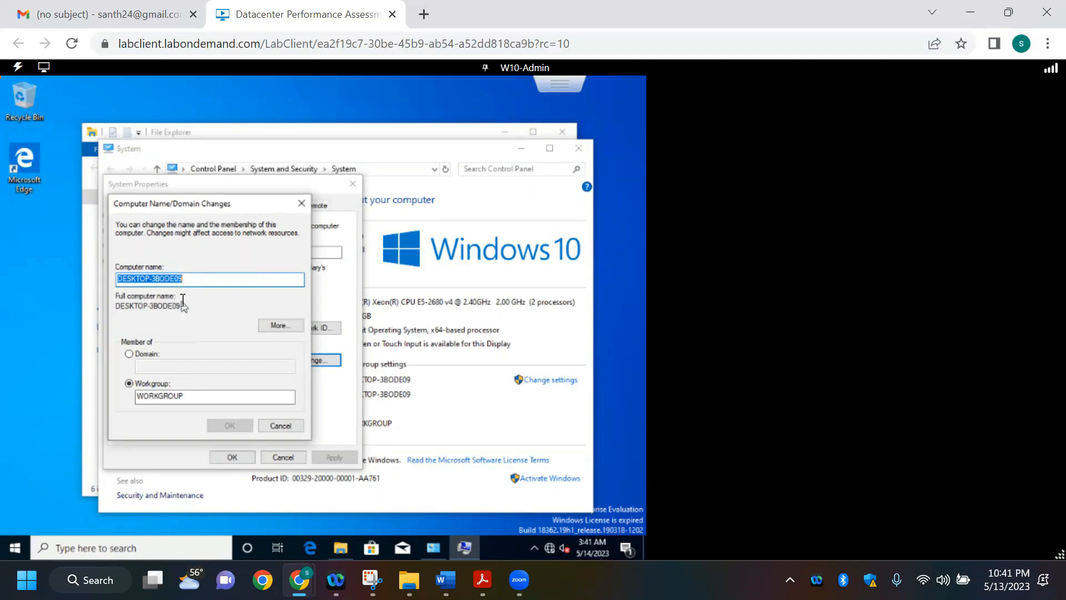
type("mp-01")
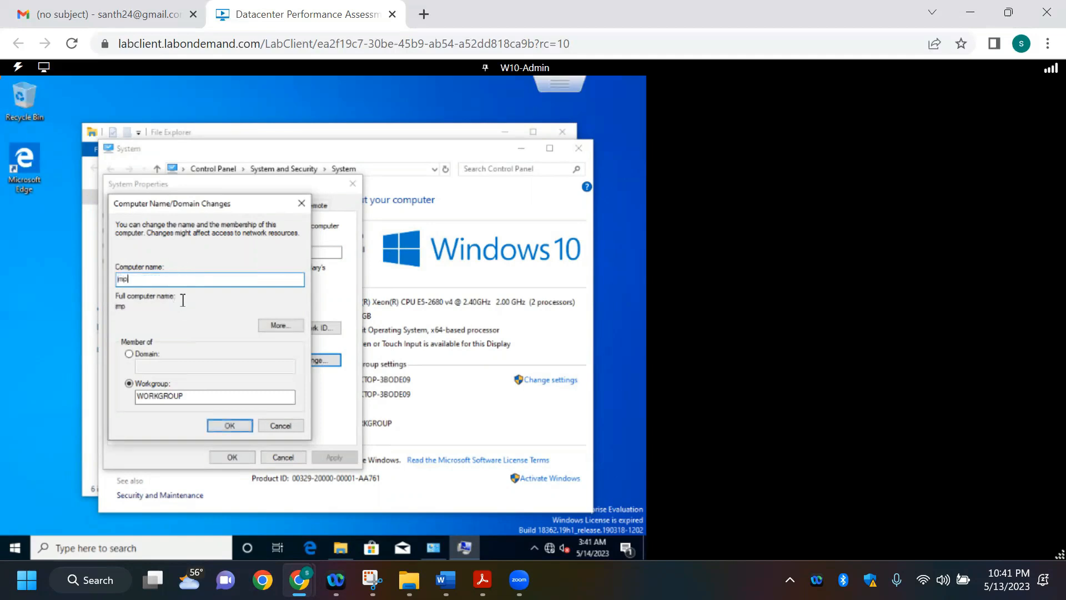
key("BackSpace")
key("BackSpace")
key("BackSpace")
key("BackSpace")
type("JM")
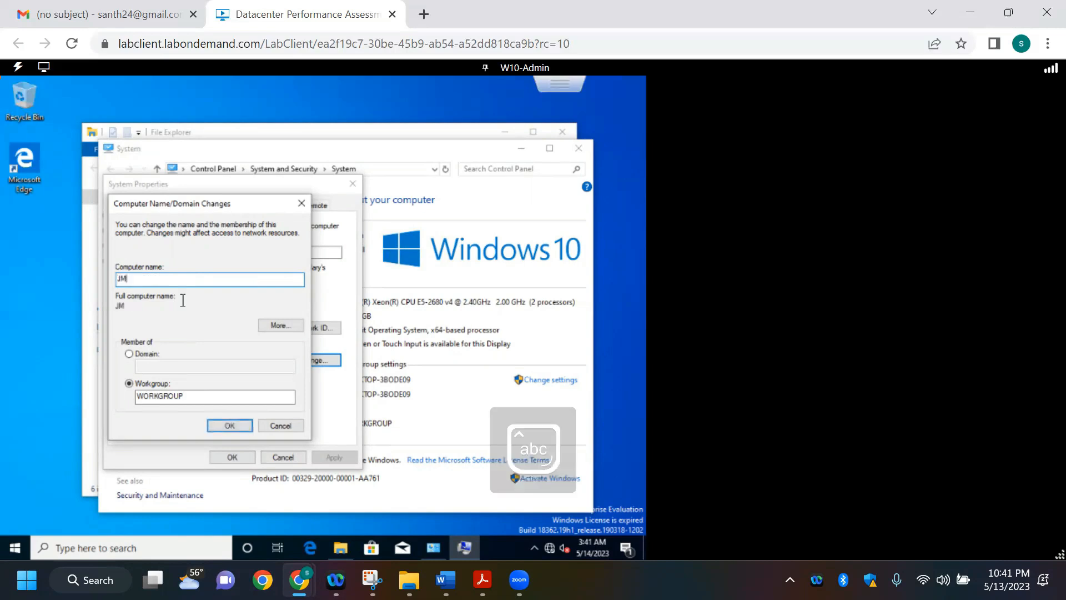
type("P-01")
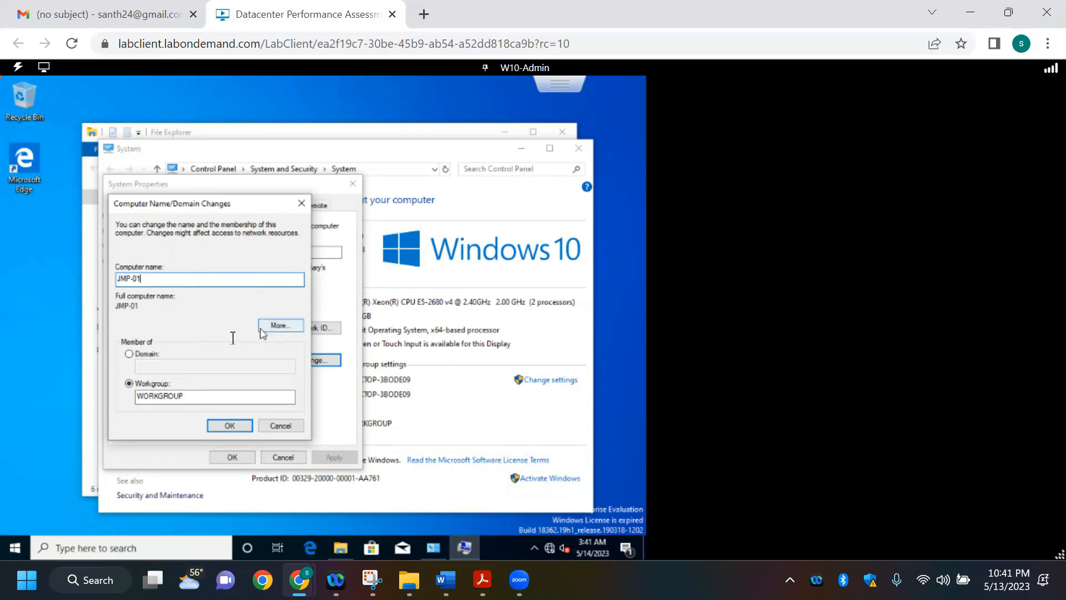
Step: Switch the computer's membership from workgroup to the domain auustacrissy.lab and submit the change
left_click(153, 355)
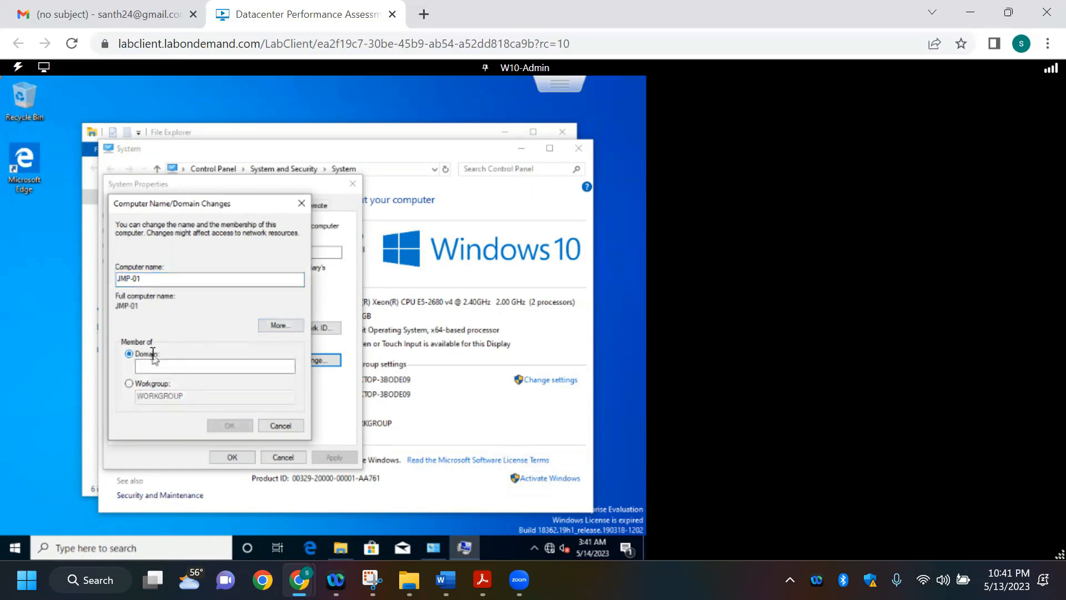
left_click(172, 369)
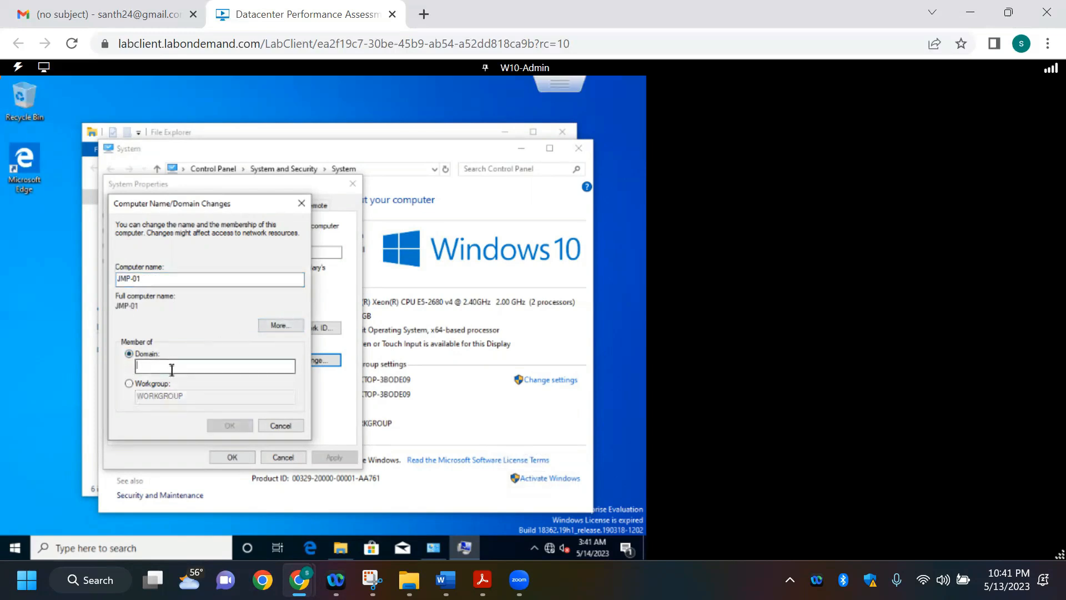
type("AU")
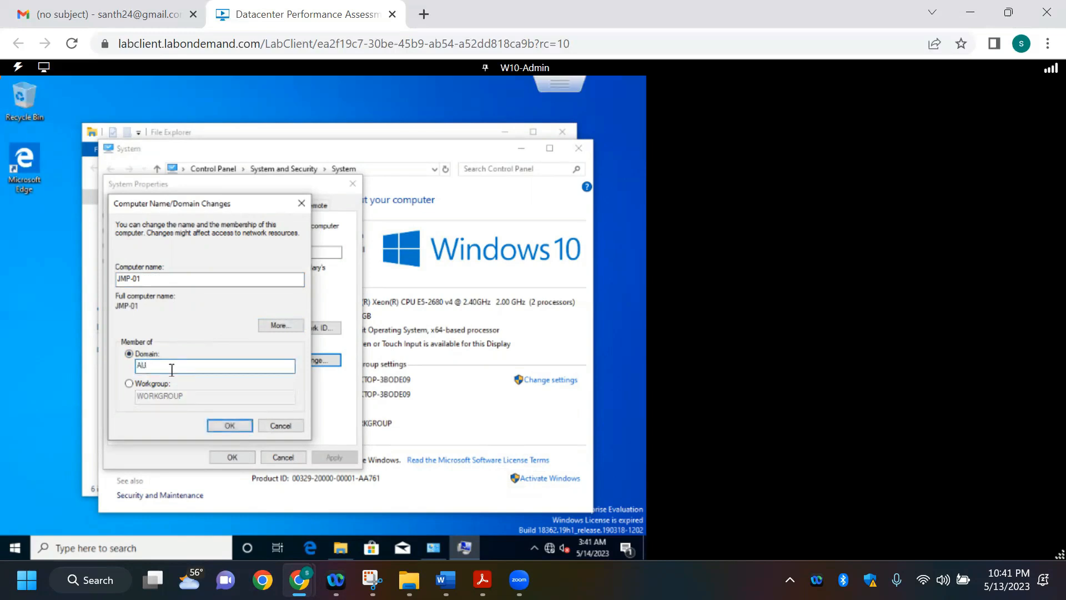
key("BackSpace")
key("Caps_Lock")
type("au")
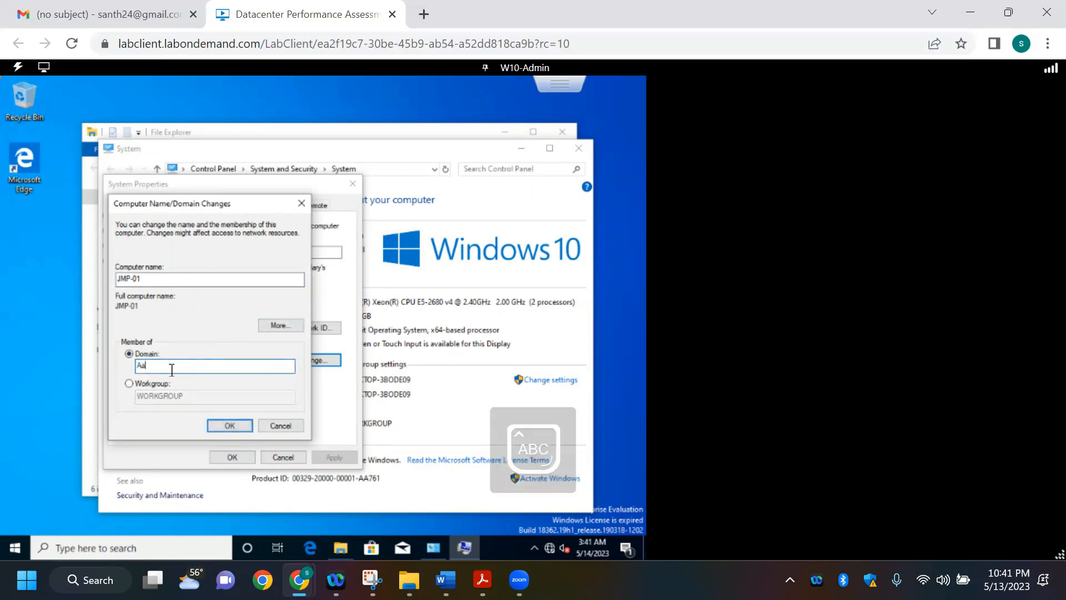
key("BackSpace")
key("BackSpace")
key("BackSpace")
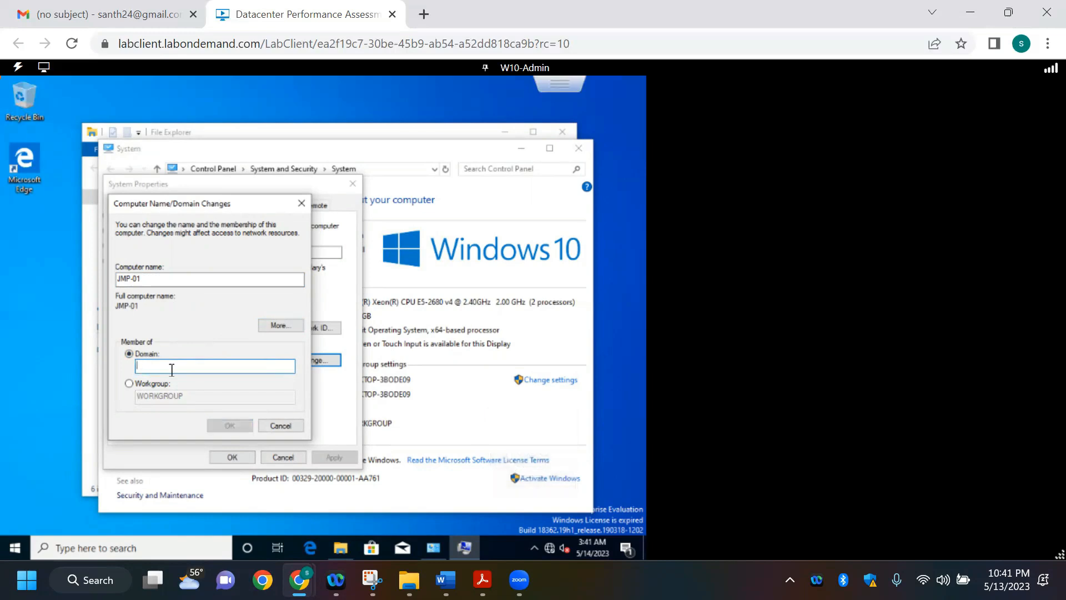
type("auu")
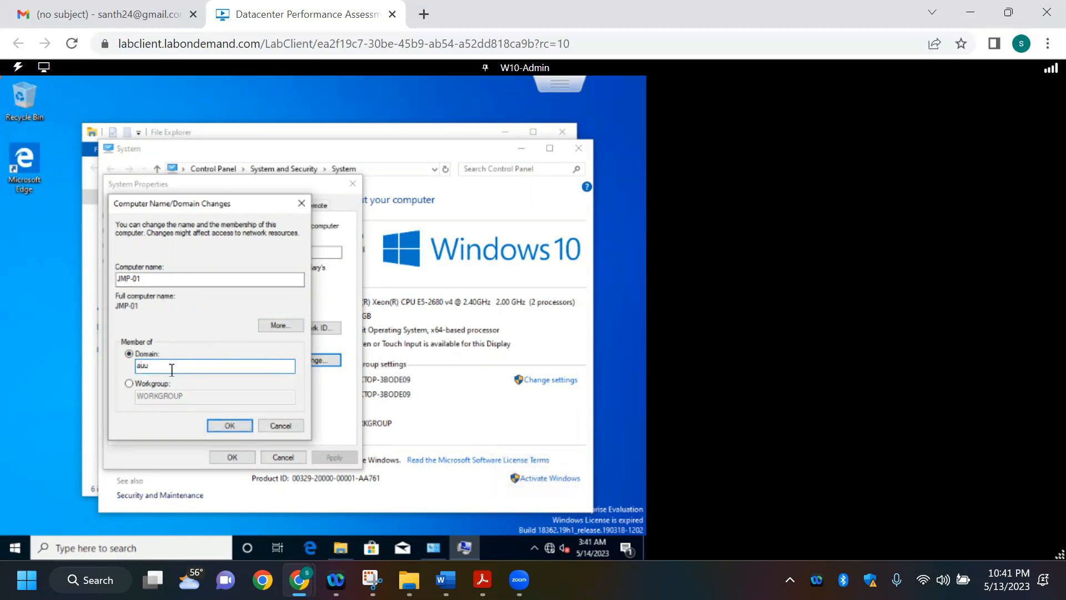
type("etacrism")
type(".lab")
left_click(230, 425)
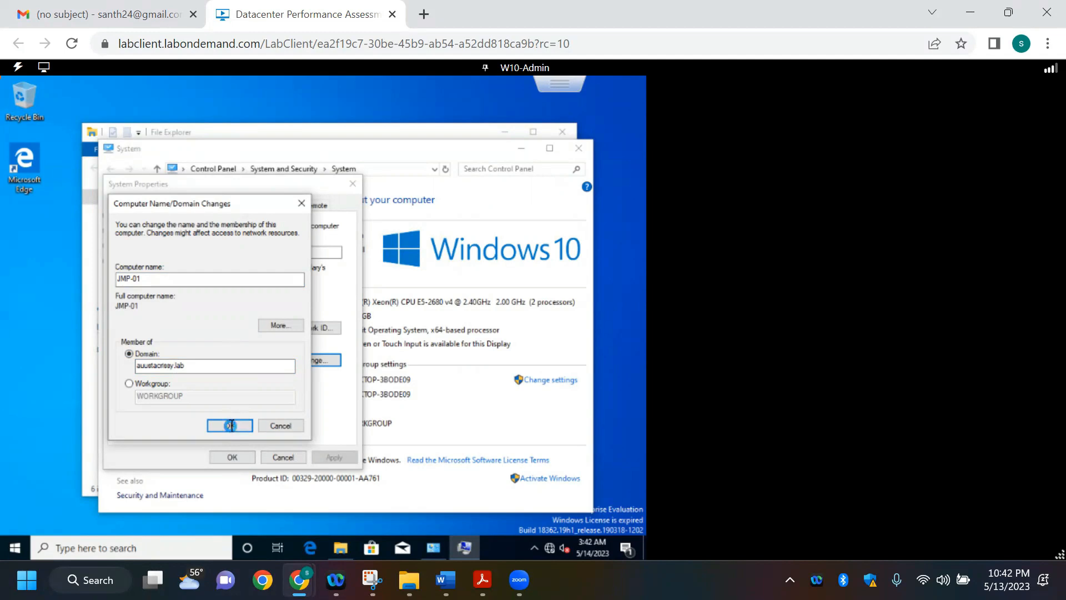
left_click(230, 426)
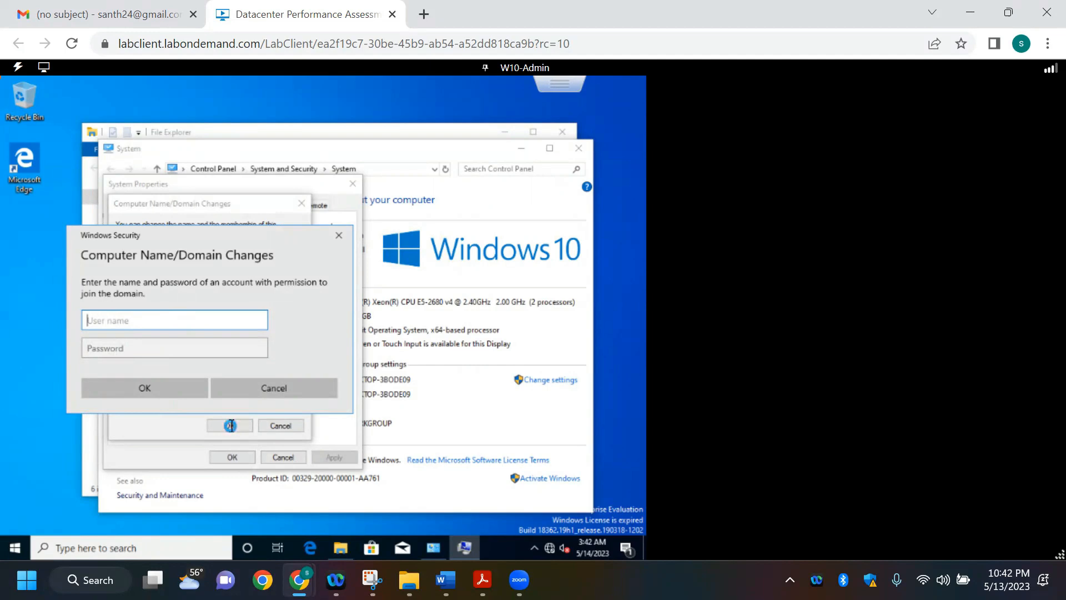
Step: Minimize the System window and move the domain credentials prompt away from the computer name and domain fields
mouse_move(433, 566)
left_click(520, 156)
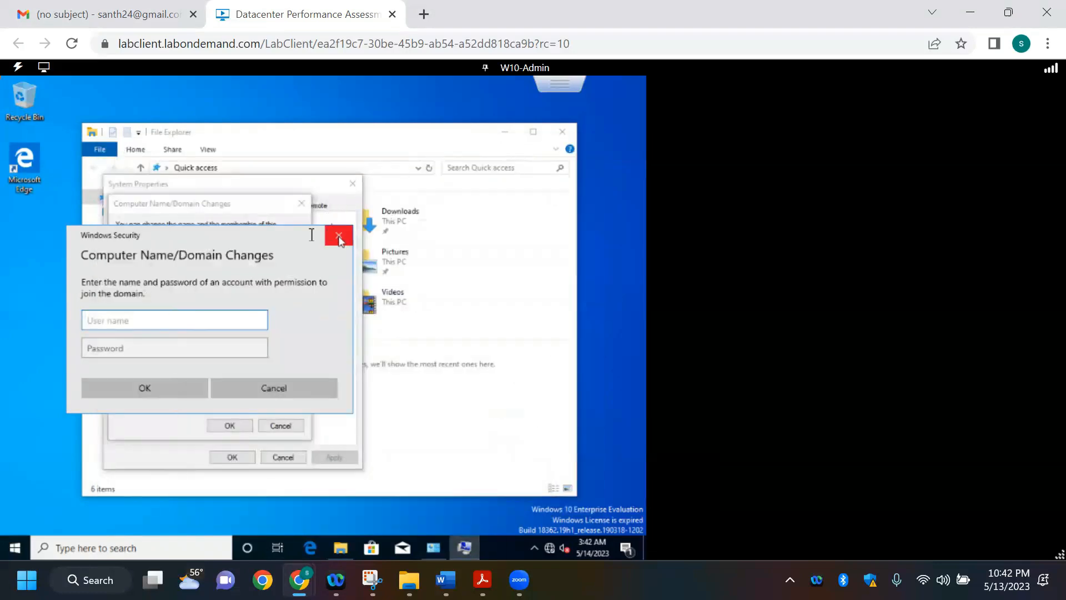
left_click_drag(303, 236, 404, 313)
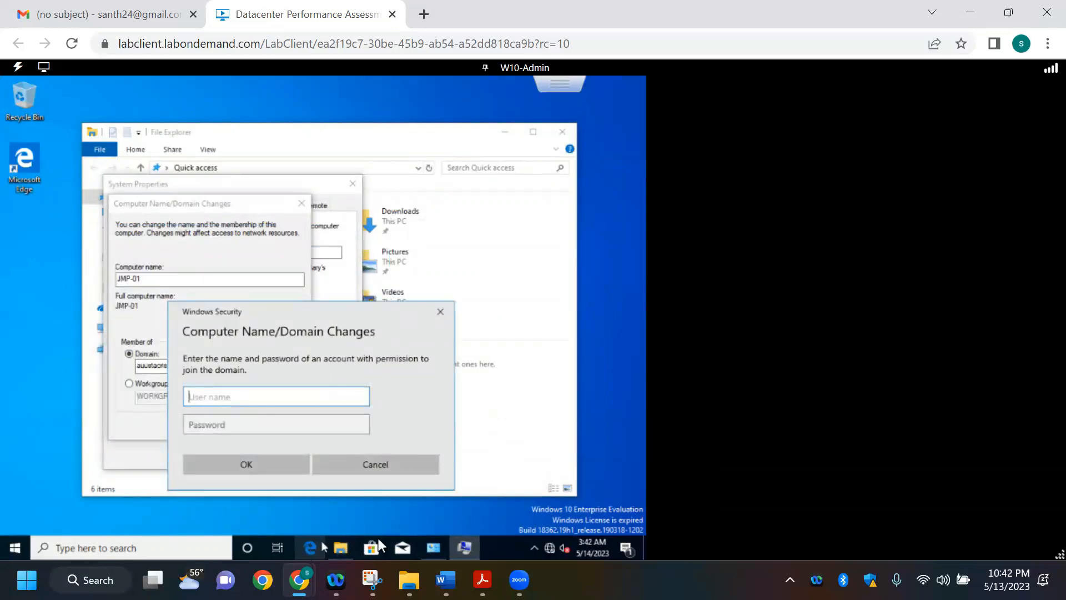
mouse_move(461, 550)
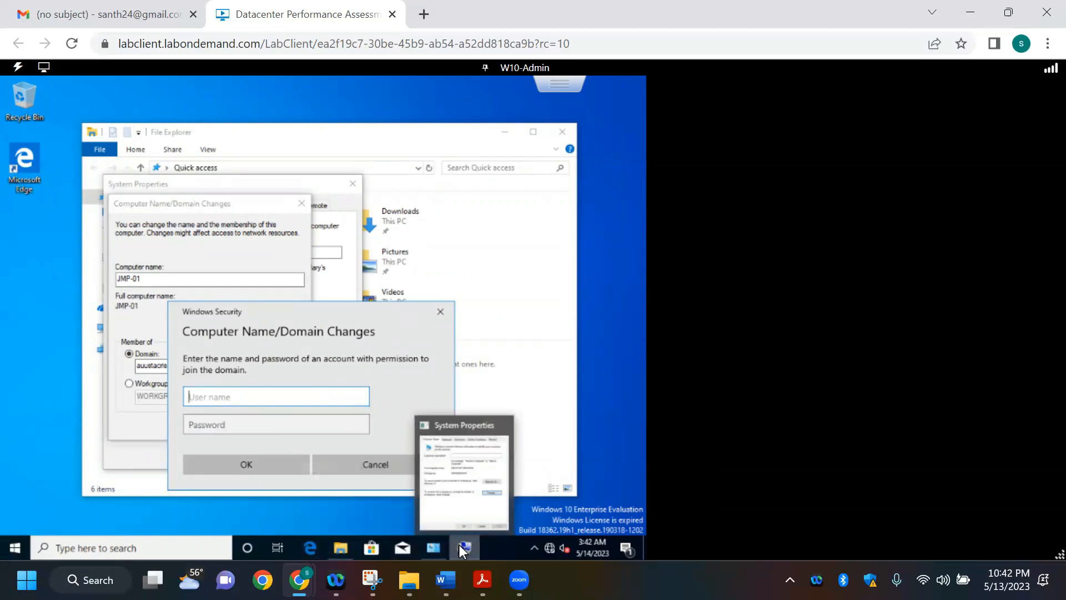
mouse_move(300, 579)
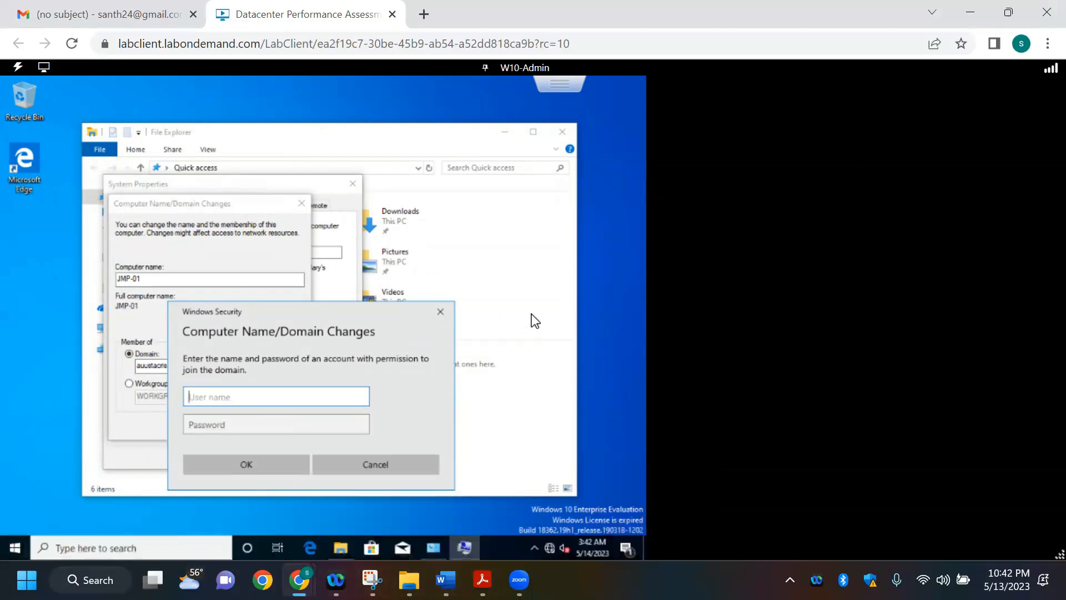
Step: Exit JMP01's full-screen console and move its window off the virtual machine names in the ESXi list
key("Escape")
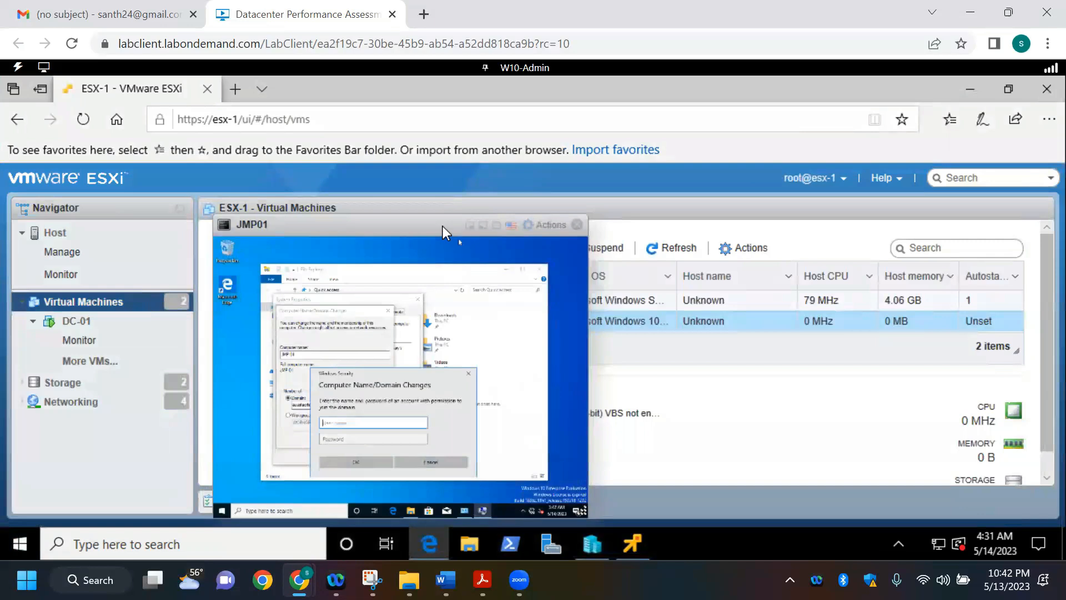
left_click_drag(442, 225, 568, 182)
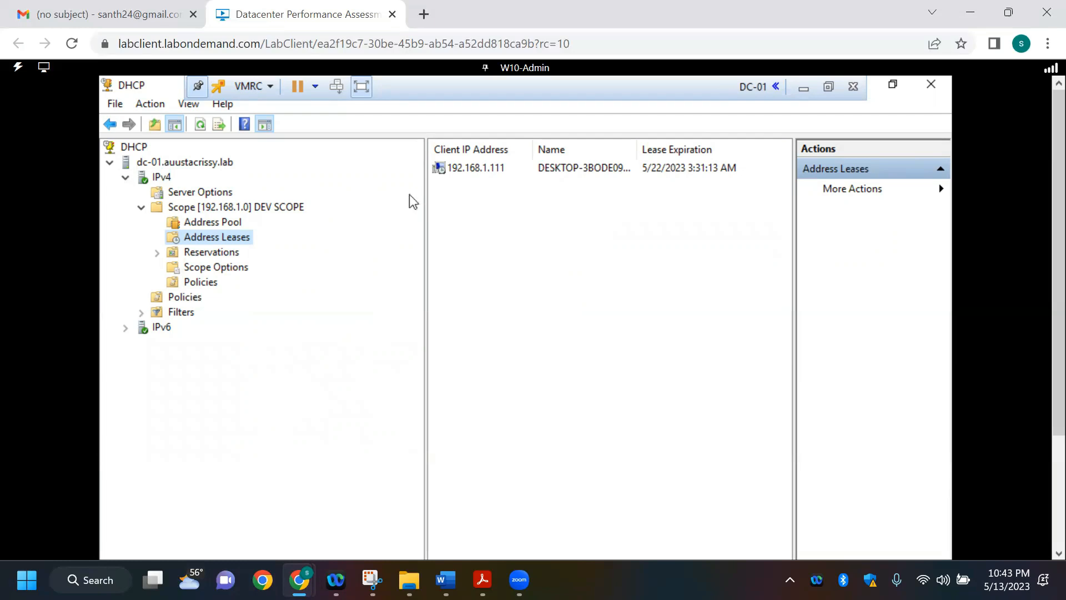
left_click(804, 87)
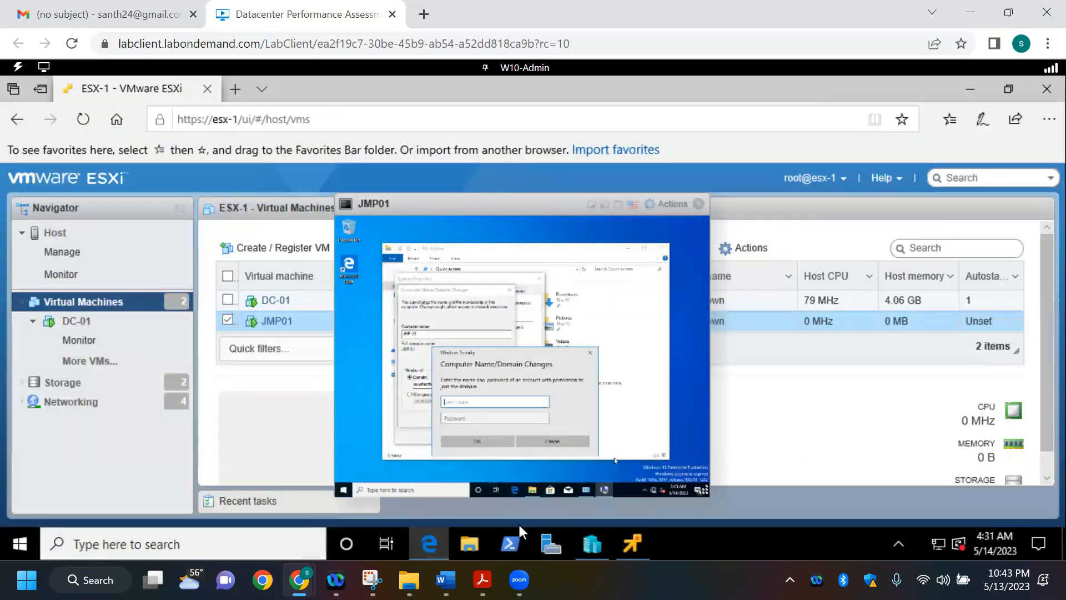
Step: Switch to the DC-01 console, collapse the 192.168.1.0 DEV SCOPE and restore the DHCP window to its smaller size
left_click(632, 546)
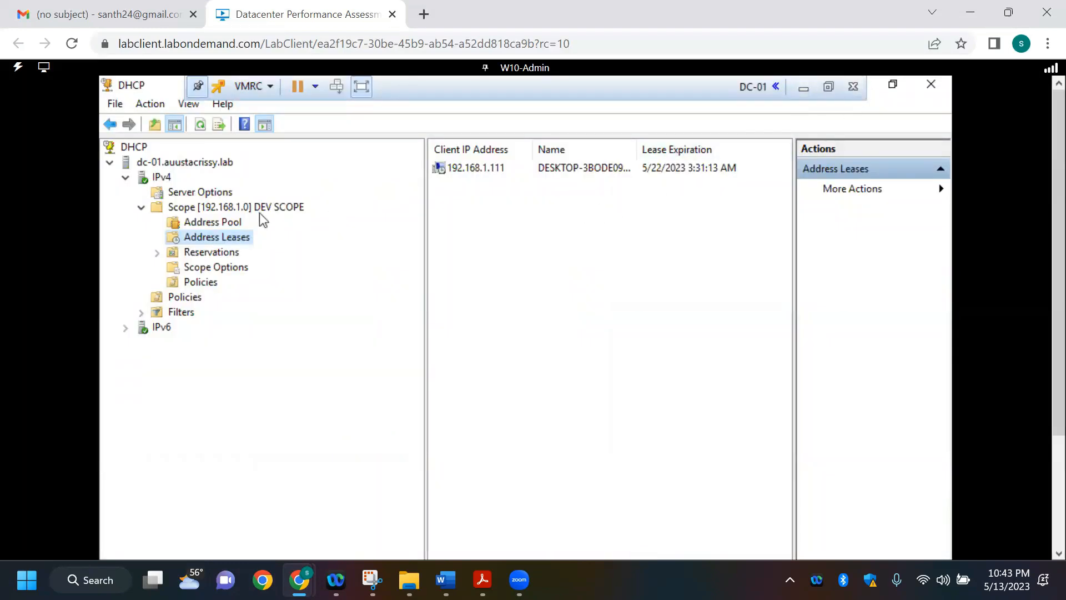
left_click(141, 208)
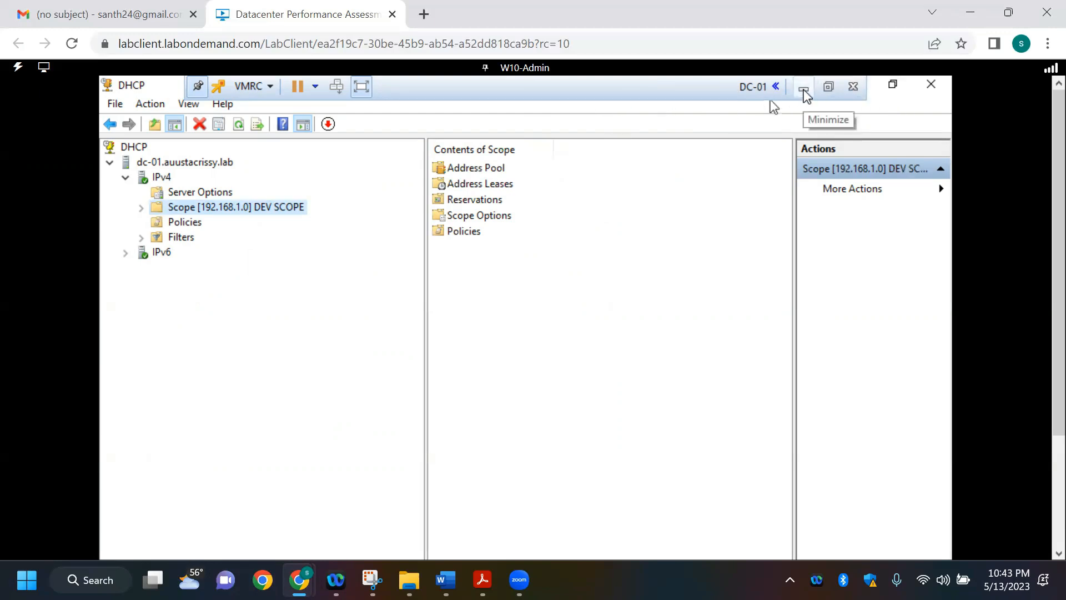
left_click(882, 87)
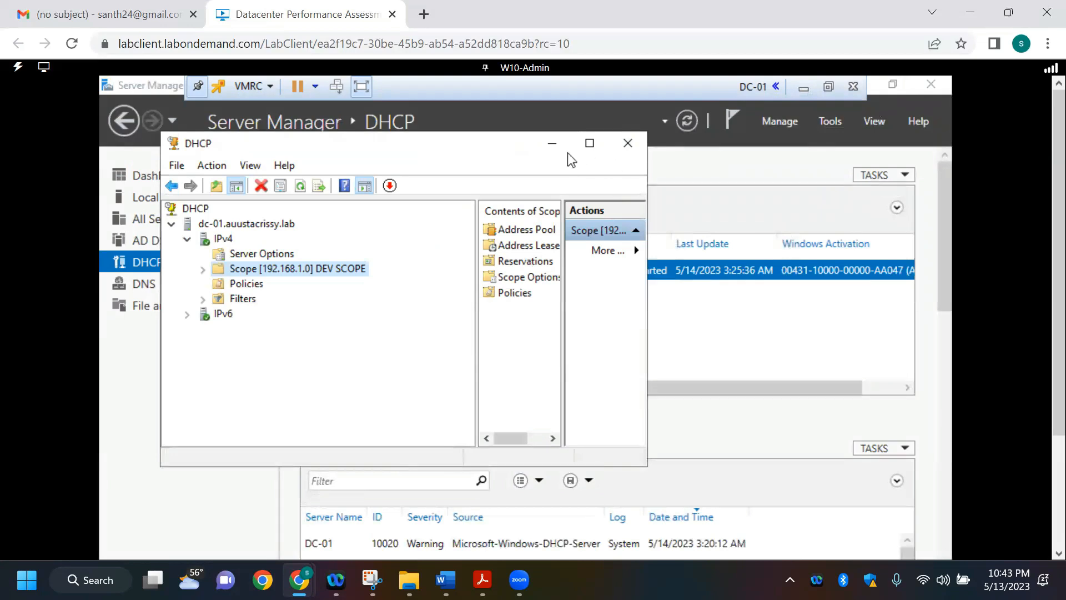
Step: Minimize the DHCP window and show the auustacrissy.lab Users container in Active Directory Users and Computers
left_click(541, 142)
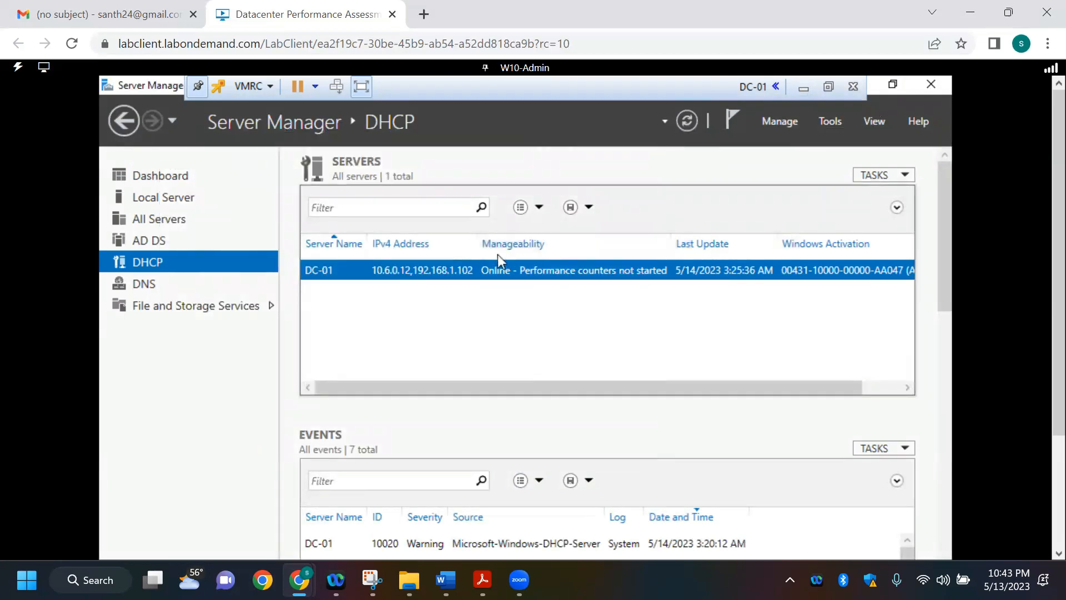
left_click(830, 121)
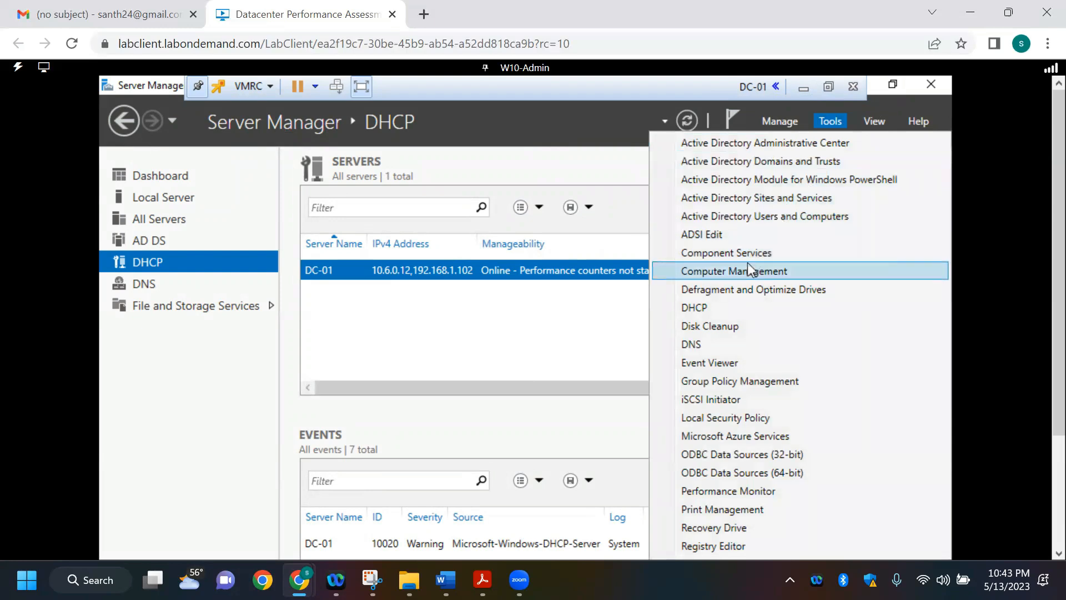
left_click(775, 218)
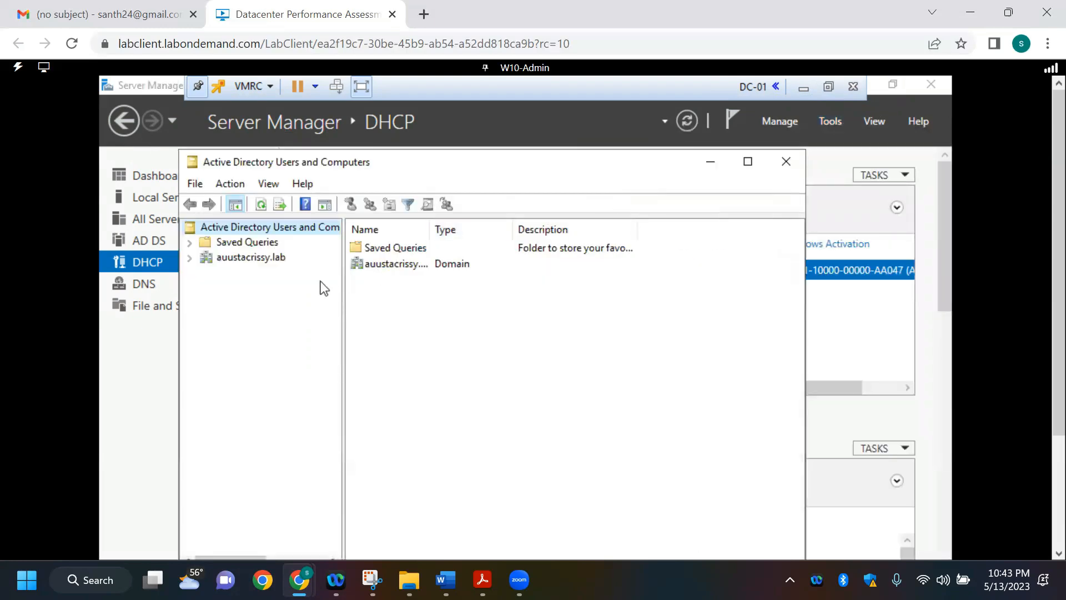
left_click(245, 261)
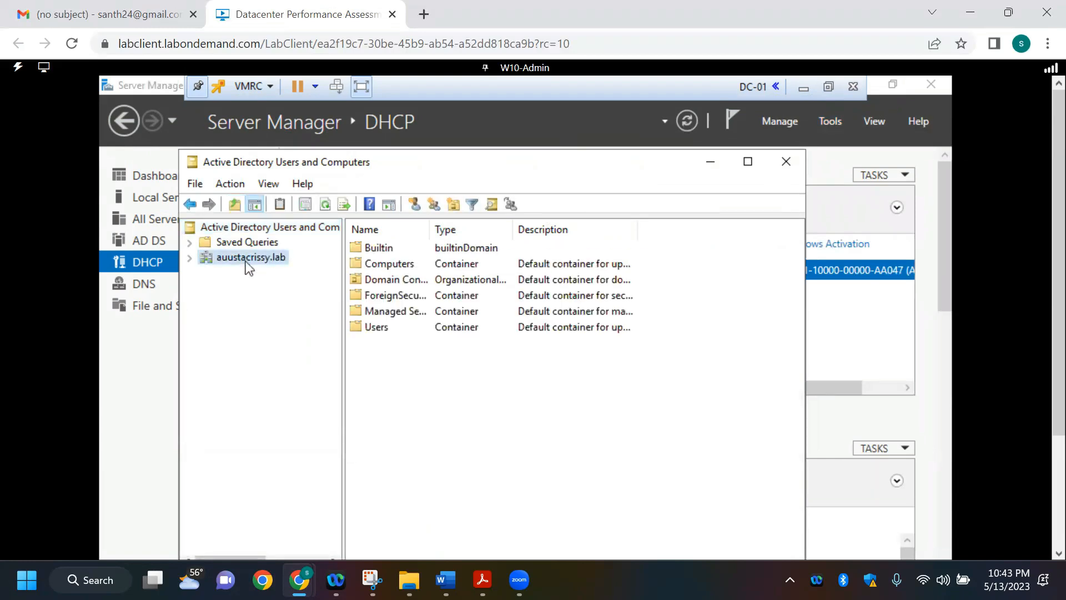
left_click(190, 259)
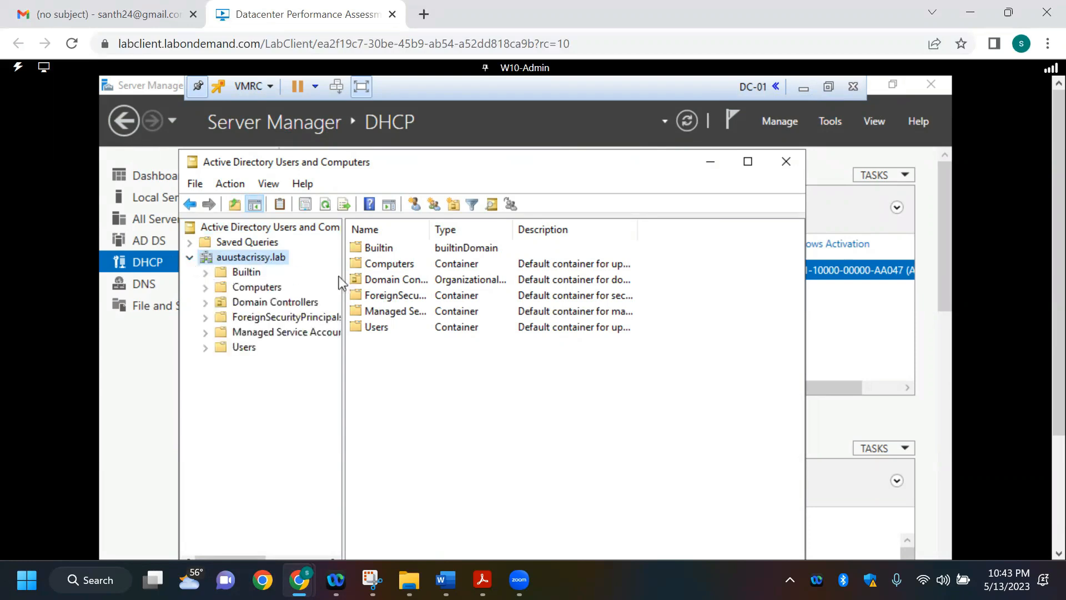
left_click(248, 348)
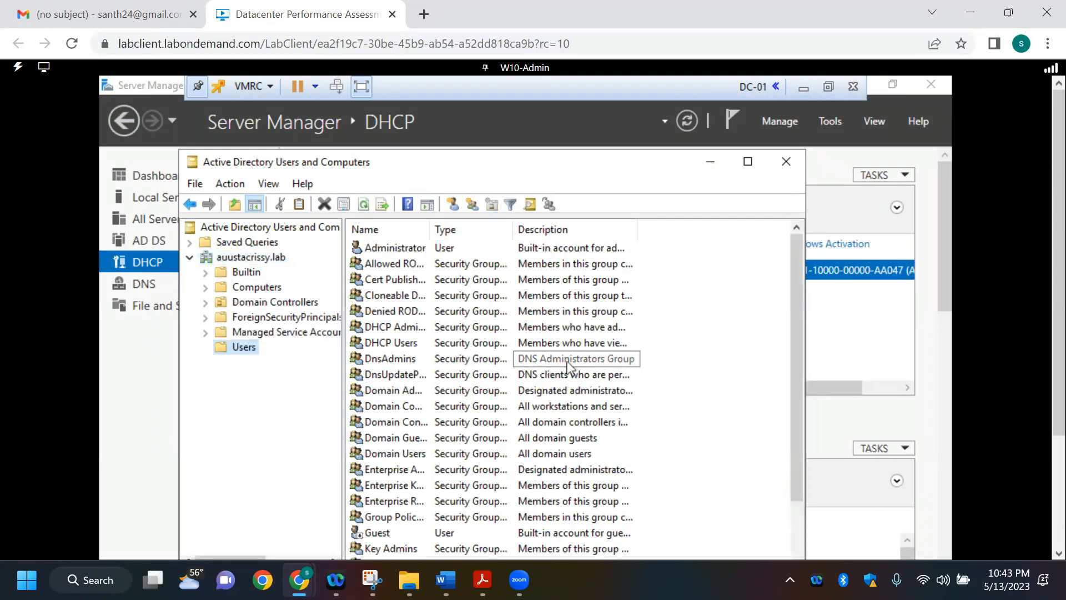
left_click(416, 249)
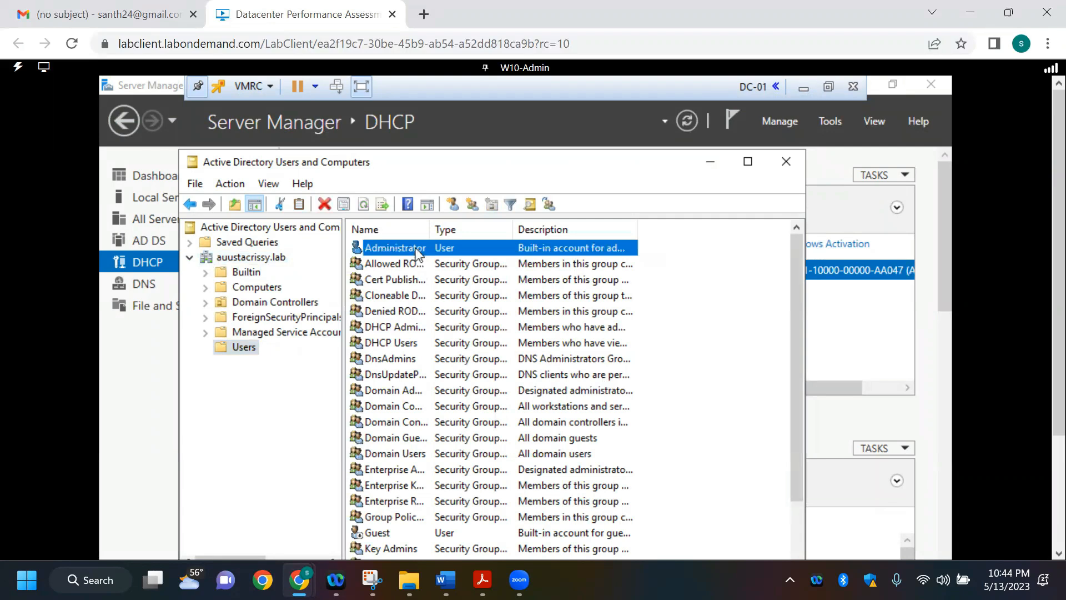
right_click(416, 252)
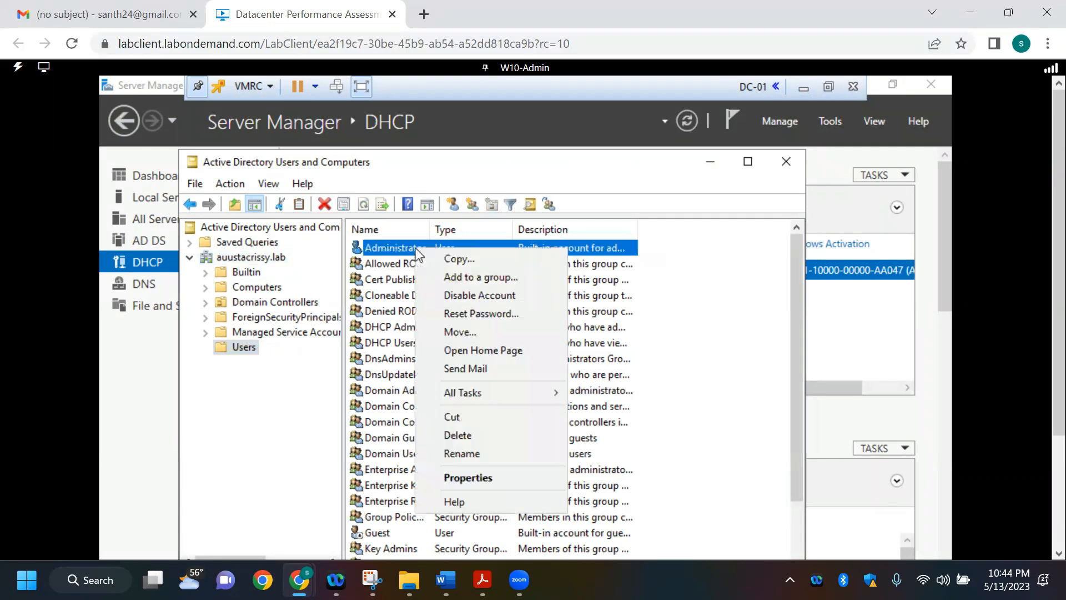
left_click(461, 260)
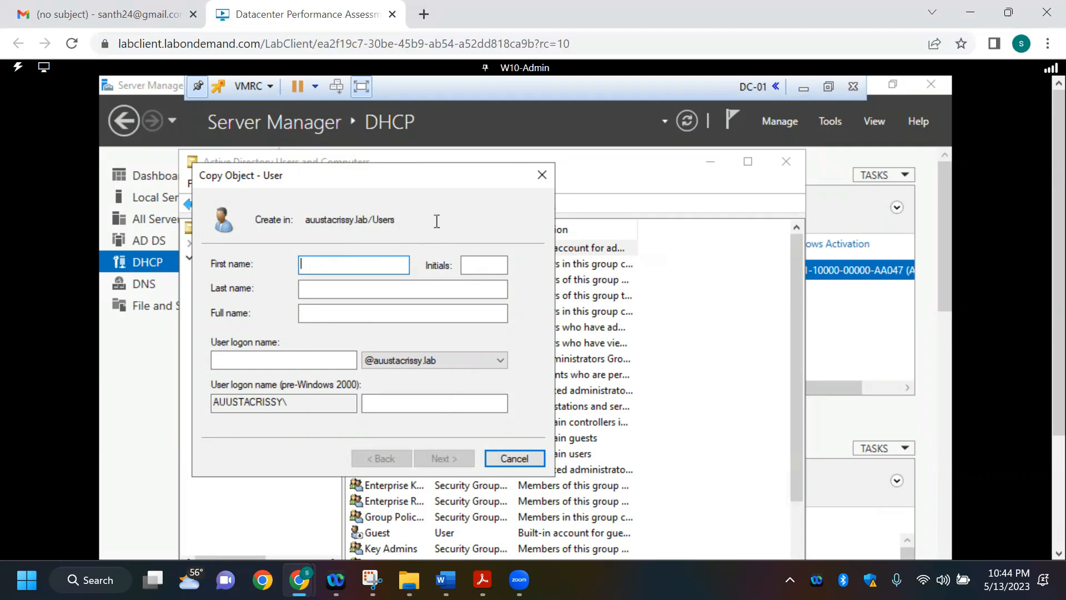
left_click(544, 177)
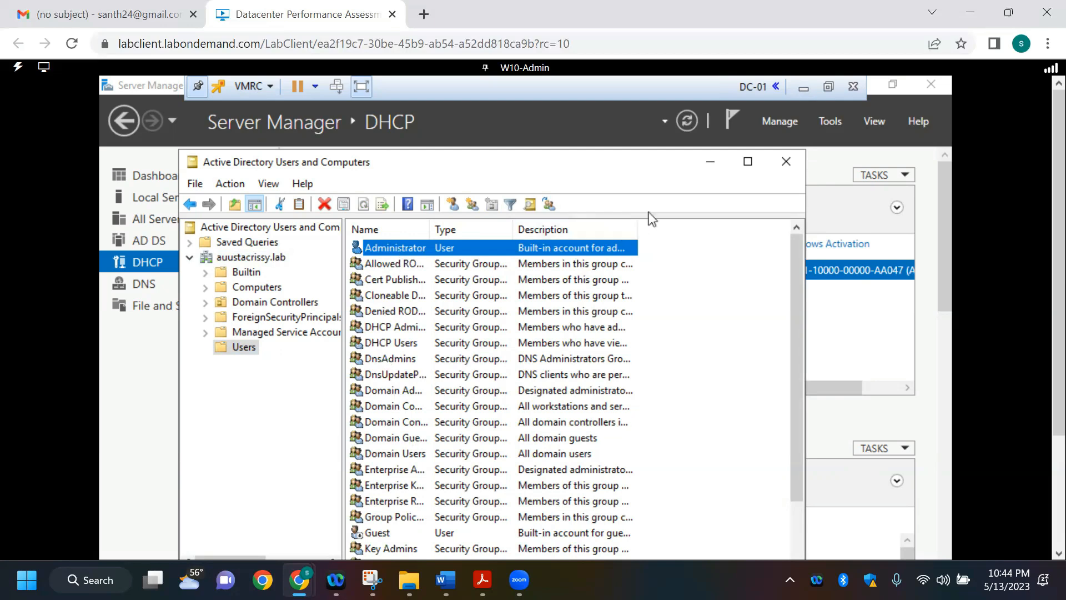
Step: Minimize Active Directory Users and Computers, the restored-down Server Manager window and the DC-01 console
left_click(710, 162)
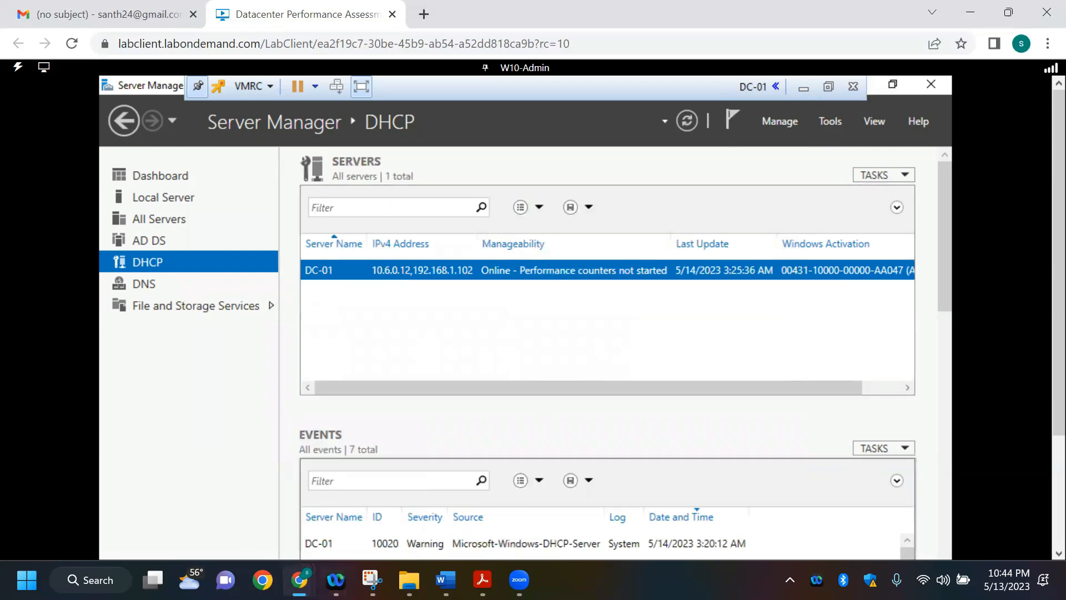
left_click(887, 86)
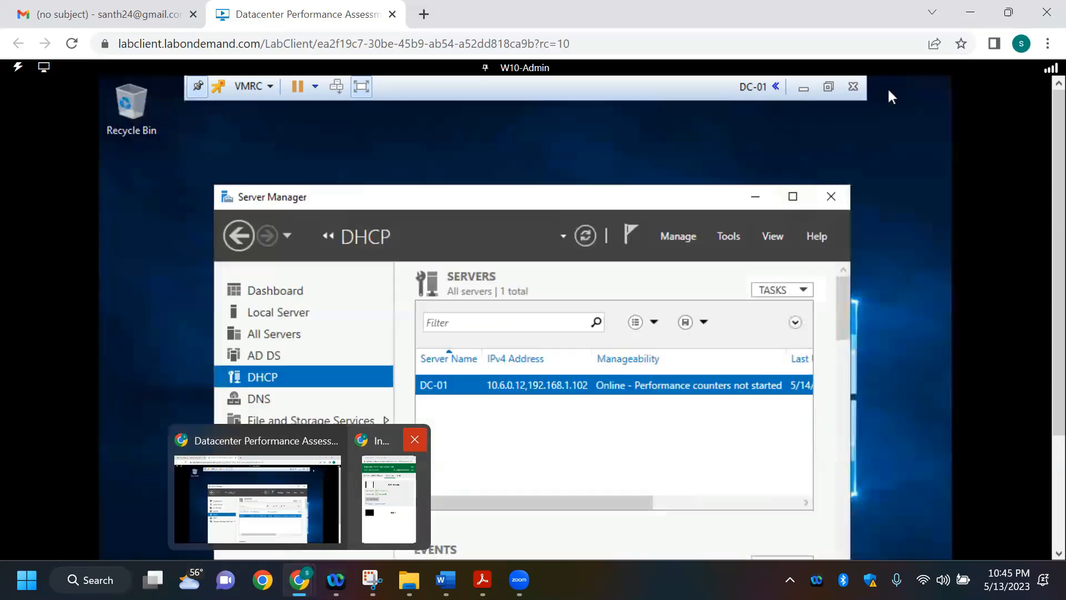
left_click(767, 208)
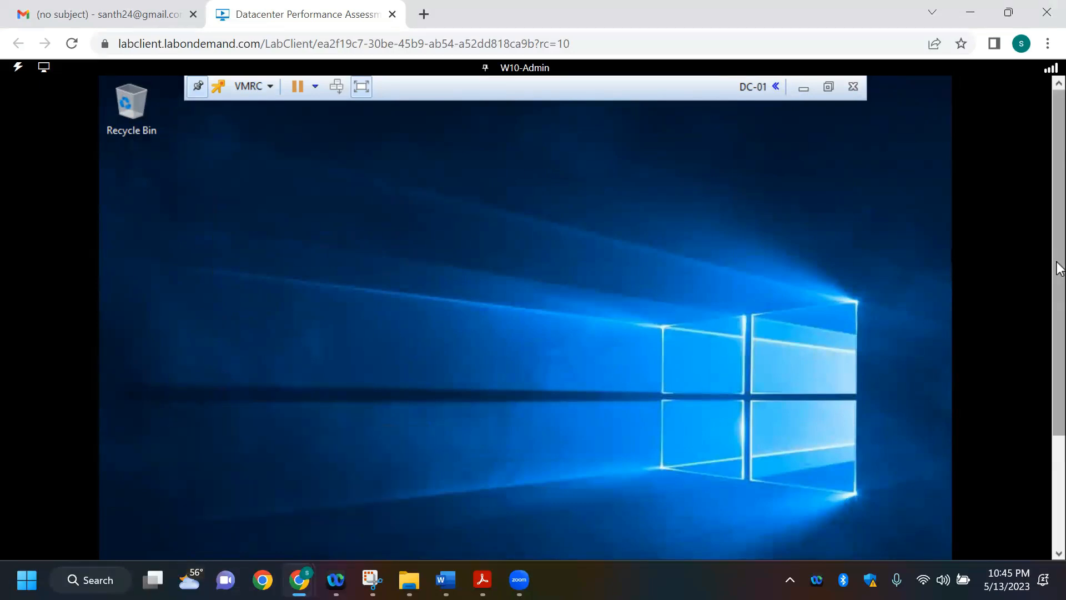
left_click_drag(1057, 333, 1057, 440)
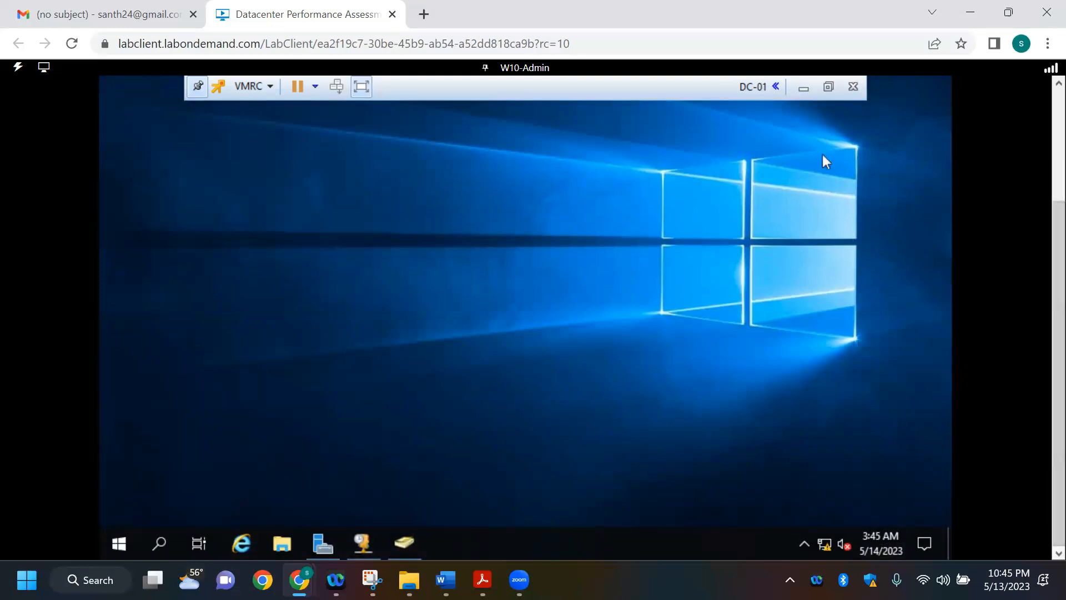
left_click(809, 88)
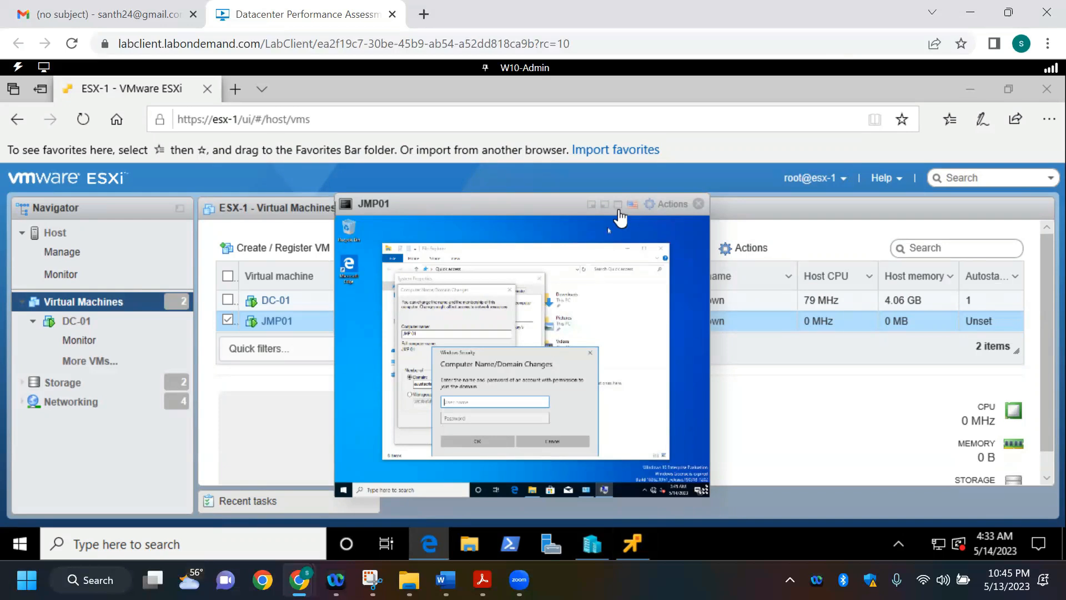
Step: Show the JMP01 console in full screen and enter Administrator as the user name in the domain credentials prompt
left_click(618, 205)
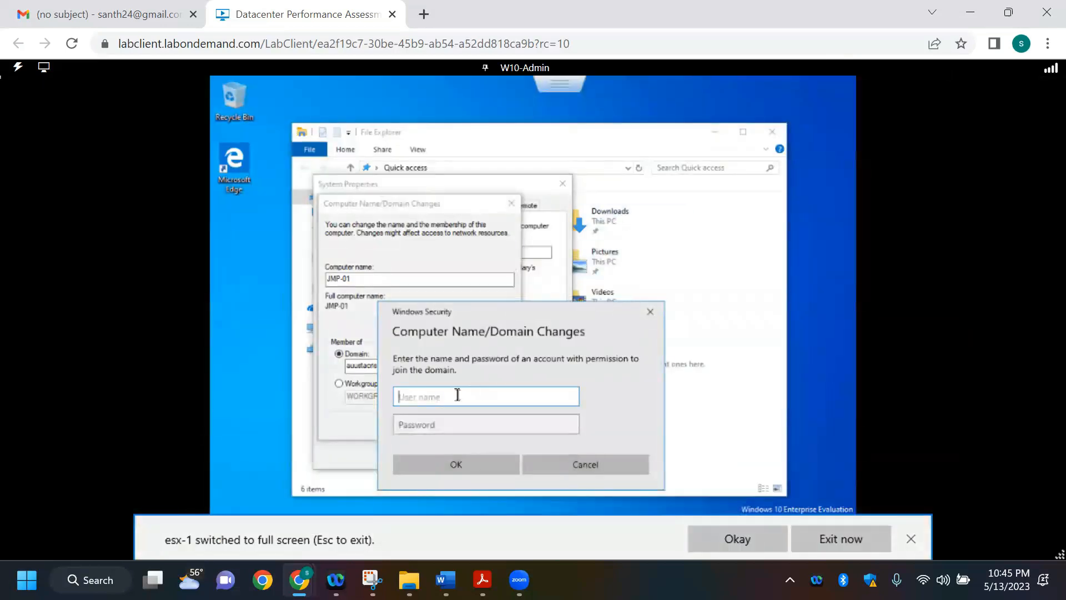
type("a")
key("BackSpace")
type("Ad")
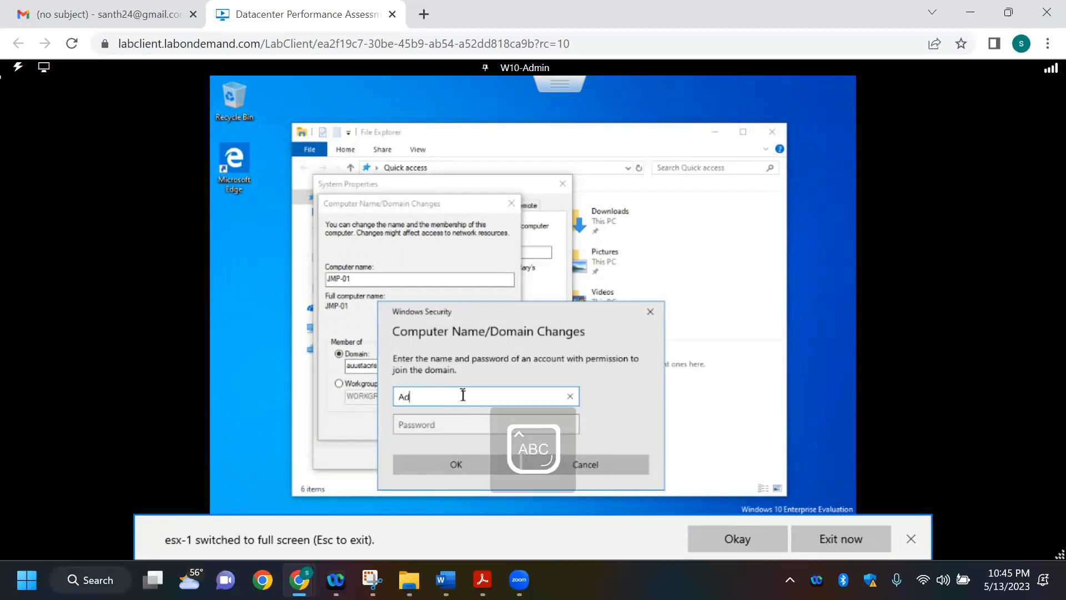
type("ministrator")
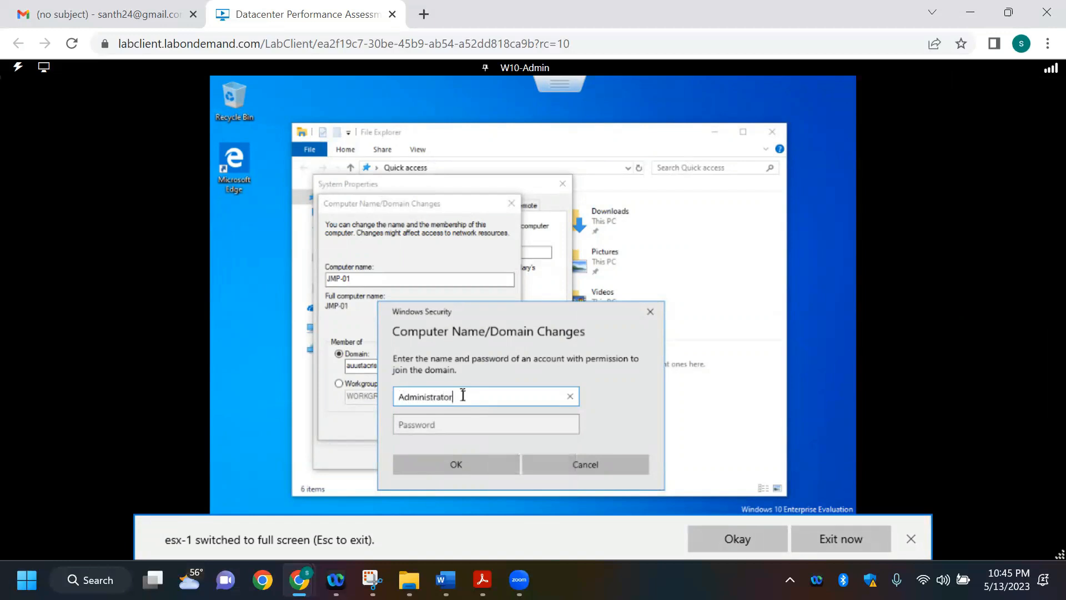
Step: Enter the domain administrator's account password, reveal it for checking and submit the credentials to join the domain
left_click(456, 422)
type("•••••••")
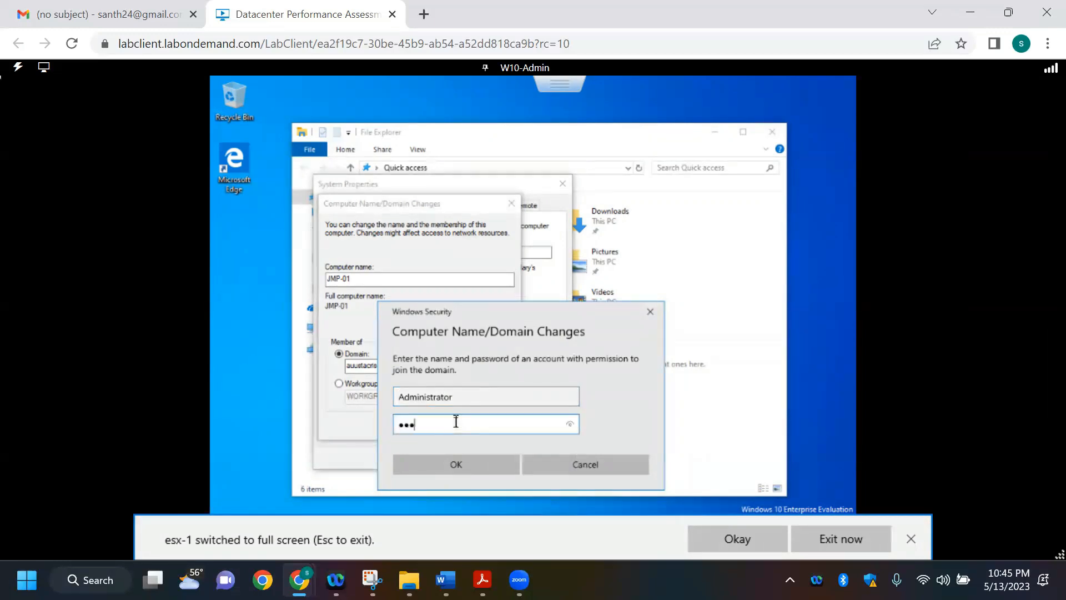
type("•••")
left_click(496, 461)
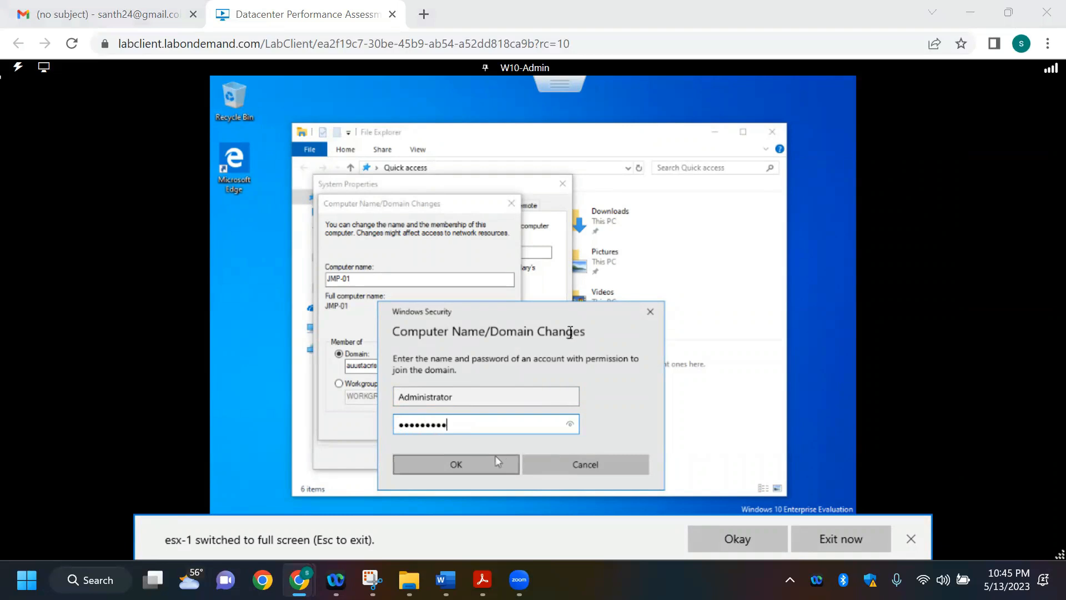
left_click(571, 424)
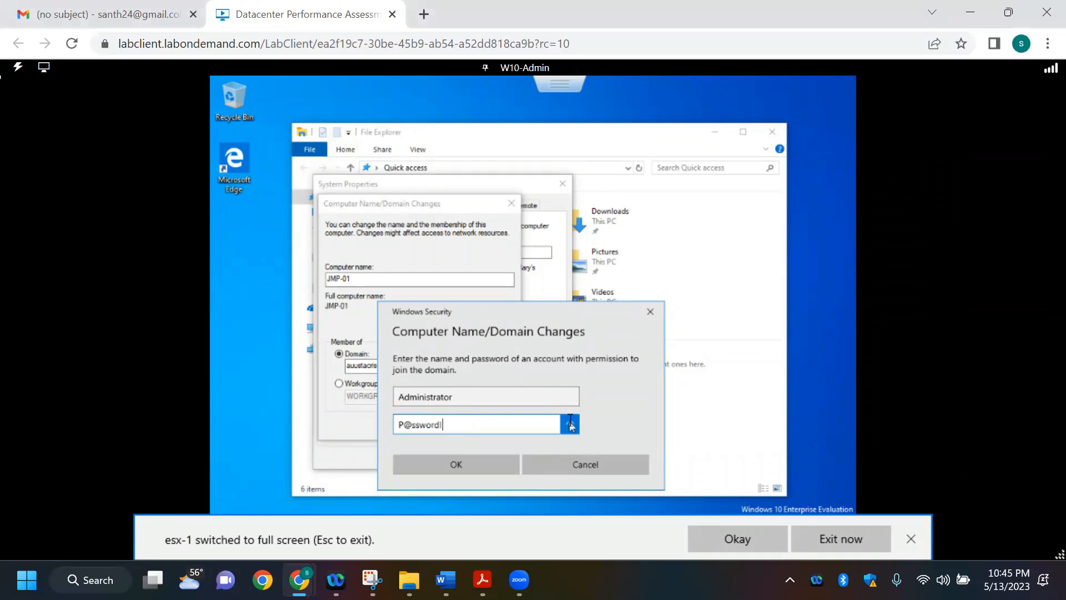
left_click(457, 463)
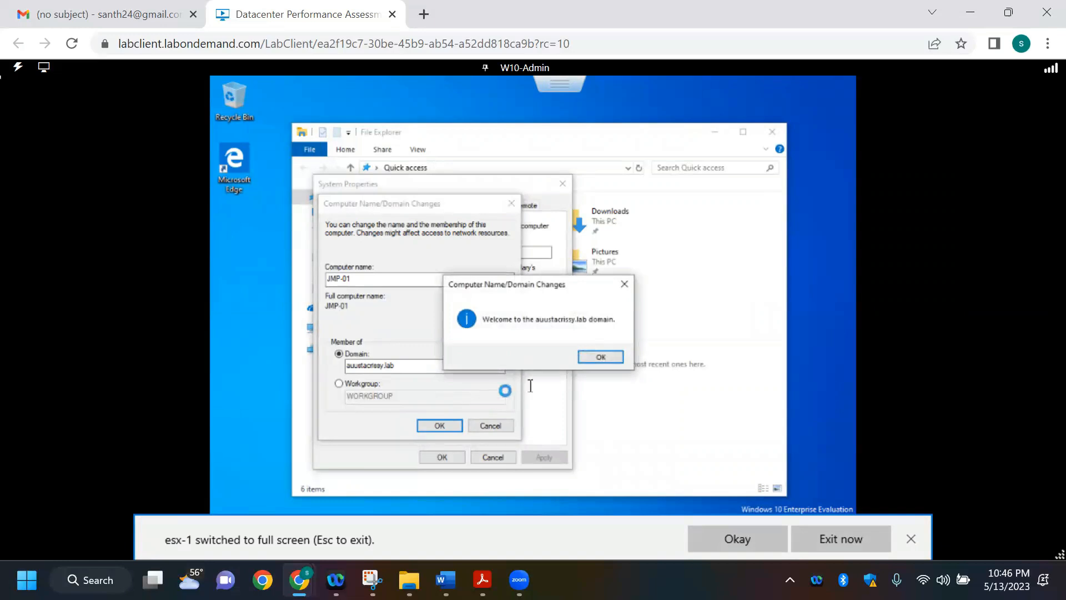
Step: Acknowledge the domain change messages, close System Properties and restart the computer immediately
left_click(599, 357)
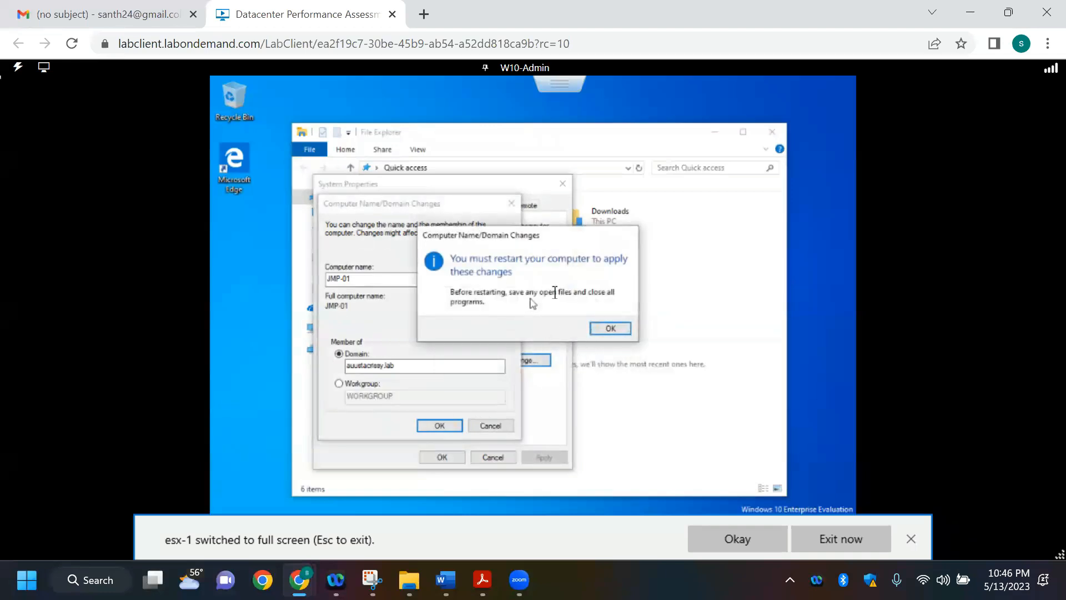
left_click(608, 330)
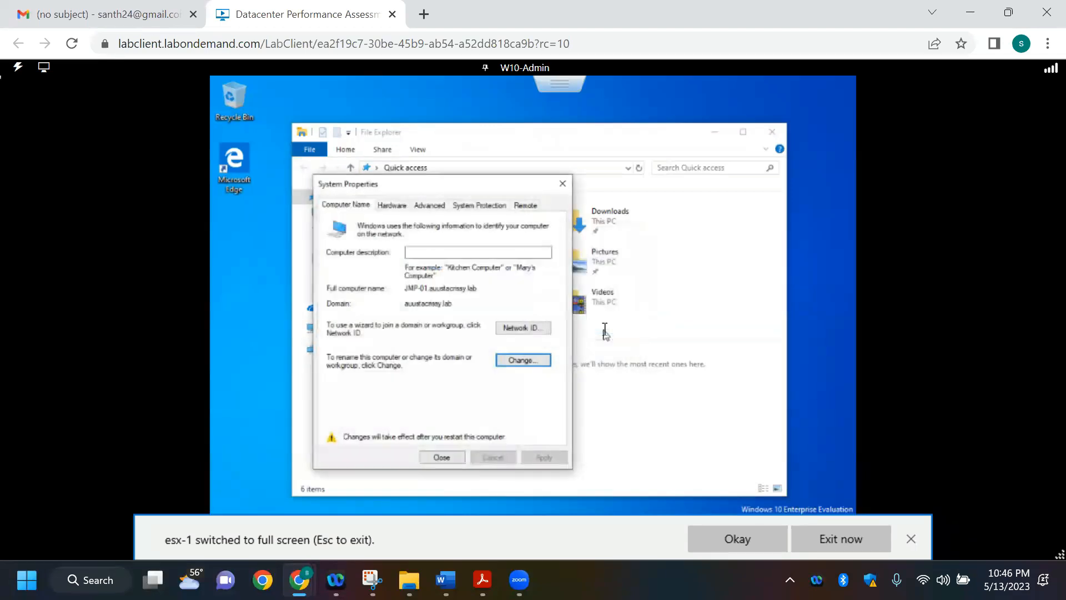
left_click(451, 456)
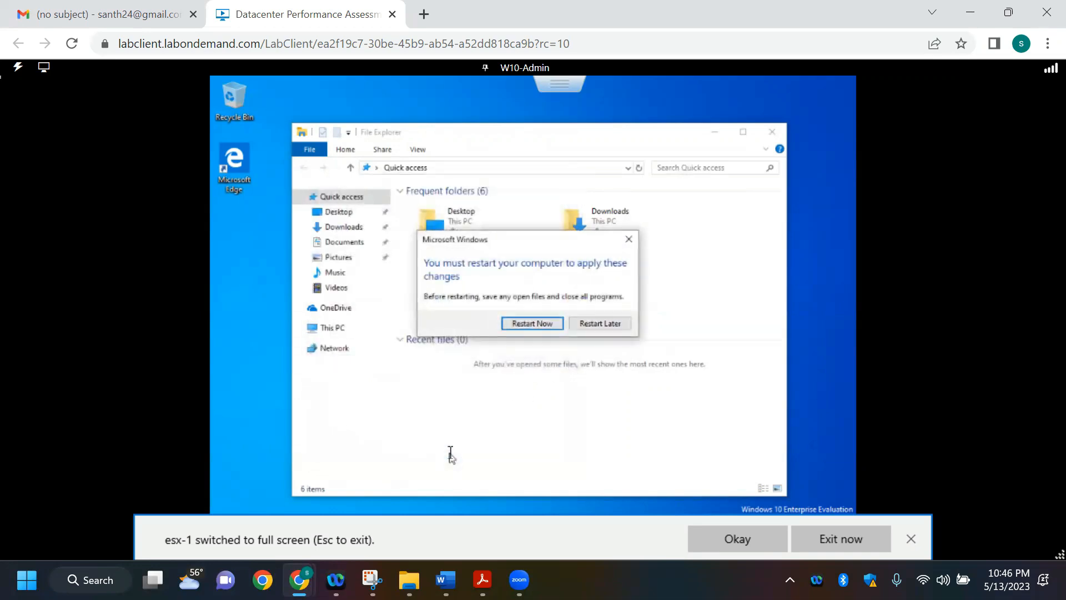
left_click(520, 324)
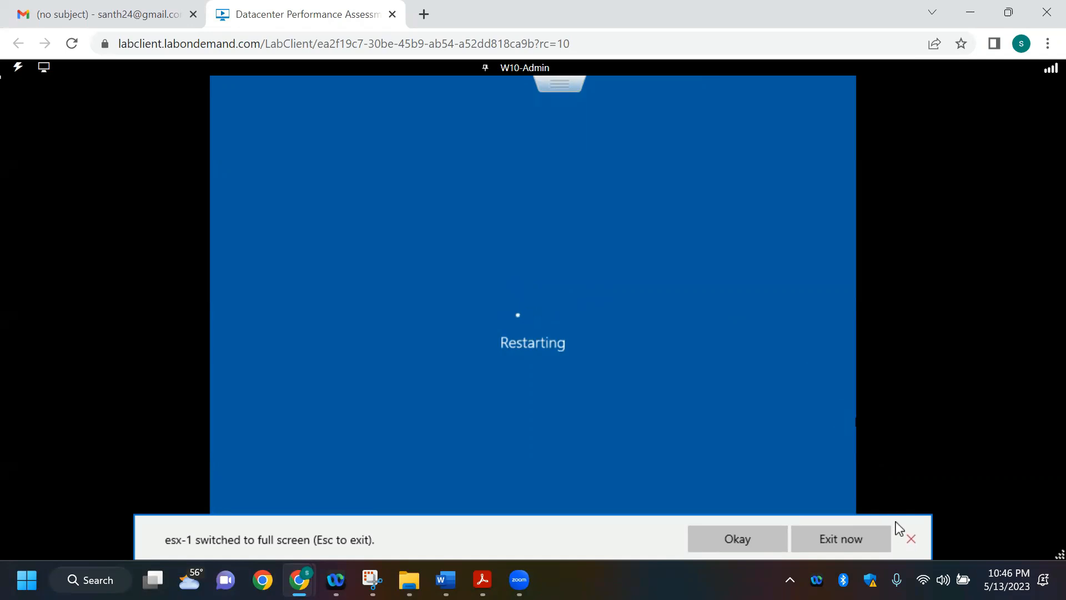
Step: Leave JMP01's full-screen console and switch to the DC-01 console
left_click(911, 539)
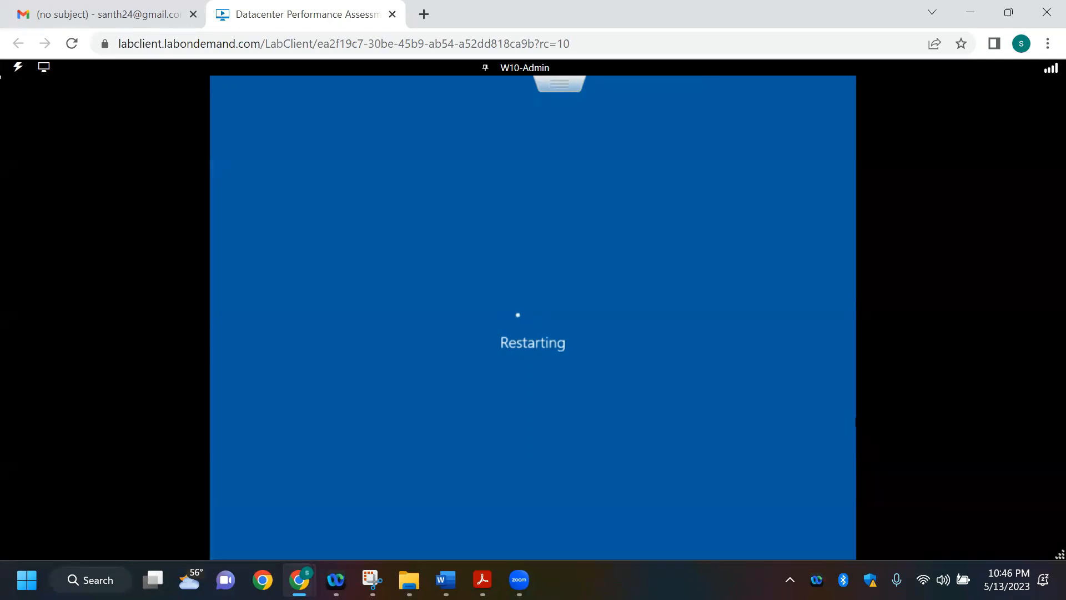
key("Escape")
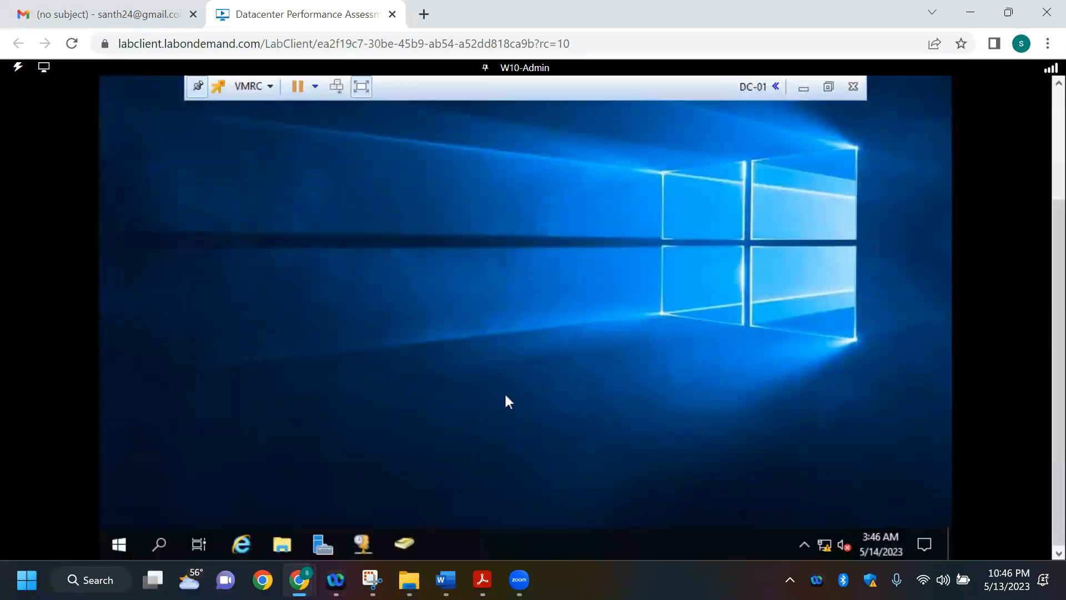
mouse_move(299, 579)
Step: Return to Active Directory Users and Computers and check the auustacrissy.lab Computers container for the joined machine
left_click(328, 545)
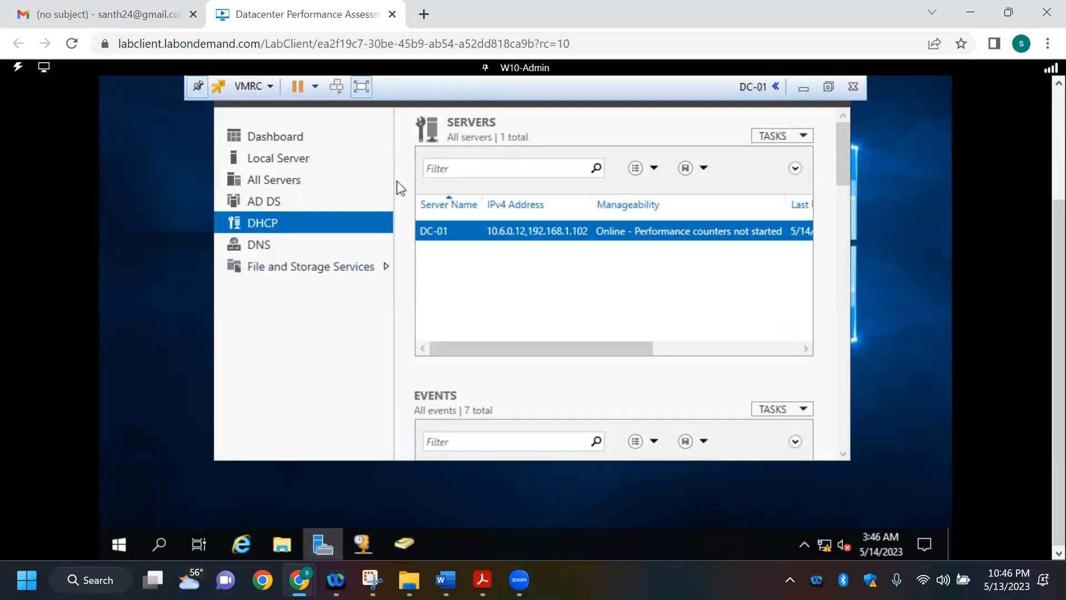
left_click(277, 202)
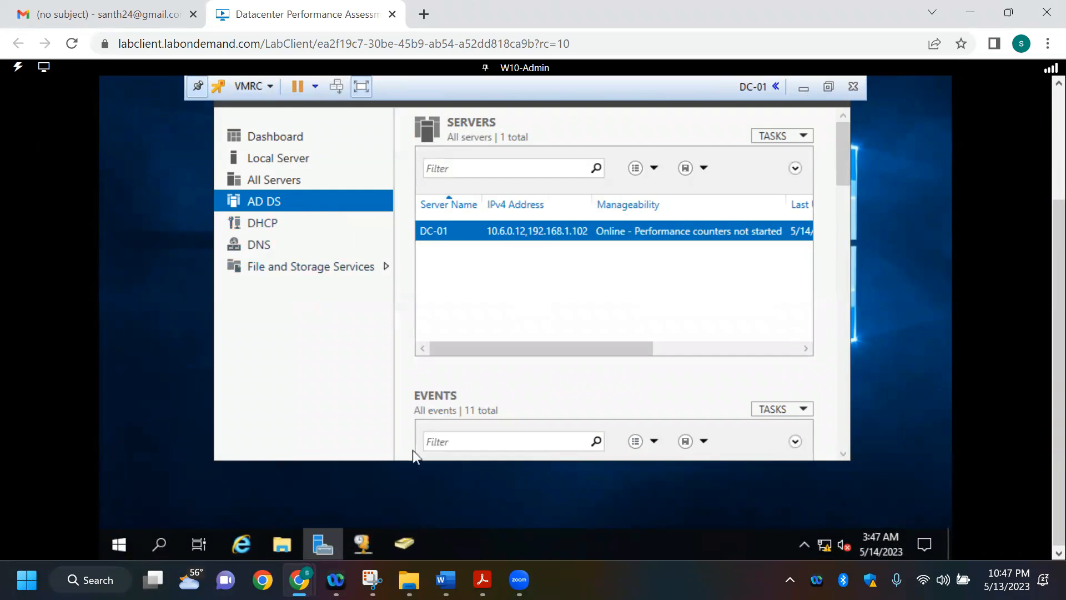
mouse_move(369, 538)
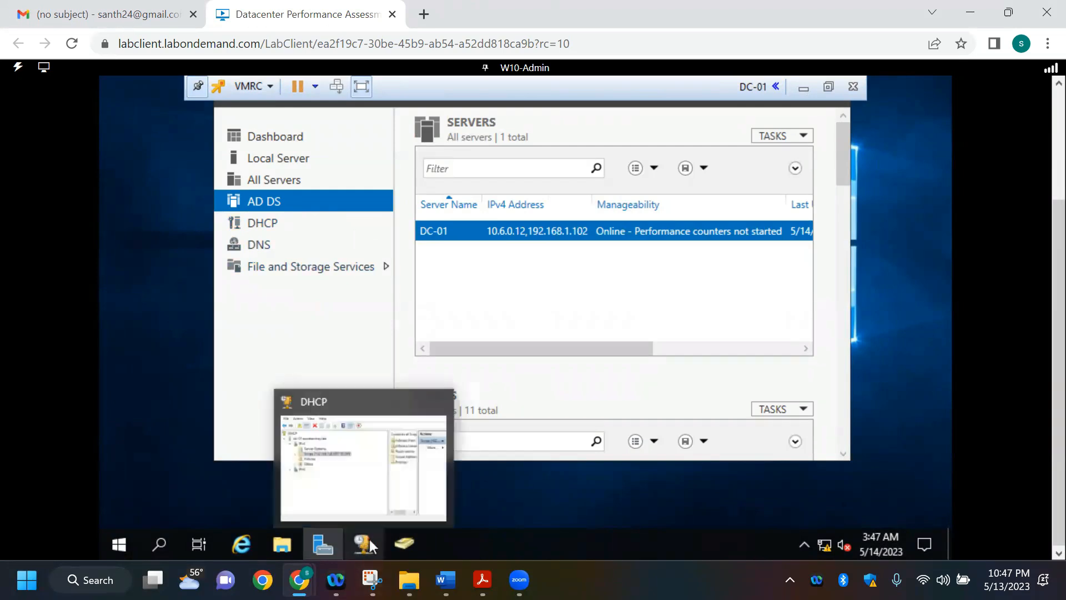
left_click(408, 544)
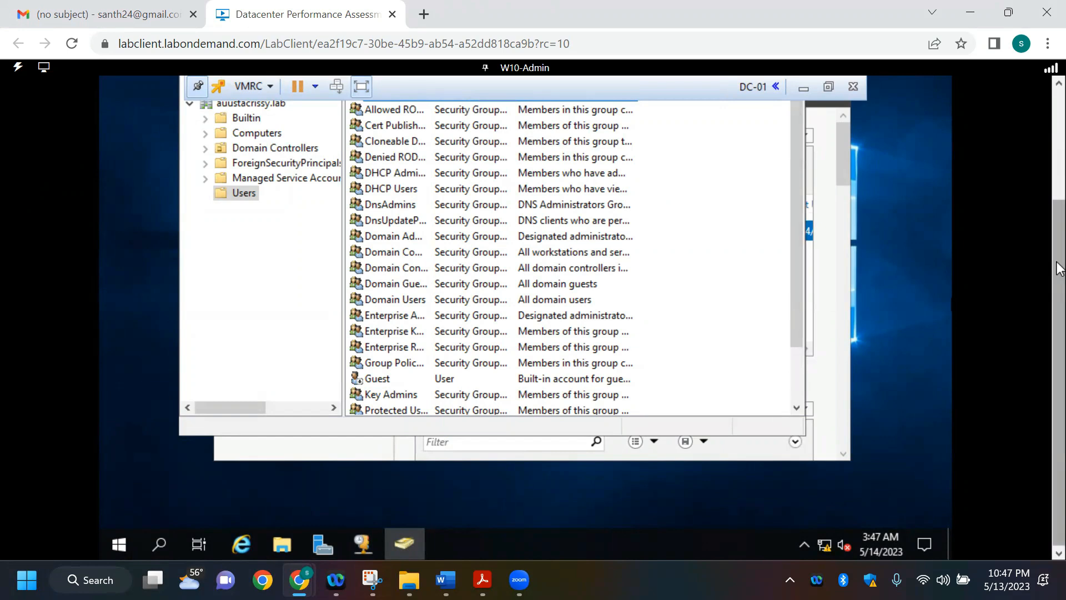
scroll(1058, 236, "up", 2)
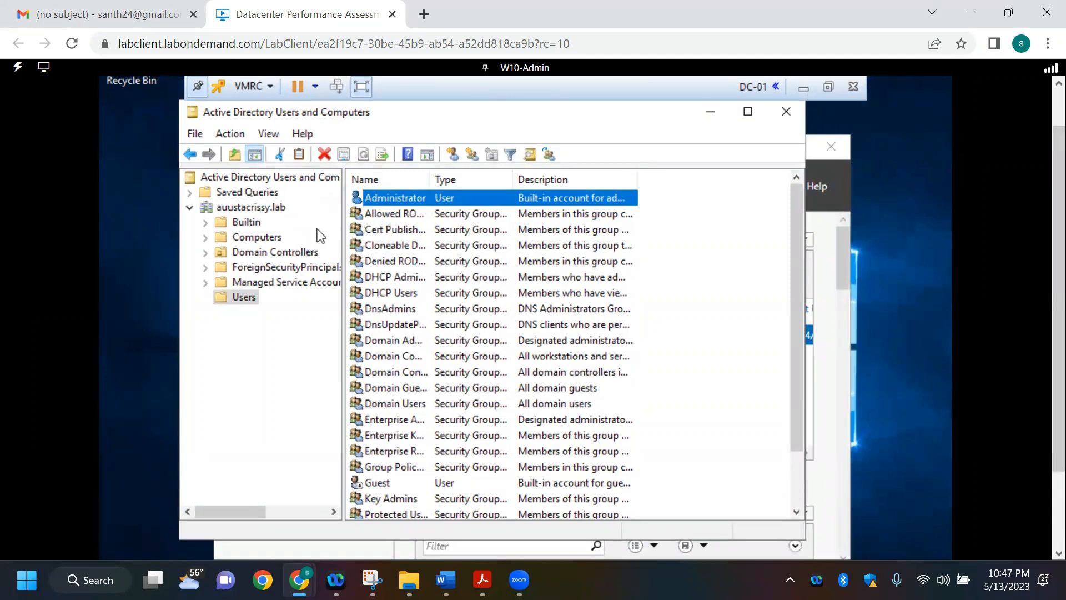
left_click(251, 239)
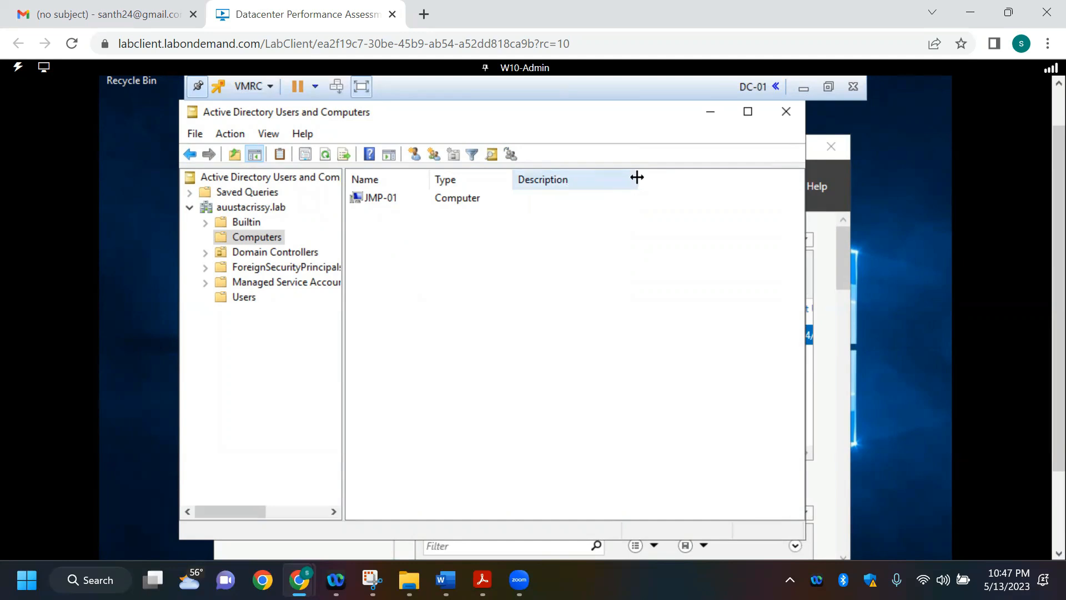
Step: Minimize Active Directory Users and Computers, leave the DC-01 console and return to the JMP01 console
left_click(712, 114)
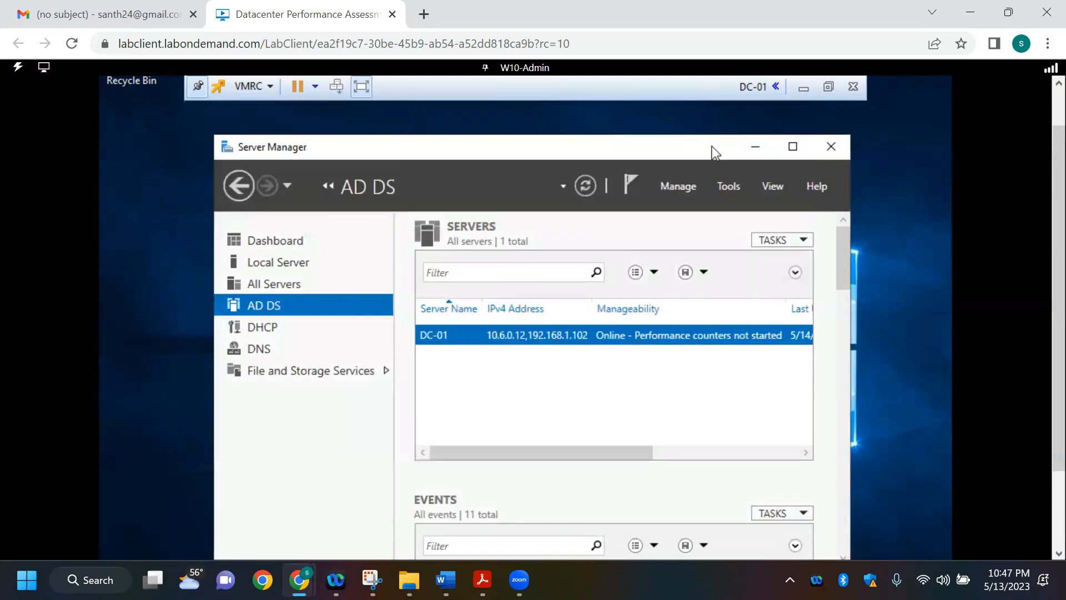
left_click(755, 148)
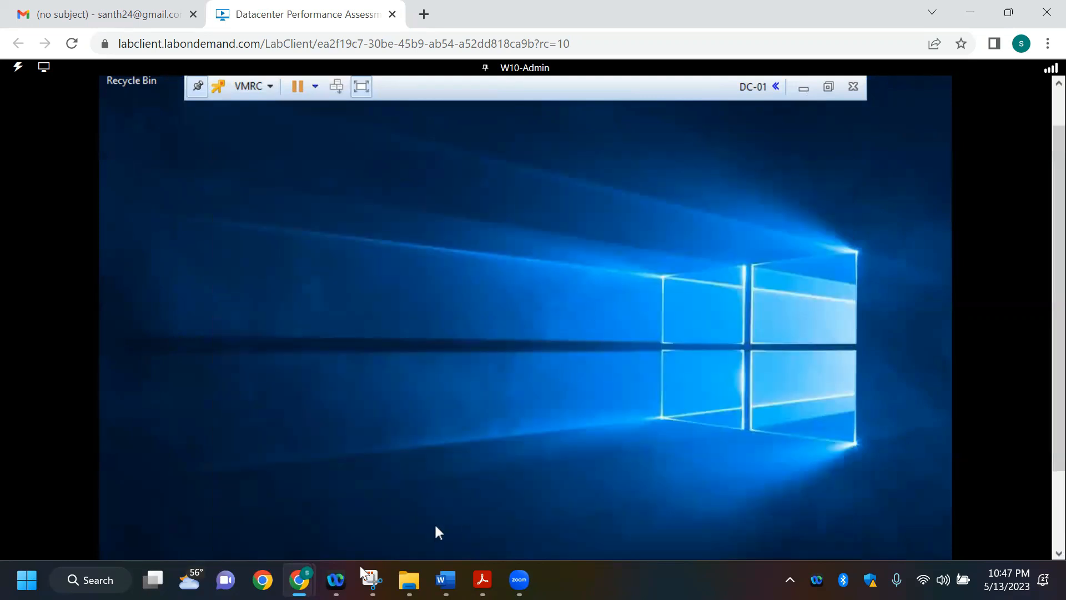
mouse_move(303, 555)
left_click(300, 529)
mouse_move(299, 577)
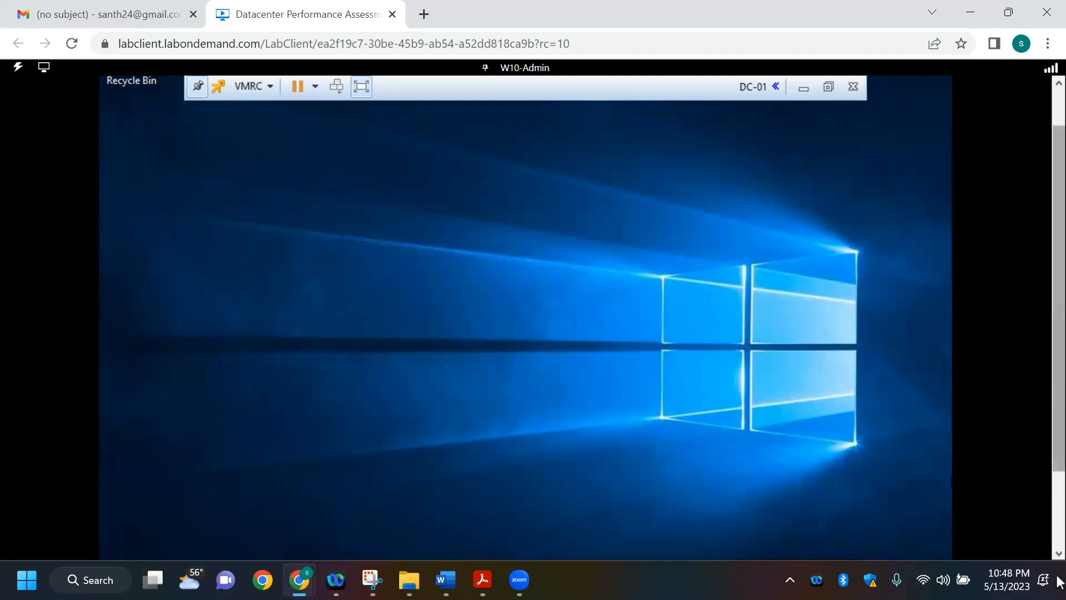
scroll(544, 530, "down", 2)
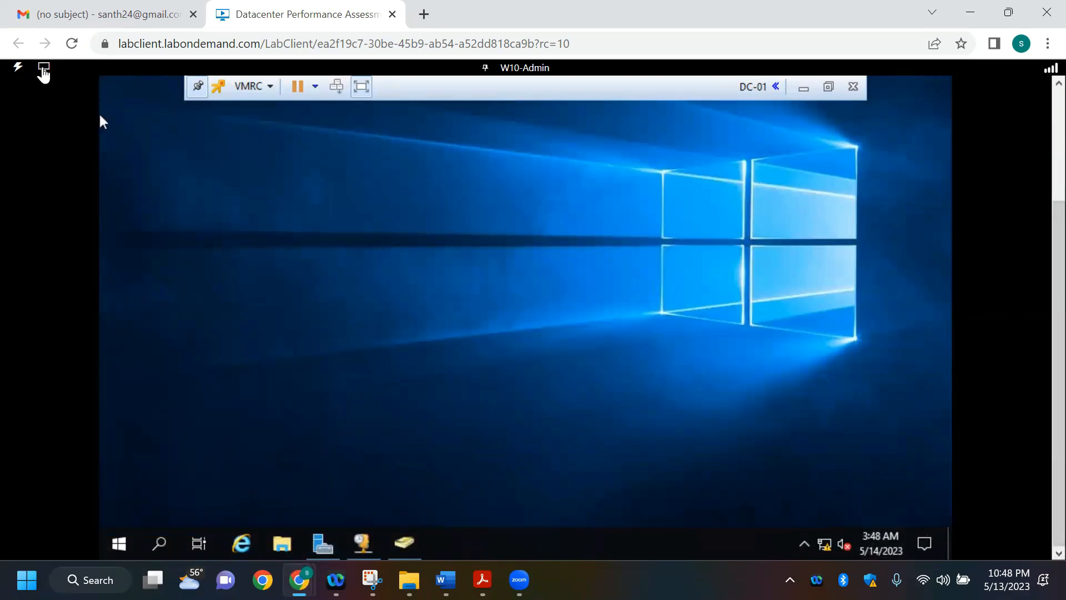
left_click(44, 68)
left_click(312, 542)
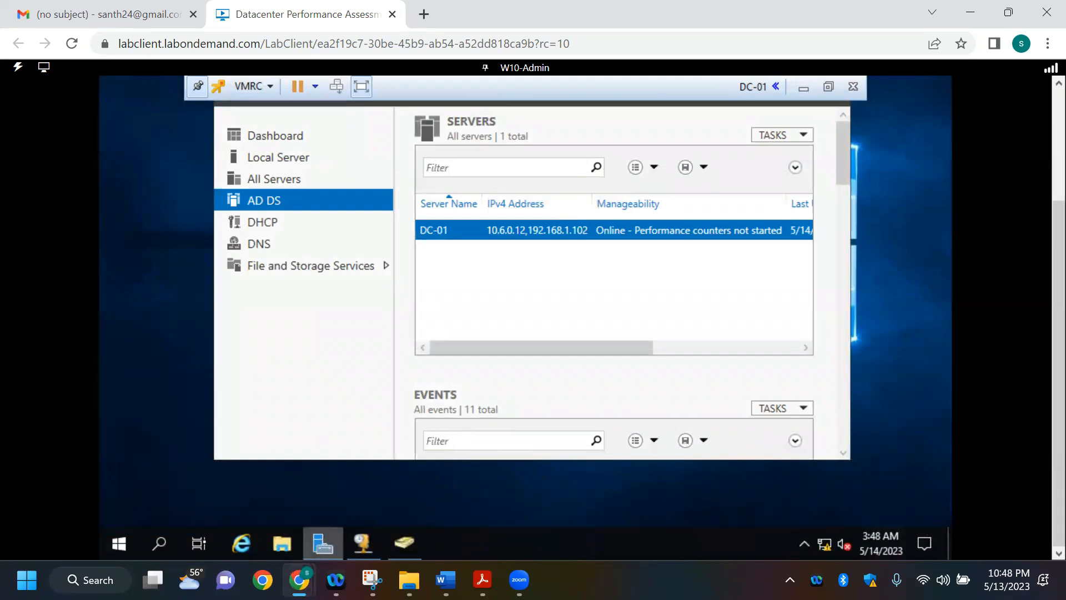
mouse_move(322, 541)
mouse_move(298, 580)
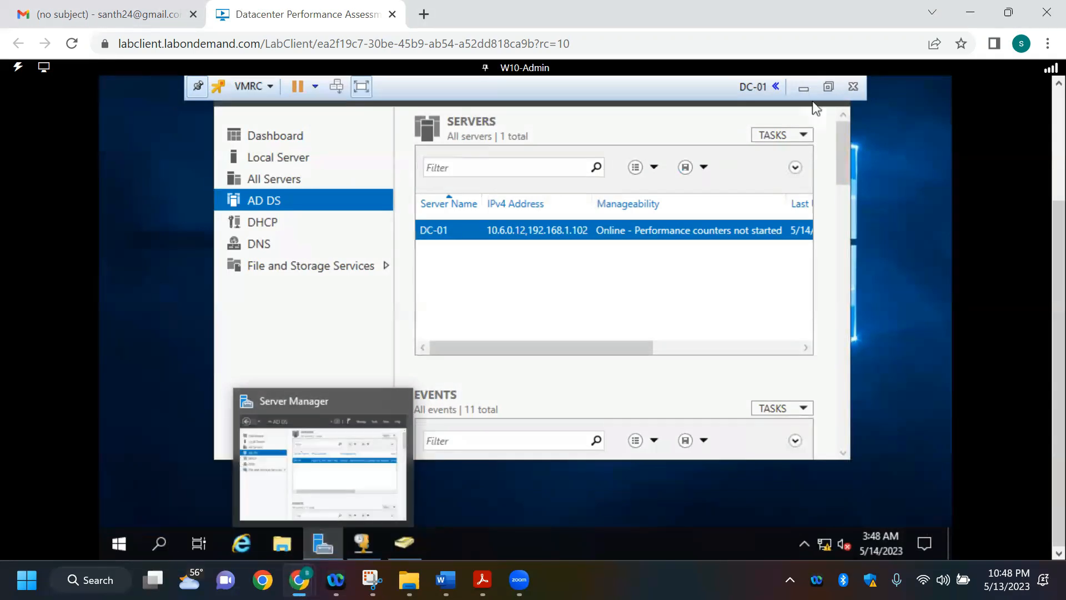
left_click(803, 89)
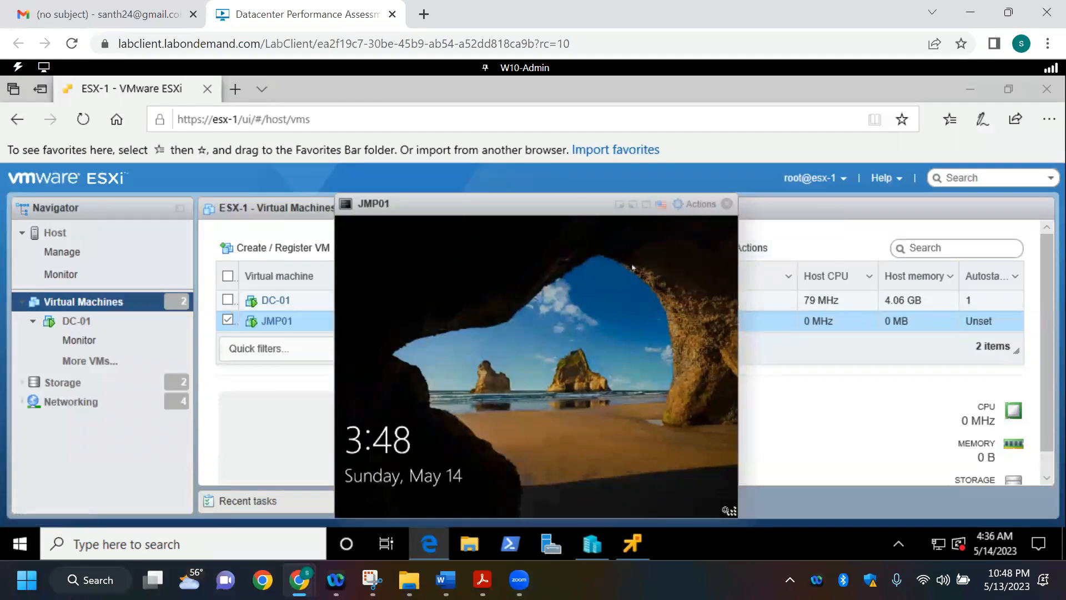
Step: Bring up JMP01's sign-in screen and enter the local jmp01 account's password
left_click(552, 307)
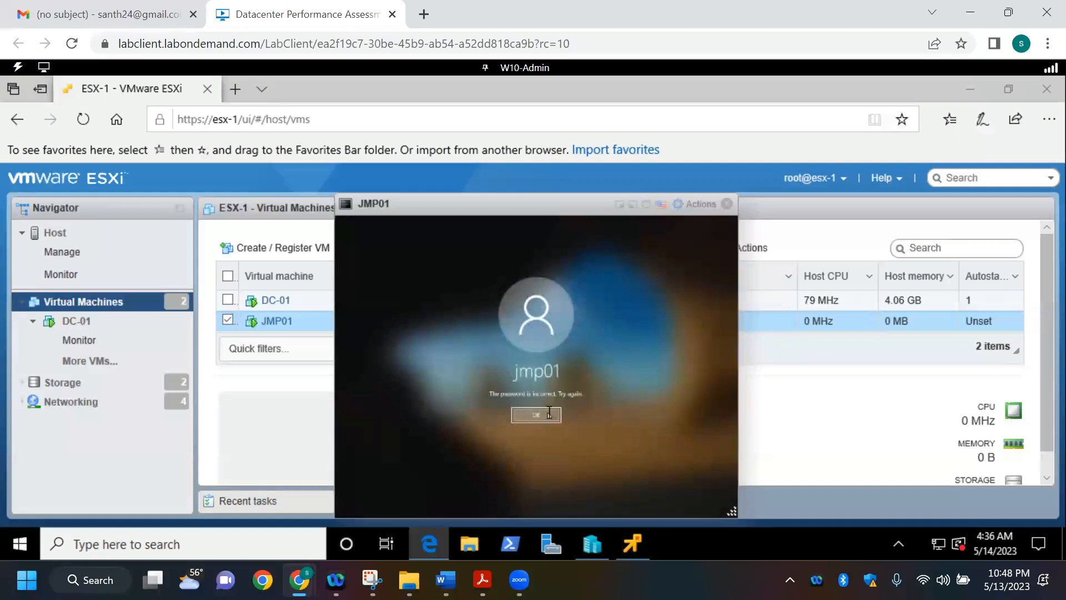
left_click(548, 413)
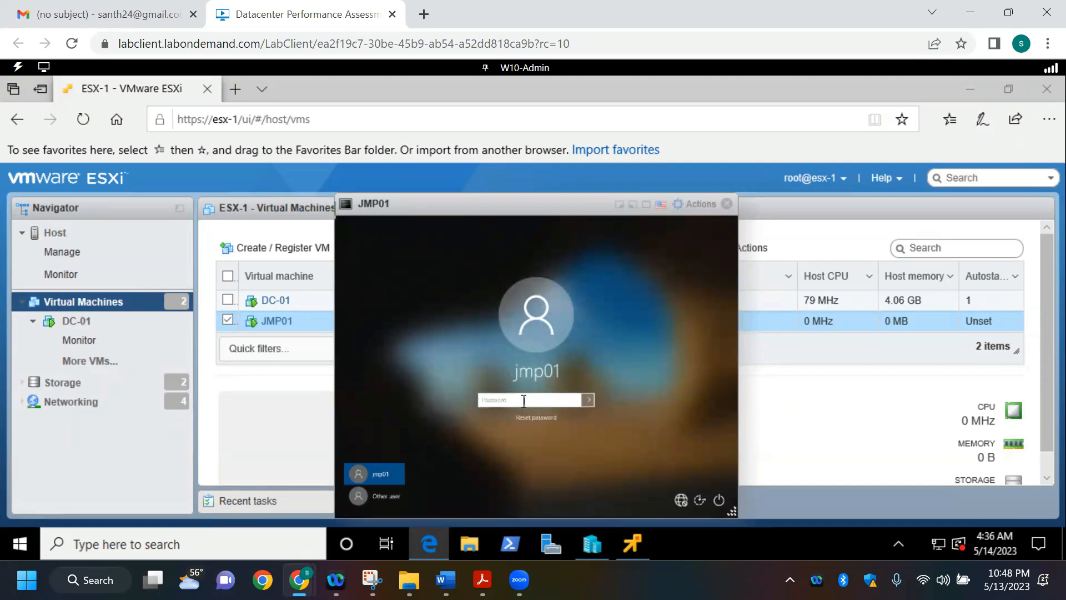
type("••••••••••")
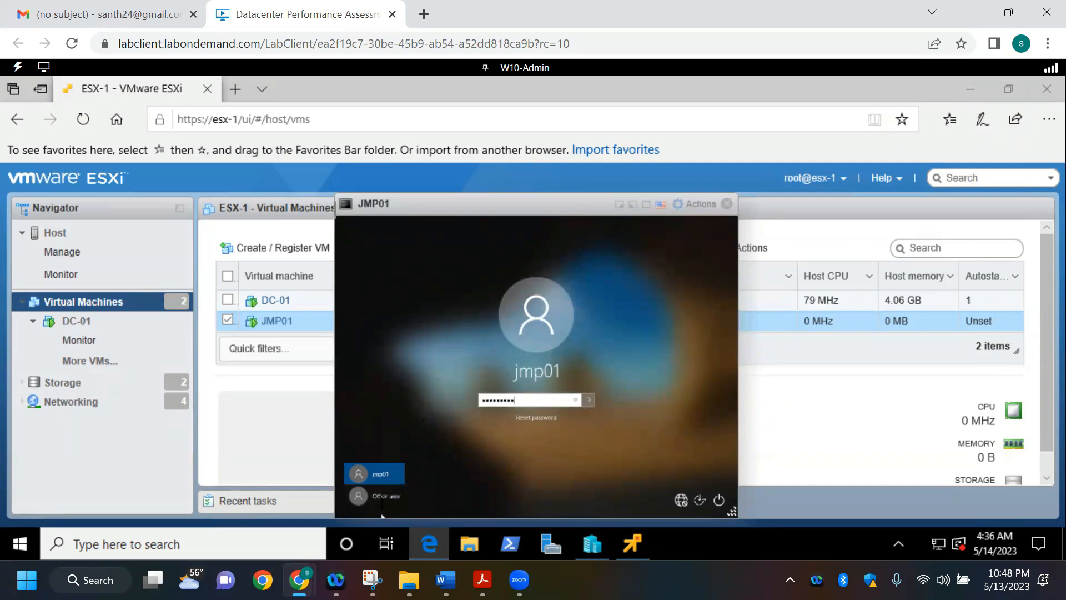
Step: Switch JMP01's sign-in to Other user and enter Adminstrator as the user name
left_click(383, 495)
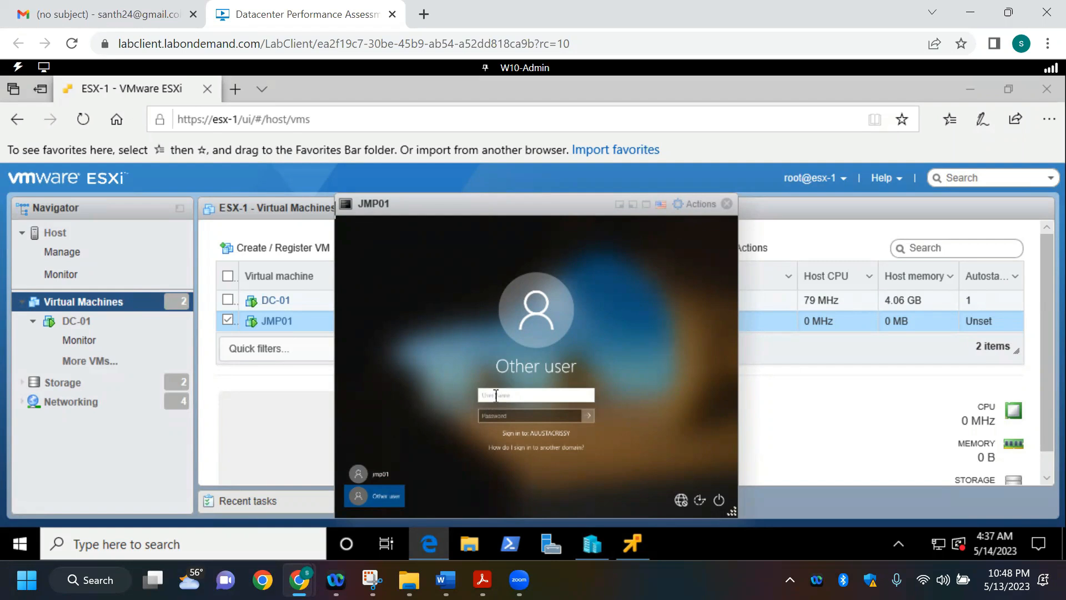
key("Caps_Lock")
type("A")
key("Caps_Lock")
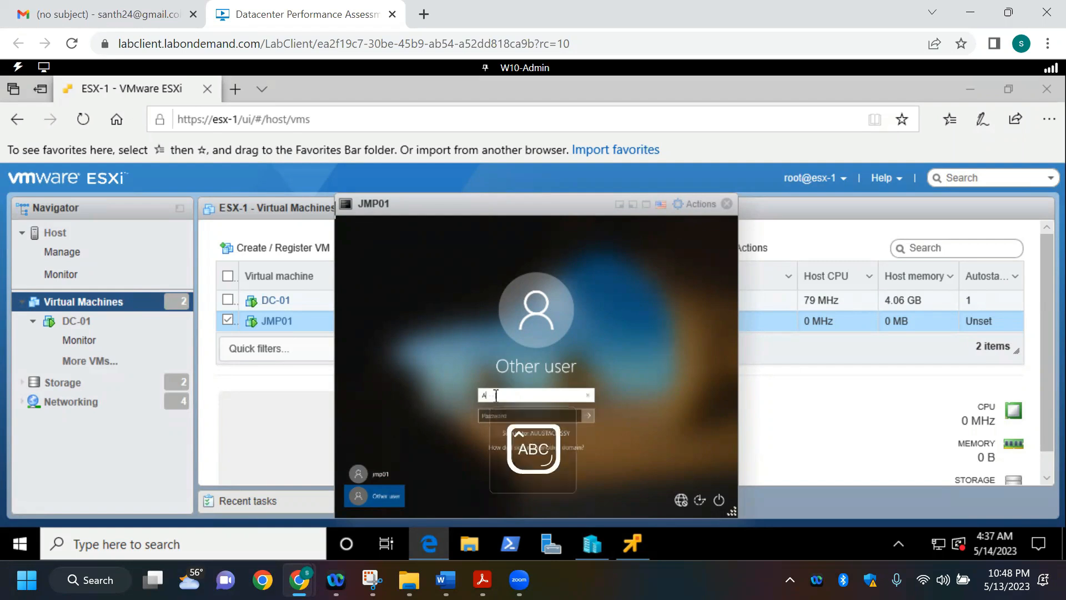
type("dmin")
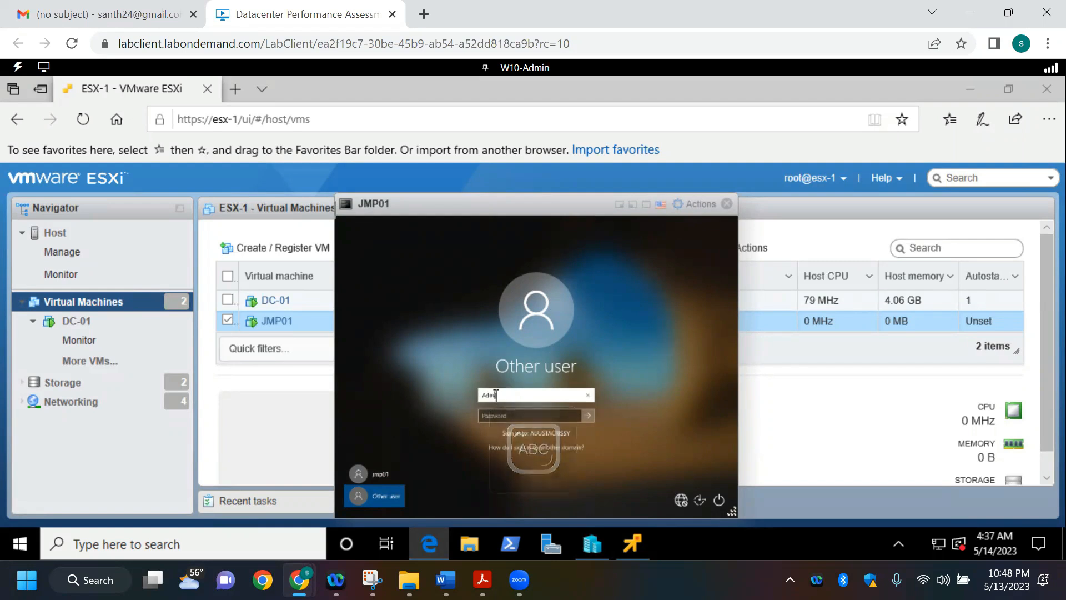
type("istrator")
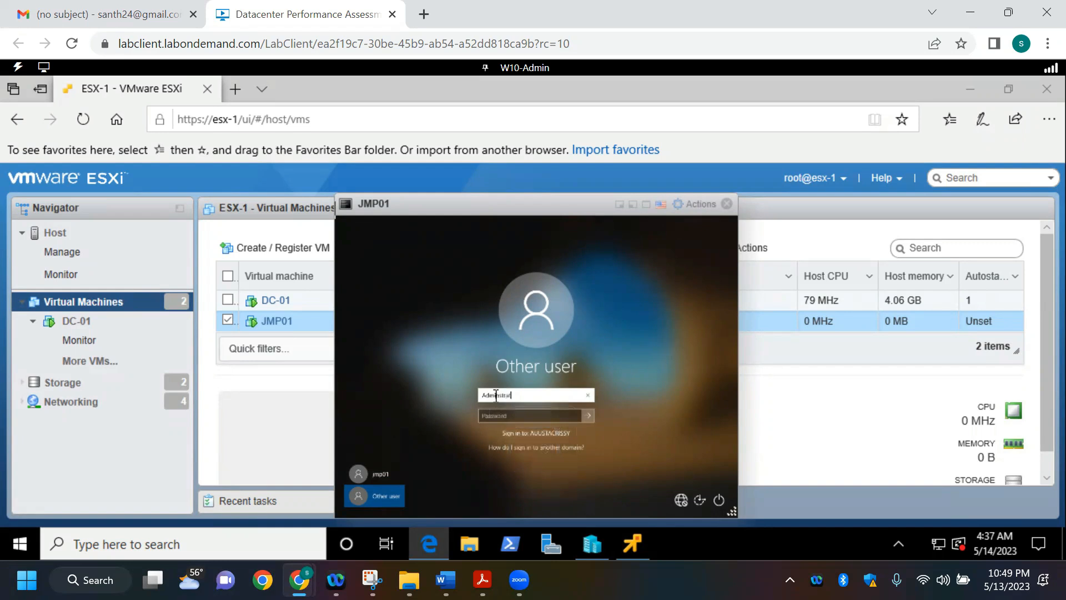
Step: Enter the Adminstrator account's password and try to sign in to the AUUSTACRISSY domain
left_click(530, 411)
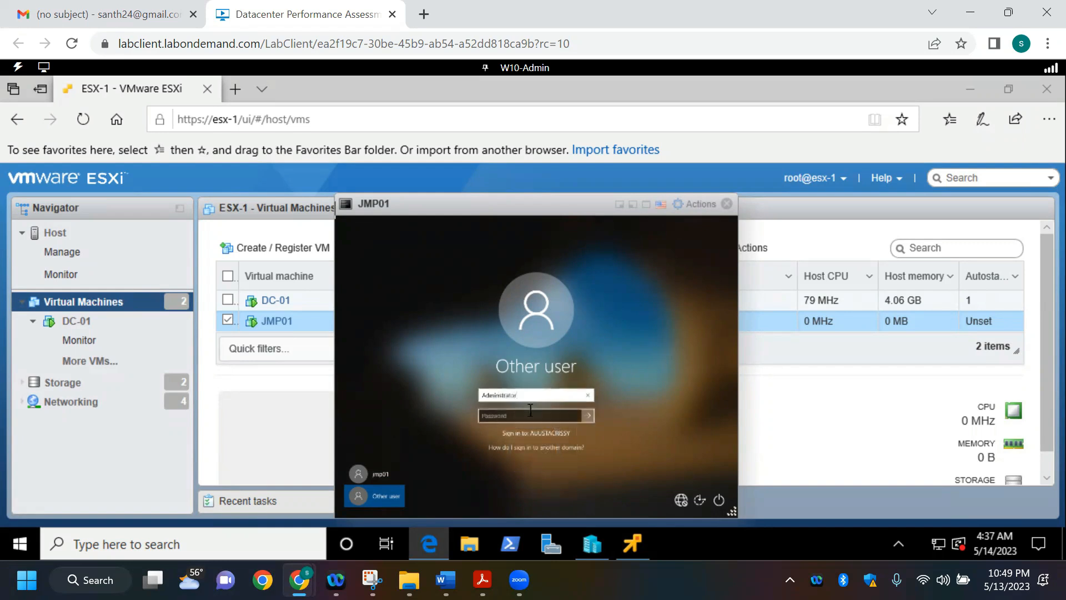
type("Passwor")
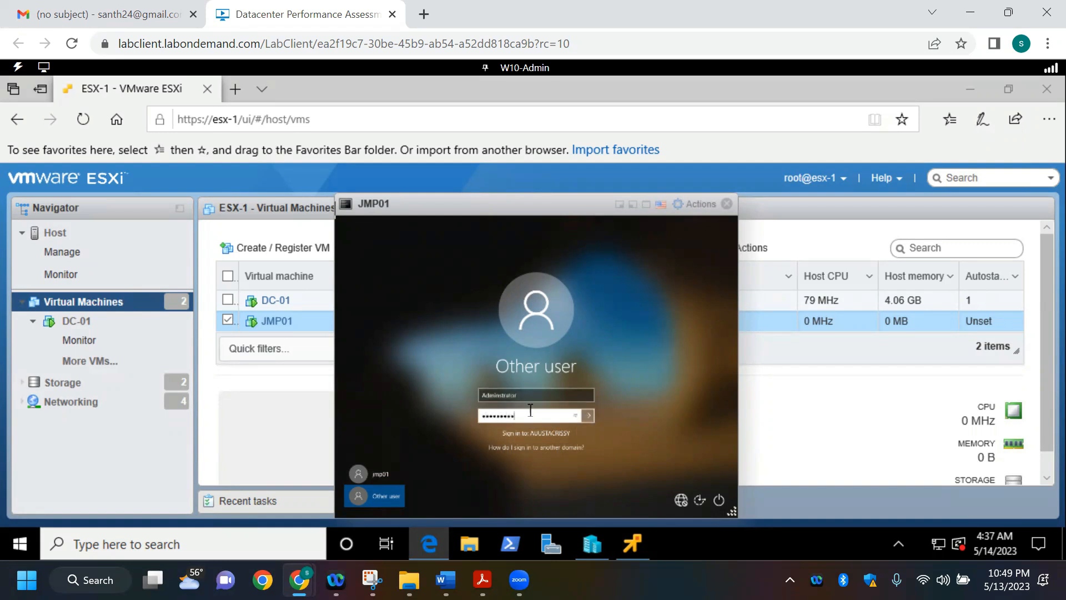
left_click(588, 416)
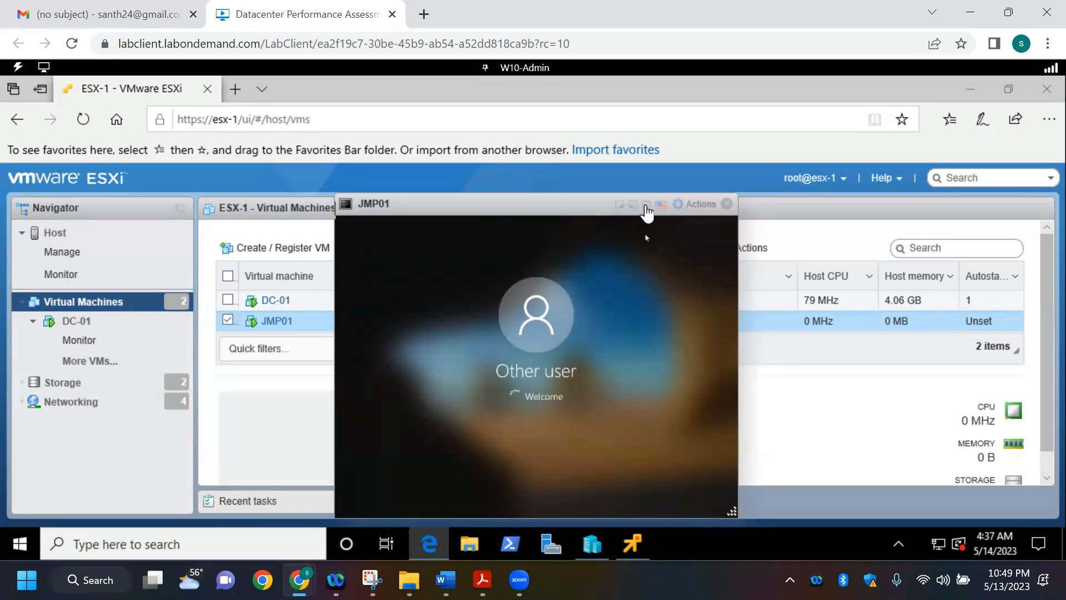
Step: Show JMP01's console in full screen and acknowledge the sign-in message
left_click(646, 203)
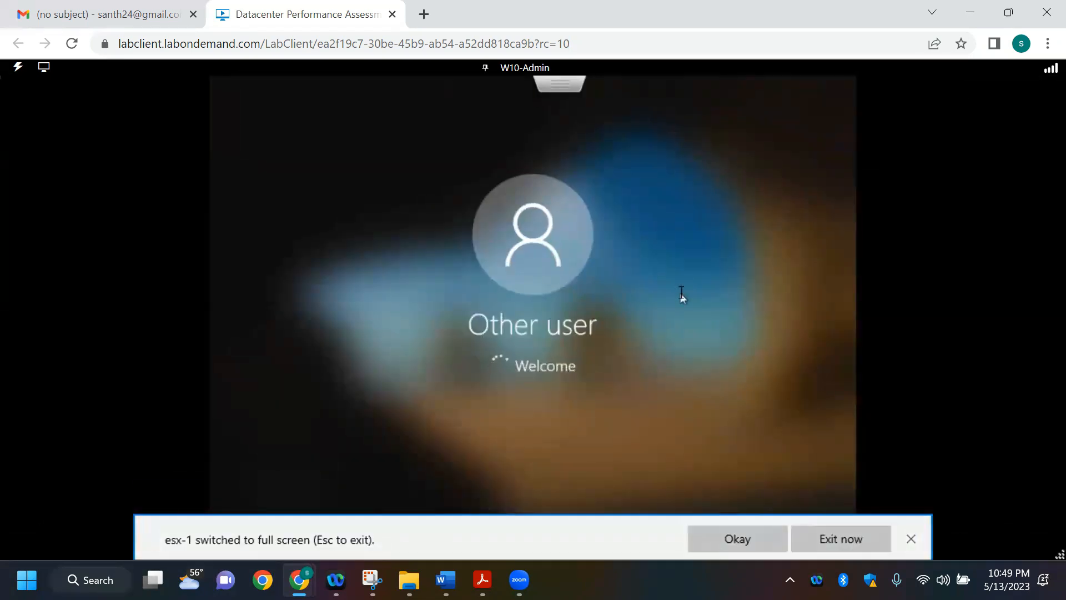
left_click(910, 538)
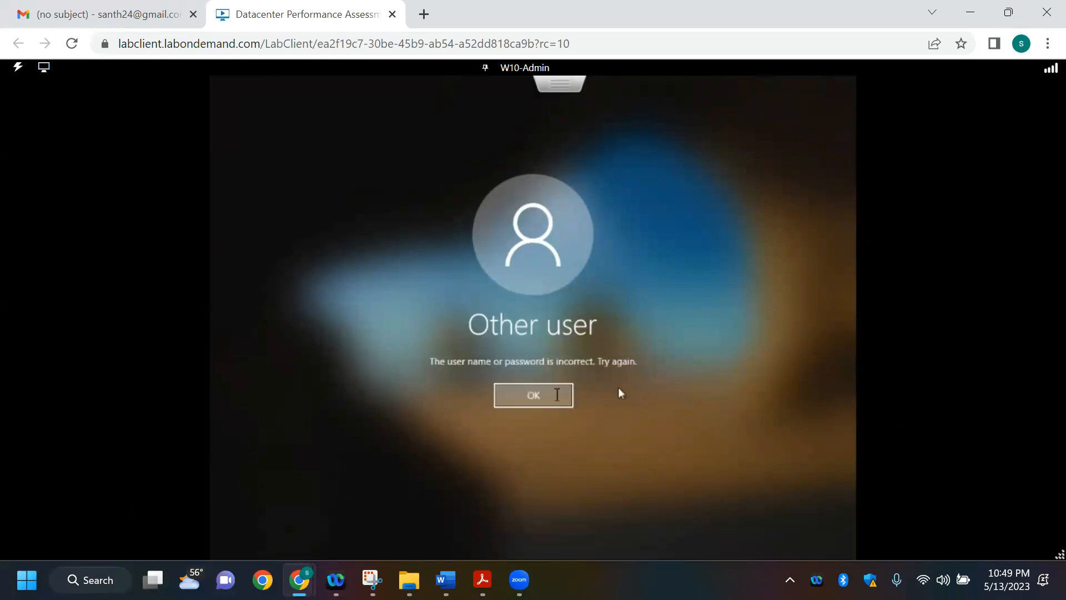
left_click(555, 395)
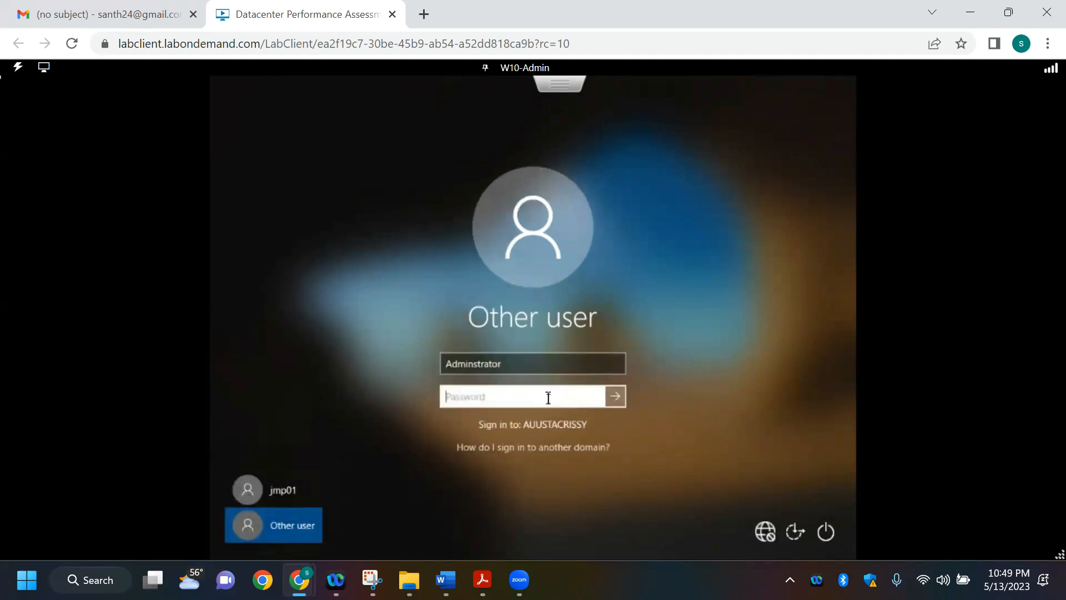
Step: Re-enter the Adminstrator account's password, reveal it for checking and try signing in again
type("P")
type("assw0rd!")
type("!")
left_click(596, 397)
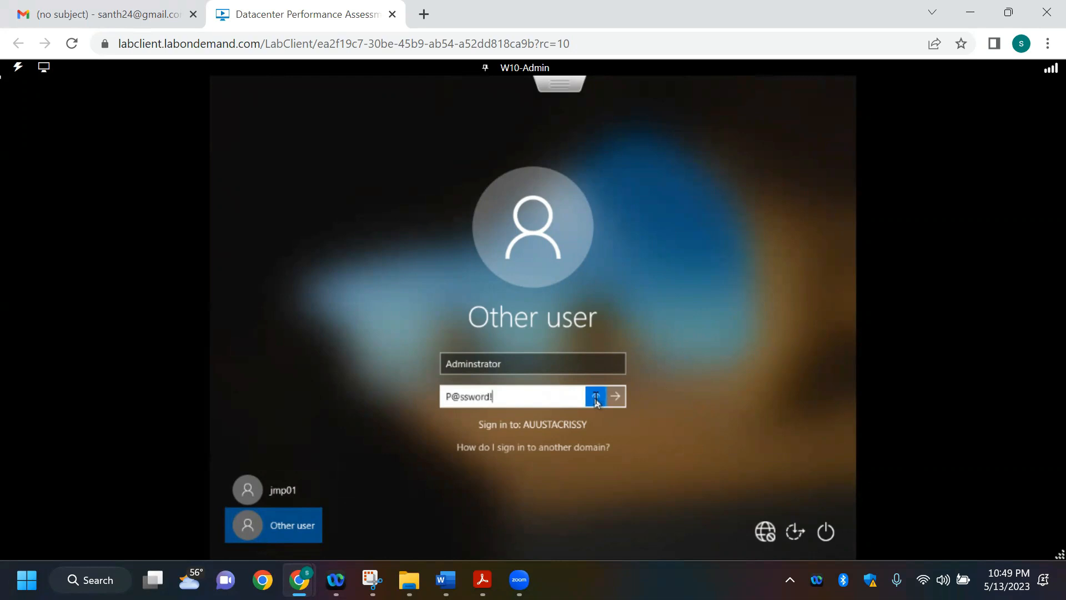
left_click(616, 401)
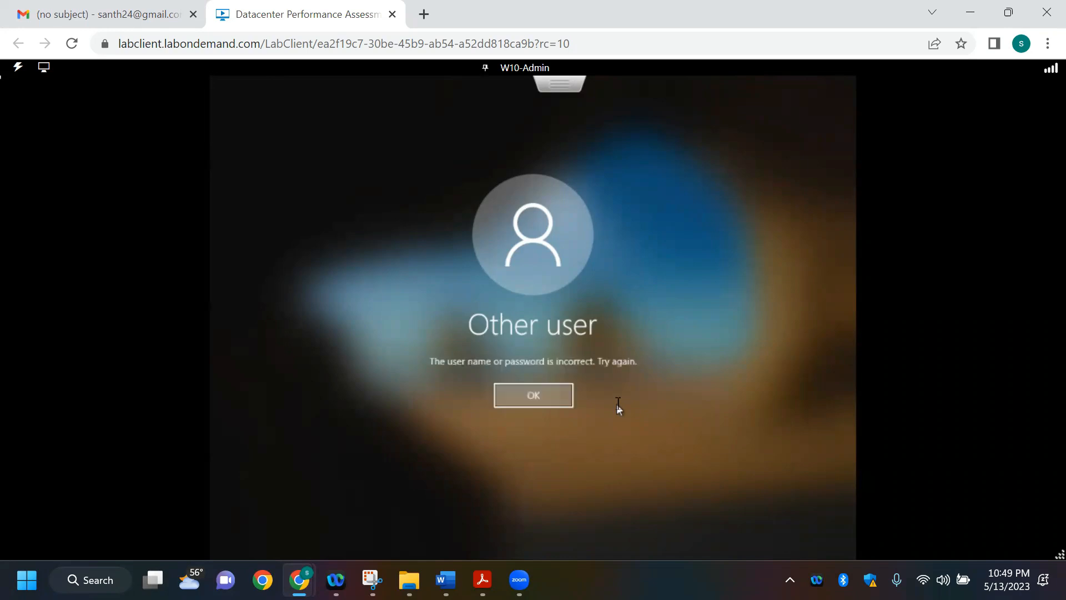
left_click(555, 399)
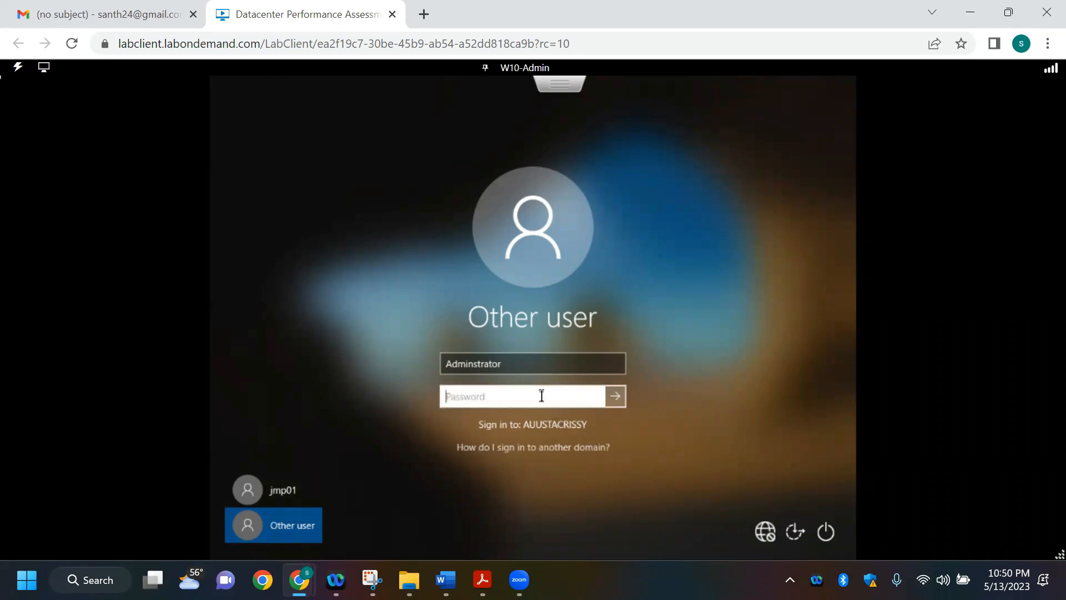
Step: Make another sign-in attempt as Adminstrator with the password retyped and revealed, and dismiss the message
type("Passw0rd!")
left_click(596, 397)
left_click(616, 396)
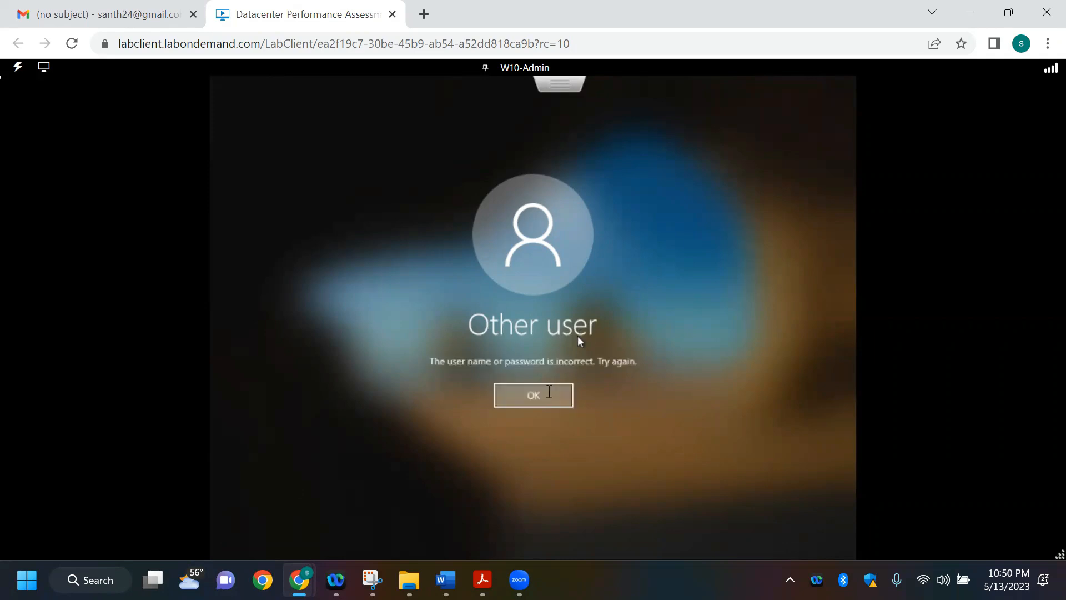
left_click(540, 398)
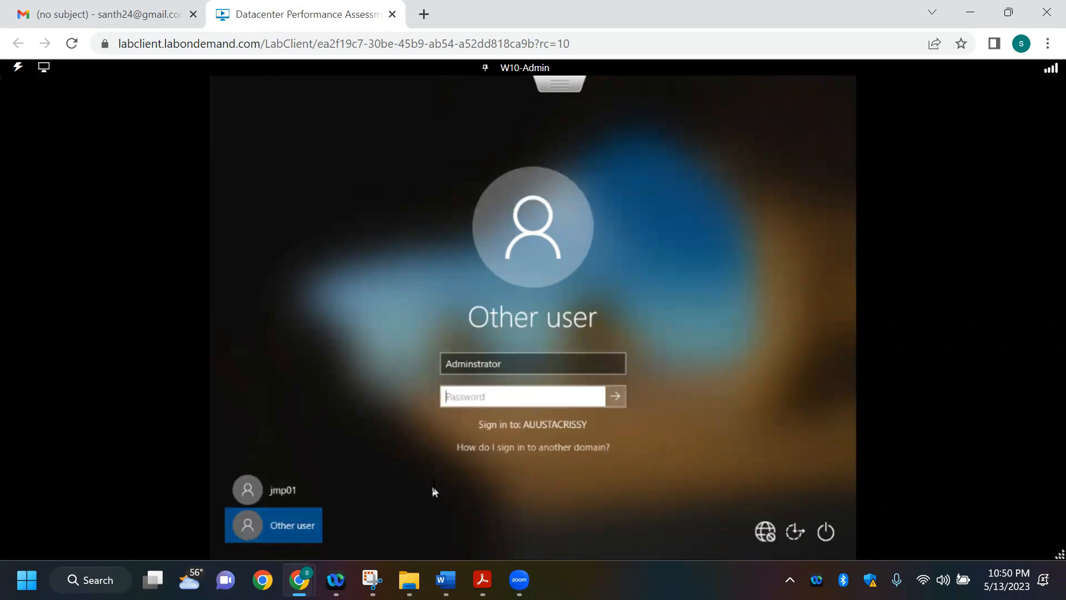
Step: Replace the sign-in user name with the domain-qualified account auustacrissy\Administrator
left_click(516, 364)
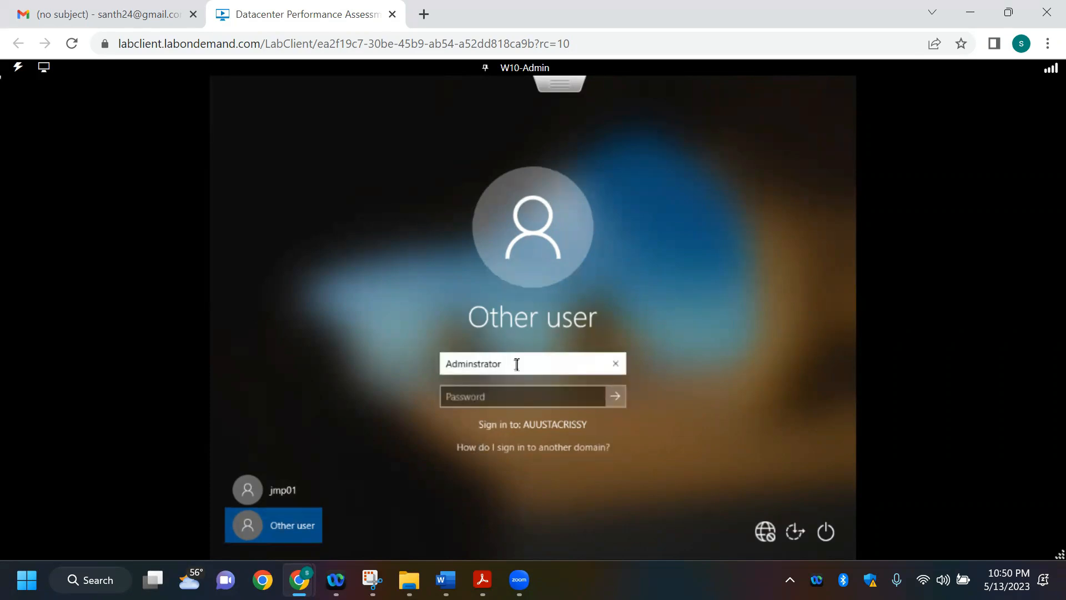
key("BackSpace")
key("BackSpace")
key("BackSpace")
key("BackSpace")
key("BackSpace")
key("BackSpace")
key("BackSpace")
key("BackSpace")
key("BackSpace")
key("BackSpace")
key("BackSpace")
key("BackSpace")
type("au")
type("u")
type("sta")
type("cr")
type("issy")
type("/")
key("BackSpace")
type("\\")
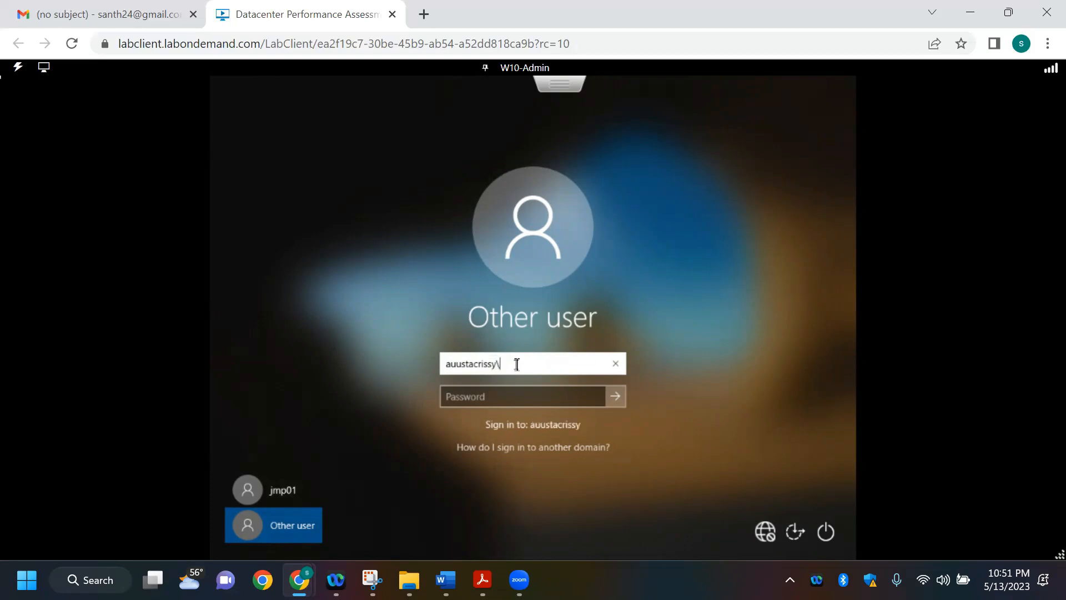
key("Caps_Lock")
key("Caps_Lock")
key("Caps_Lock")
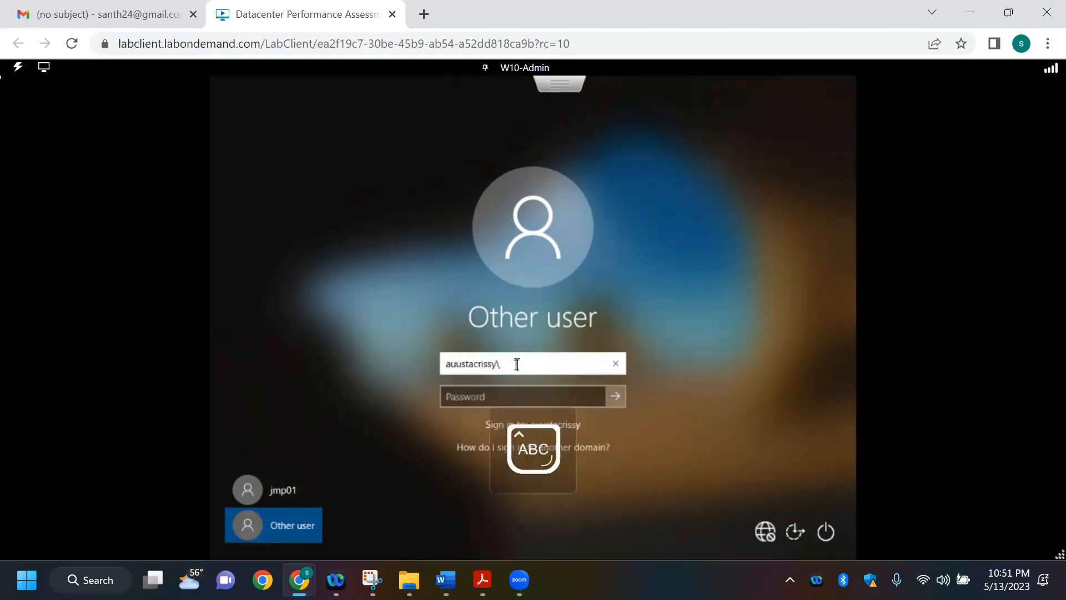
type("A")
key("Caps_Lock")
type("dmin")
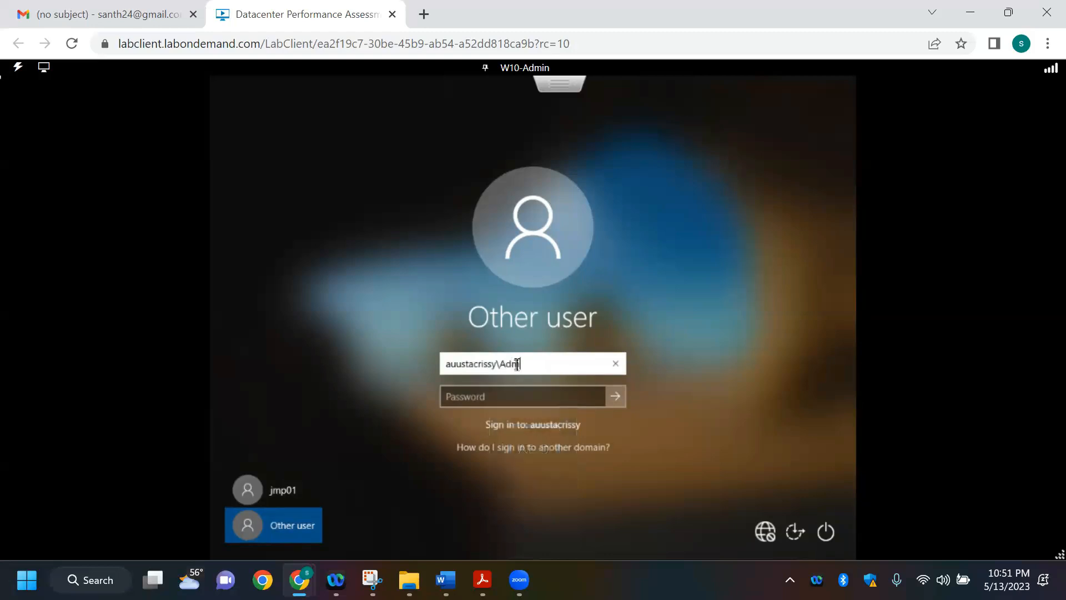
type("is")
type("trator")
Step: Enter the domain administrator's password, reveal it for checking and sign in to JMP01
left_click(547, 398)
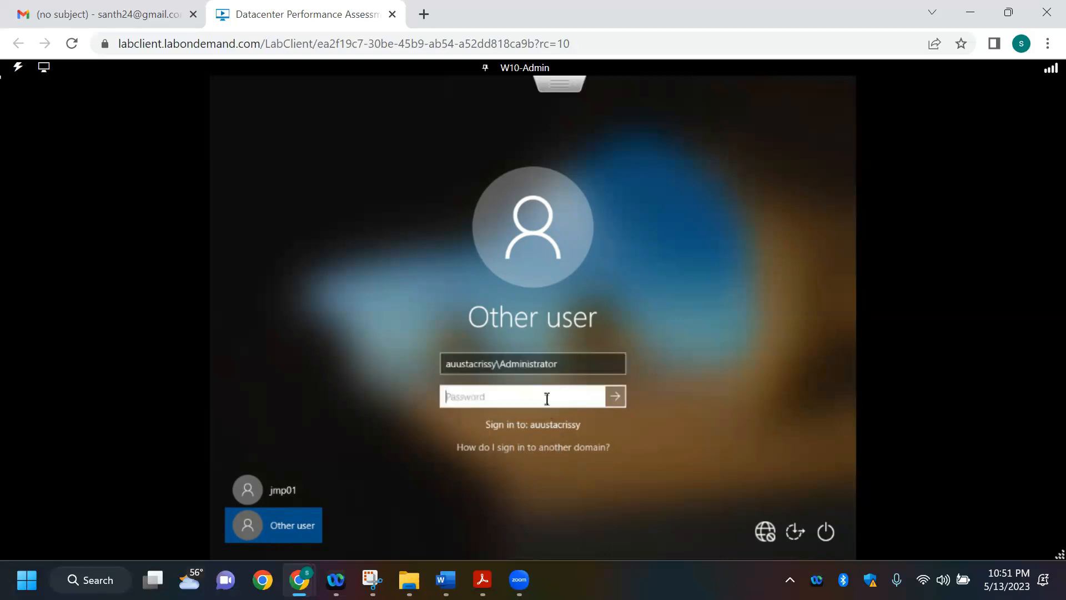
type("••••••••••")
left_click(595, 397)
left_click(615, 397)
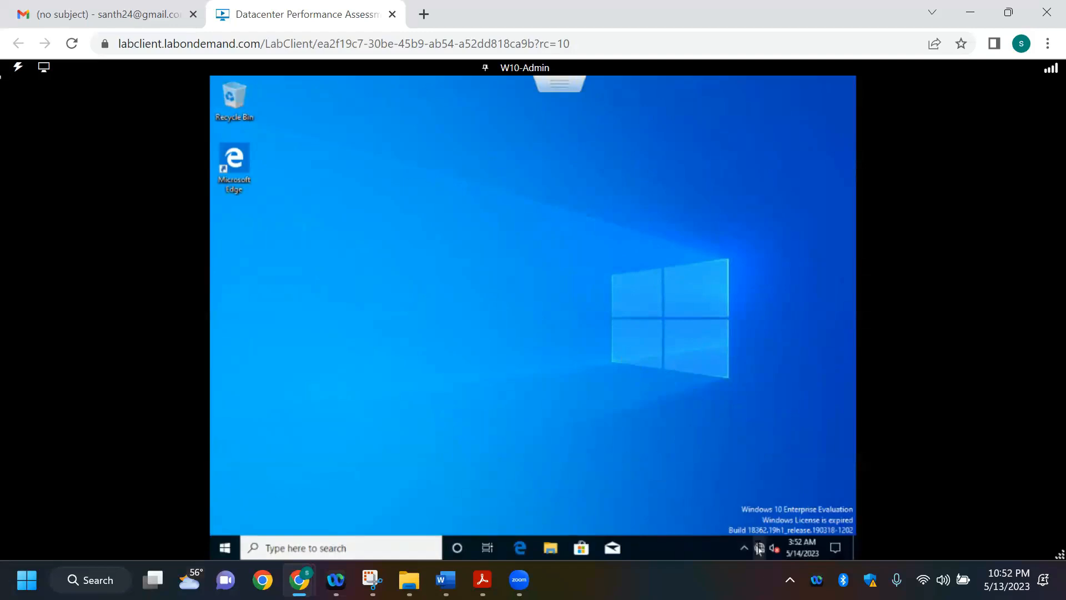
Step: Open JMP01's Network & Internet settings and examine the Ethernet connections for the domain network
mouse_move(760, 552)
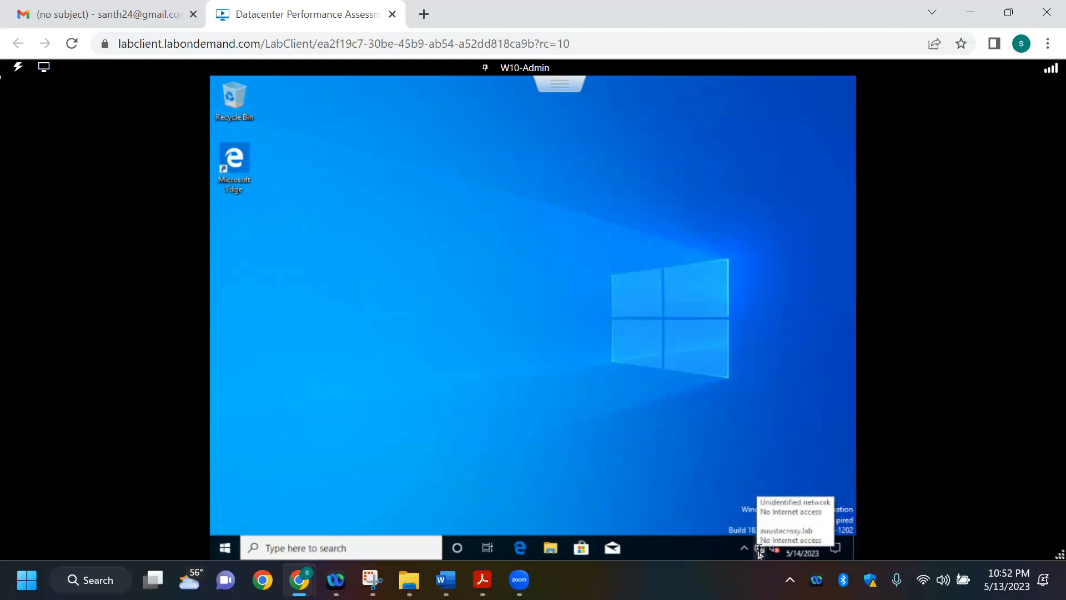
left_click(759, 552)
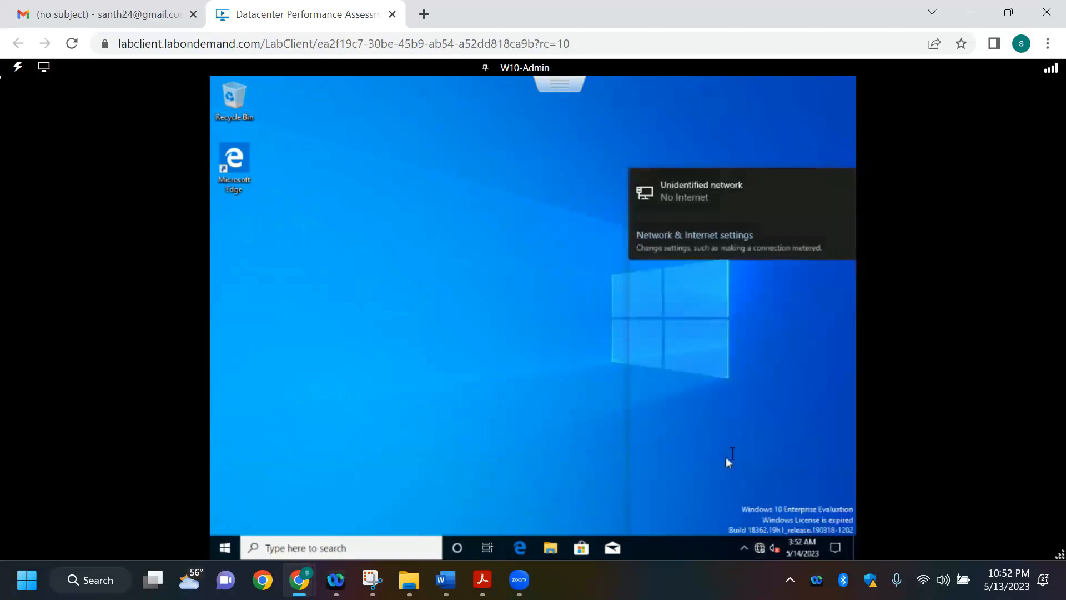
left_click(698, 508)
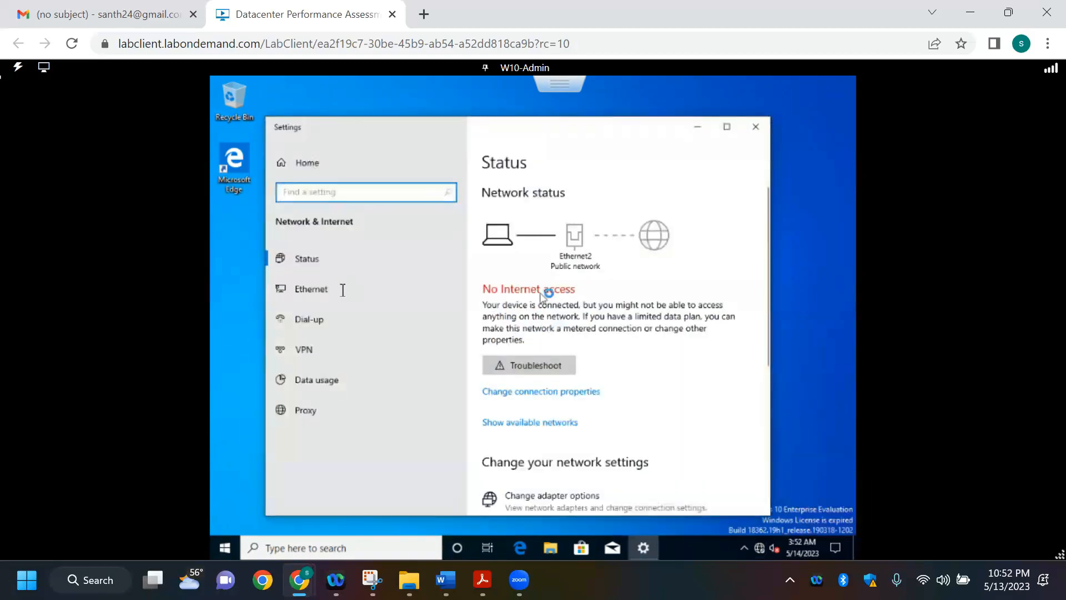
left_click(341, 288)
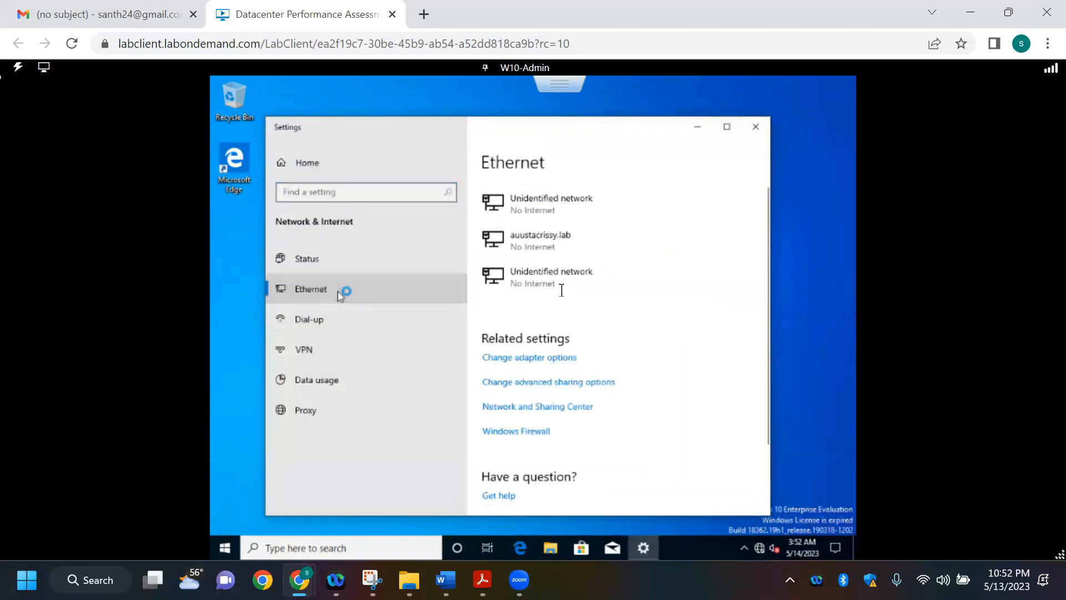
Step: Try the adapter options, dismiss the message, and open Ethernet0's IPv4 properties through the Network and Sharing Center
left_click(552, 357)
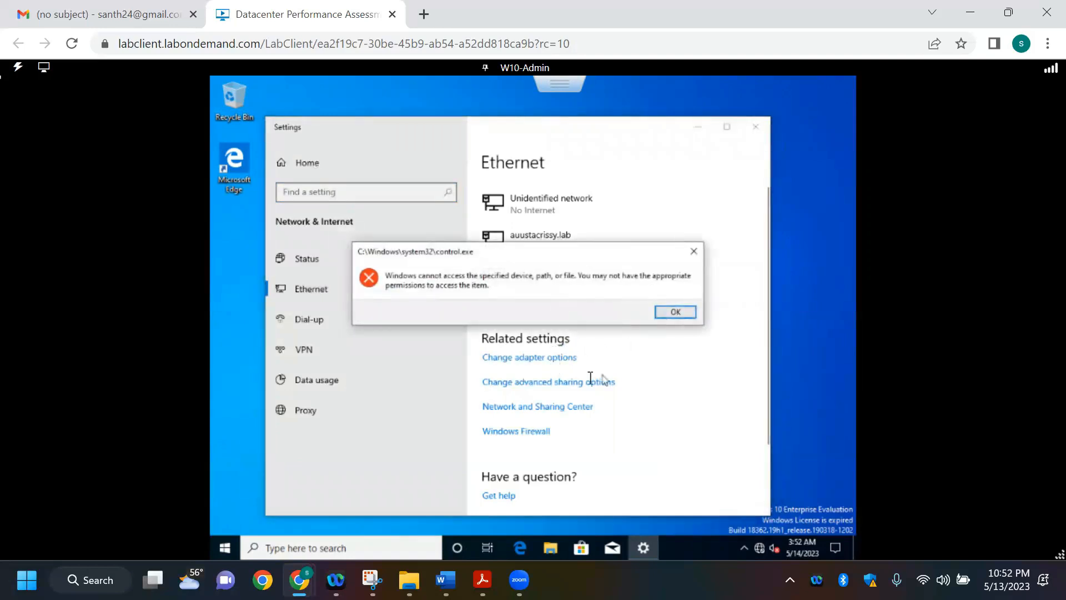
left_click(672, 313)
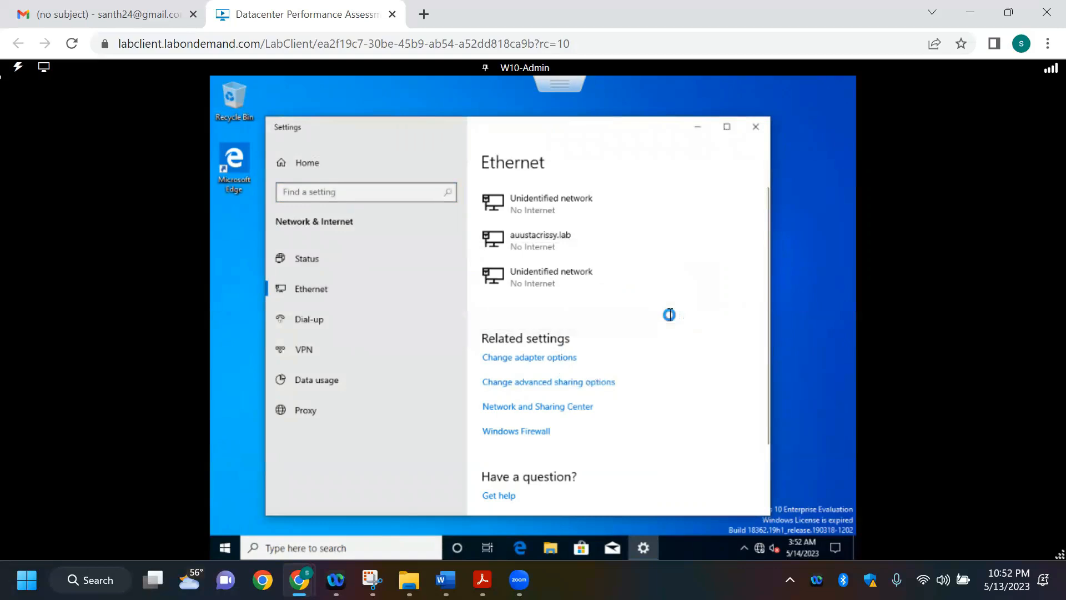
left_click(577, 405)
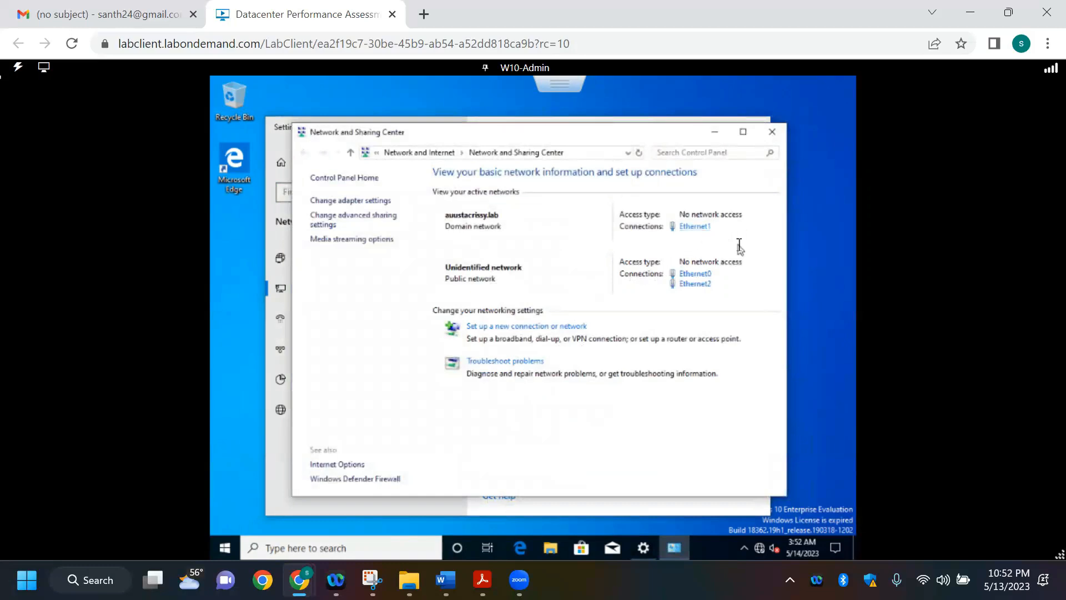
left_click(694, 274)
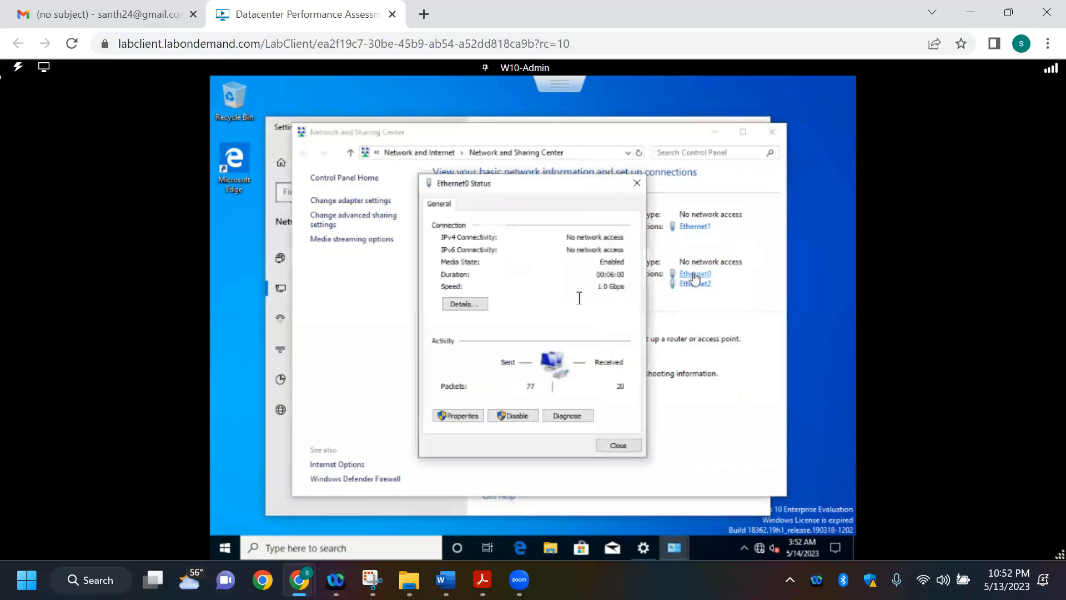
left_click(460, 414)
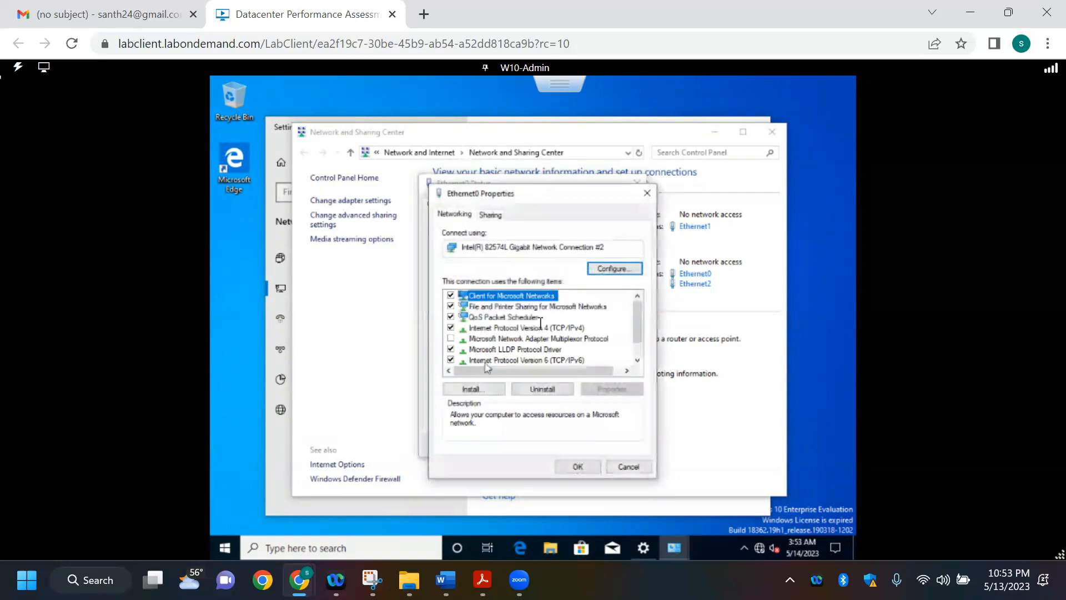
left_click(547, 329)
left_click(615, 389)
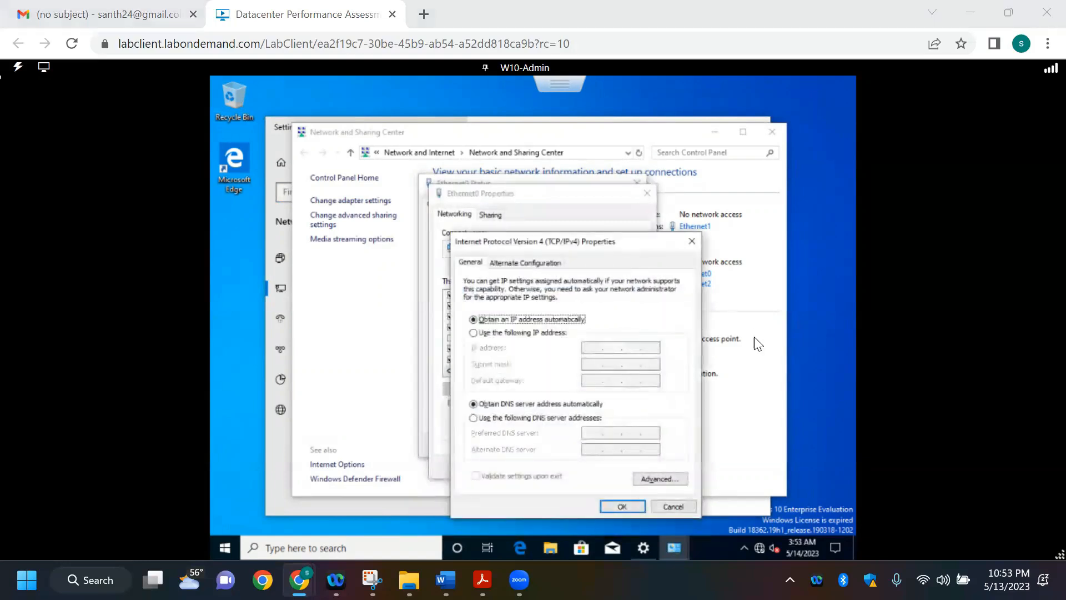
Step: Give Ethernet0 the static IP address 172.16.0.106 listed for Win10 in the Word address table, with subnet mask 255.255.0.0
key("alt+Tab")
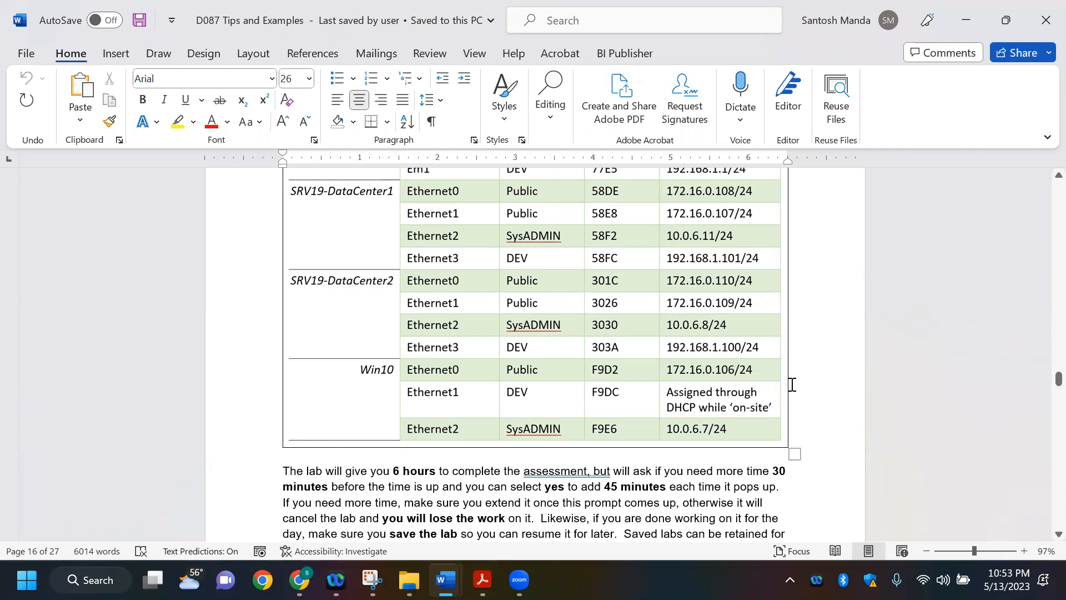
key("alt+Tab")
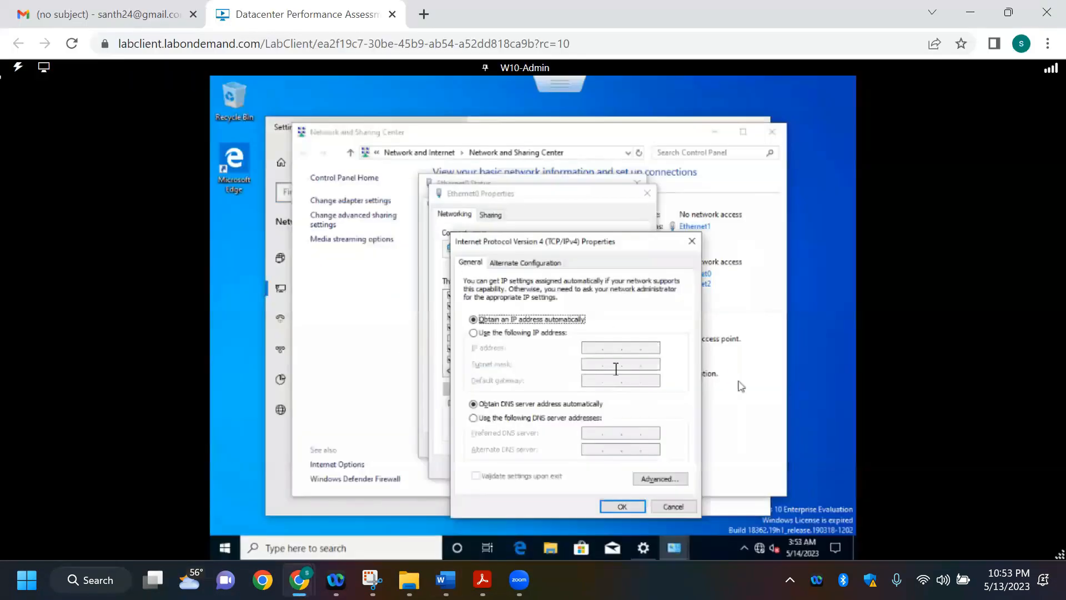
left_click(564, 334)
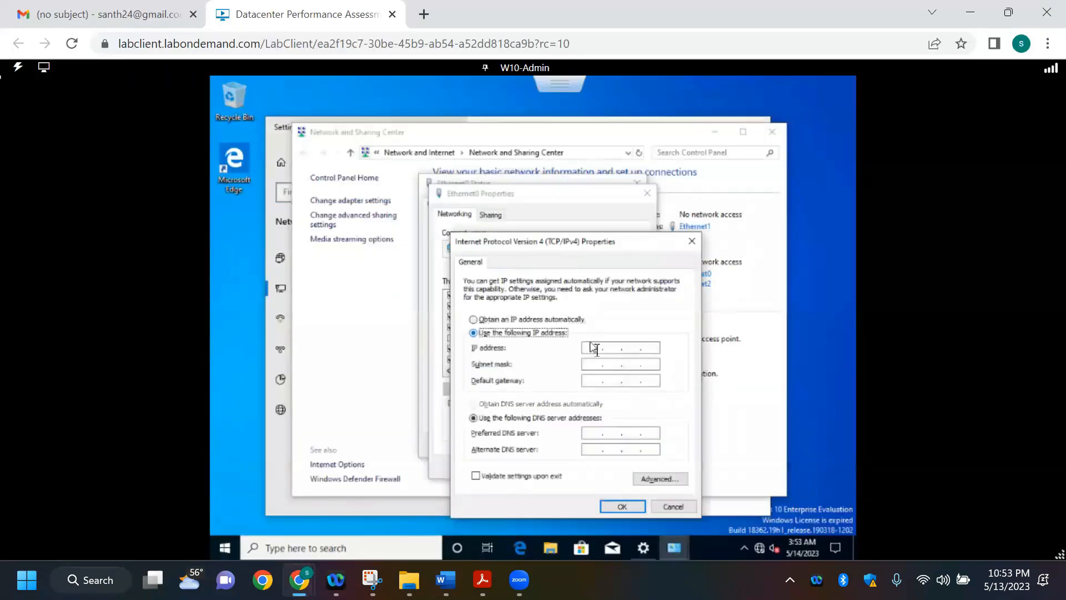
left_click(595, 348)
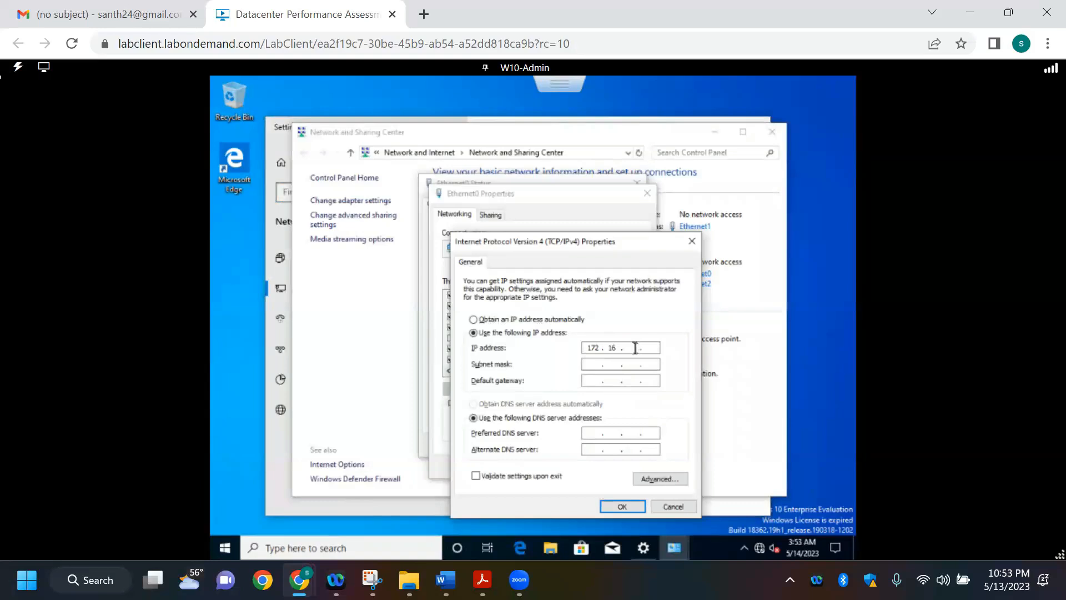
type("0")
key("alt+Tab")
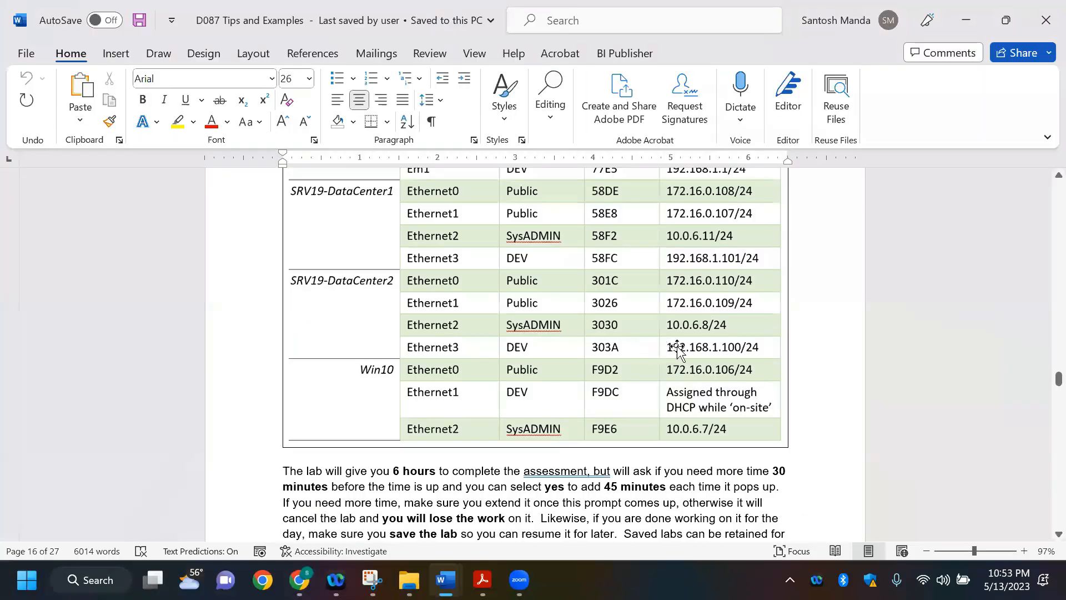
key("alt+Tab")
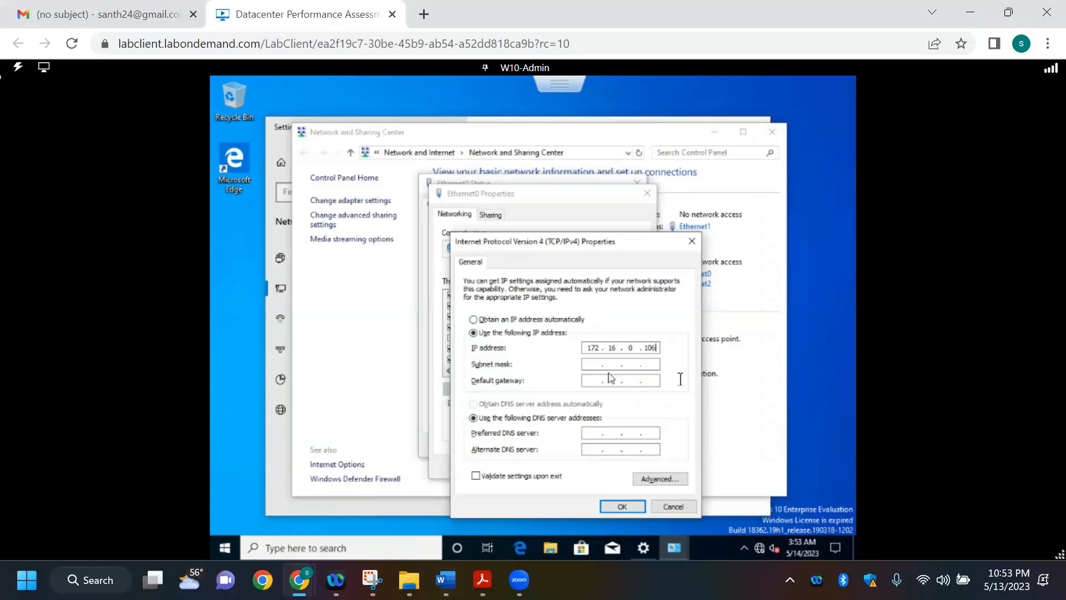
key("Tab")
left_click(597, 364)
left_click(602, 379)
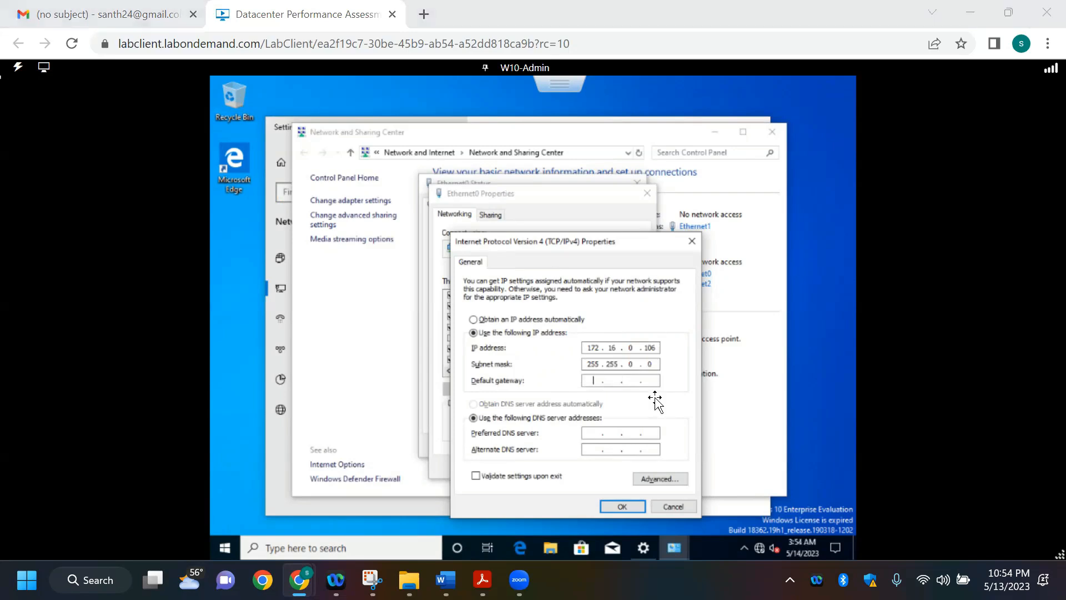
Step: Set Ethernet0's default gateway to pfSense's public address from the Word table, 172.16.0.111, then apply the settings and close the connection's windows
key("alt+Tab")
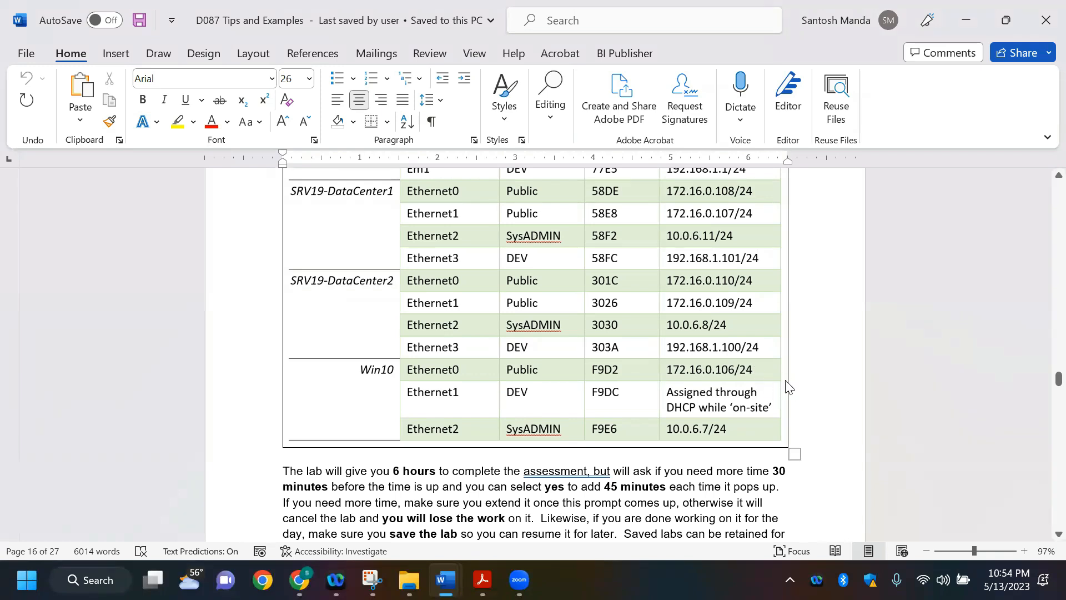
key("alt+Tab")
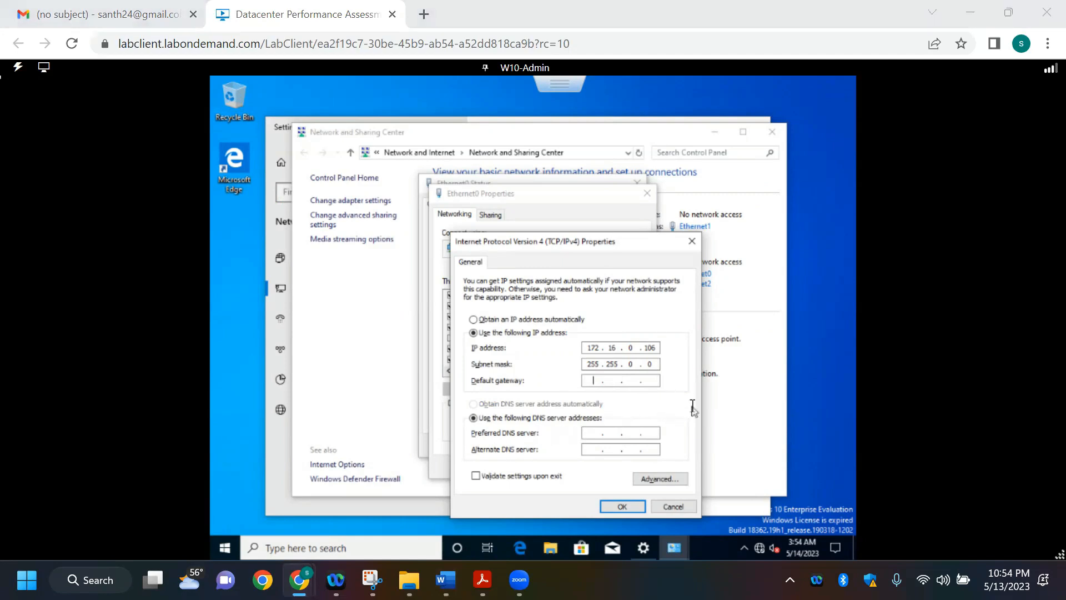
key("alt+Tab")
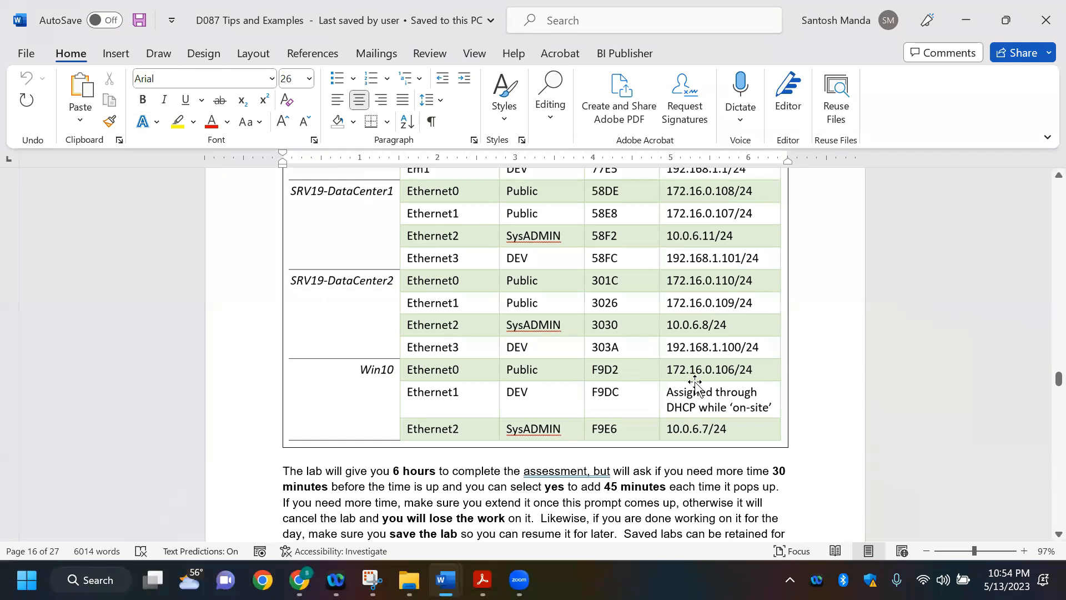
scroll(708, 388, "up", 3)
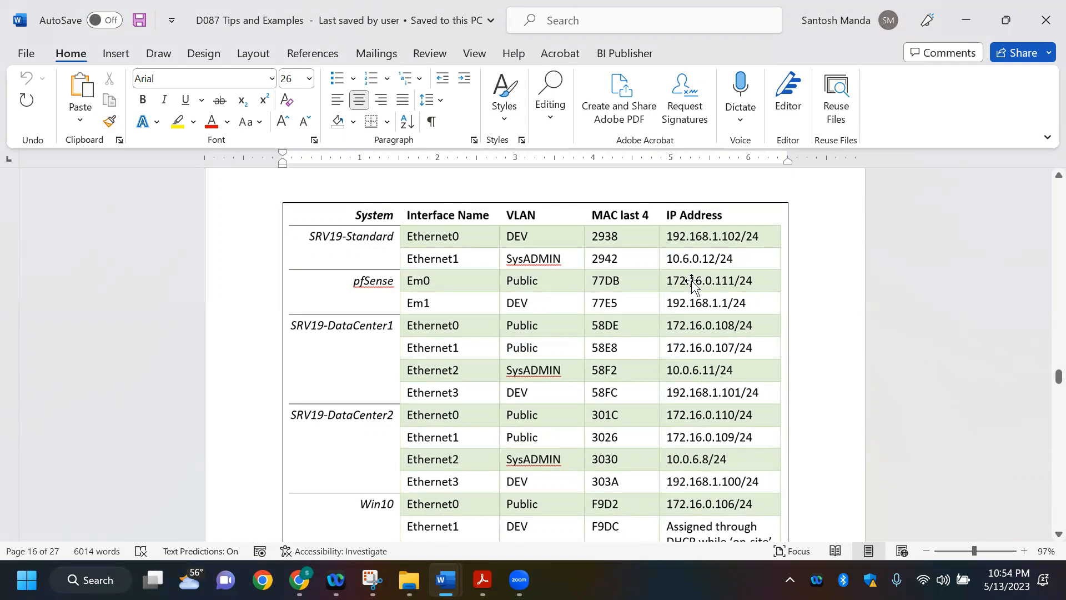
left_click(691, 283)
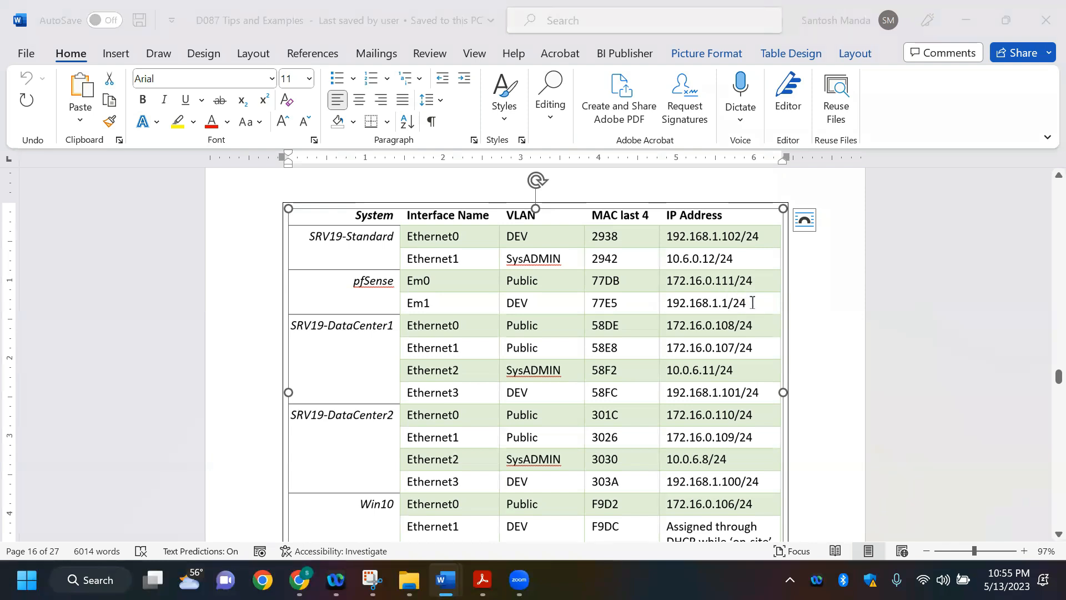
key("alt+Tab")
type("17216.")
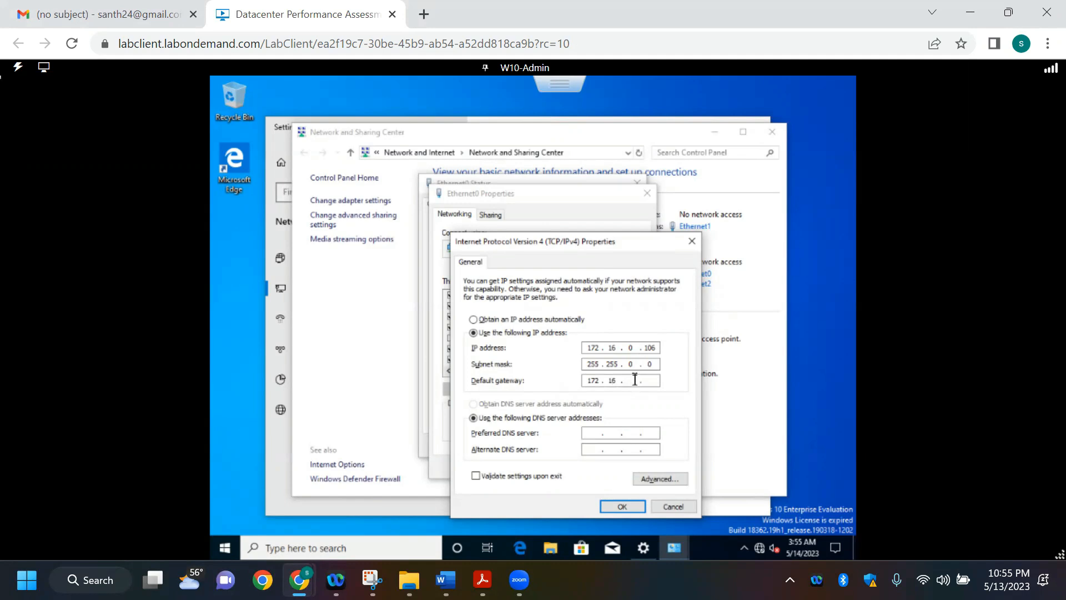
type("0")
key("alt+Tab")
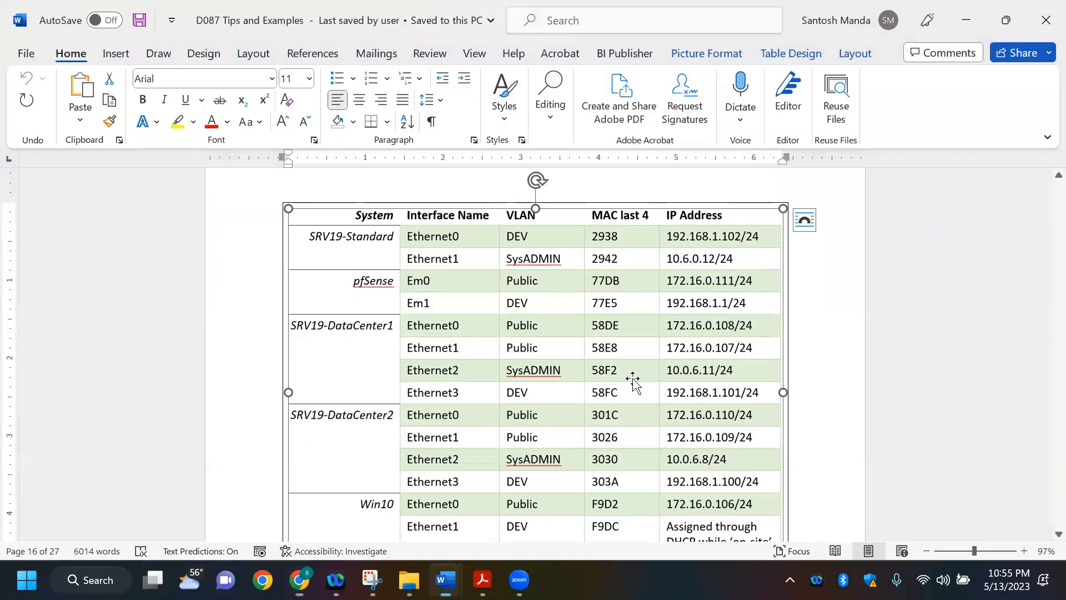
key("alt+Tab")
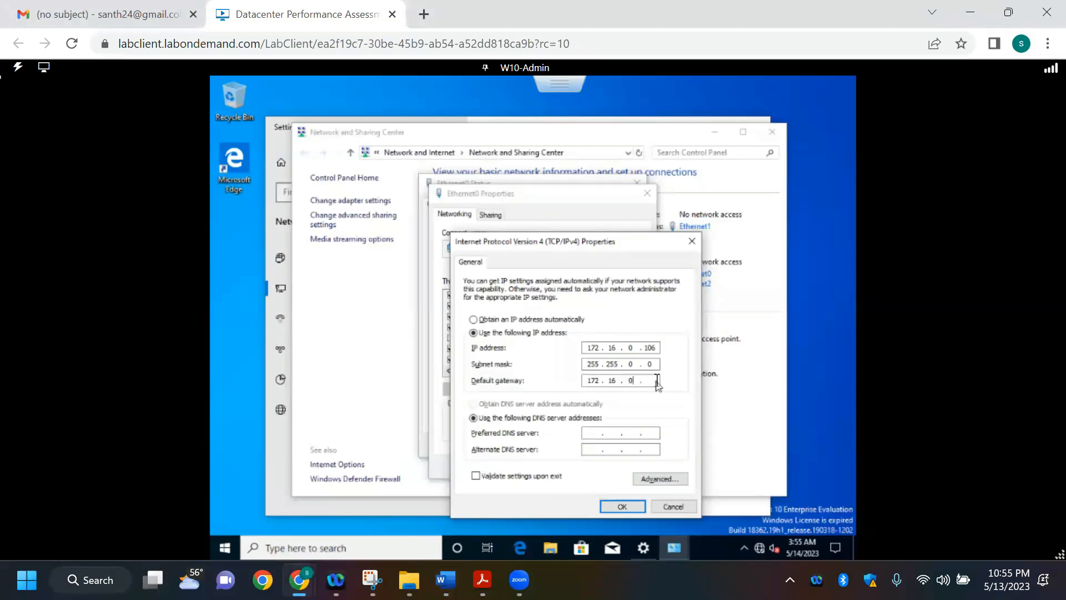
left_click(657, 380)
type("111")
left_click(623, 506)
left_click(575, 466)
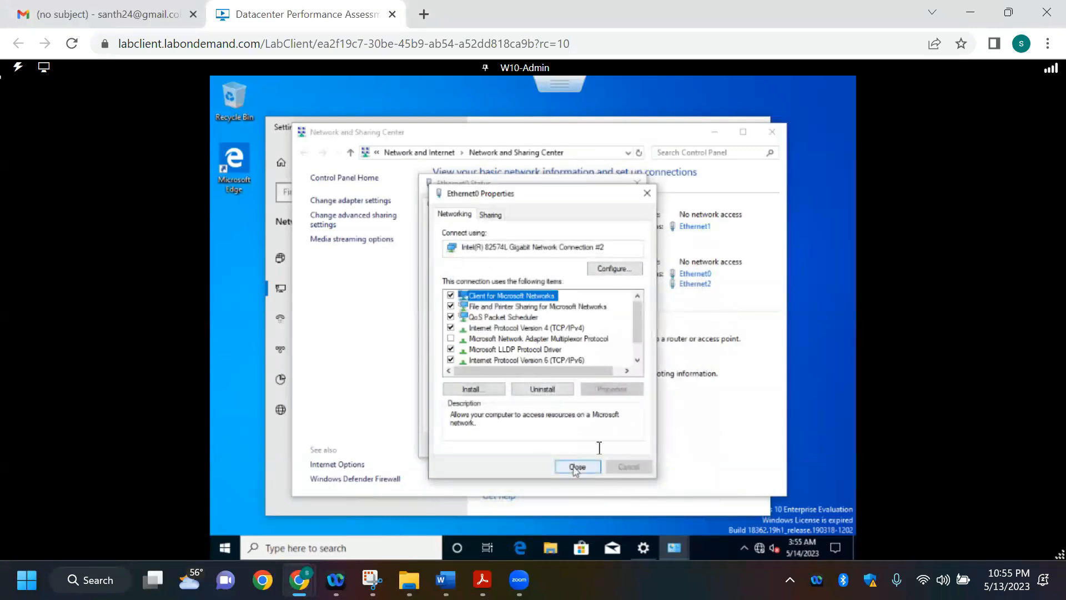
left_click(619, 445)
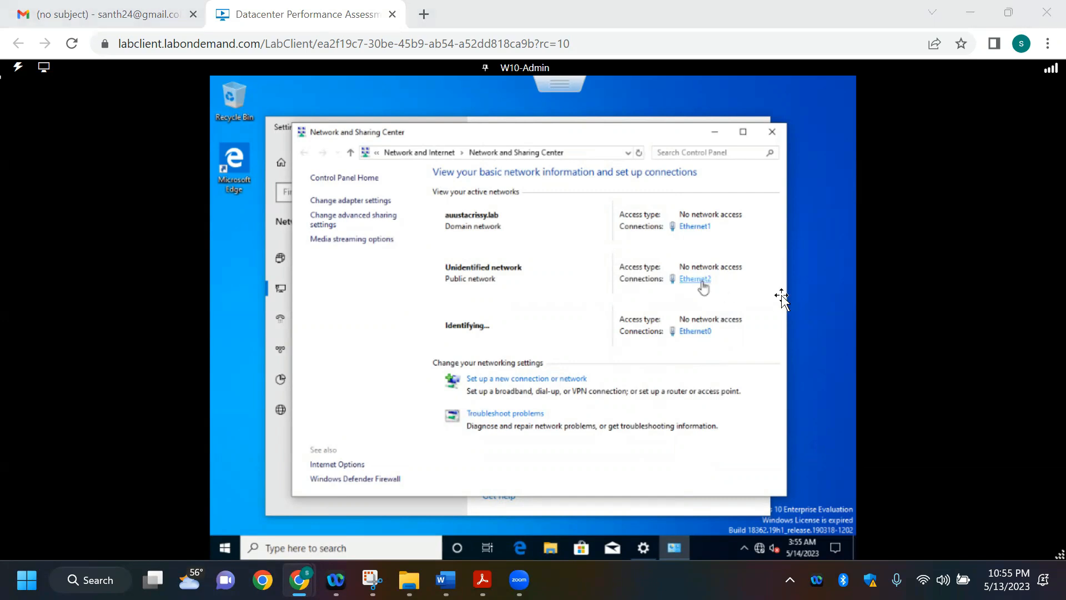
Step: Check the Win10 Ethernet2 entry in the Word address table and open Ethernet2's IPv4 properties in the lab machine
key("alt+Tab")
scroll(833, 361, "down", 3)
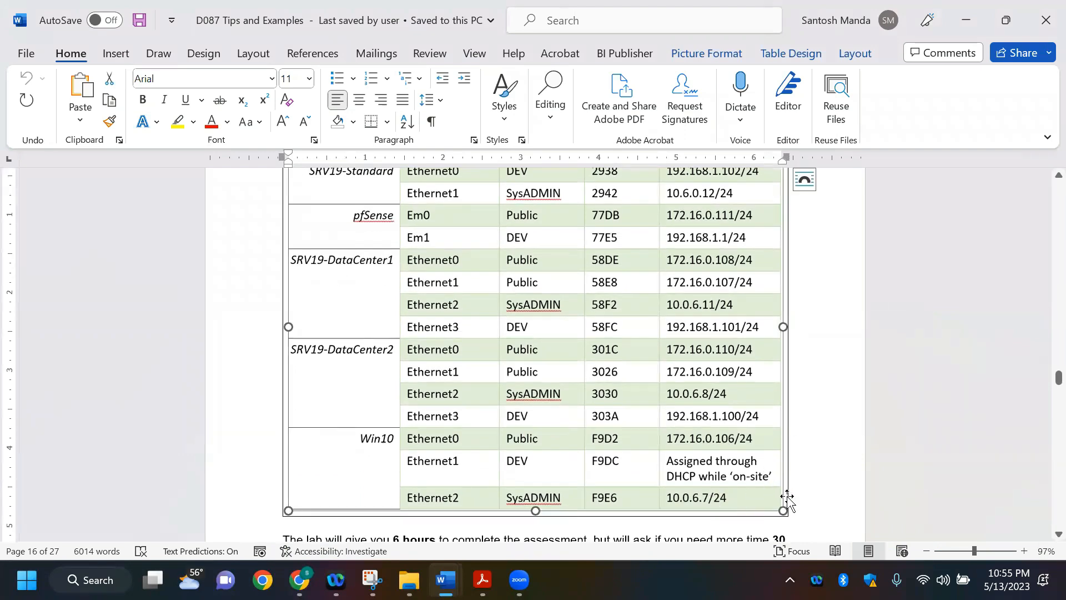
key("alt+Tab")
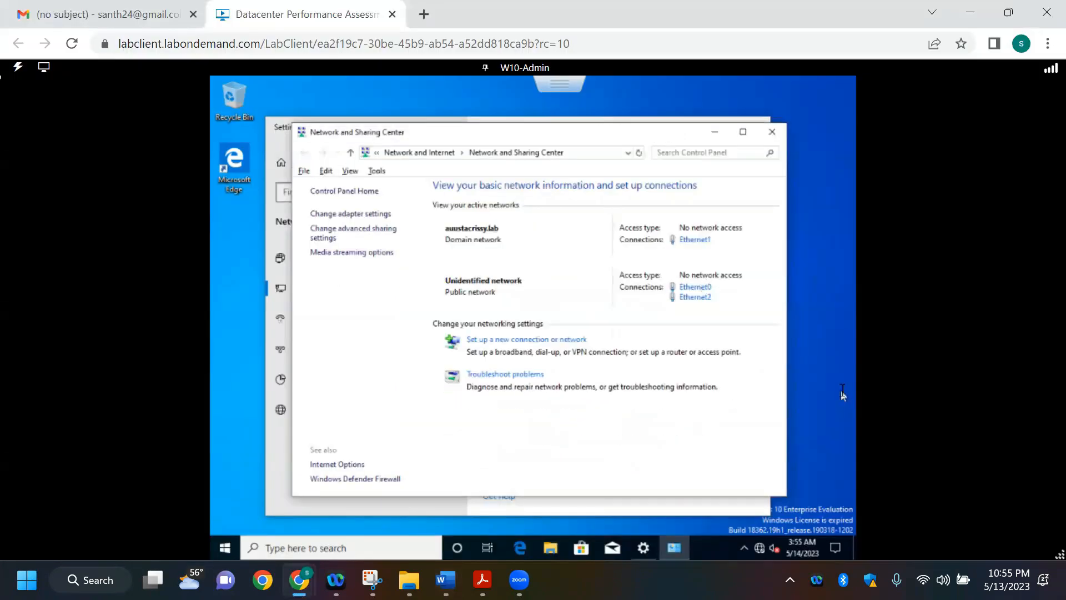
scroll(698, 303, "down", 1)
left_click(695, 285)
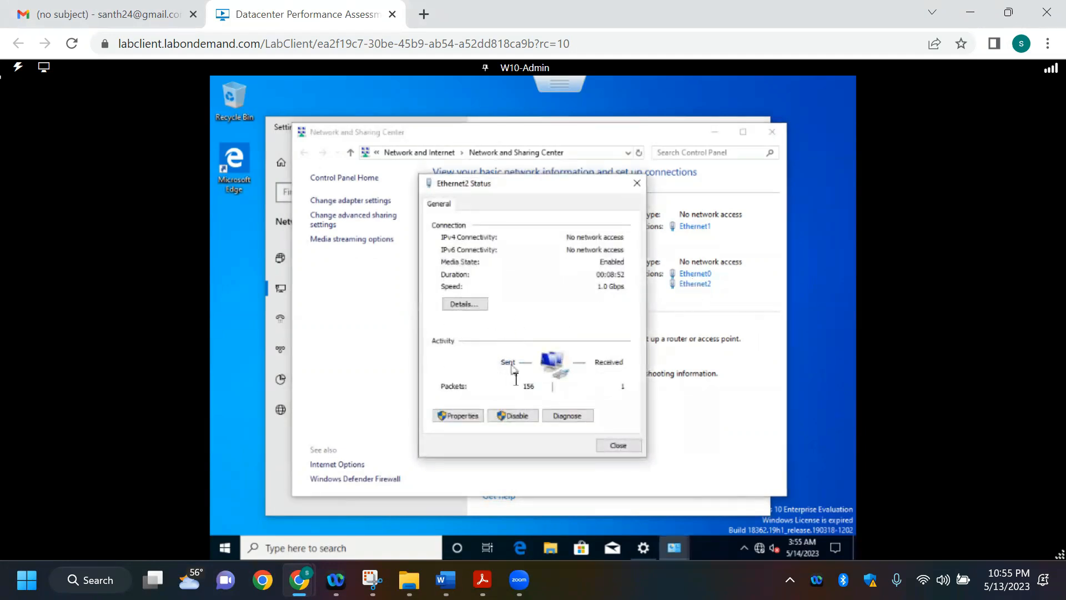
left_click(459, 415)
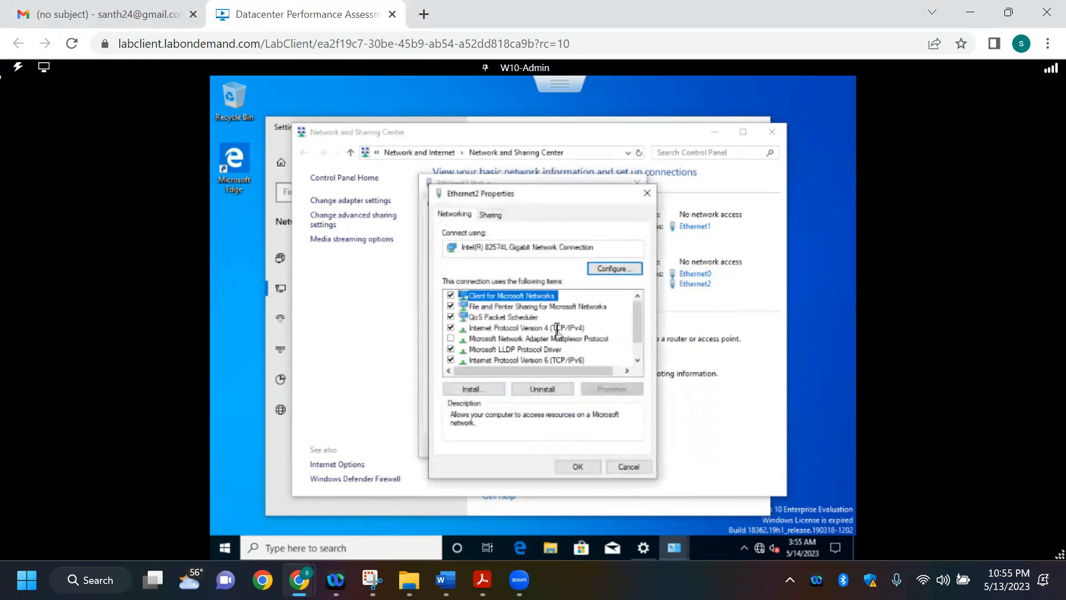
left_click(557, 327)
left_click(613, 389)
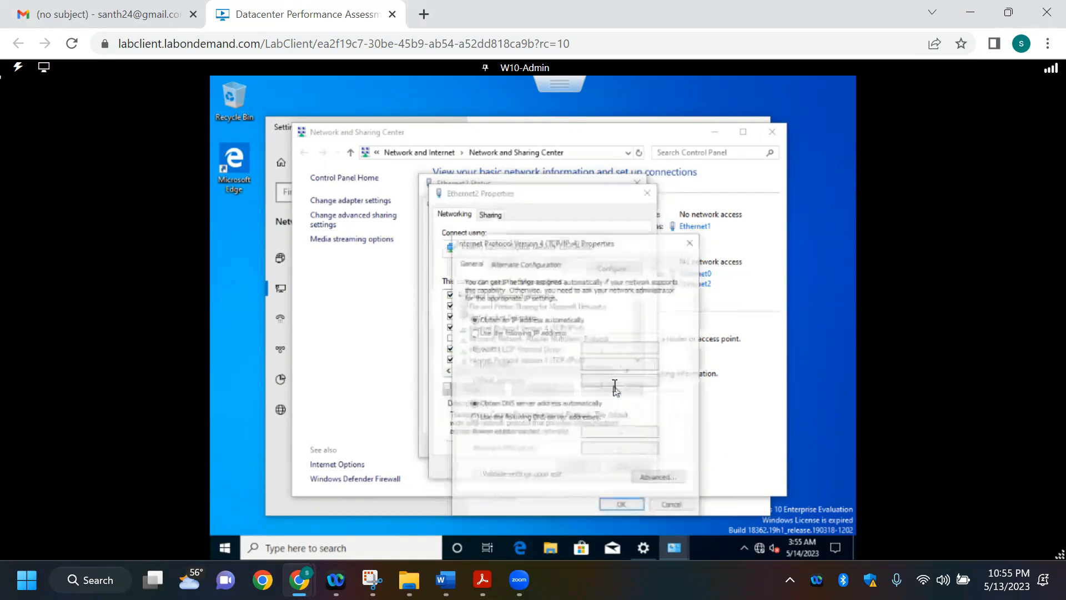
Step: Give Ethernet2 the static IP address 10.0.6.7 listed for Win10 in the Word address table, with subnet mask 255.0.0.0
left_click(549, 332)
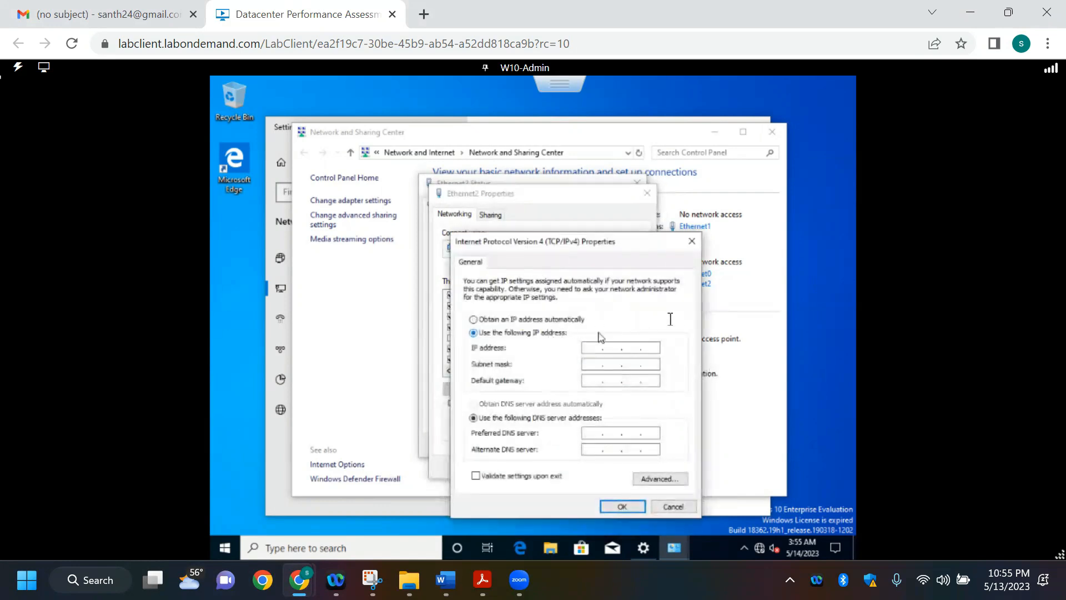
key("alt+Tab")
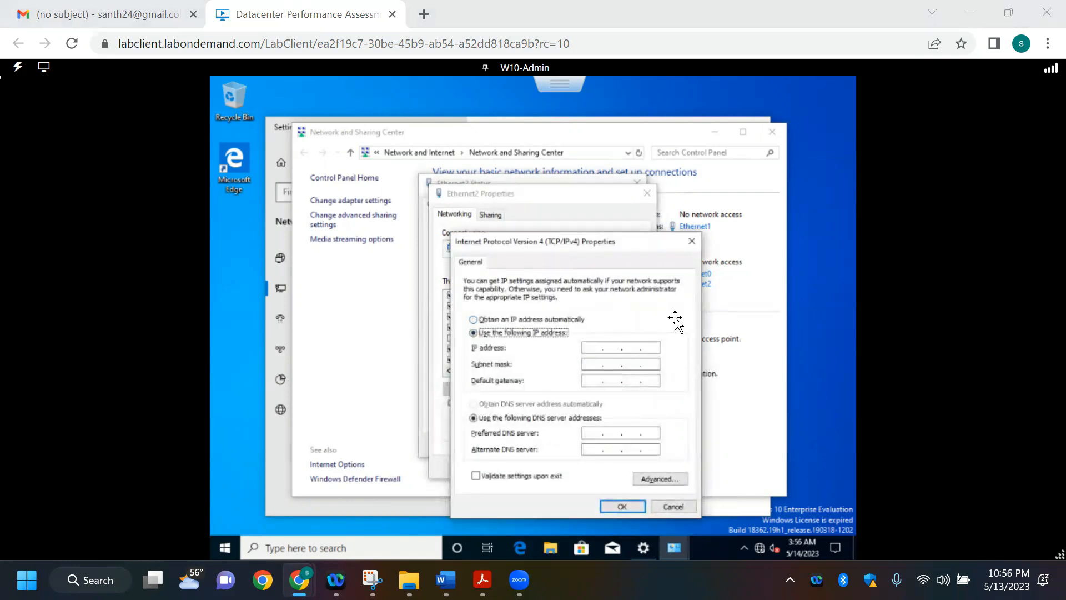
key("alt+Tab")
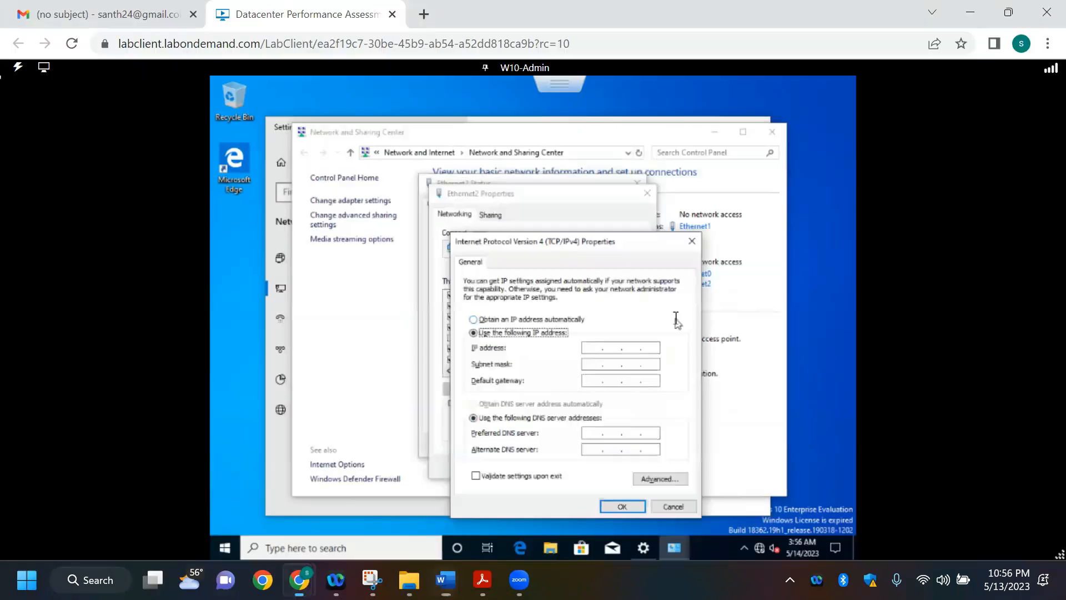
left_click(595, 347)
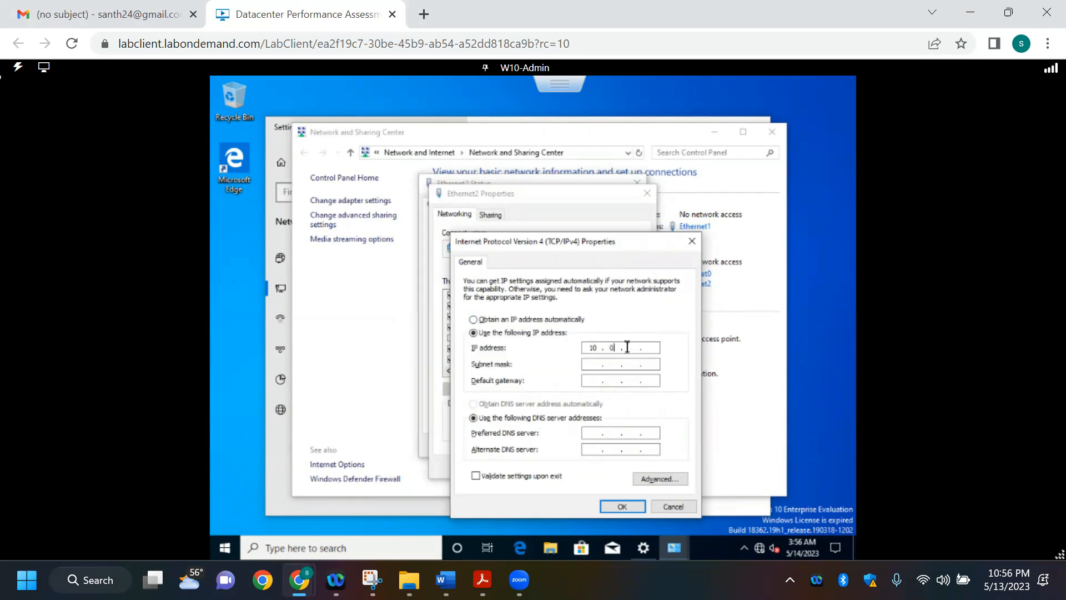
type("10 . 0 . 6")
key("alt+Tab")
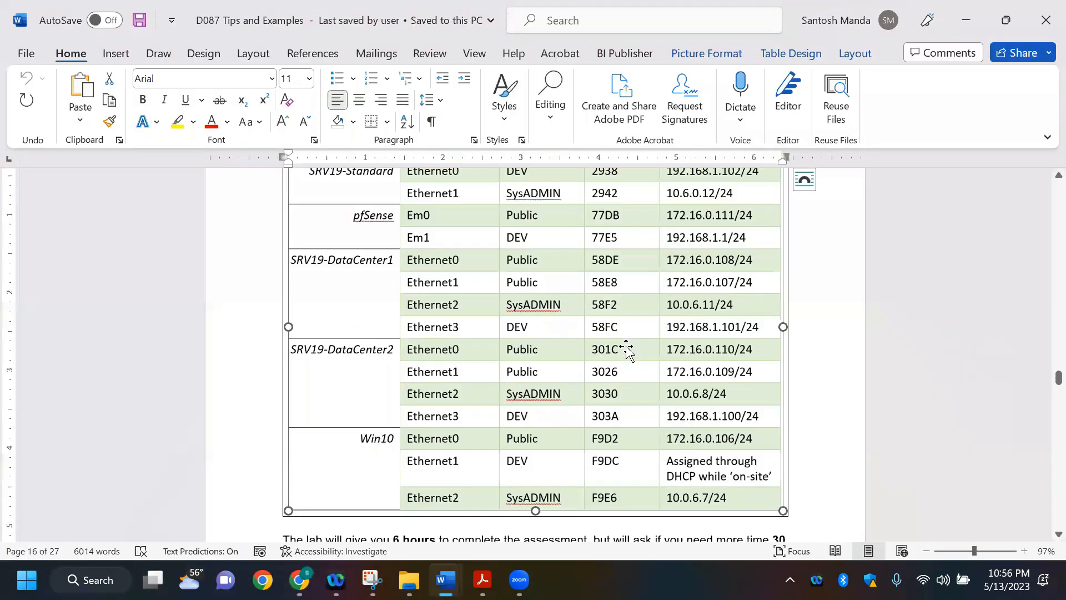
key("alt+Tab")
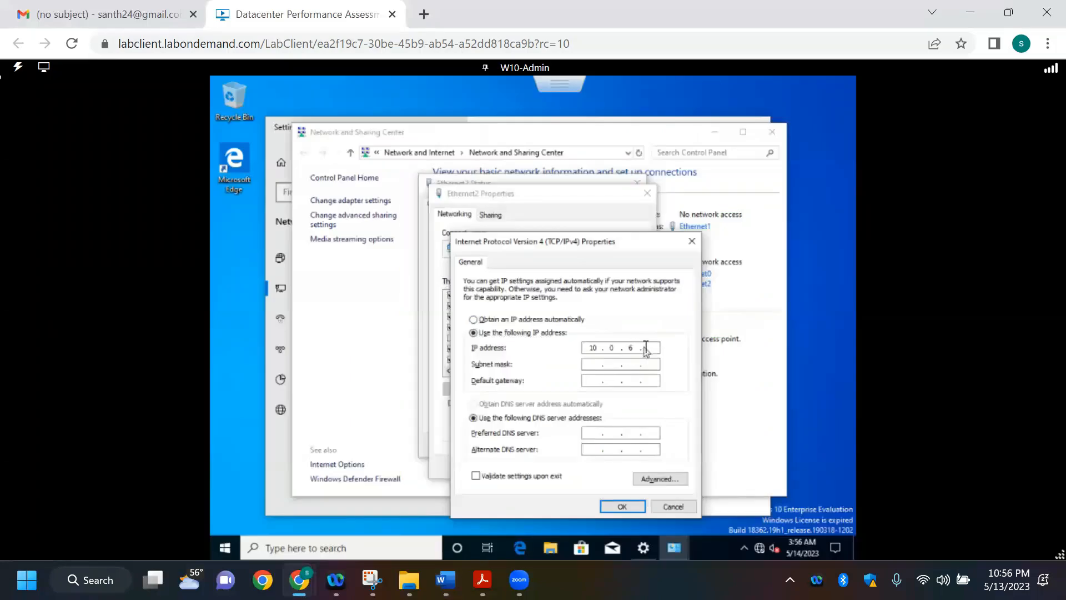
type("7")
left_click(582, 378)
key("Tab")
Step: Examine the SysADMIN and pfSense entries in the Word address table for an Ethernet2 gateway, and return to the lab machine
key("alt+Tab")
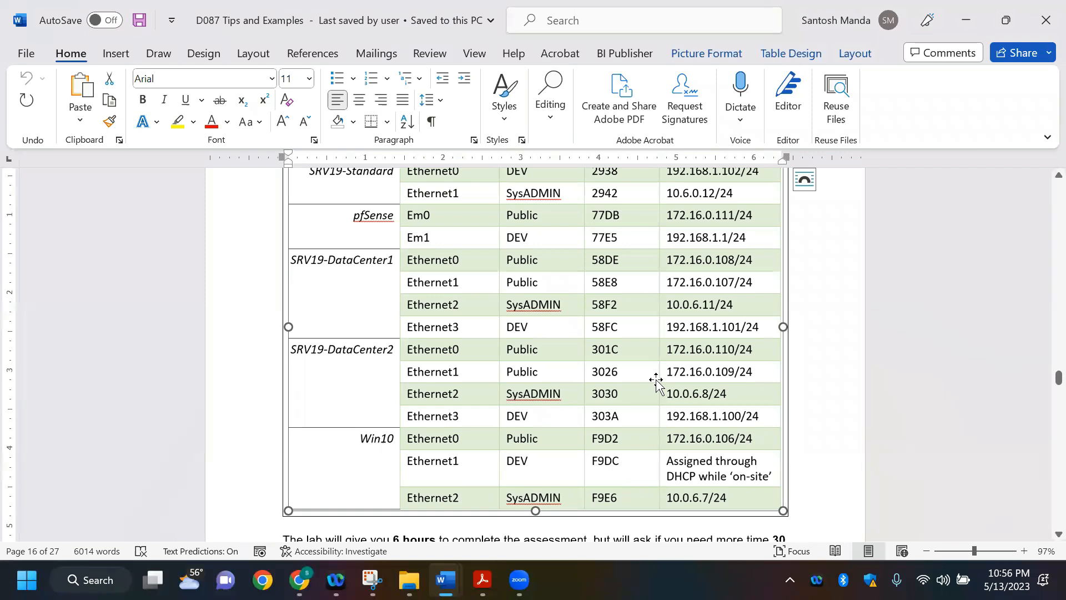
key("alt+Tab")
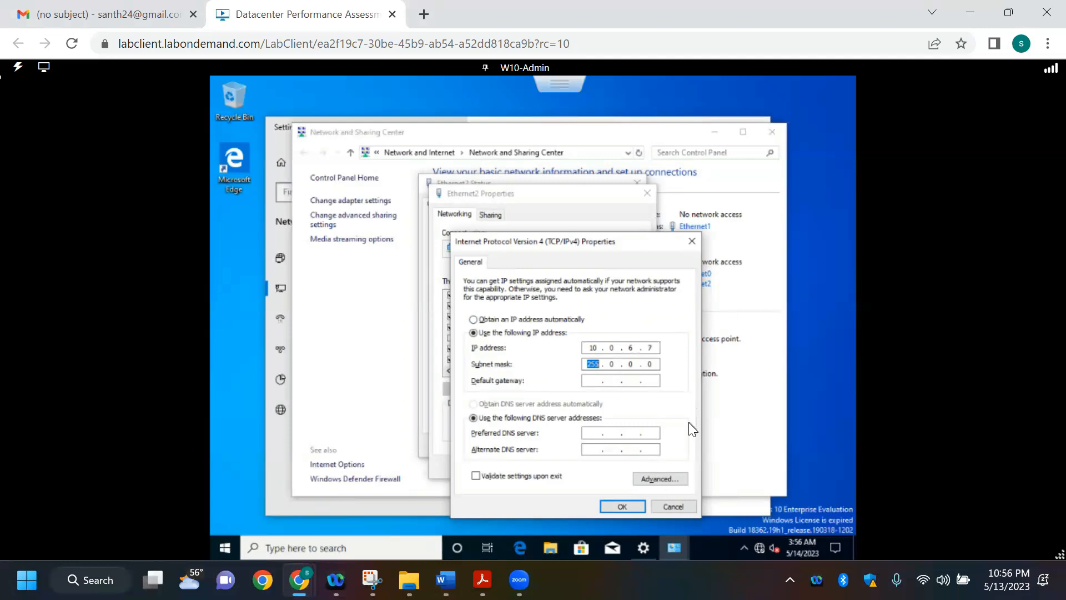
key("alt+Tab")
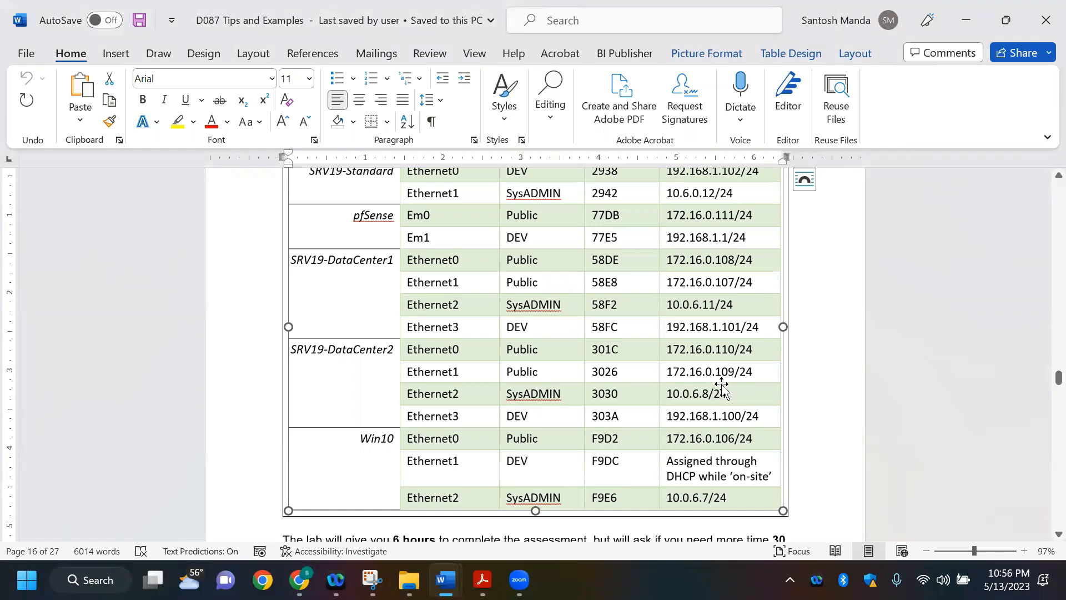
left_click(821, 343)
scroll(821, 343, "up", 2)
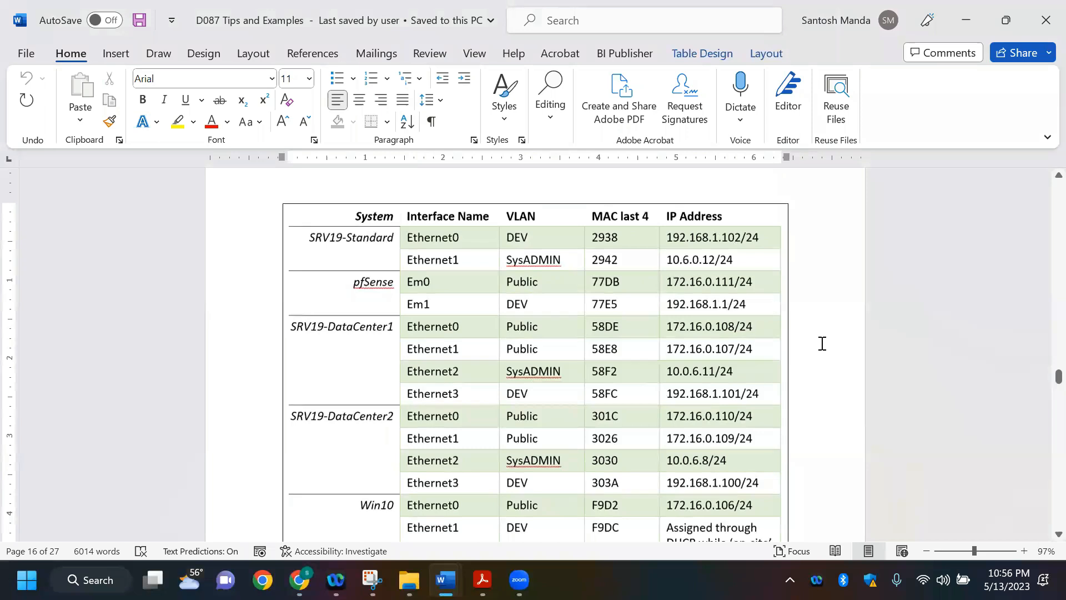
scroll(822, 343, "down", 1)
scroll(822, 343, "down", 1)
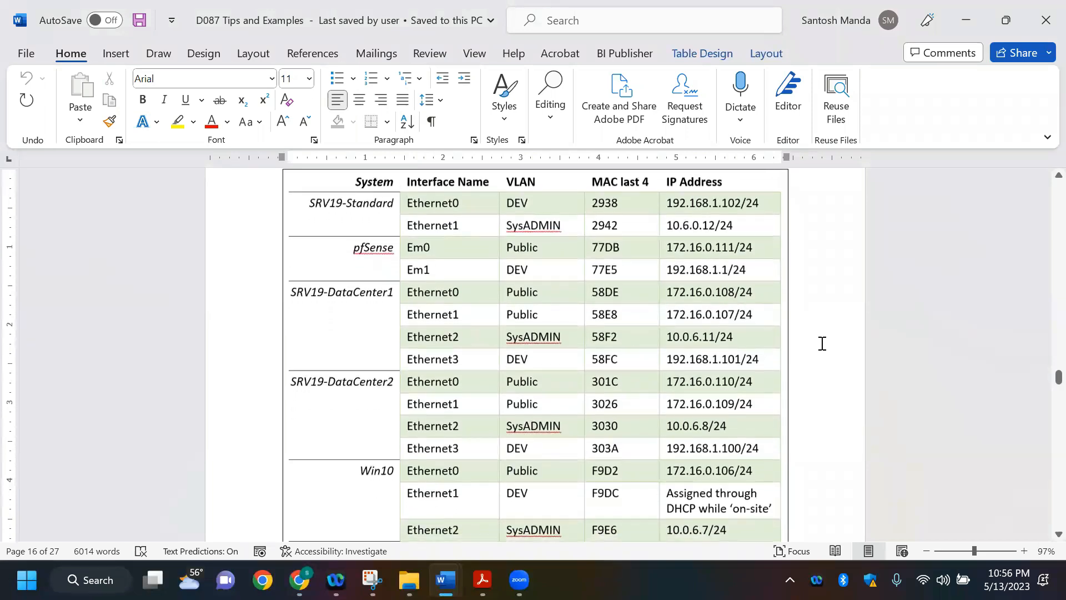
scroll(822, 343, "up", 1)
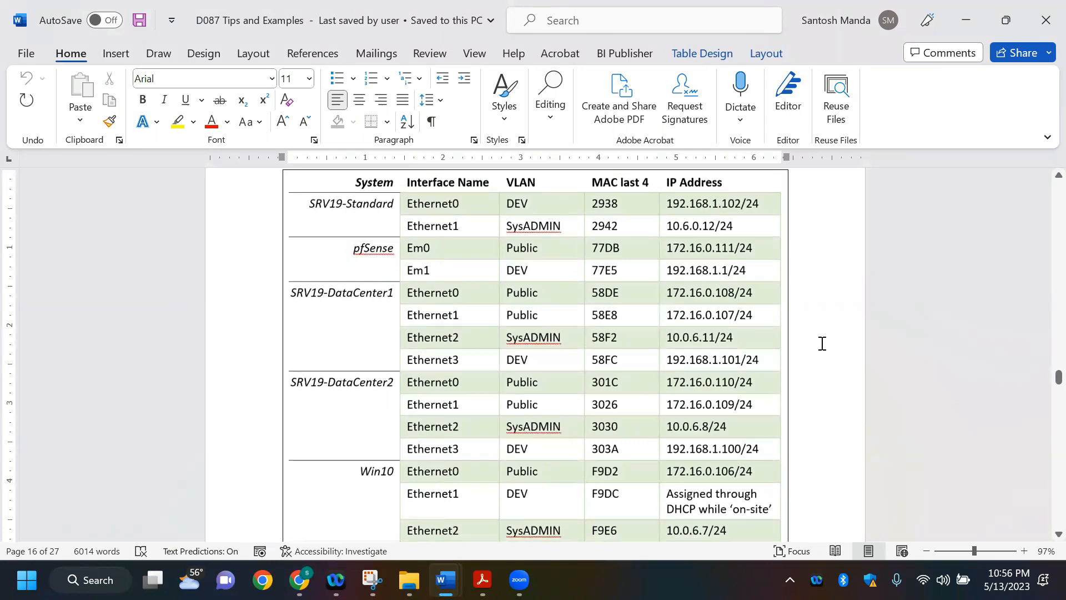
scroll(821, 344, "down", 1)
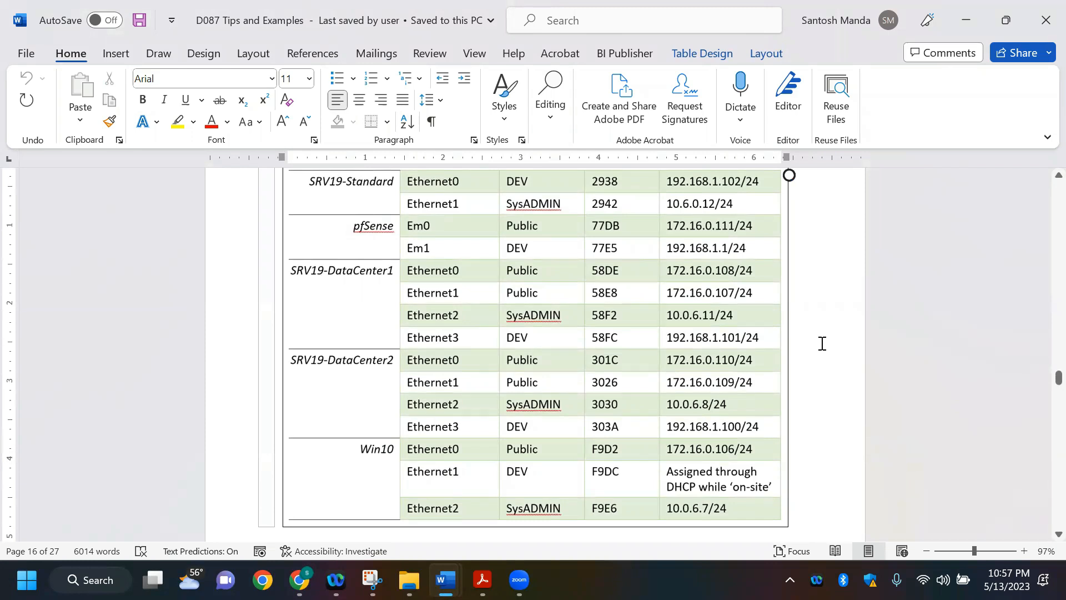
scroll(821, 343, "up", 1)
scroll(821, 343, "down", 2)
key("alt+Tab")
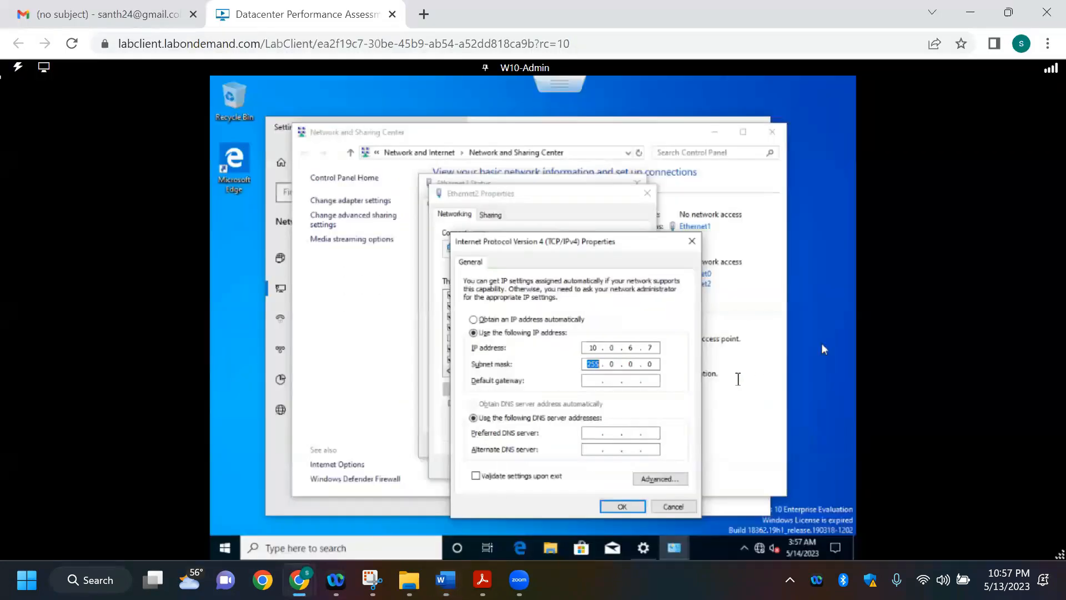
left_click(597, 381)
type("10 . 0")
double_click(591, 381)
key("BackSpace")
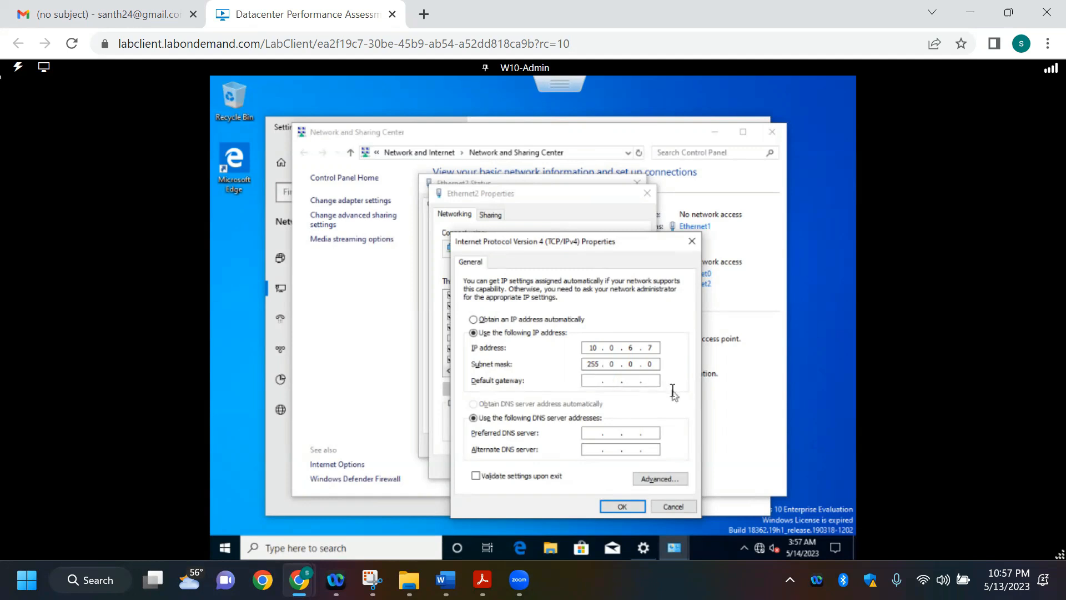
Step: Apply Ethernet2's IPv4 settings with an empty default gateway and close all the network settings windows
left_click(631, 506)
left_click(577, 468)
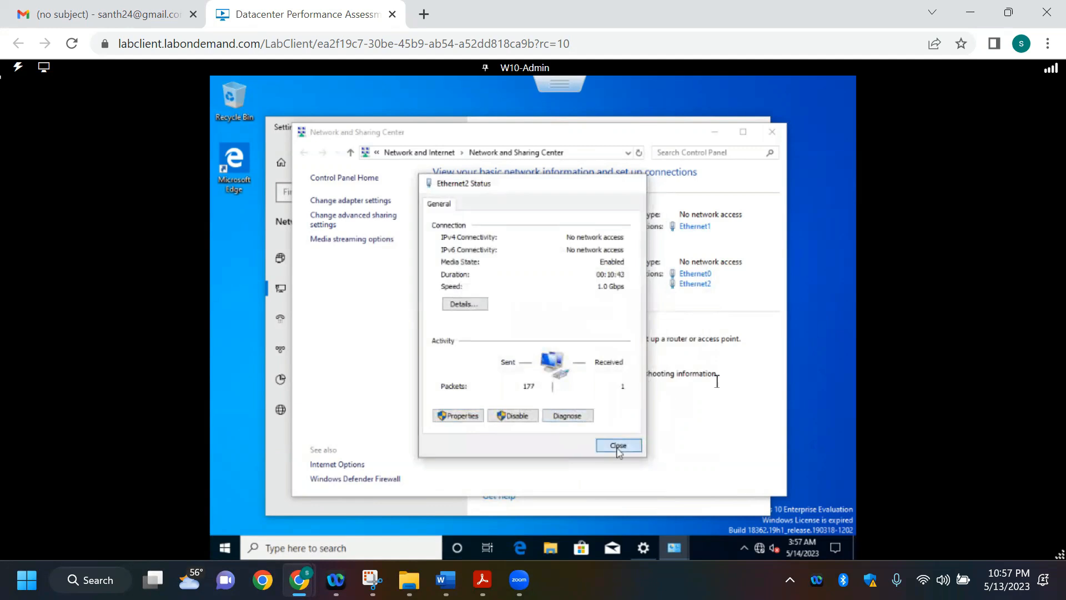
left_click(618, 448)
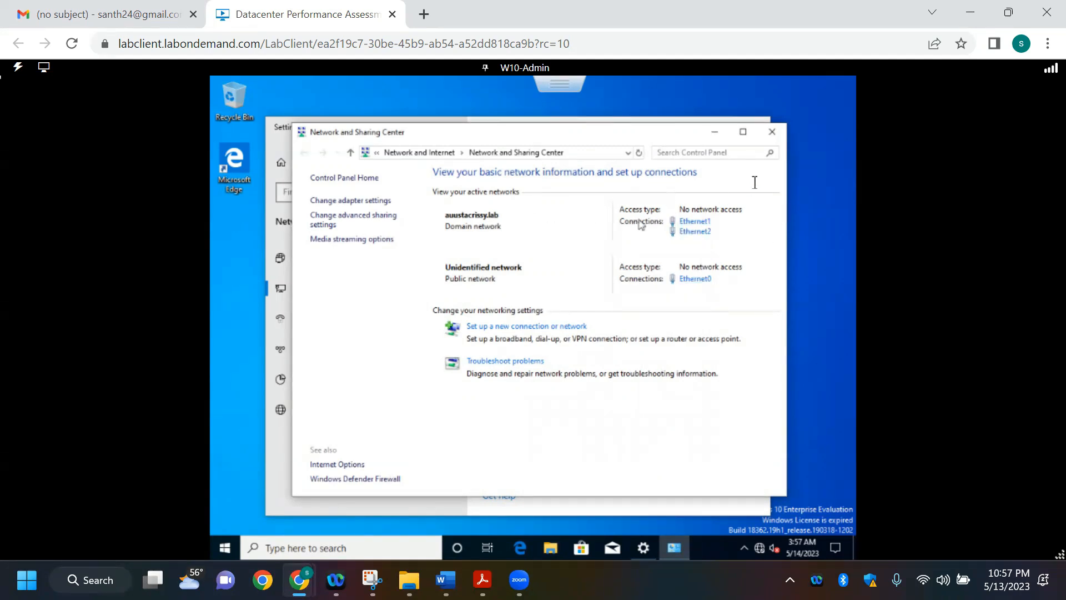
left_click(773, 133)
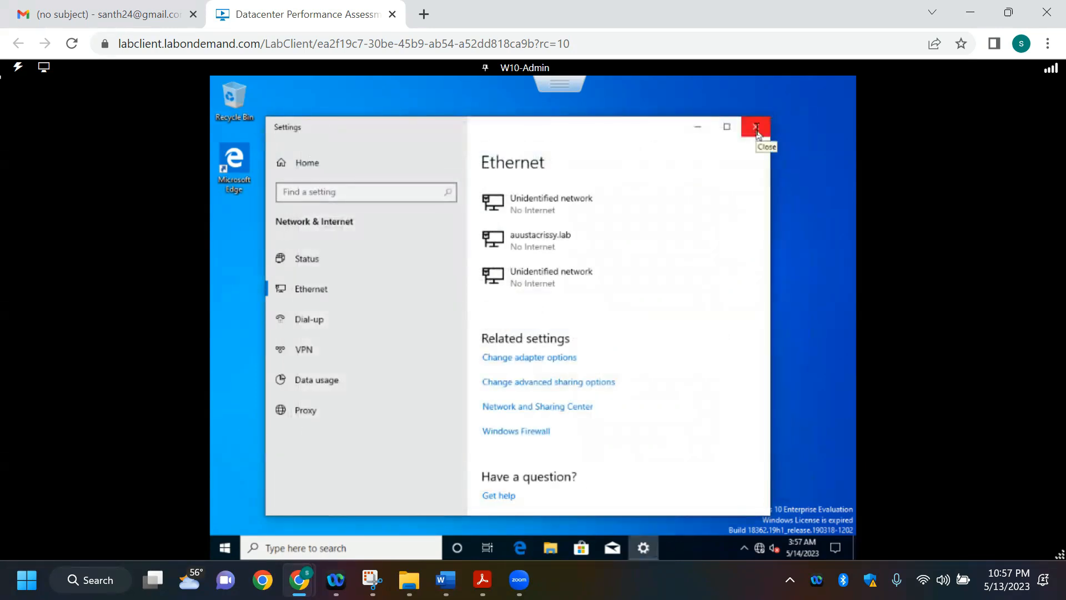
left_click(757, 129)
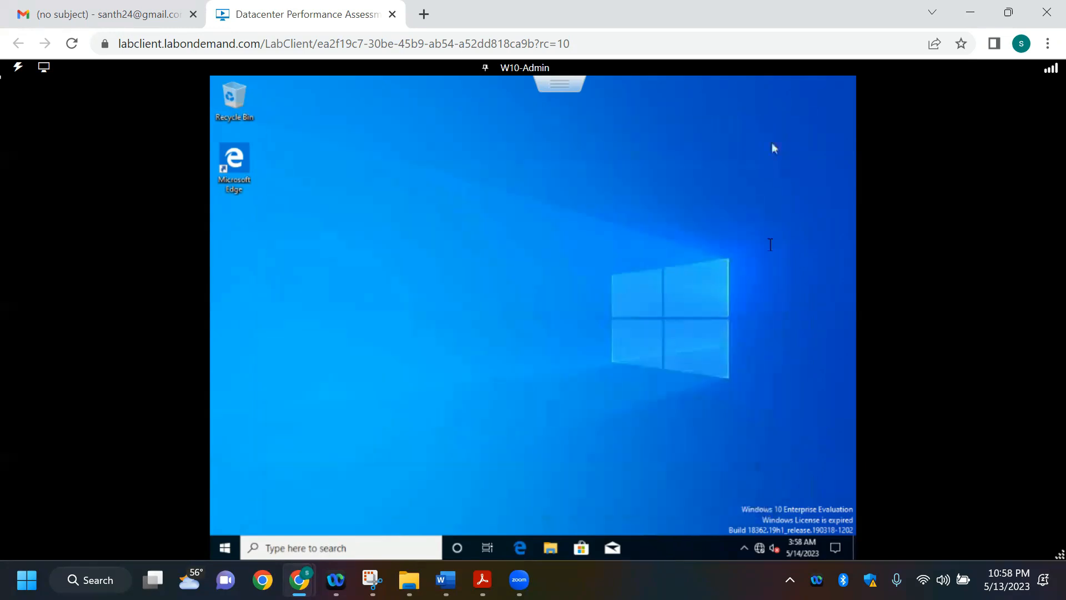
Step: Switch to the Company Overview and Requirements document in Word and review DC01's network interface and RDP requirements
key("alt+Tab")
key("alt+Tab")
key("alt+Tab")
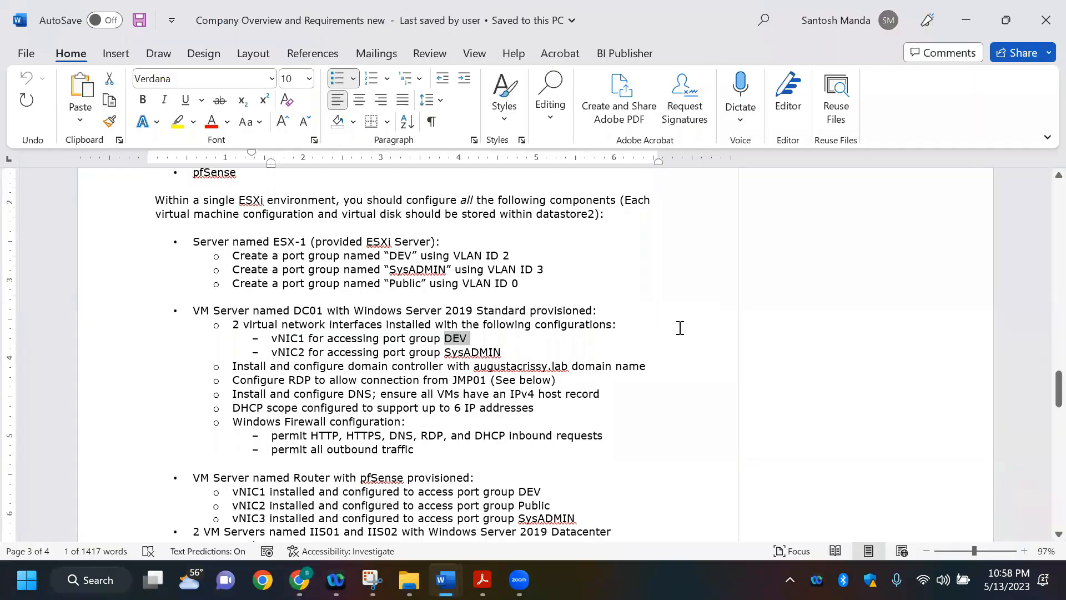
scroll(679, 327, "down", 1)
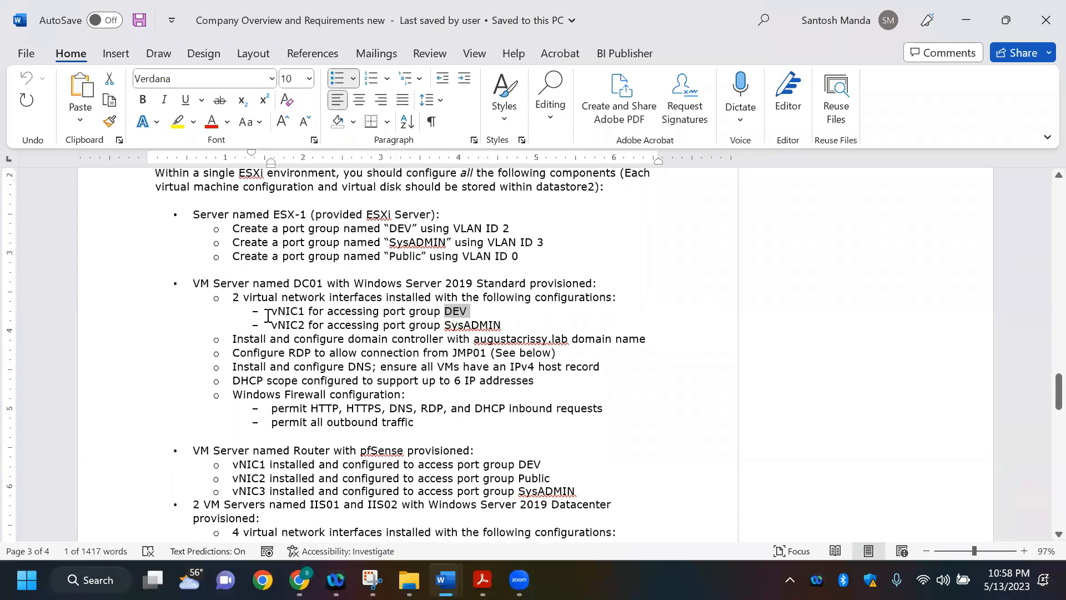
left_click_drag(270, 311, 438, 333)
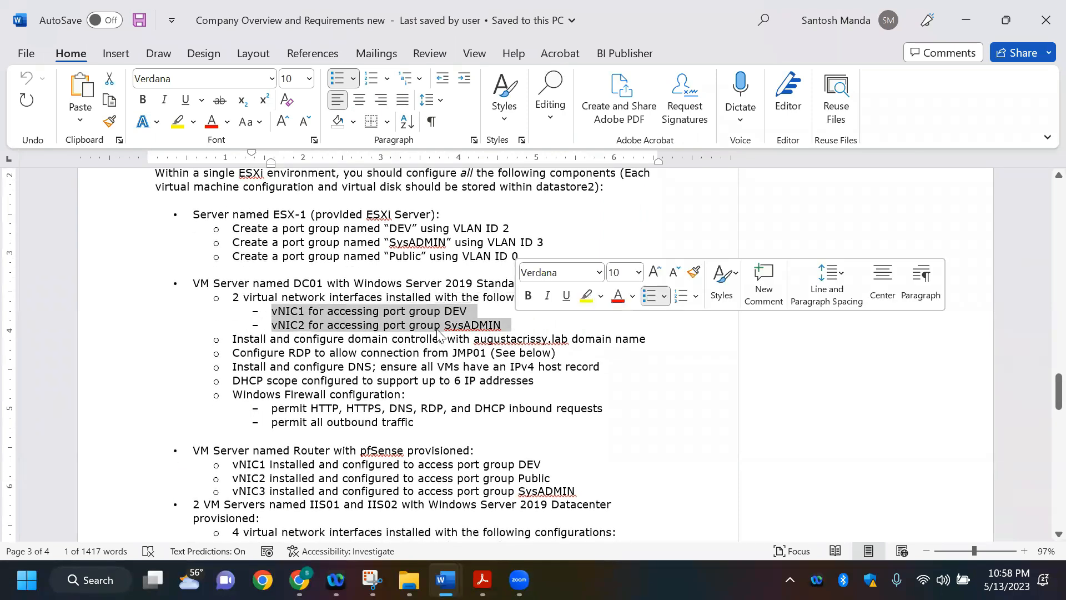
left_click(338, 342)
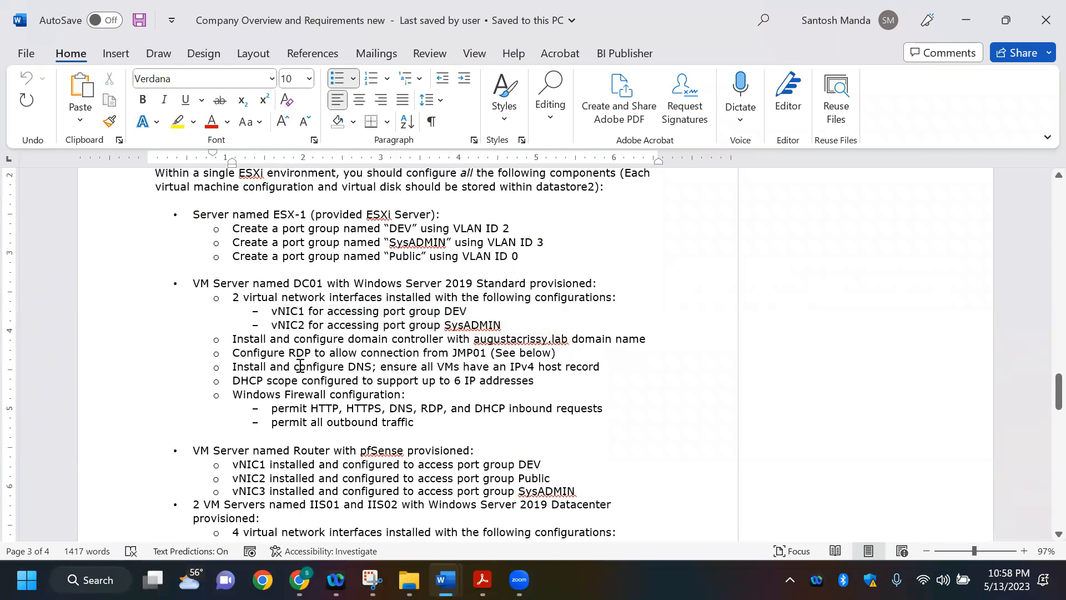
left_click_drag(231, 355, 467, 353)
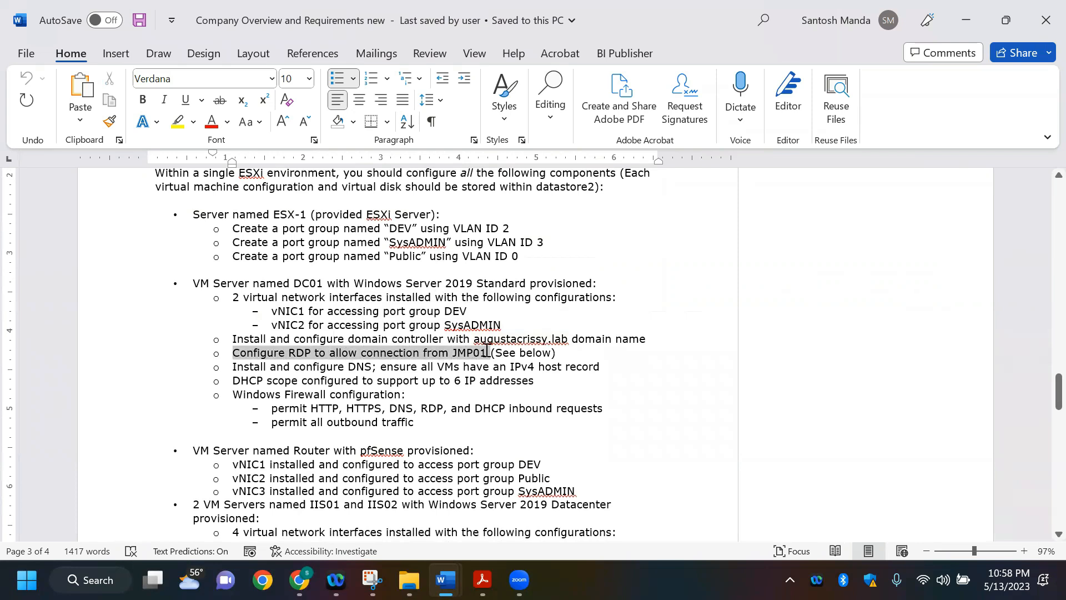
left_click_drag(487, 350, 486, 350)
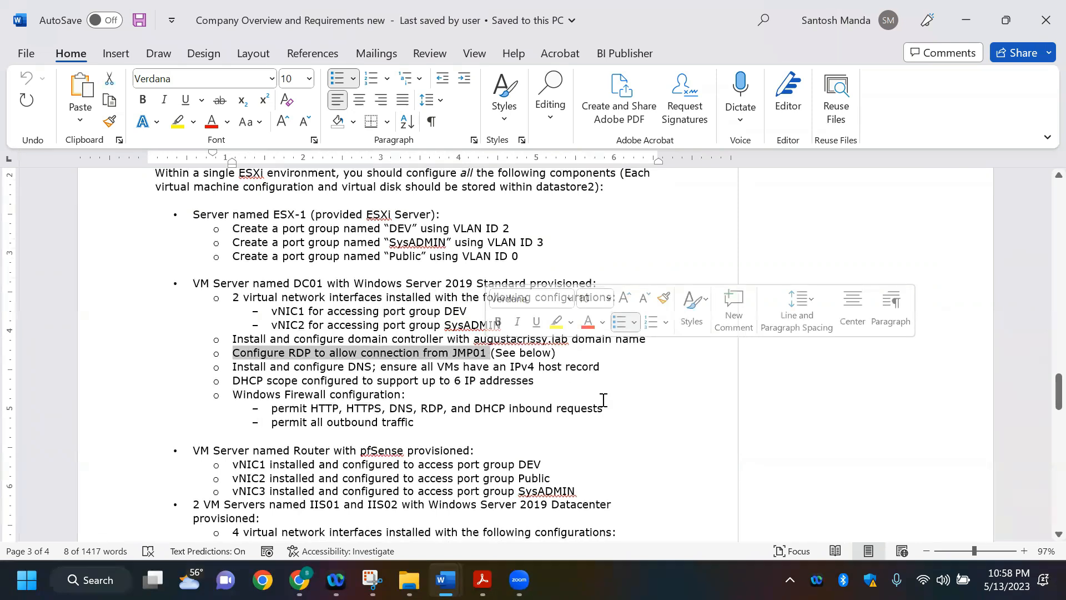
Step: Review the requirements for the JMP01 Windows 10 Enterprise desktop in the requirements document
scroll(604, 402, "down", 1)
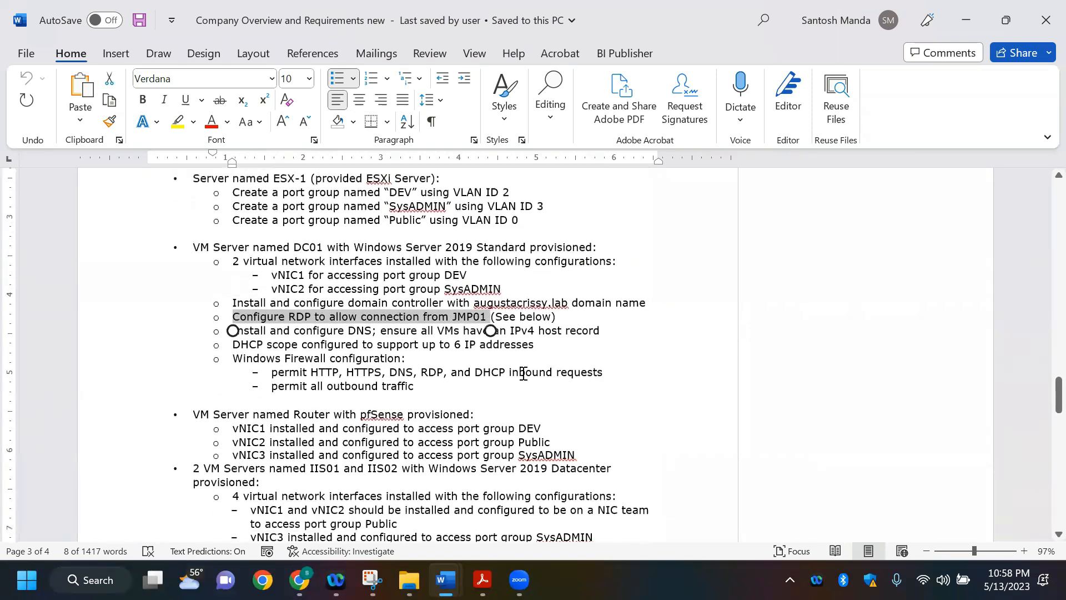
scroll(592, 394, "down", 8)
scroll(592, 394, "up", 5)
scroll(592, 394, "down", 10)
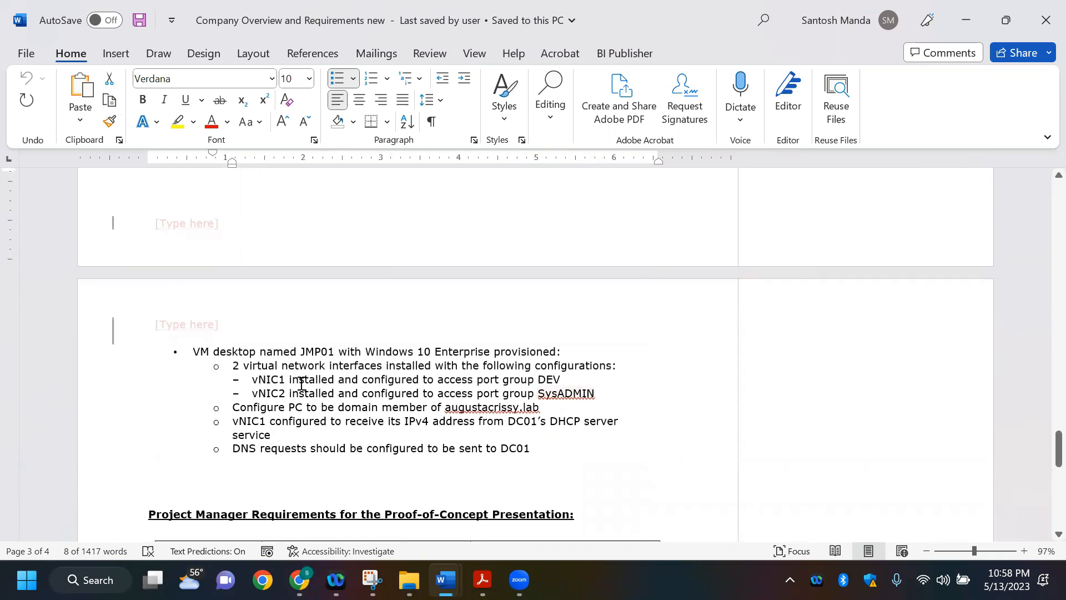
left_click_drag(303, 353, 451, 353)
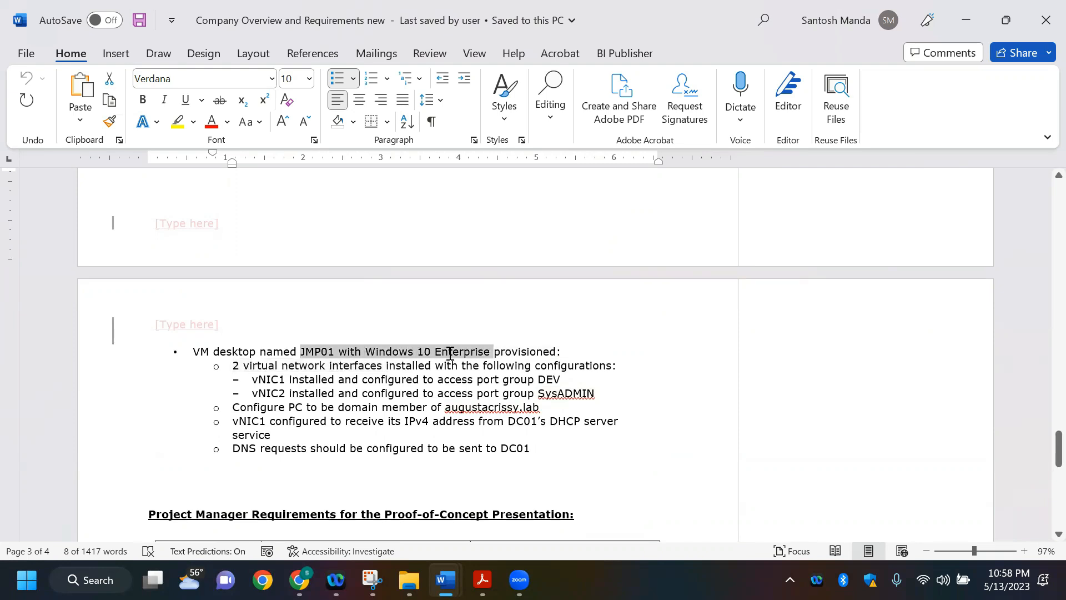
scroll(601, 410, "up", 1)
scroll(601, 409, "up", 1)
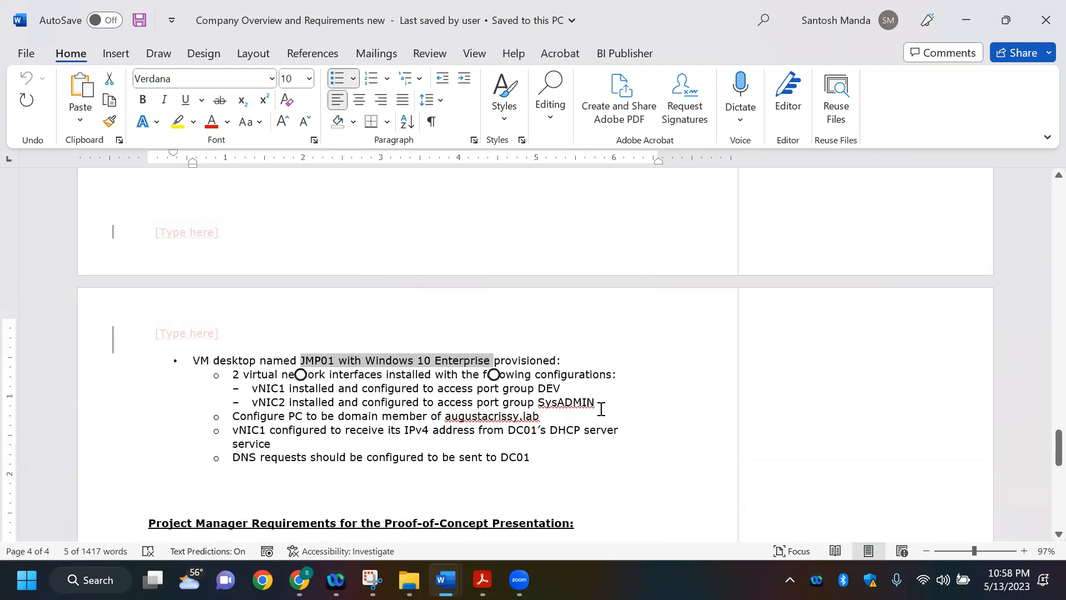
scroll(601, 409, "up", 1)
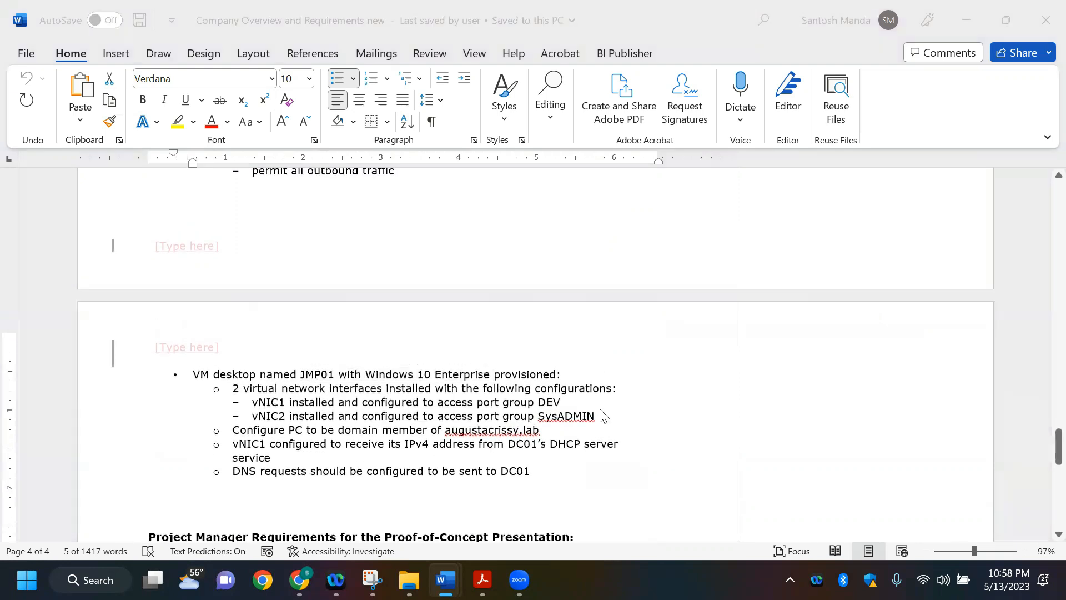
Step: Return to the lab machine, allow Remote Desktop connections to JMP-01 in its system properties, and close the System window
key("alt+Tab")
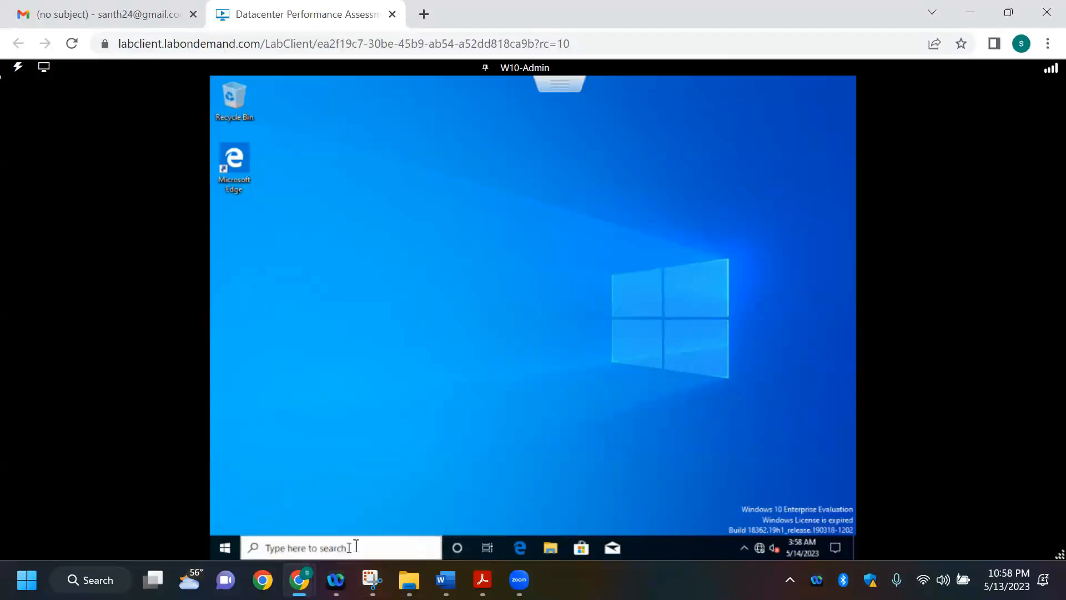
left_click(552, 549)
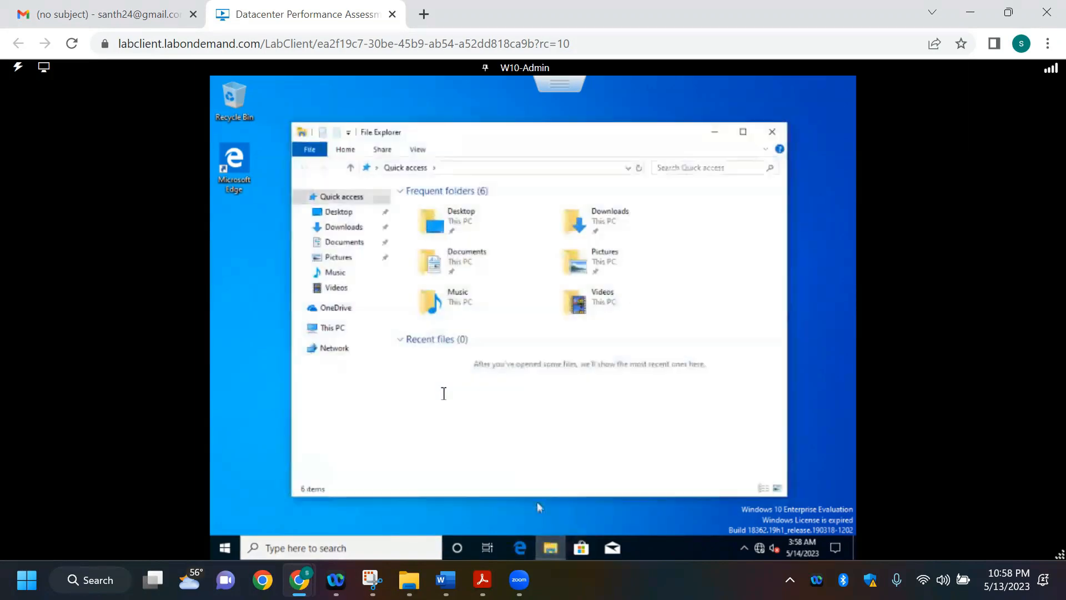
right_click(333, 329)
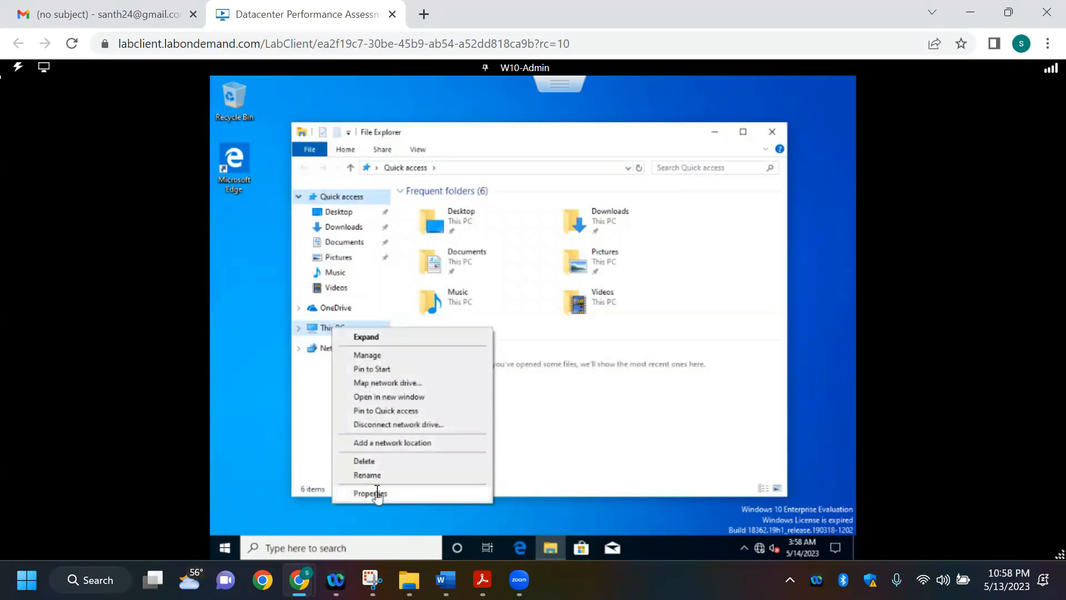
left_click(370, 493)
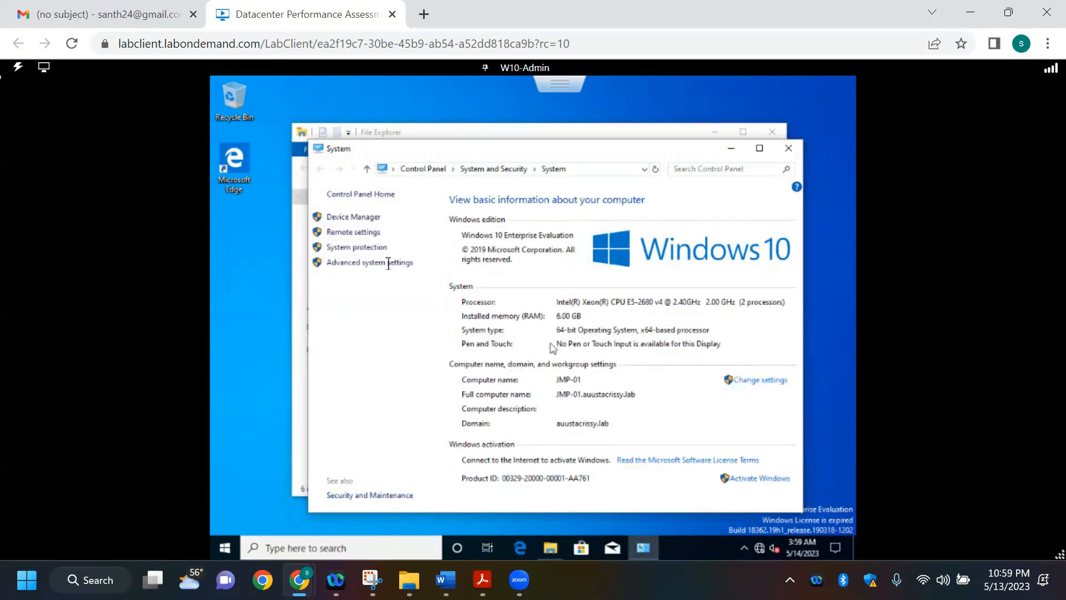
left_click(360, 232)
left_click(358, 286)
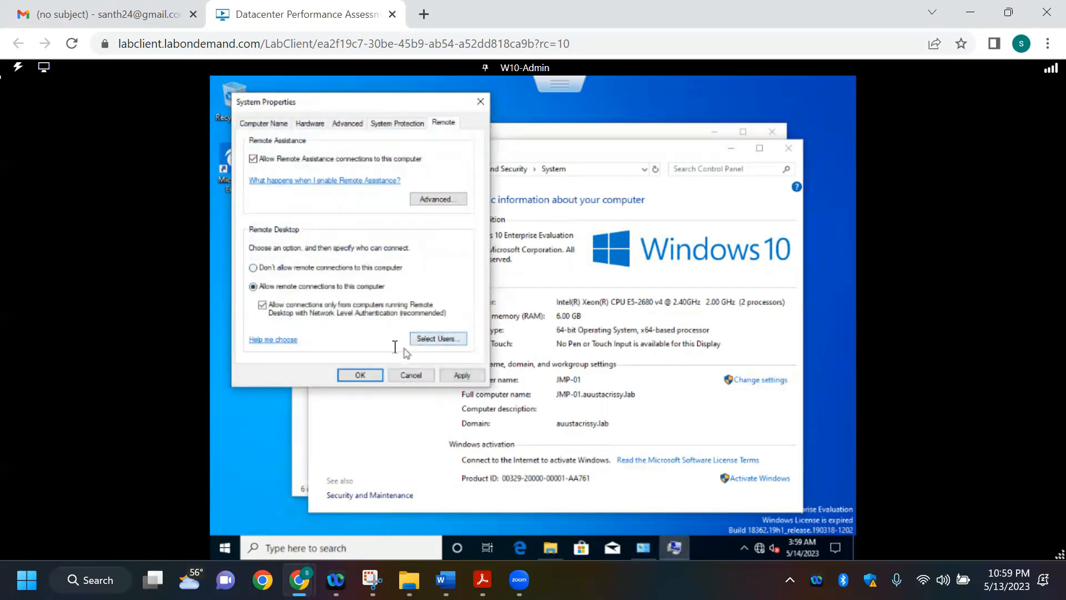
left_click(461, 376)
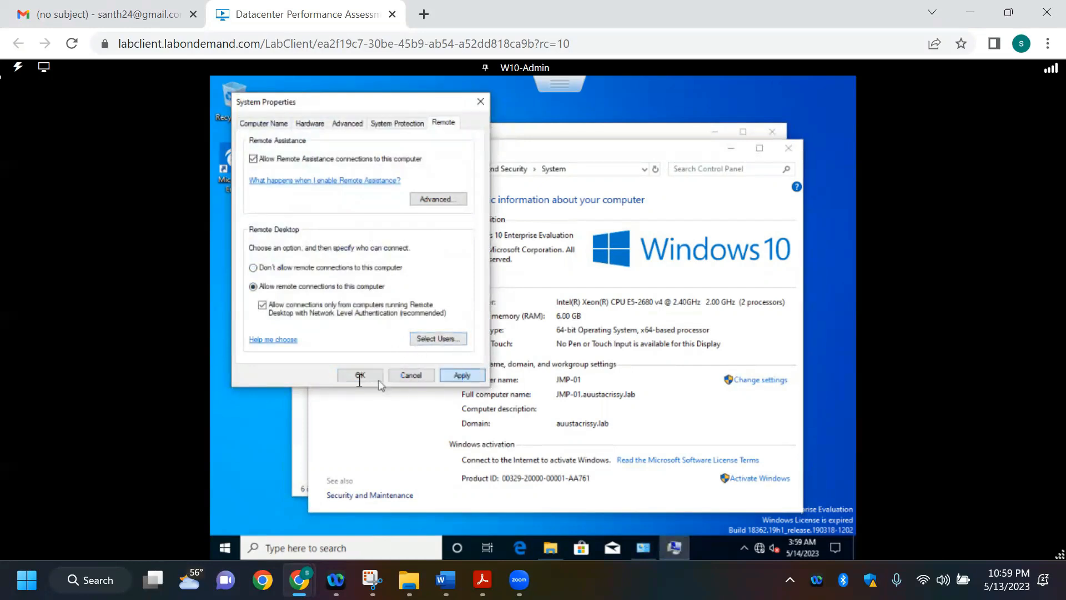
left_click(359, 375)
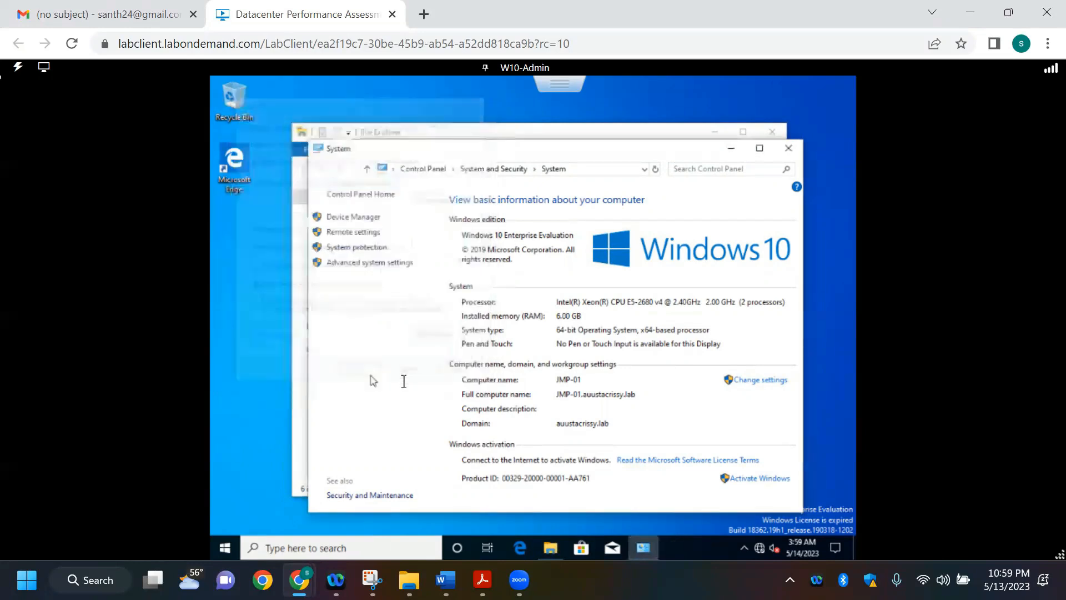
left_click(790, 149)
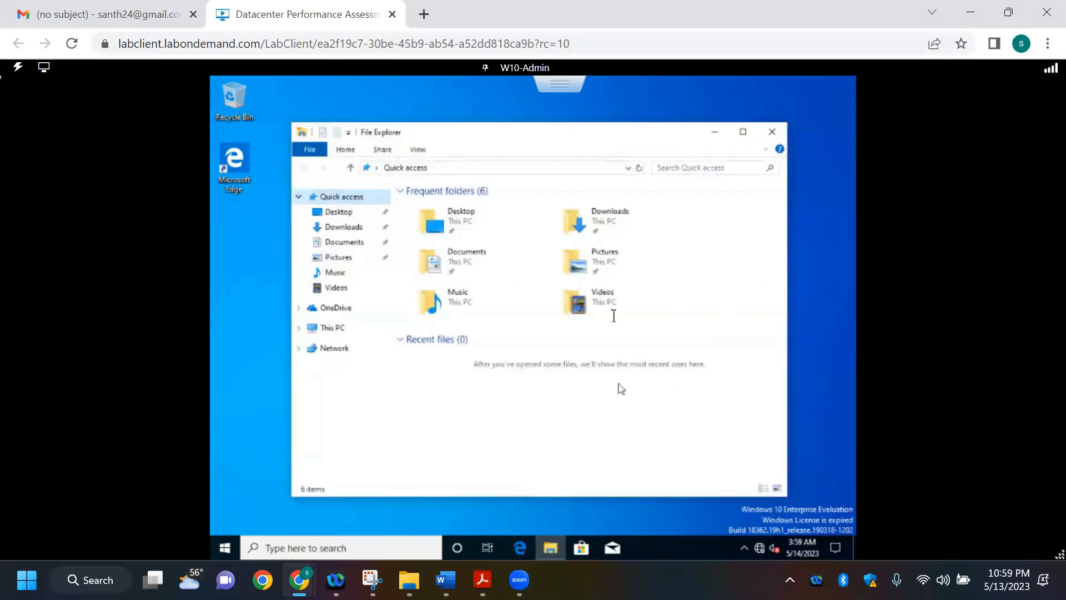
Step: Review DC01's requirement for RDP connections from JMP01 in the Word requirements document, and return to the lab machine
key("alt+Tab")
scroll(675, 365, "up", 15)
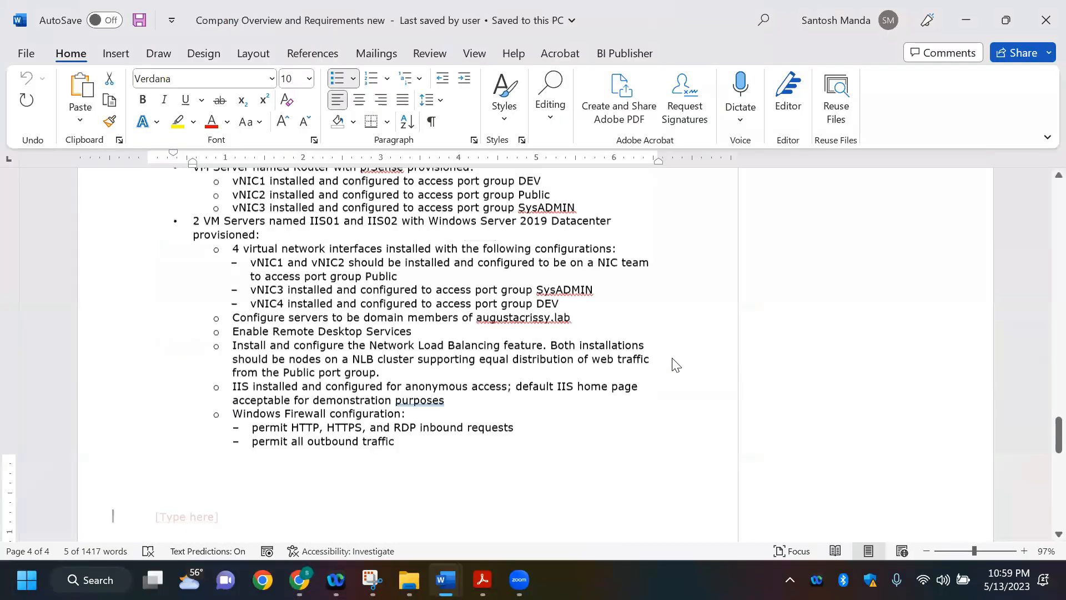
scroll(675, 365, "up", 1)
scroll(671, 359, "down", 6)
scroll(321, 401, "down", 2)
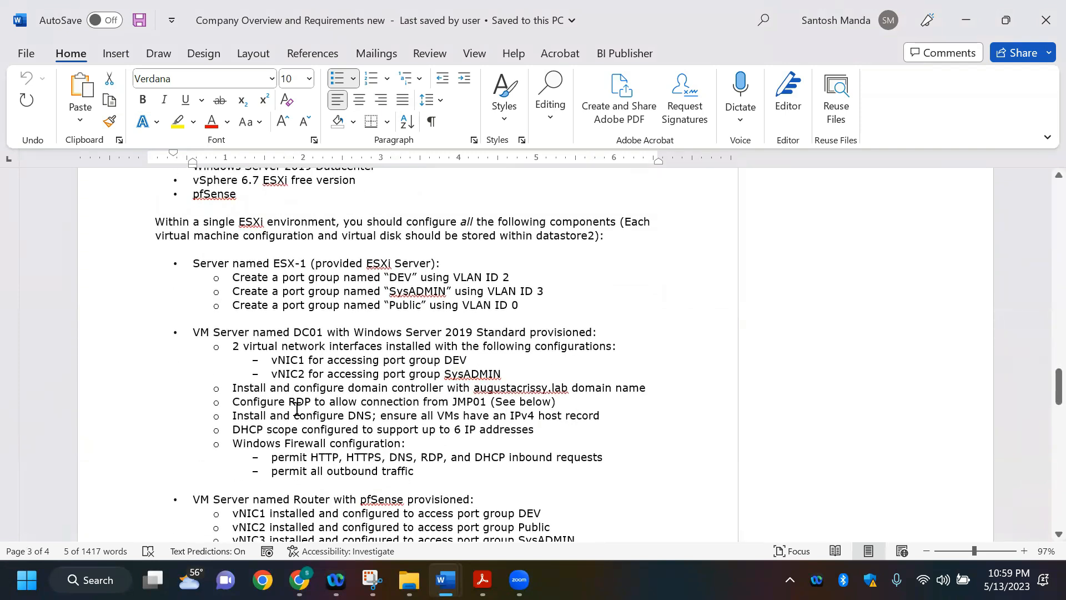
left_click_drag(248, 401, 479, 401)
key("alt+Tab")
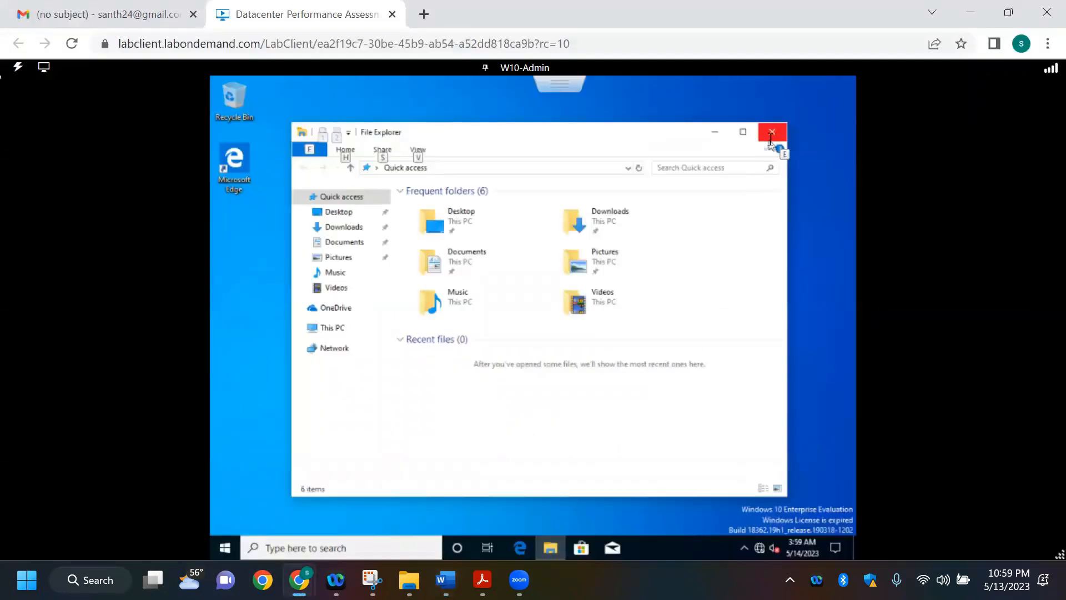
Step: Close JMP-01's File Explorer, switch to the DC-01 remote console, and unlock it with the domain Administrator account password
left_click(771, 136)
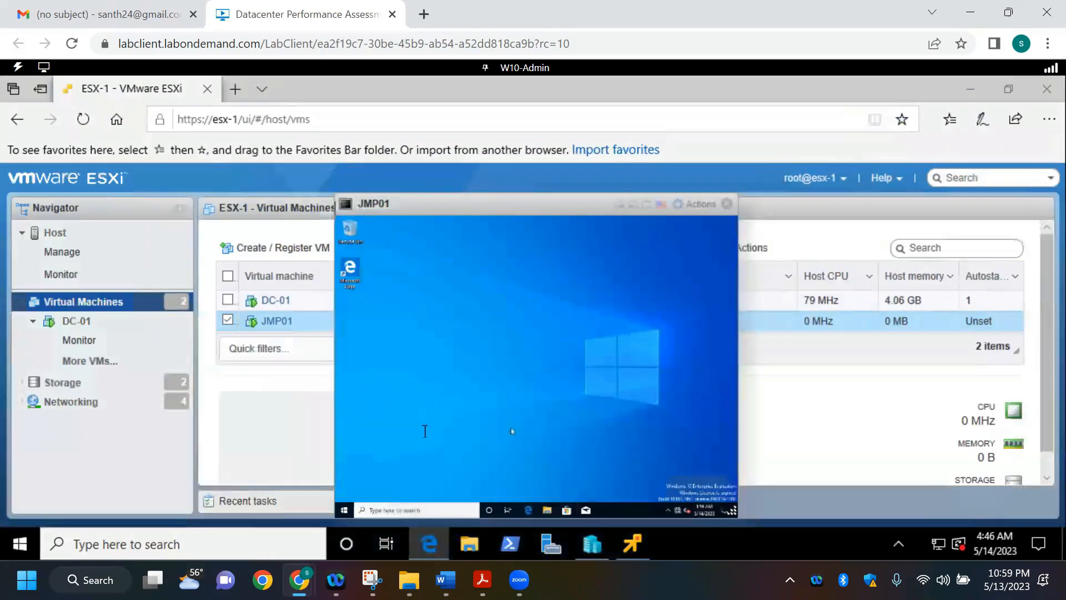
left_click(625, 545)
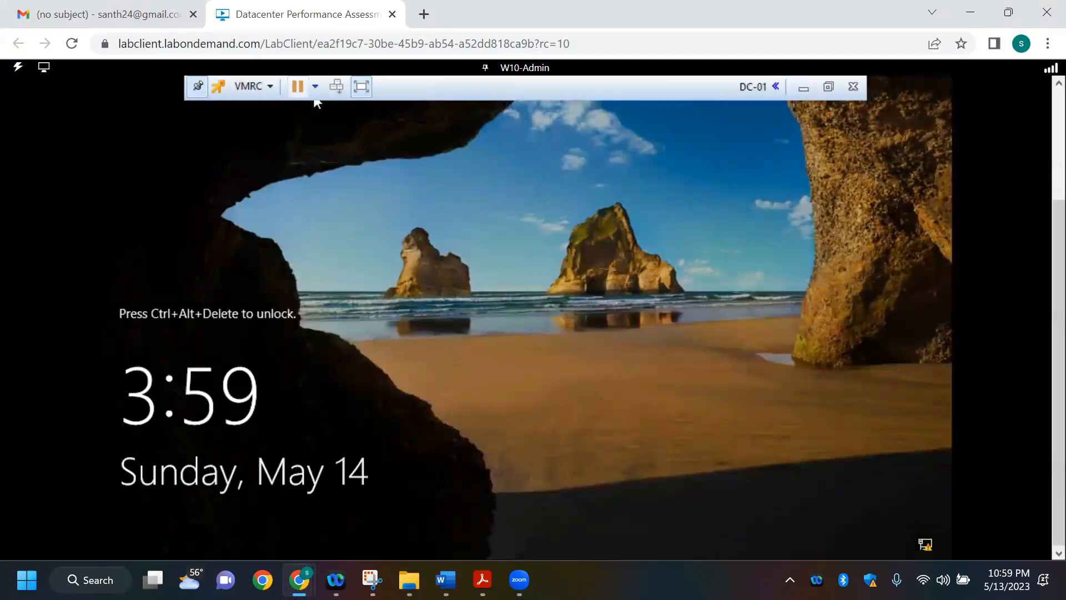
left_click(336, 86)
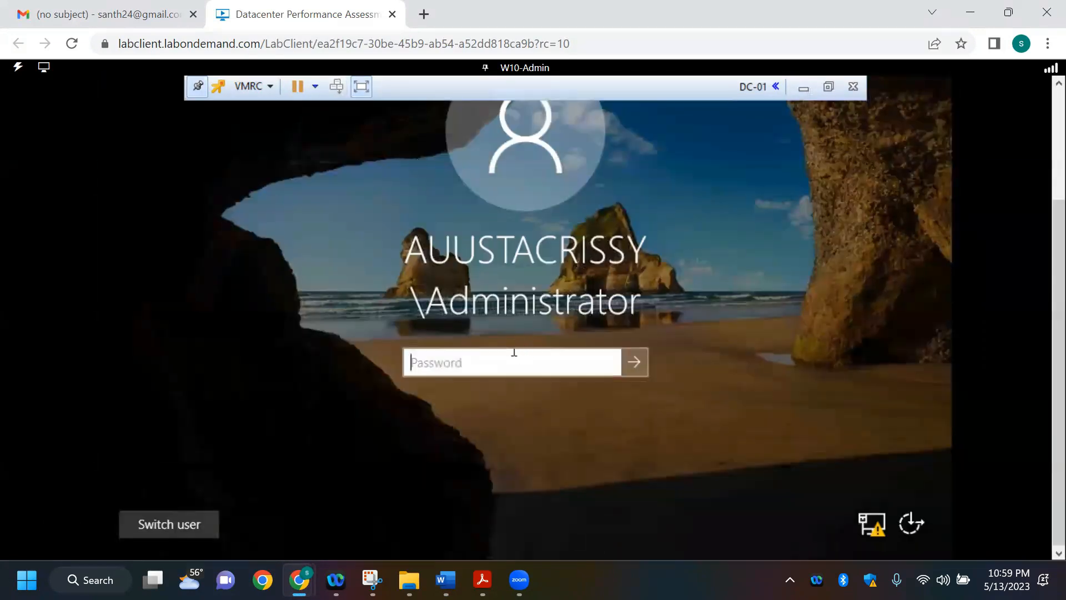
type("P")
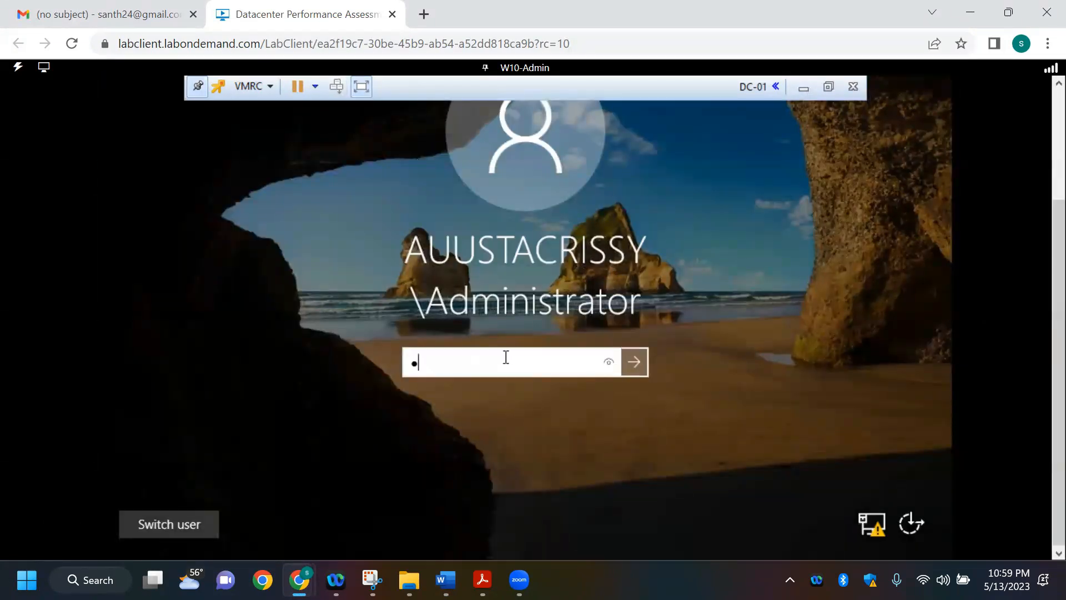
type("a55w.rd1")
left_click(608, 362)
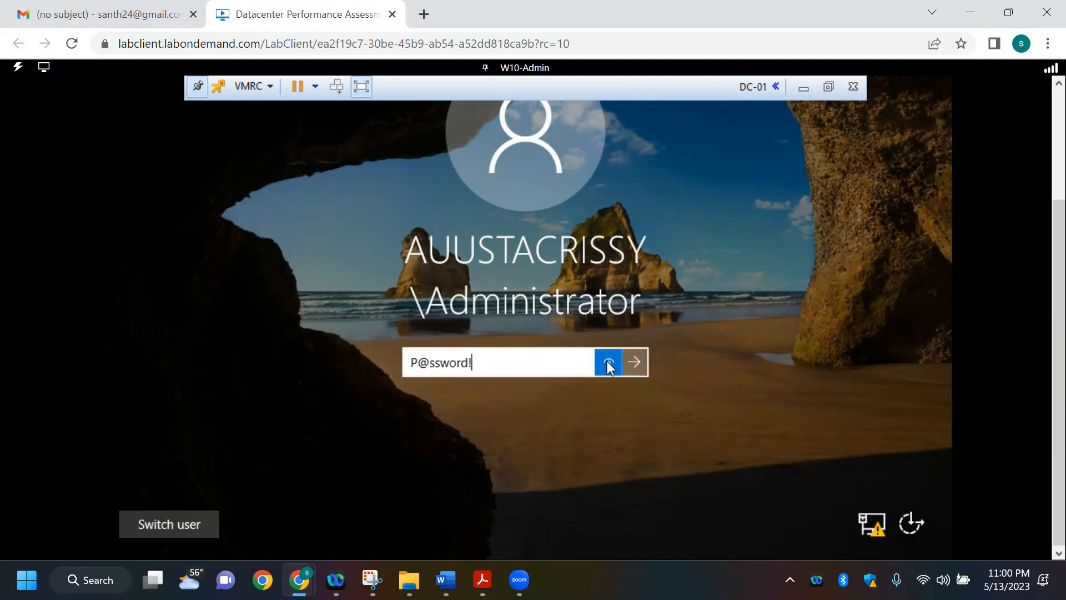
left_click(639, 363)
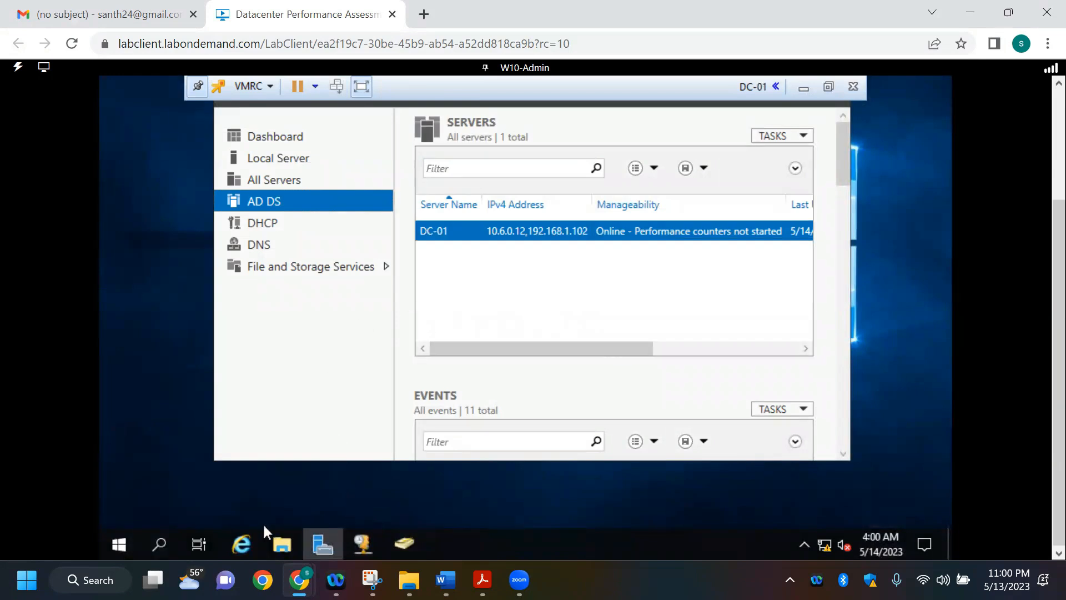
Step: Search DC-01 for "remote" and launch the Remote Desktop Connection app
left_click(115, 543)
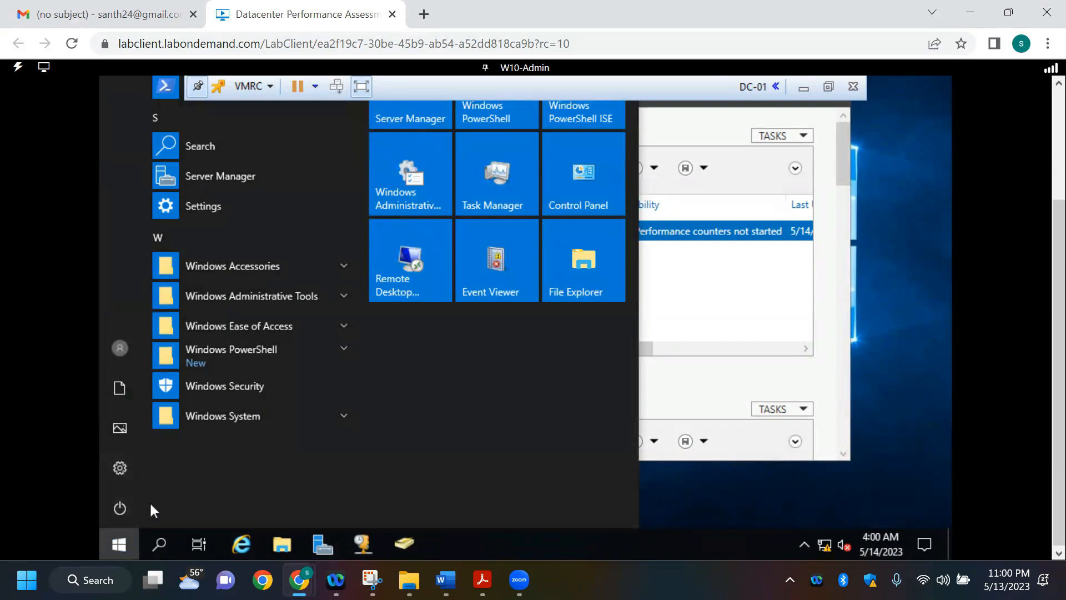
type("re")
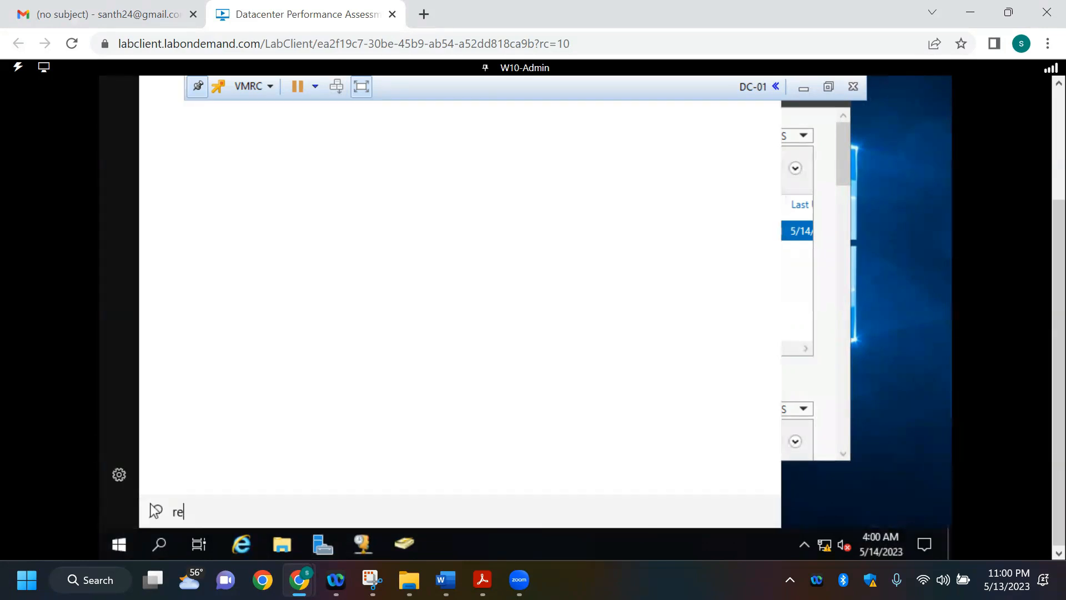
type("mote")
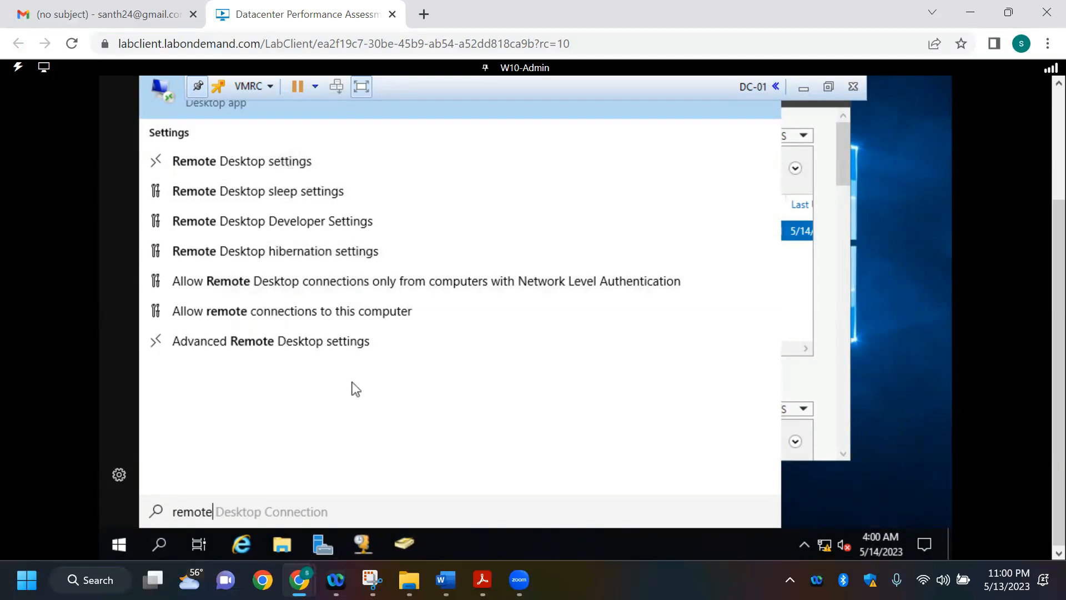
key("Right")
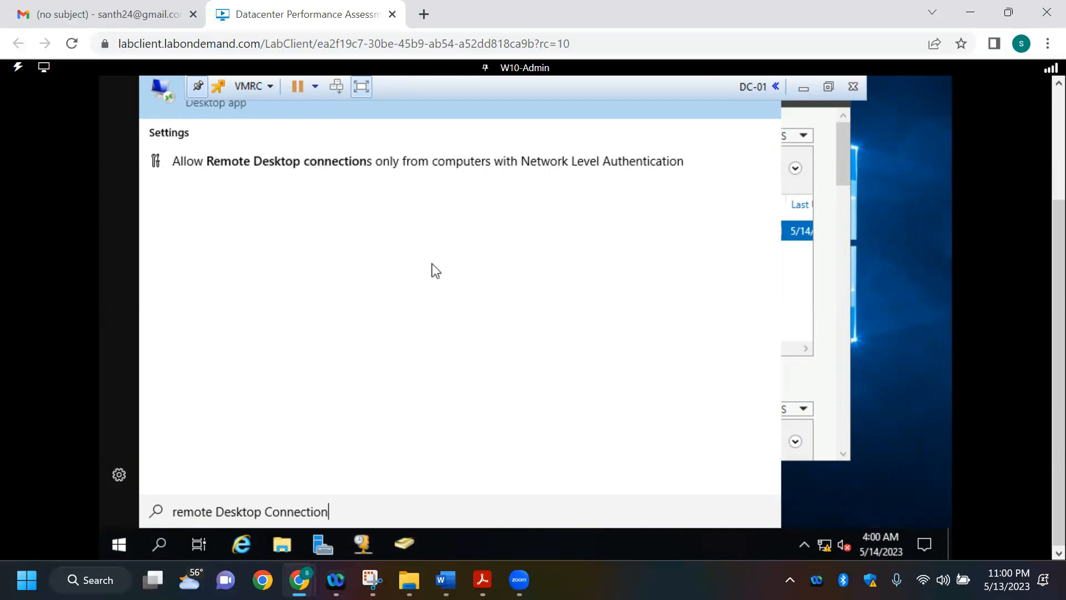
key("Return")
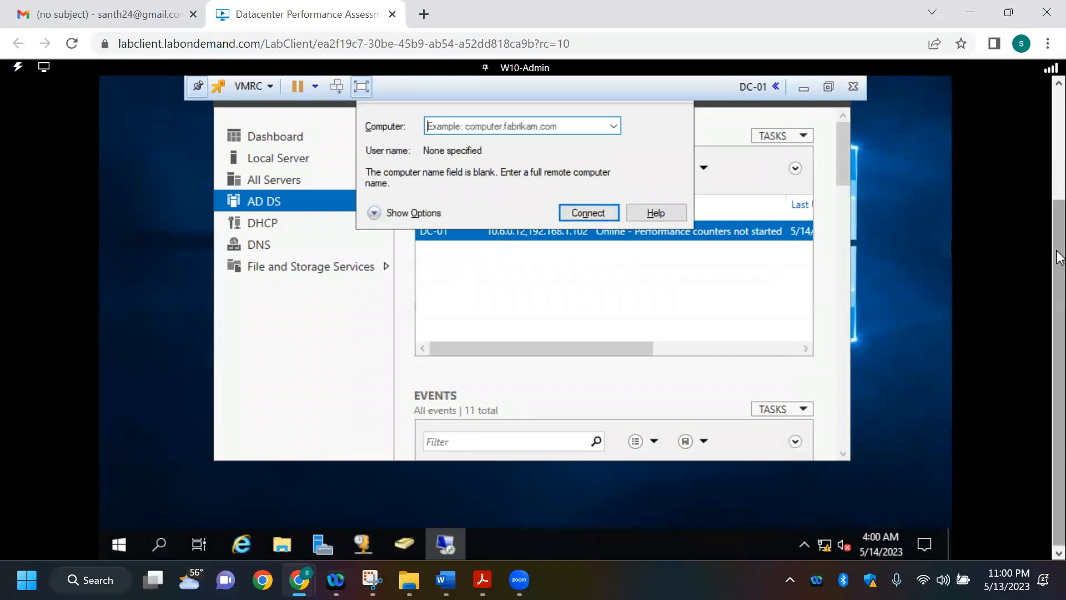
Step: Start a Remote Desktop connection from DC-01 to the computer jmp-01
scroll(1057, 270, "up", 2)
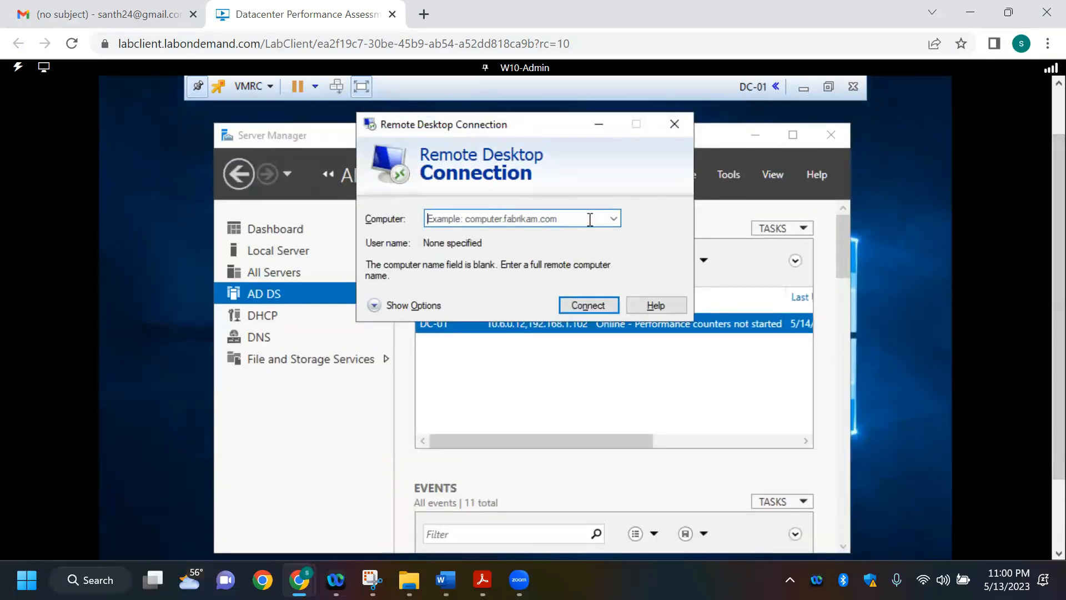
left_click(614, 220)
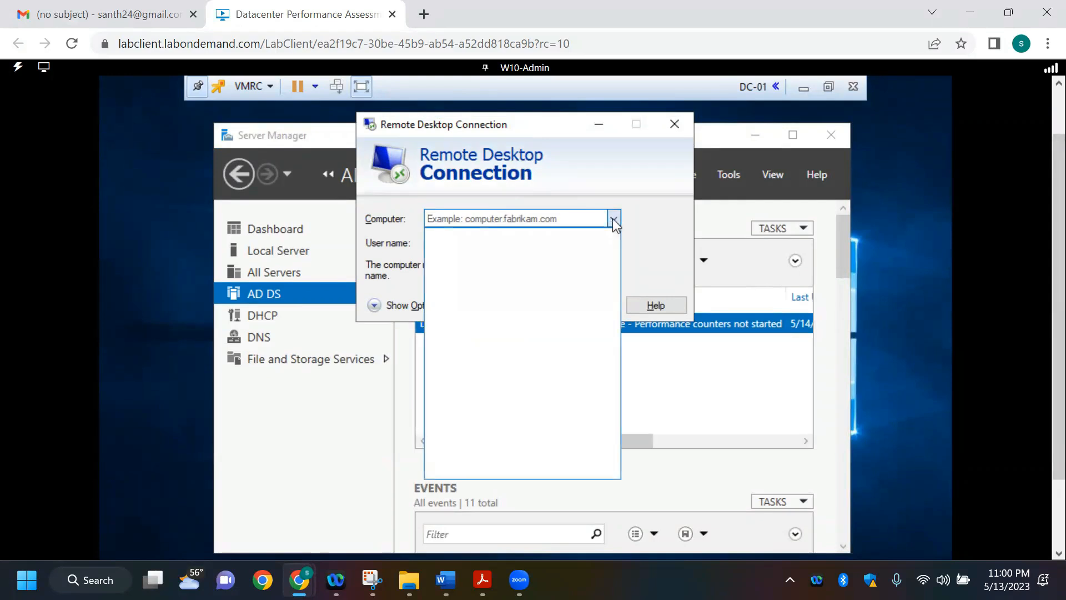
left_click(534, 219)
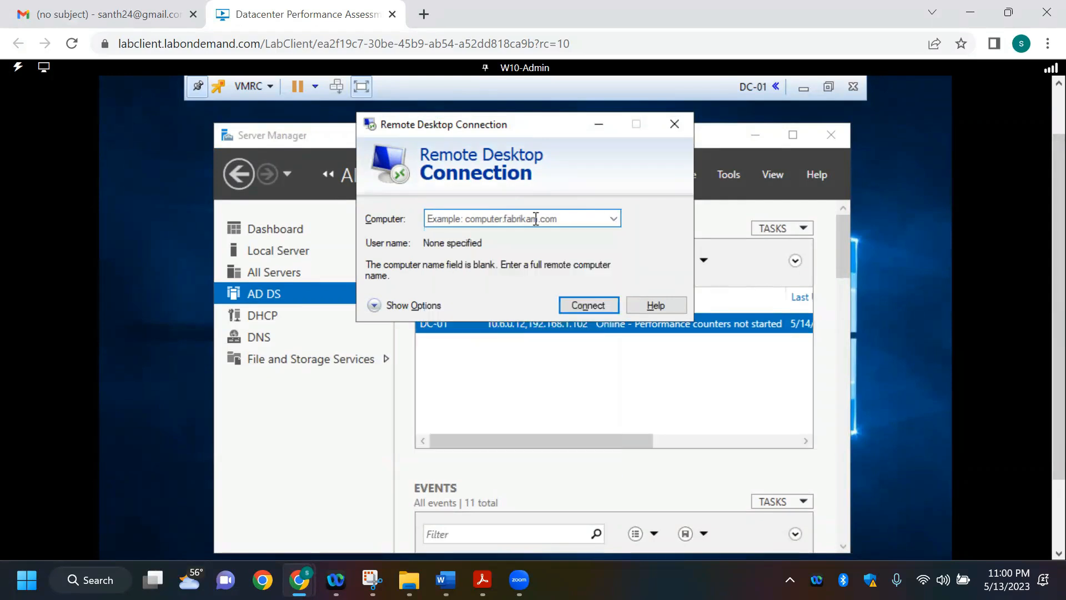
type("l")
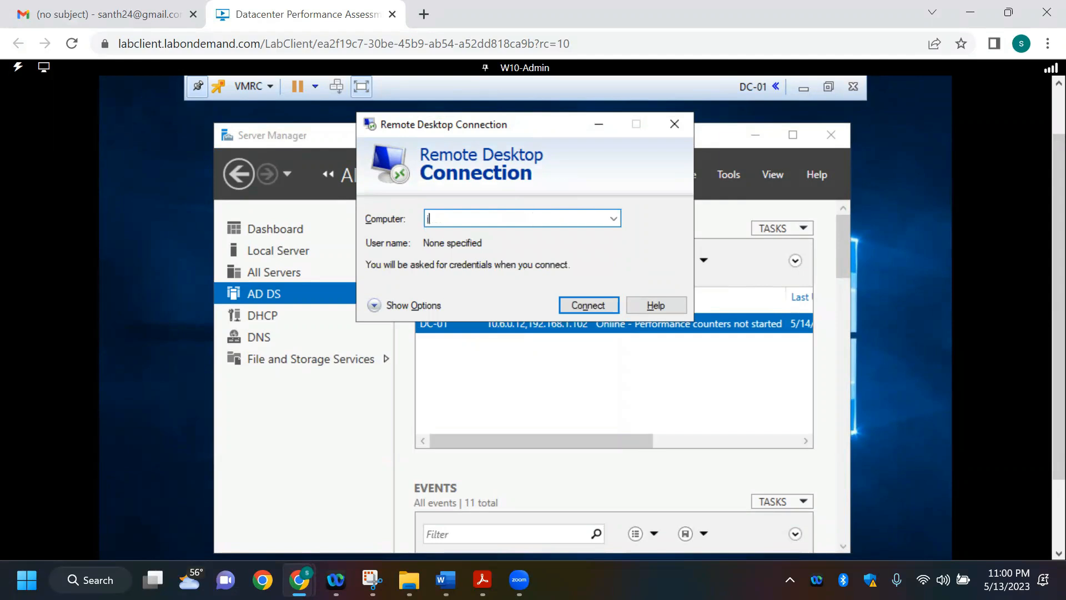
type("mp-01")
key("Return")
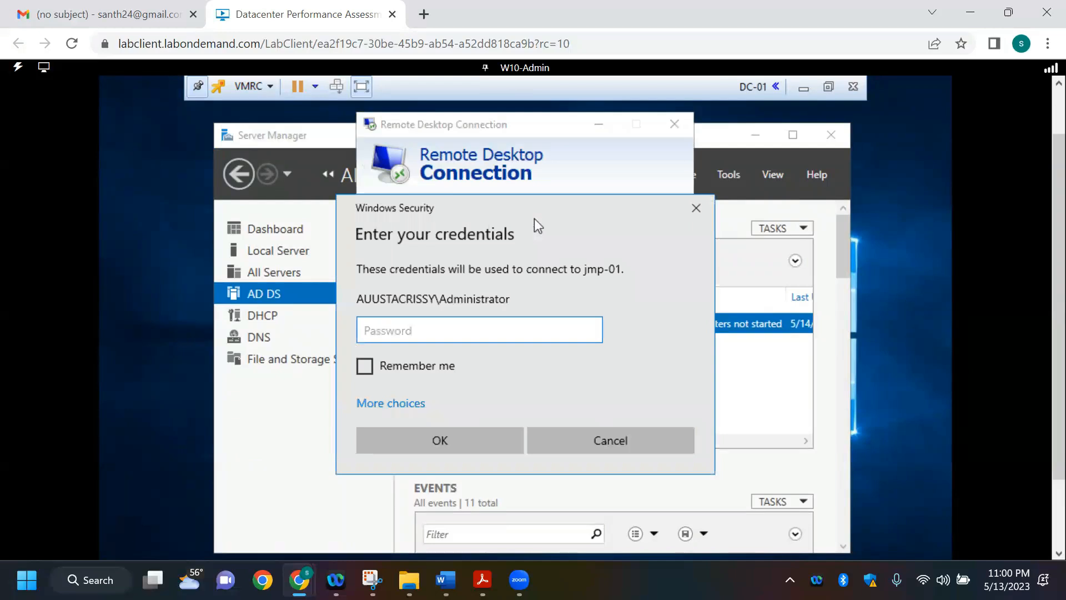
Step: Submit the domain Administrator password for the jmp-01 connection and minimize Server Manager
type("P")
type("•••••••")
type("•")
left_click(591, 330)
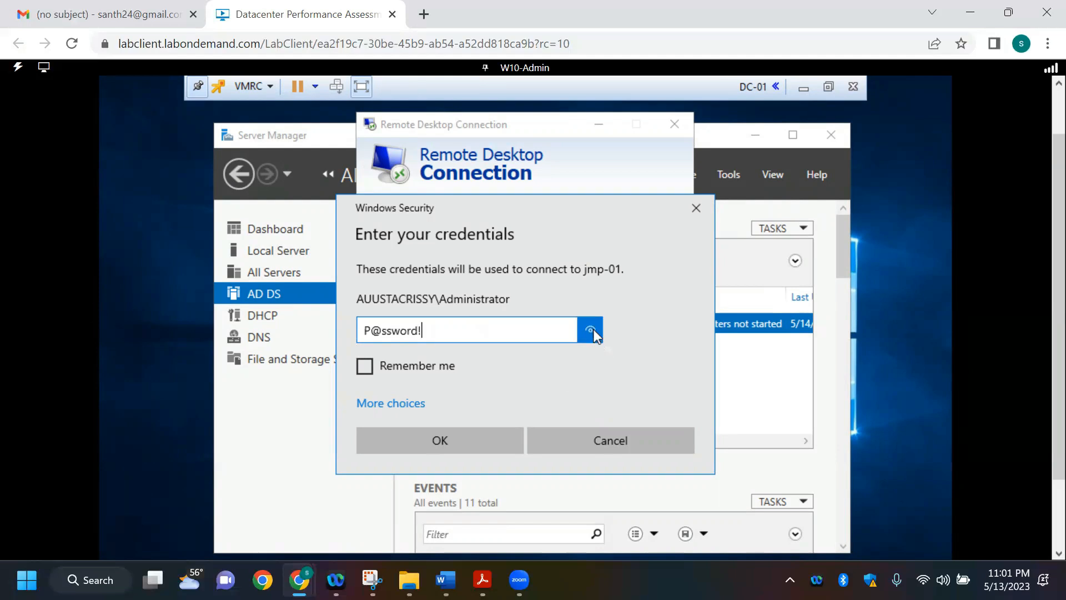
left_click(439, 440)
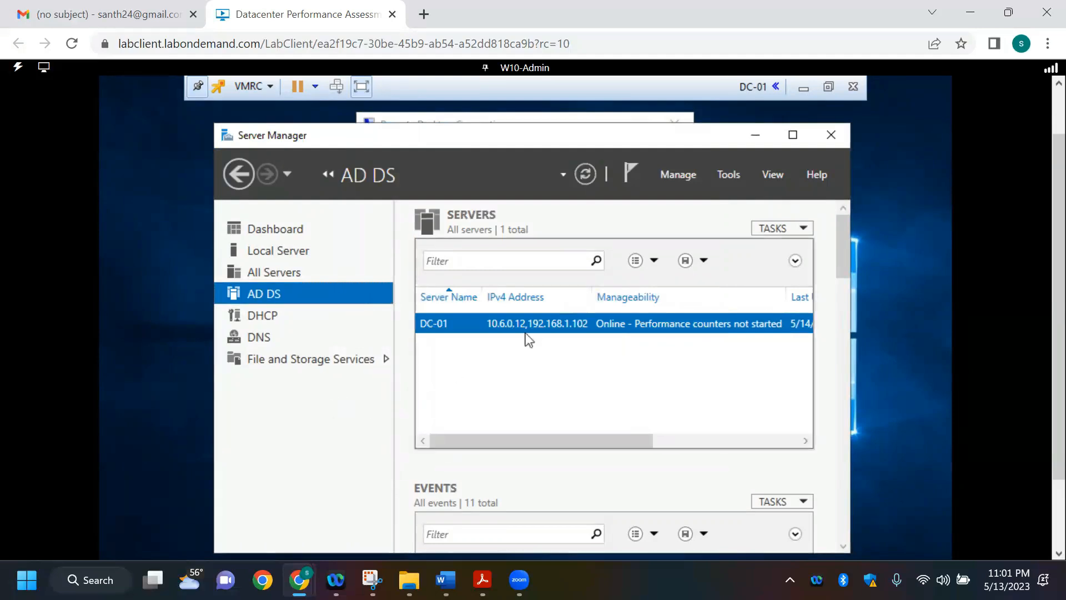
left_click(759, 134)
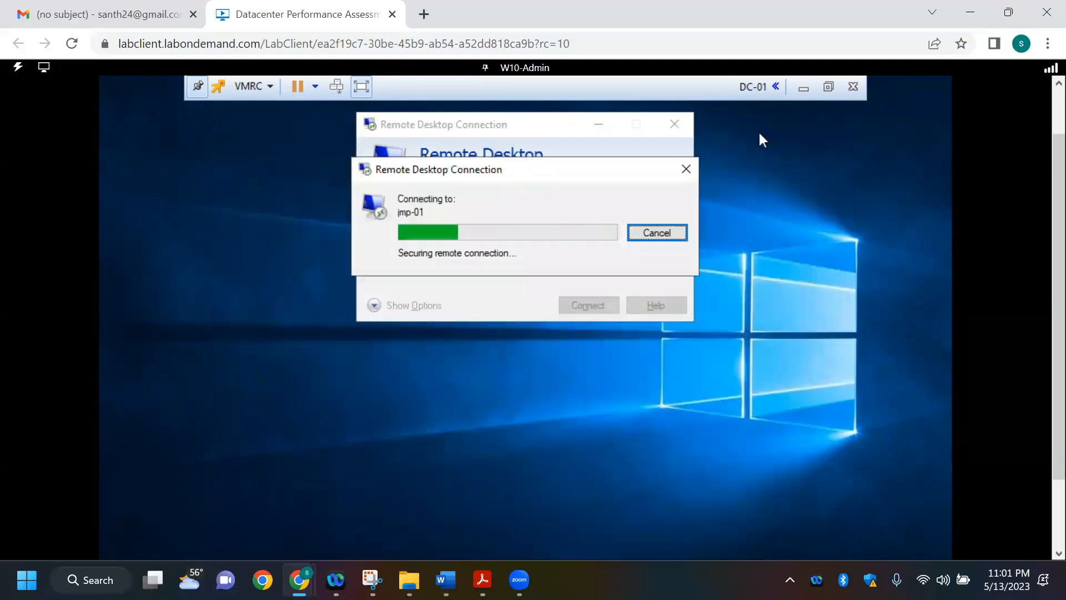
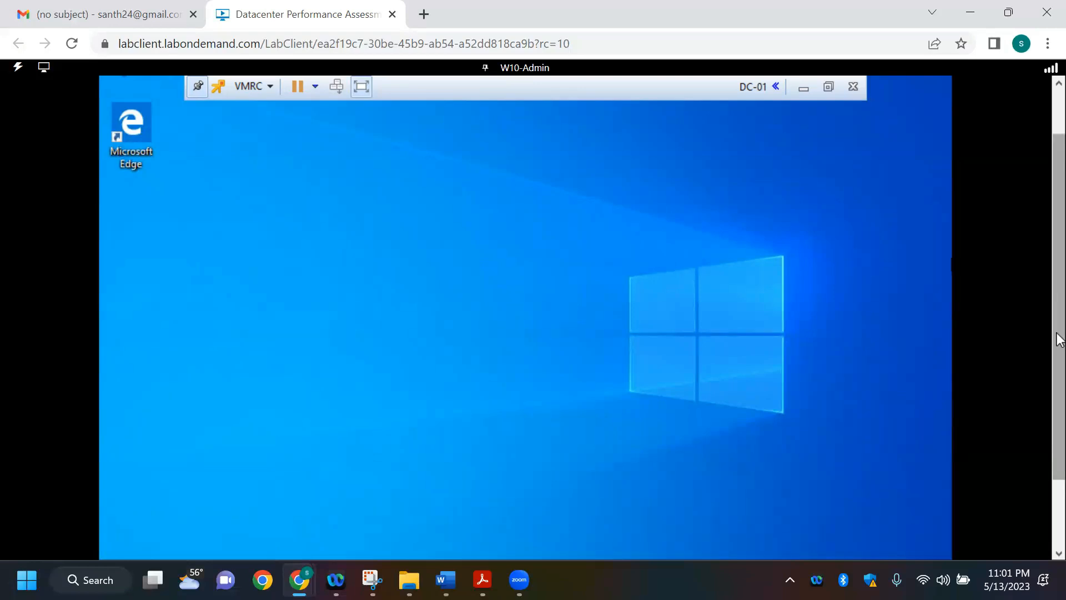
Step: Glance at the RDP requirement in the Word requirements document and disconnect the Remote Desktop session to jmp-01
scroll(1058, 278, "up", 2)
scroll(1059, 250, "down", 3)
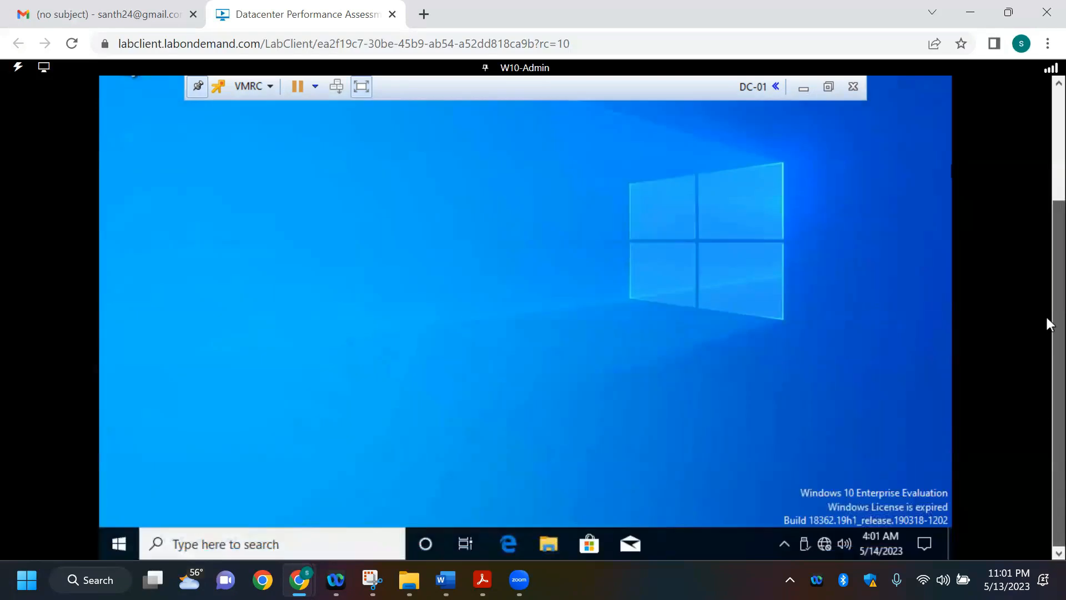
scroll(1043, 284, "up", 3)
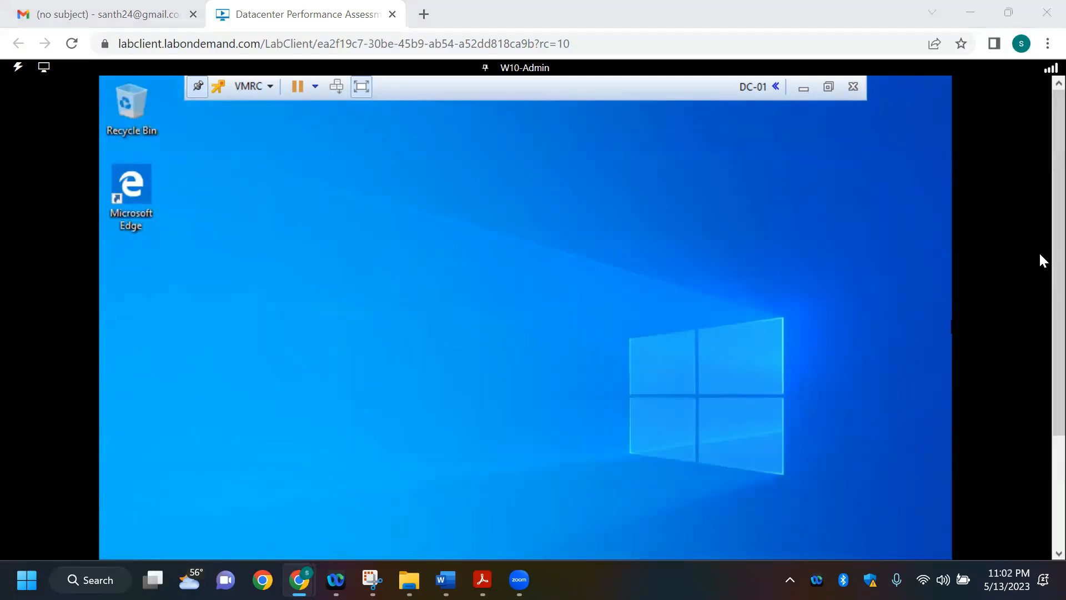
key("alt+Tab")
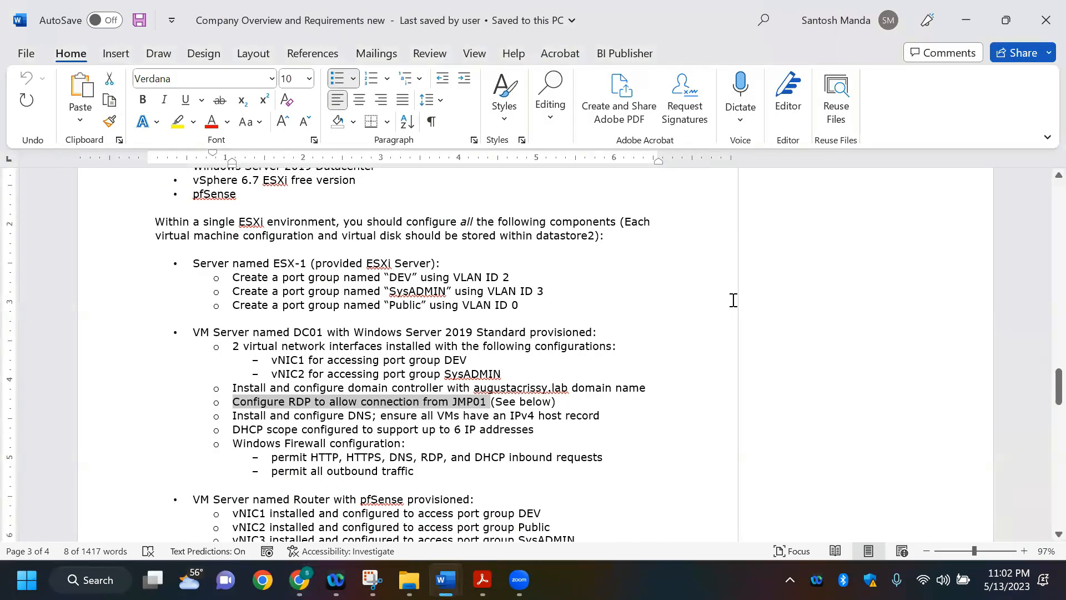
key("alt+Tab")
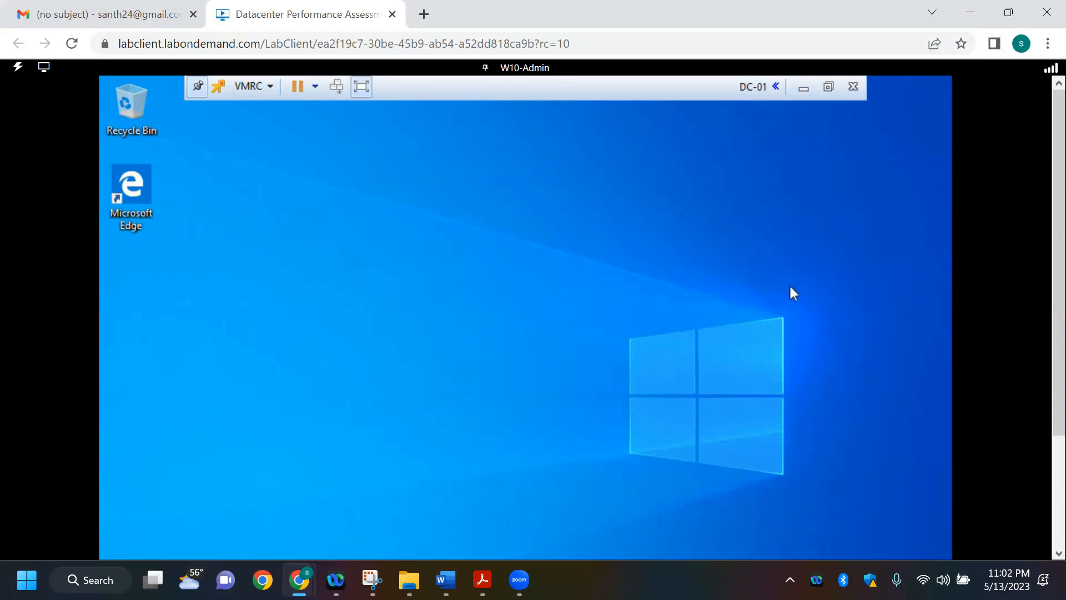
left_click_drag(1056, 281, 1056, 485)
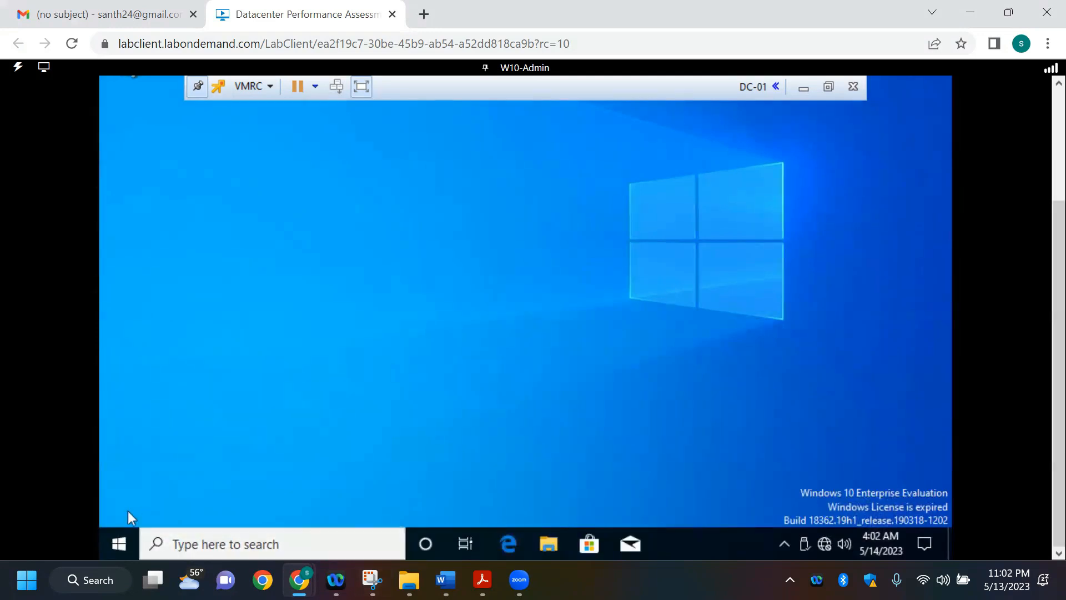
left_click(119, 544)
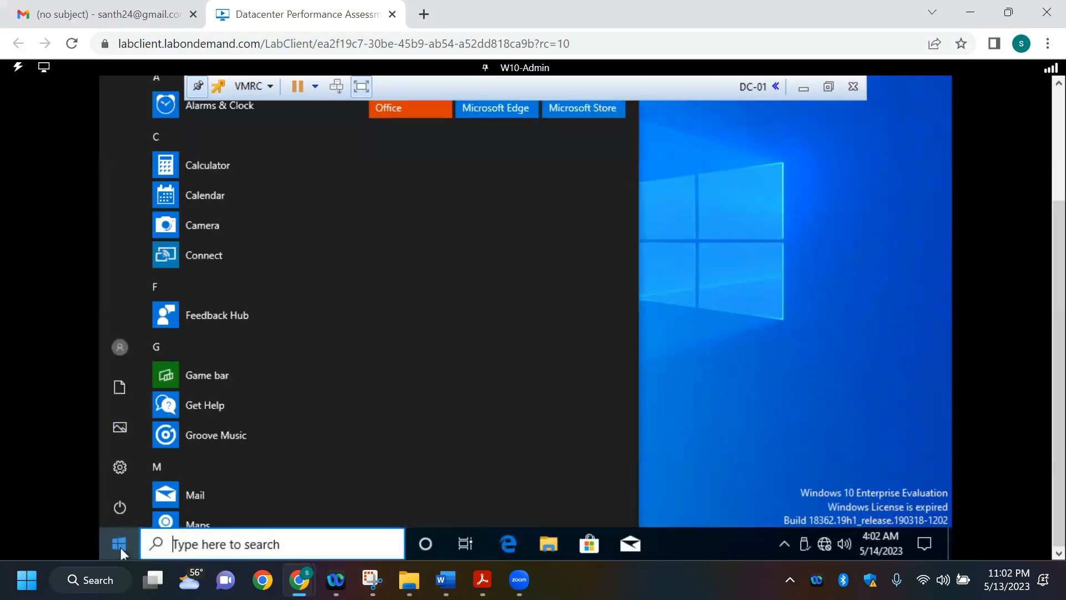
left_click(120, 506)
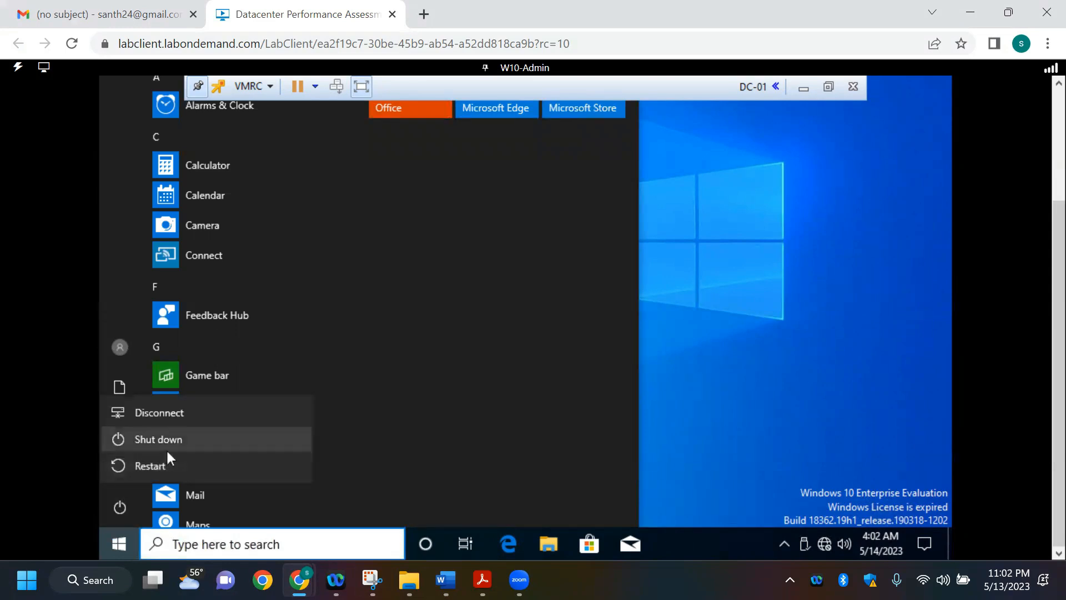
left_click(179, 412)
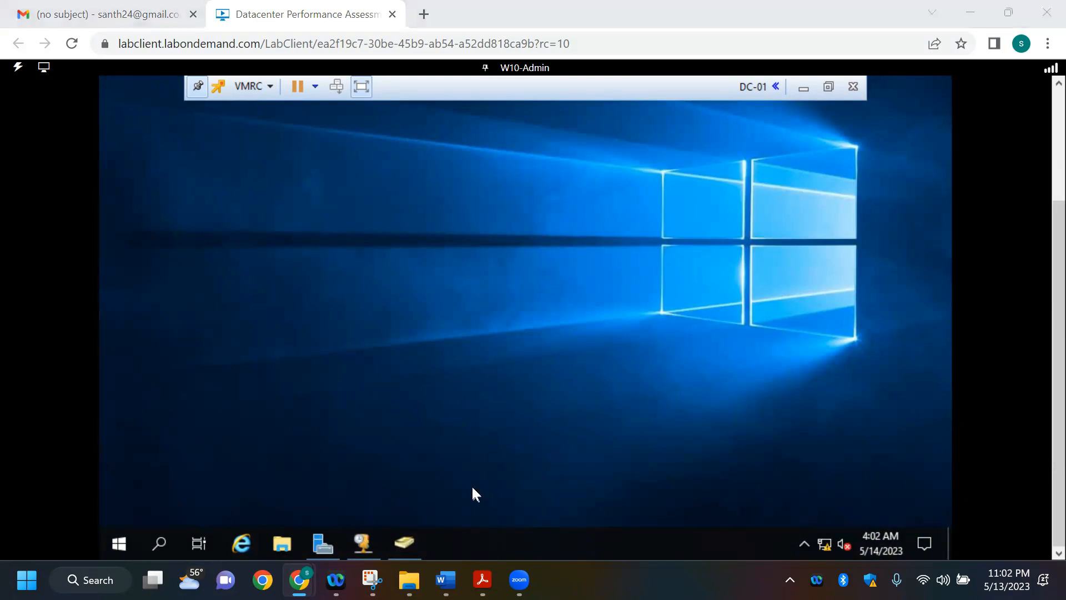
Step: Check the DNS requirement in the Word requirements document and open DNS Manager from Server Manager on DC-01
key("alt+Tab")
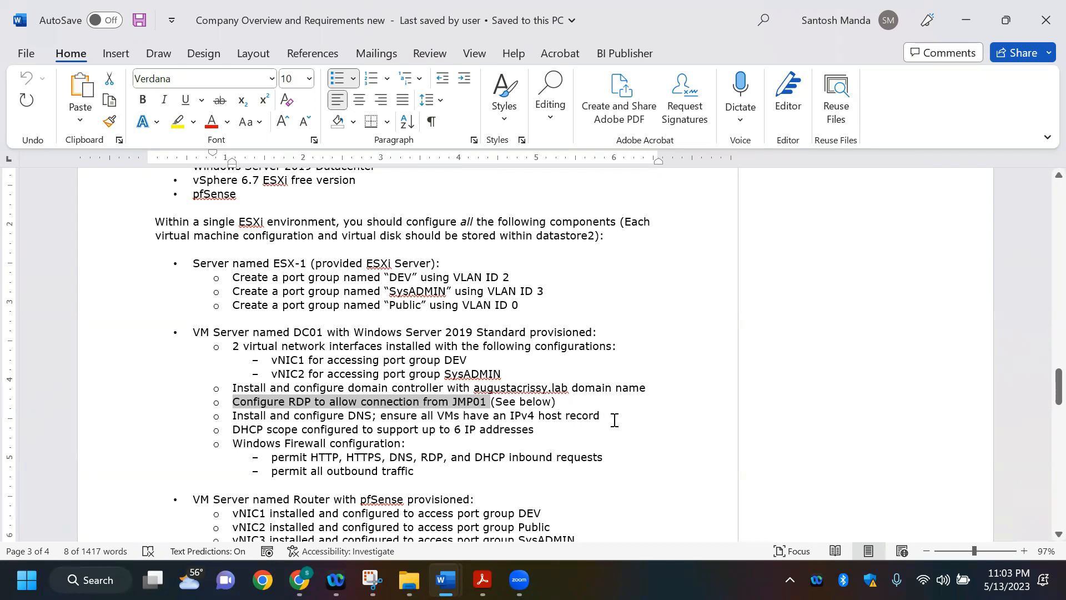
key("alt+Tab")
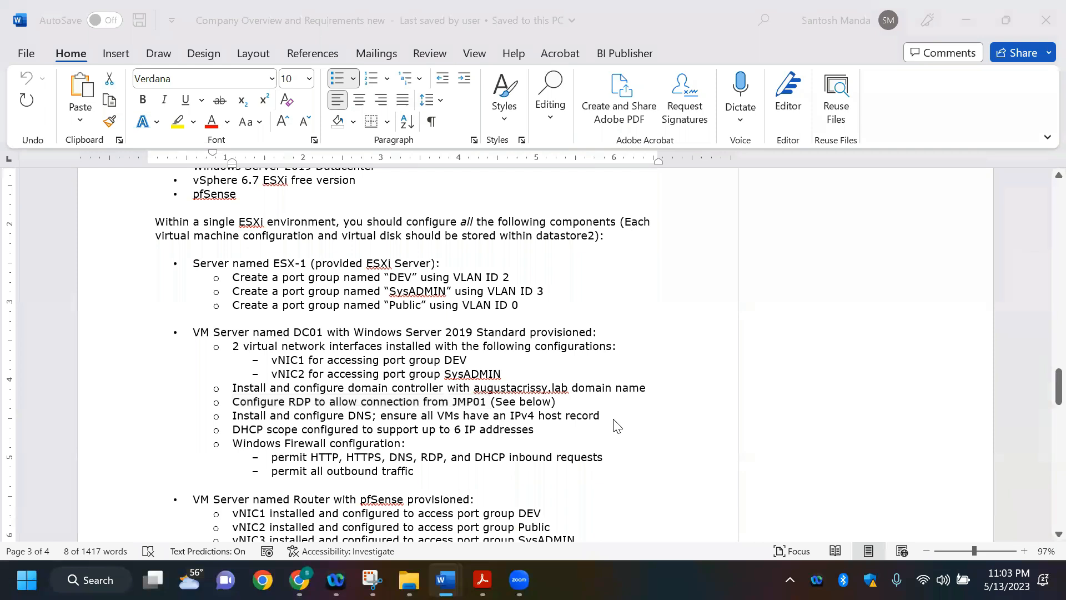
key("alt+Tab")
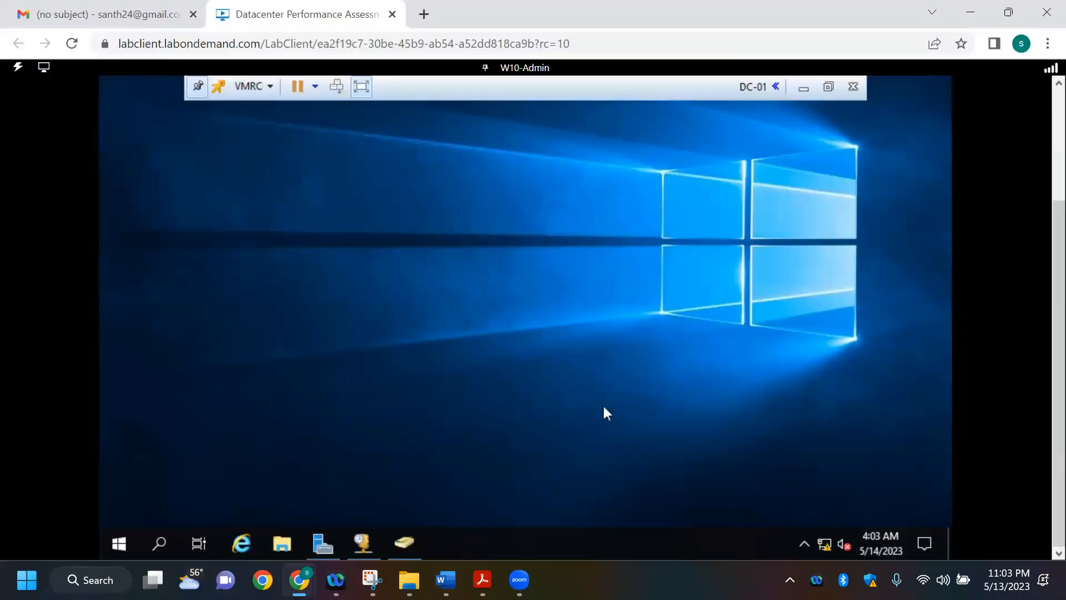
left_click_drag(1057, 345, 1057, 58)
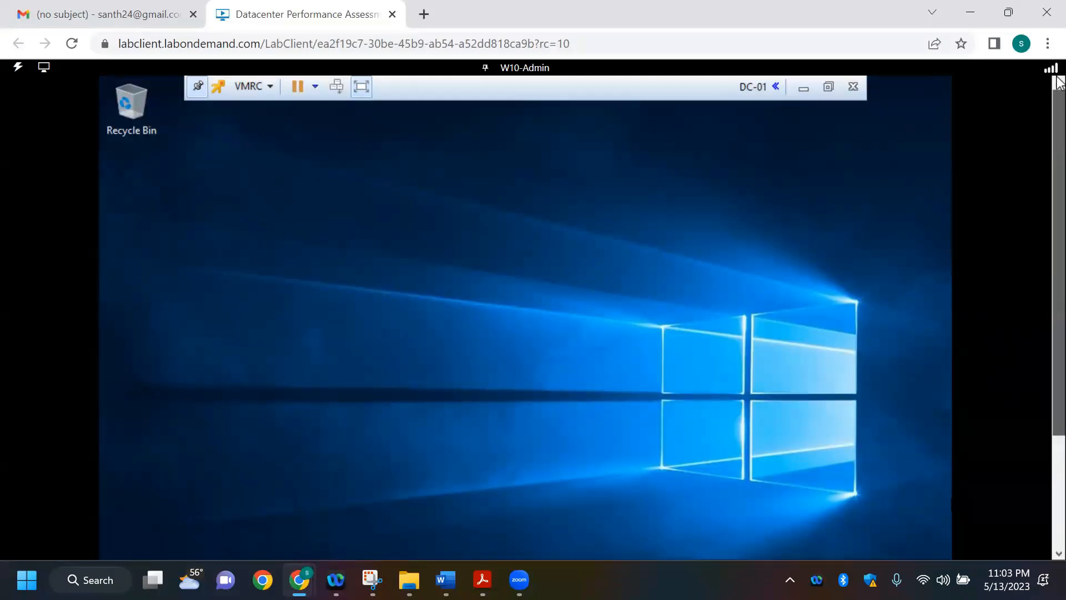
scroll(1058, 360, "down", 3)
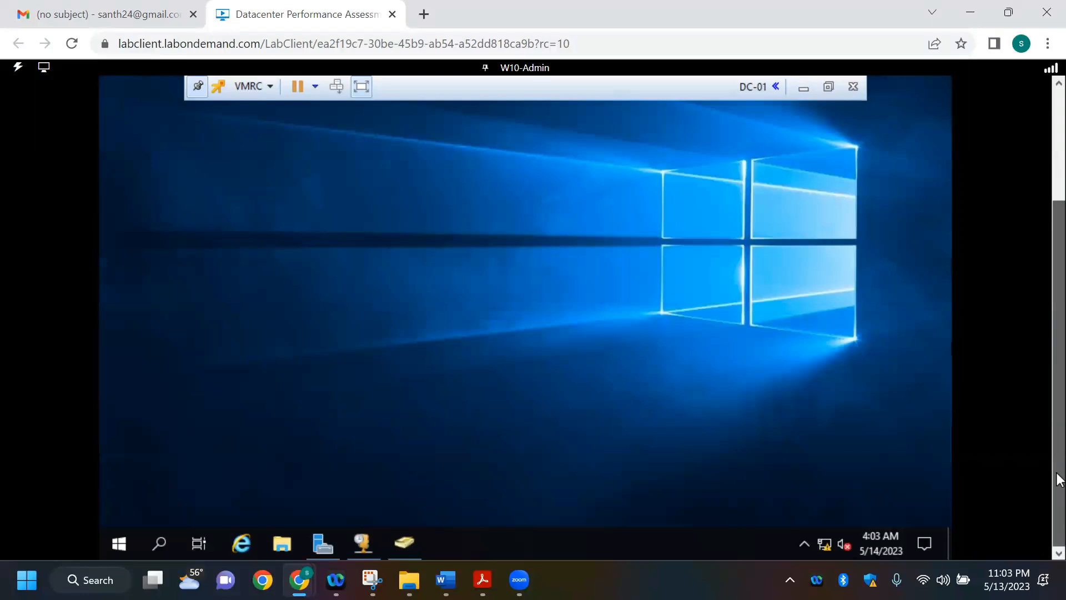
left_click(323, 543)
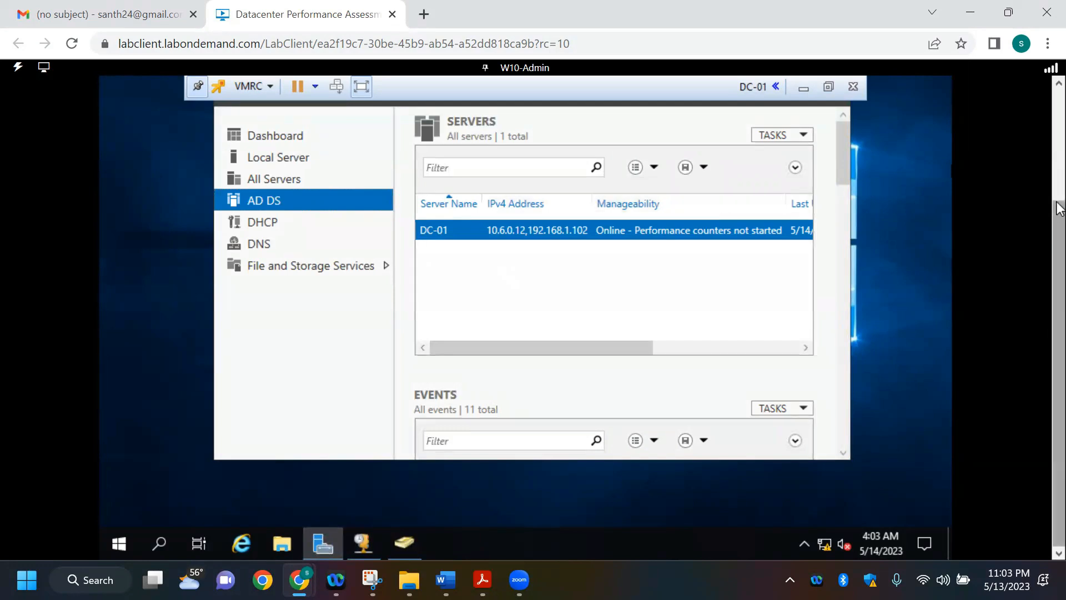
scroll(1059, 209, "up", 2)
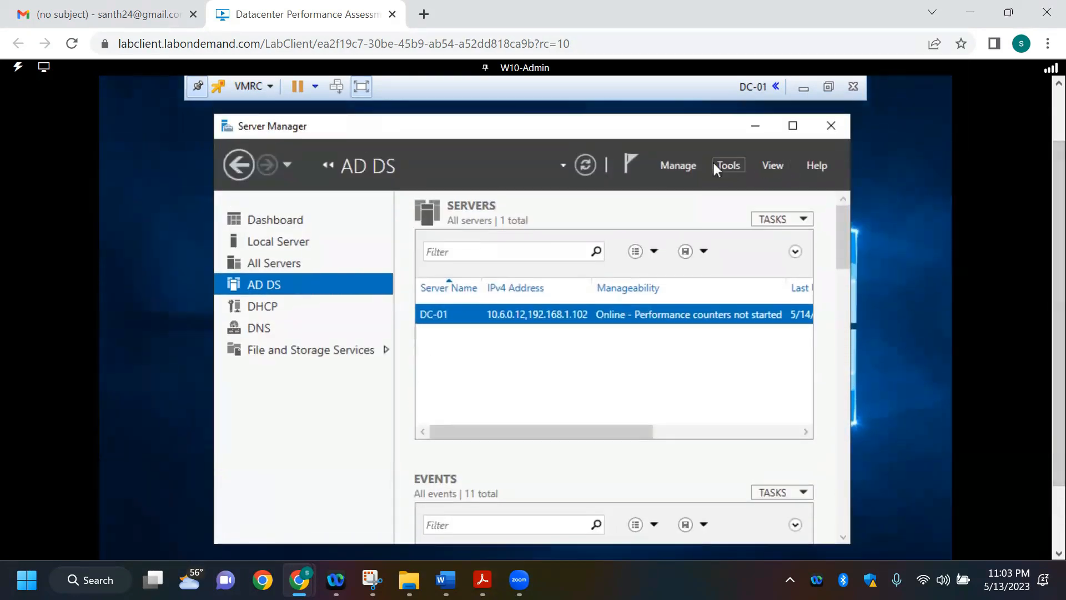
left_click(715, 167)
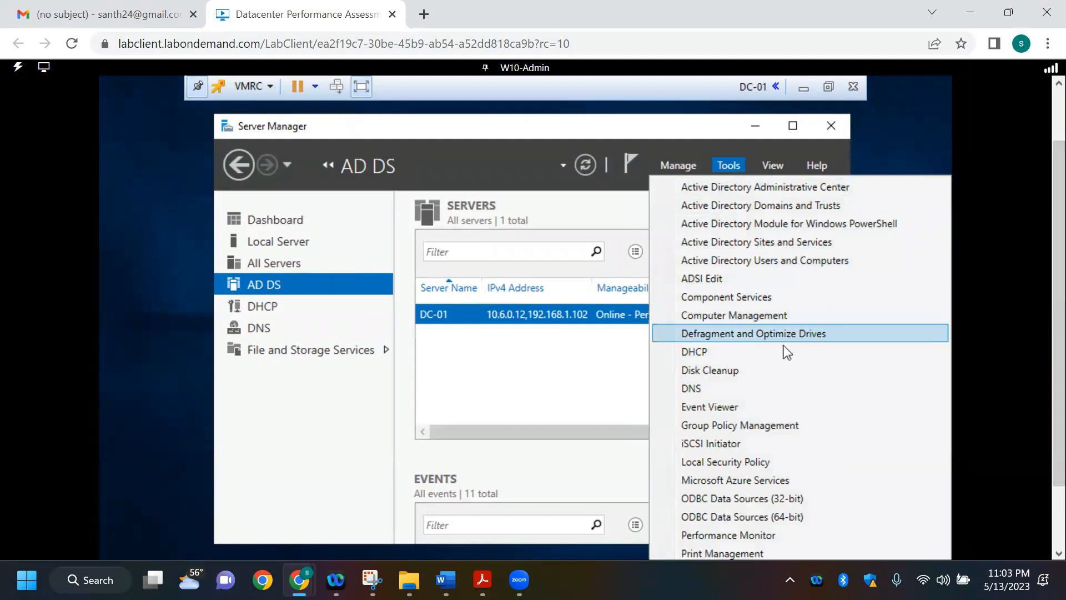
left_click(718, 389)
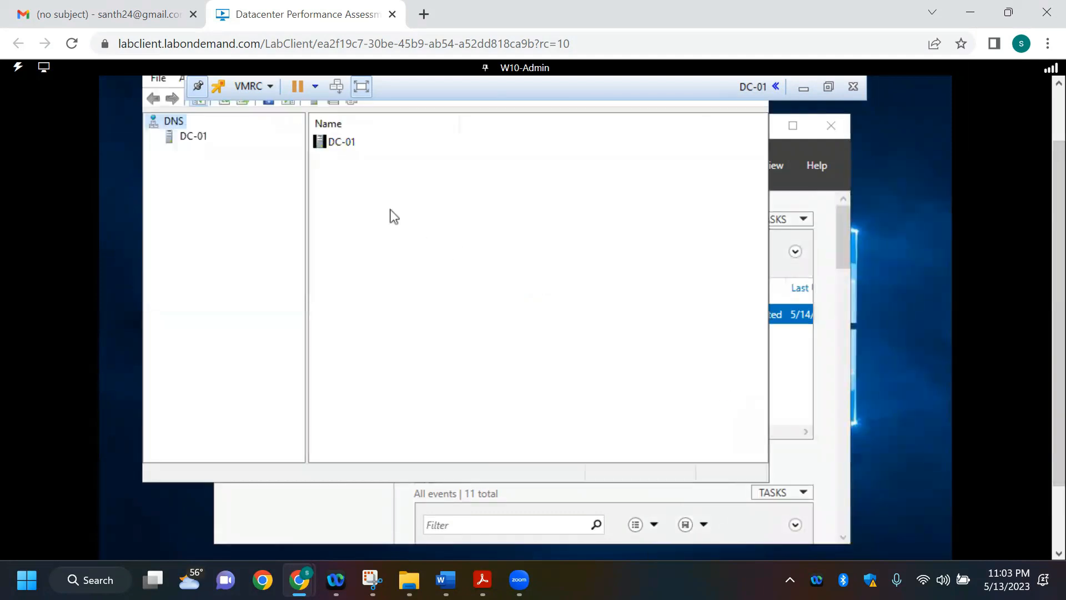
Step: Expand DC-01 and its Forward Lookup Zones in DNS Manager and display the records of the auustacrissy.lab zone
left_click(193, 139)
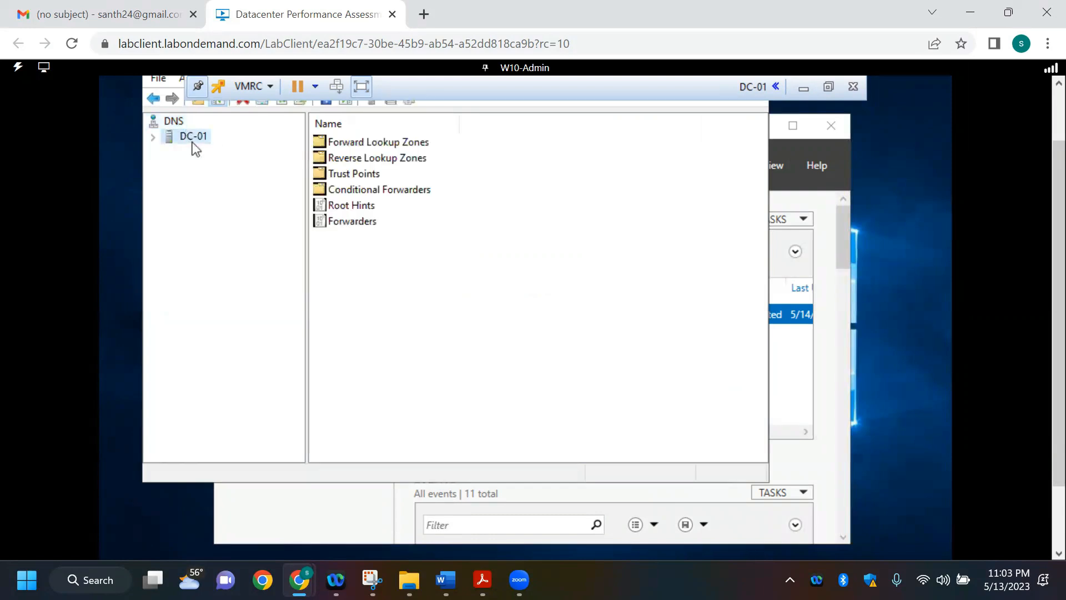
left_click(152, 137)
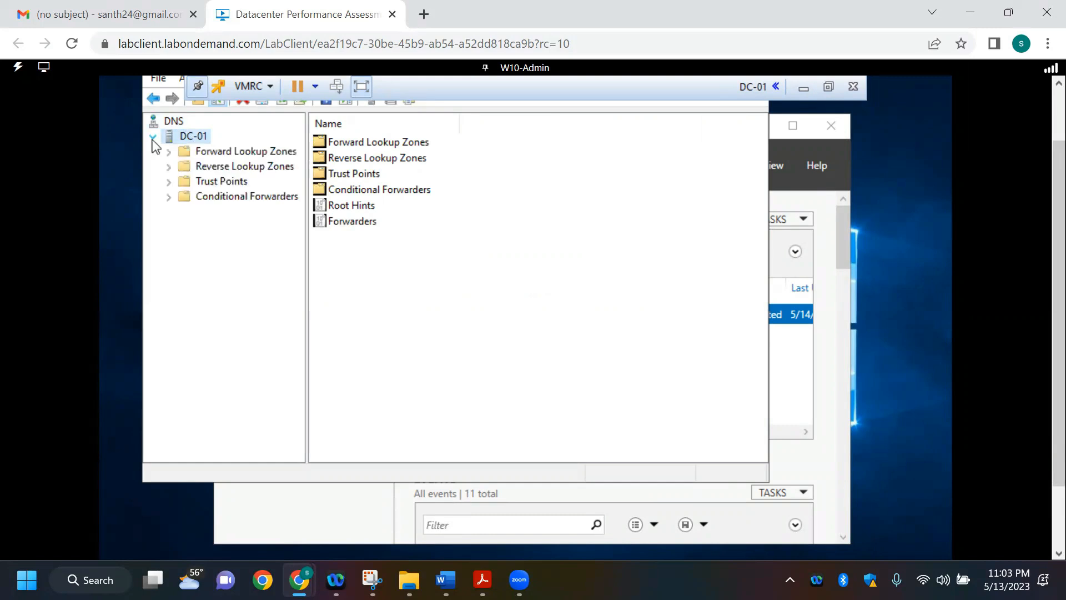
left_click(257, 152)
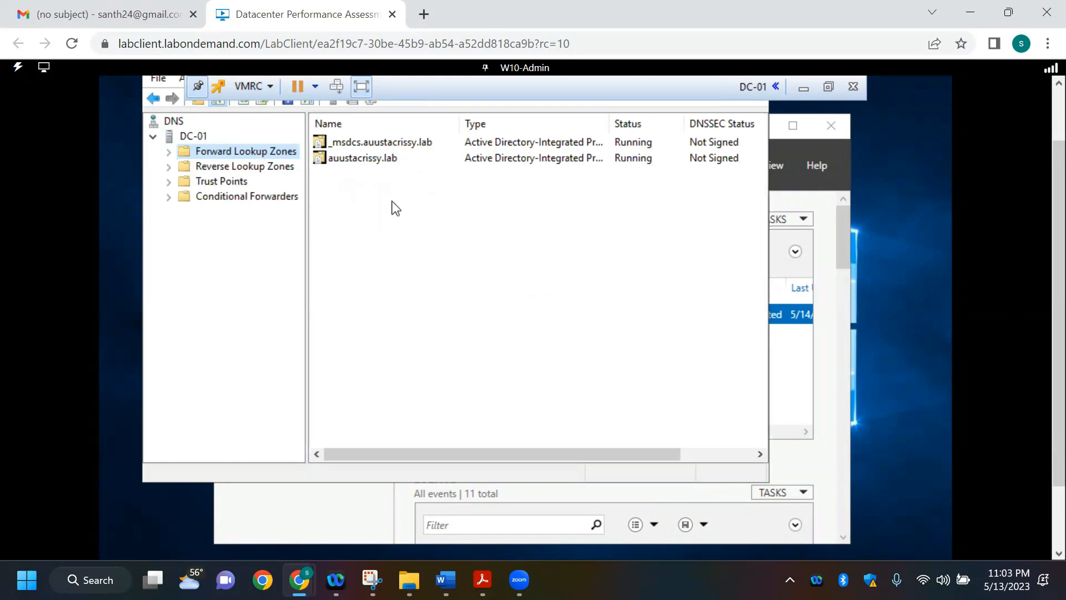
left_click(169, 152)
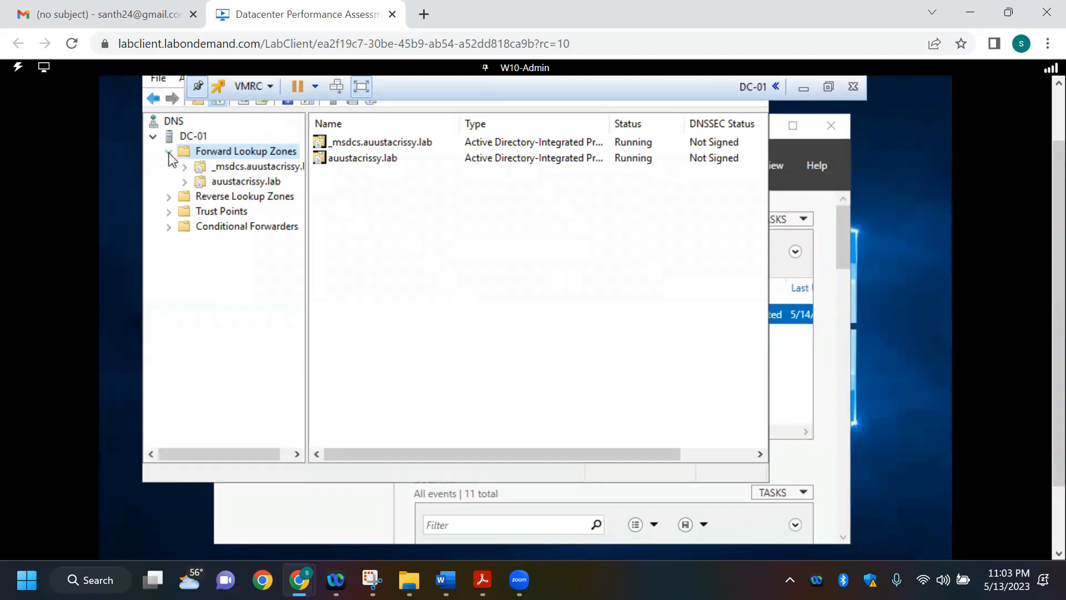
left_click(187, 183)
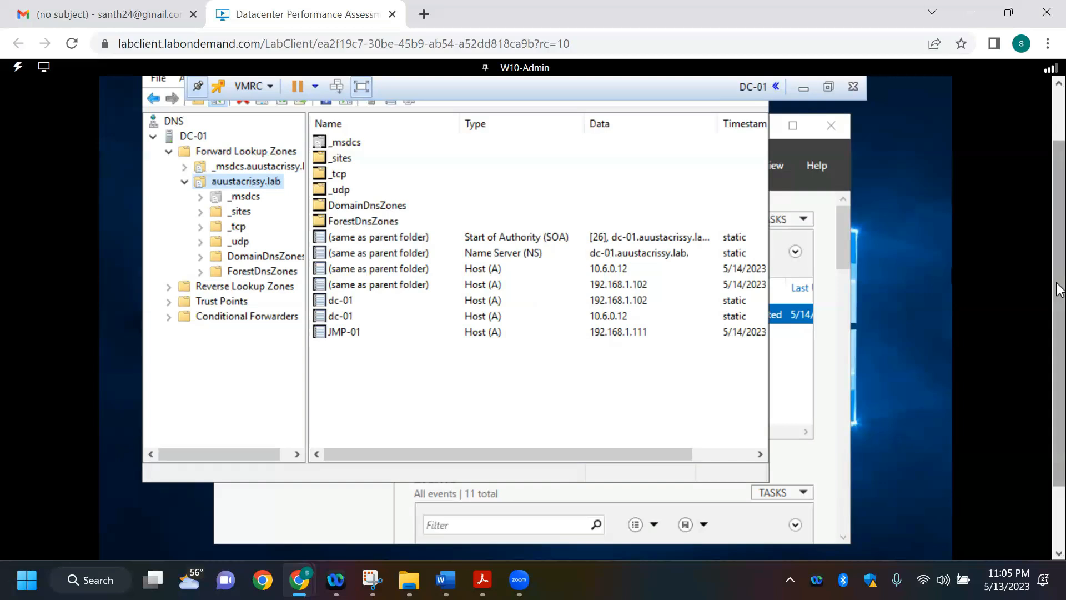
scroll(1059, 290, "up", 1)
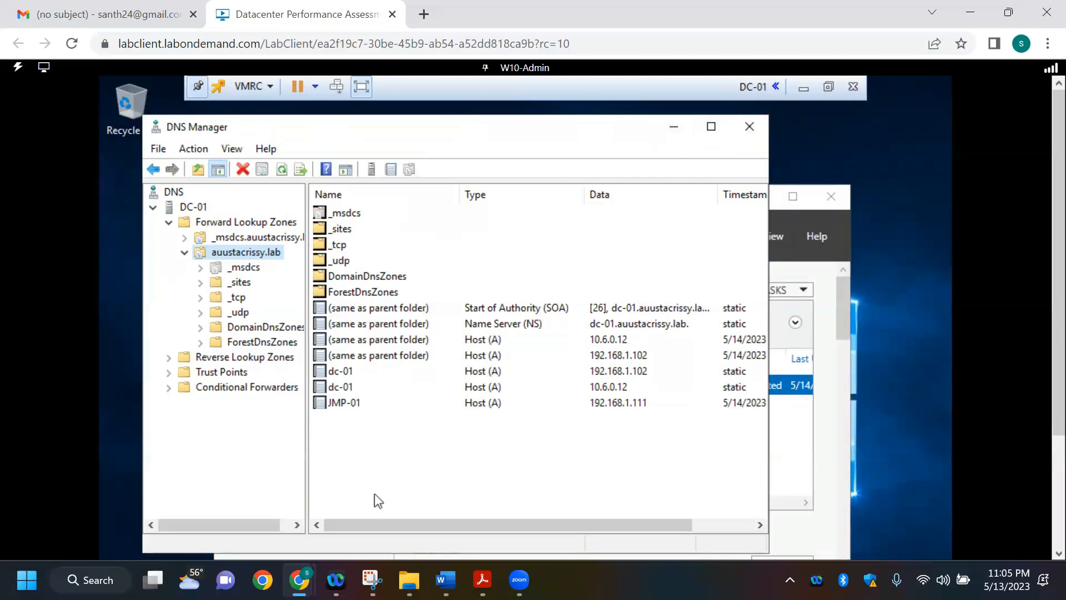
Step: Start a new host (A or AAAA) record in the auustacrissy.lab zone and name it JMP-01
right_click(384, 465)
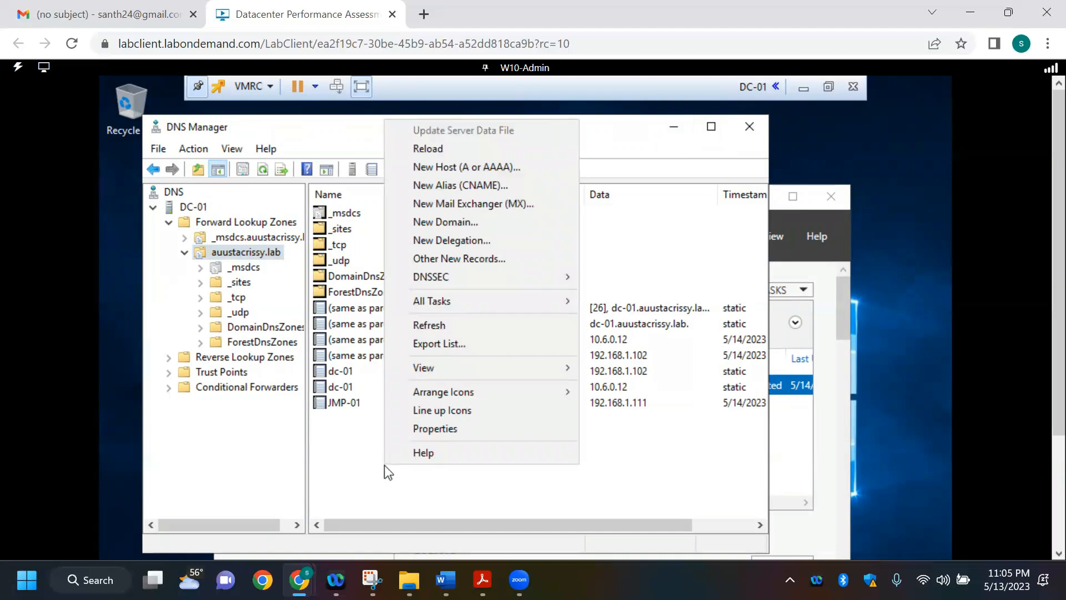
left_click(470, 168)
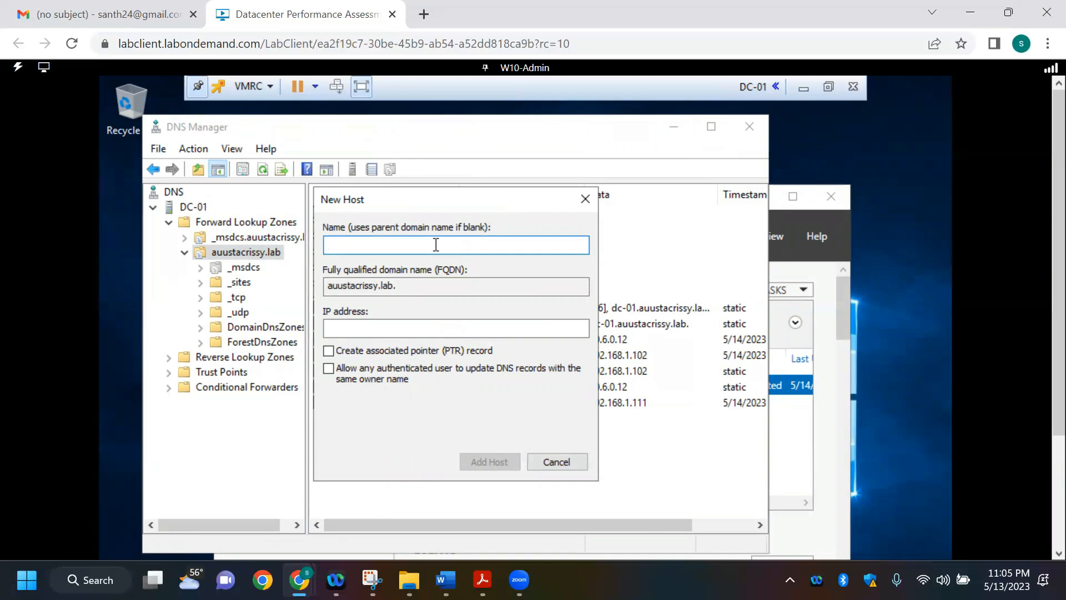
type("j")
key("BackSpace")
key("Caps_Lock")
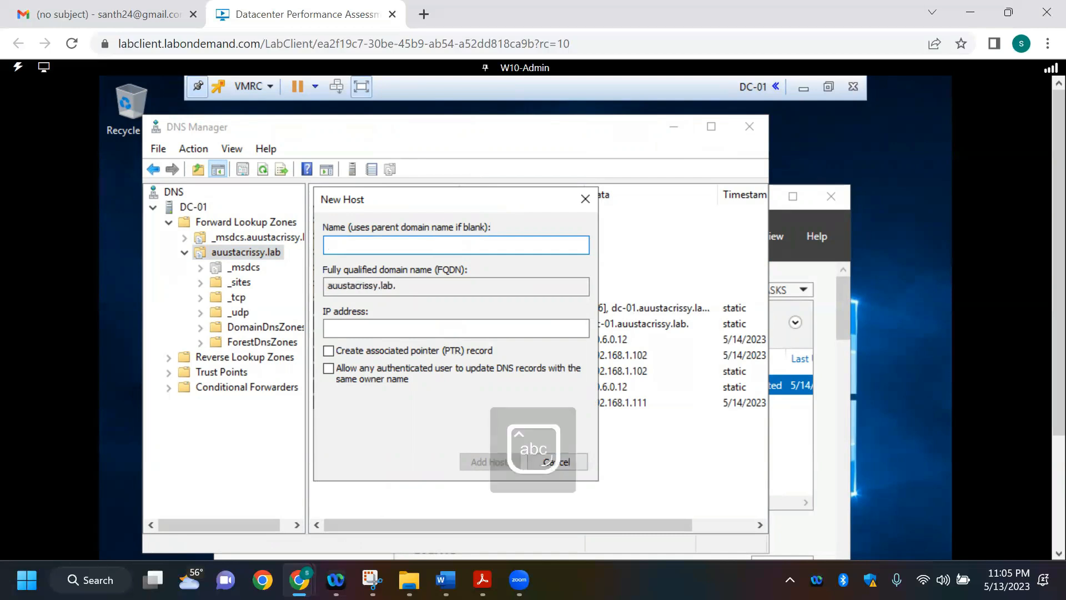
type("JMP-01")
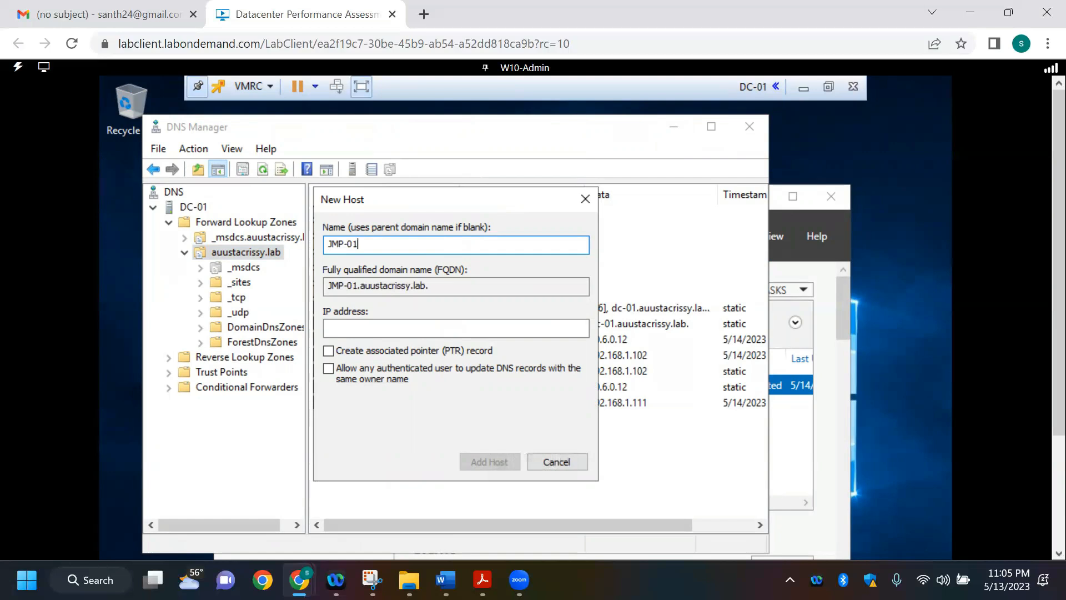
Step: Look up Win10's Public address in the Word IP table and begin the new host's IP address with 172
left_click(379, 330)
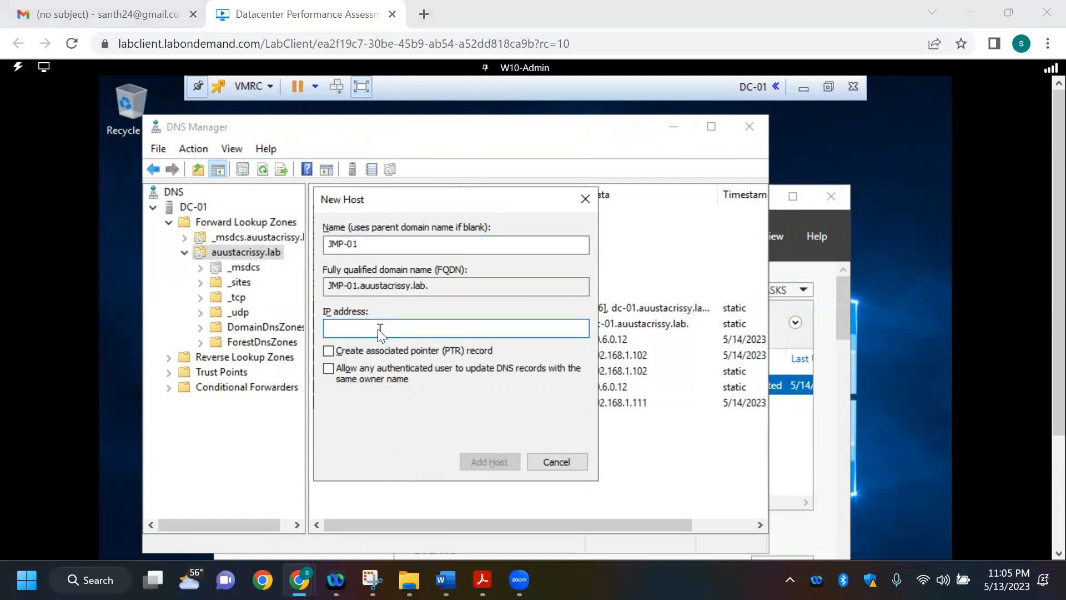
key("alt+Tab")
key("alt+Tab")
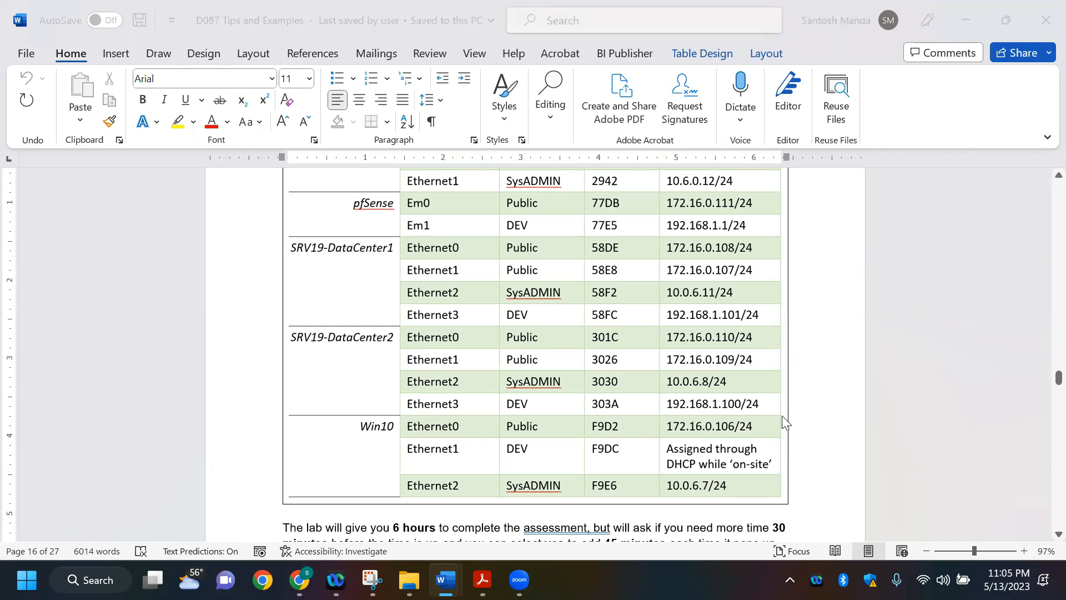
key("alt+Tab")
type("72")
key("BackSpace")
key("BackSpace")
type("172.")
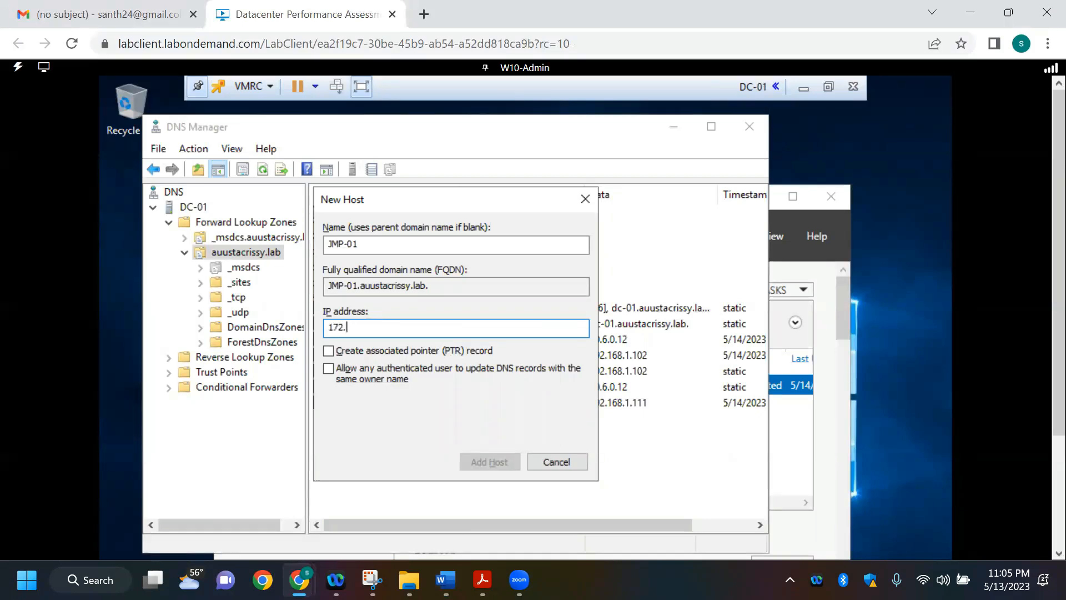
key("alt+Tab")
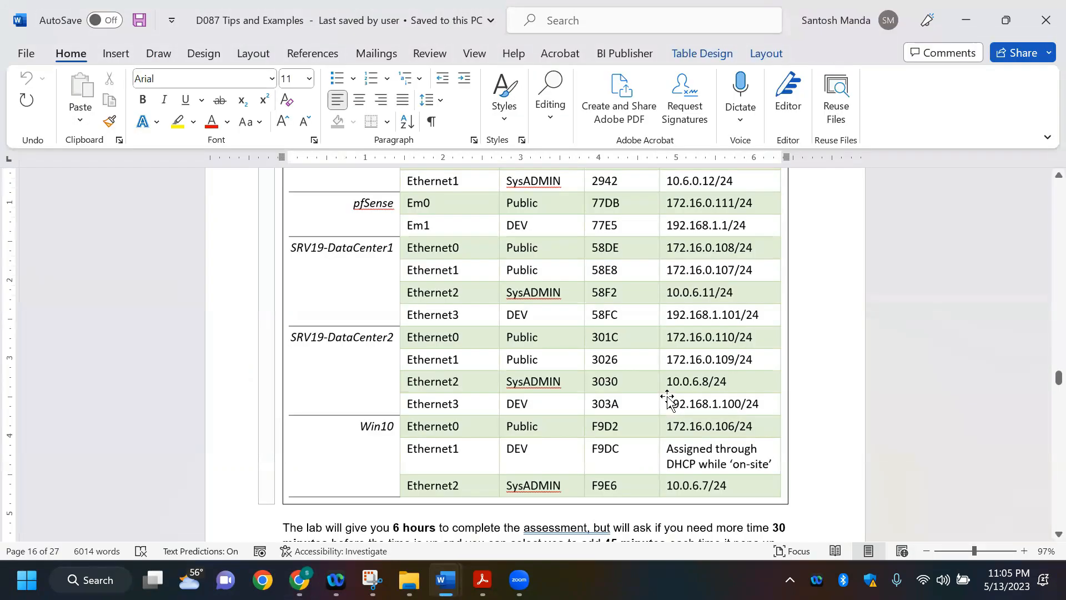
key("alt+Tab")
type(".")
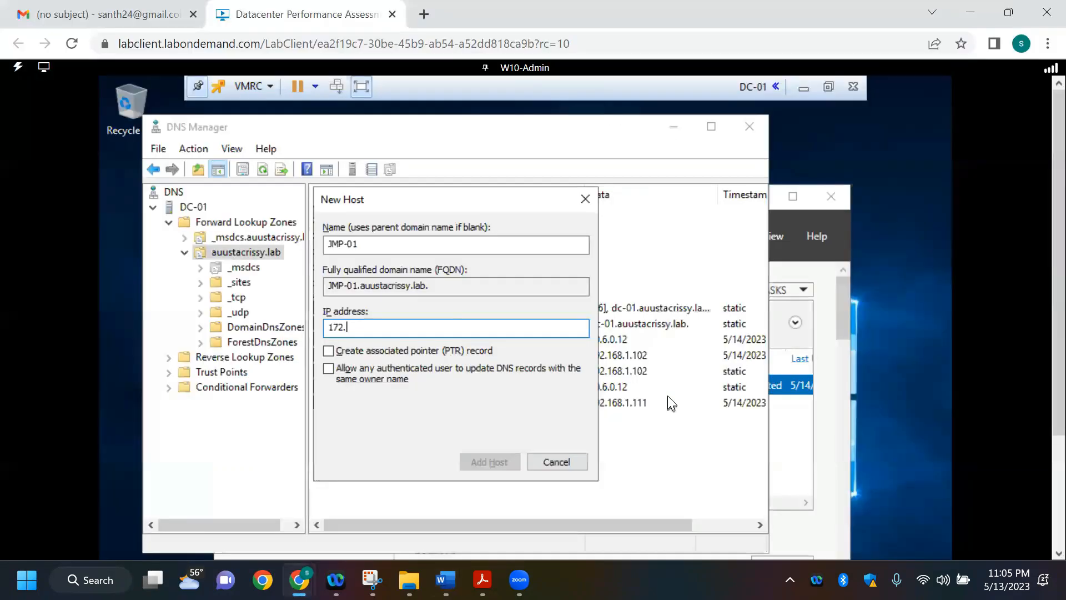
type("6.0.")
Step: Complete the JMP-01 host's IP address as 172.6.0.106, checking it against the Word IP table
key("alt+Tab")
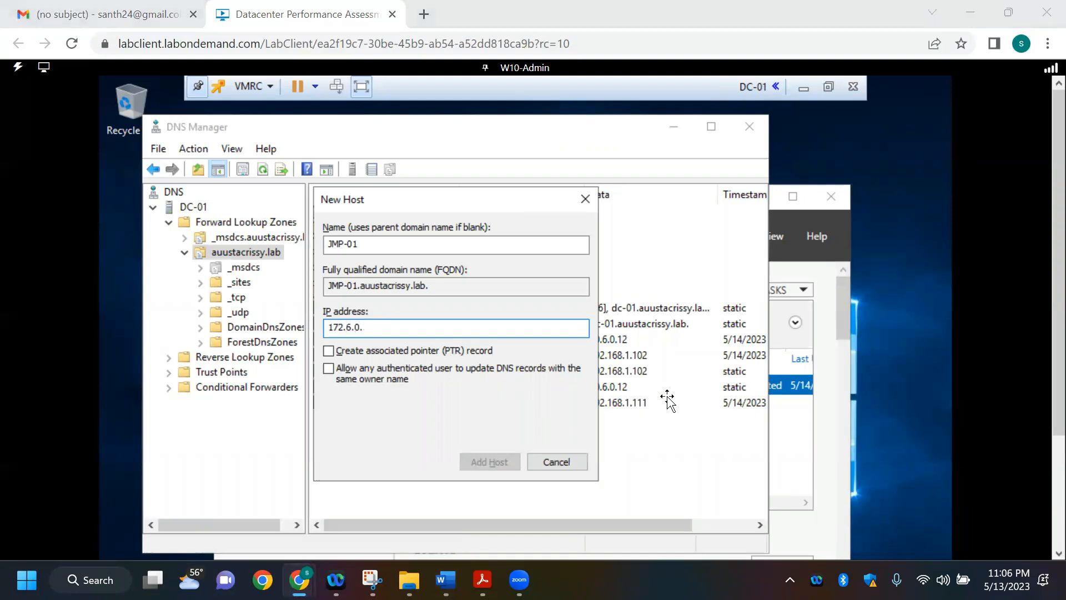
key("alt+Tab")
type(".")
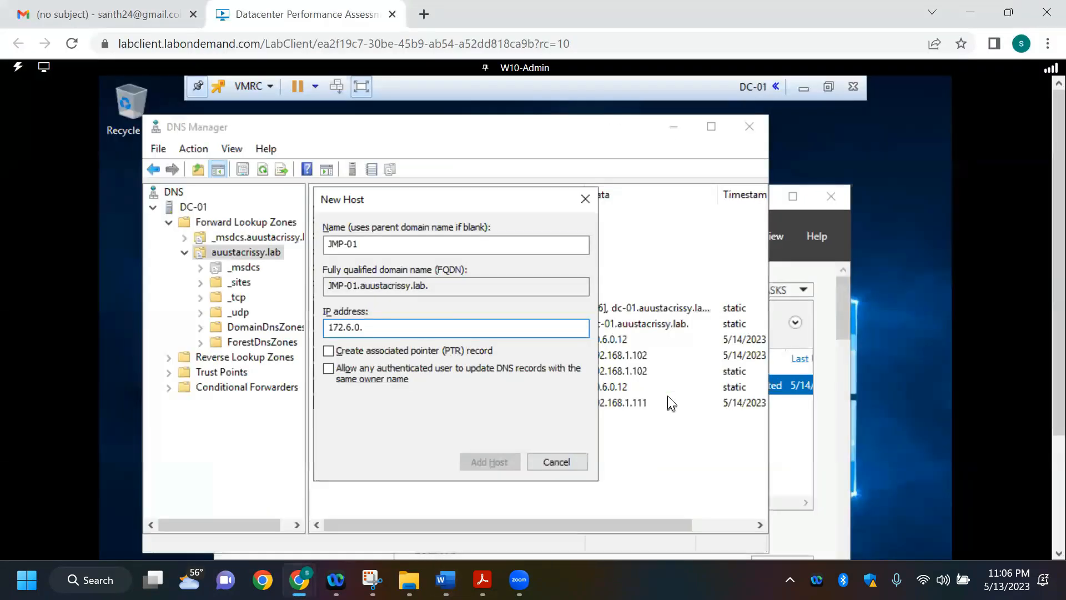
type("06")
key("BackSpace")
key("BackSpace")
type("106")
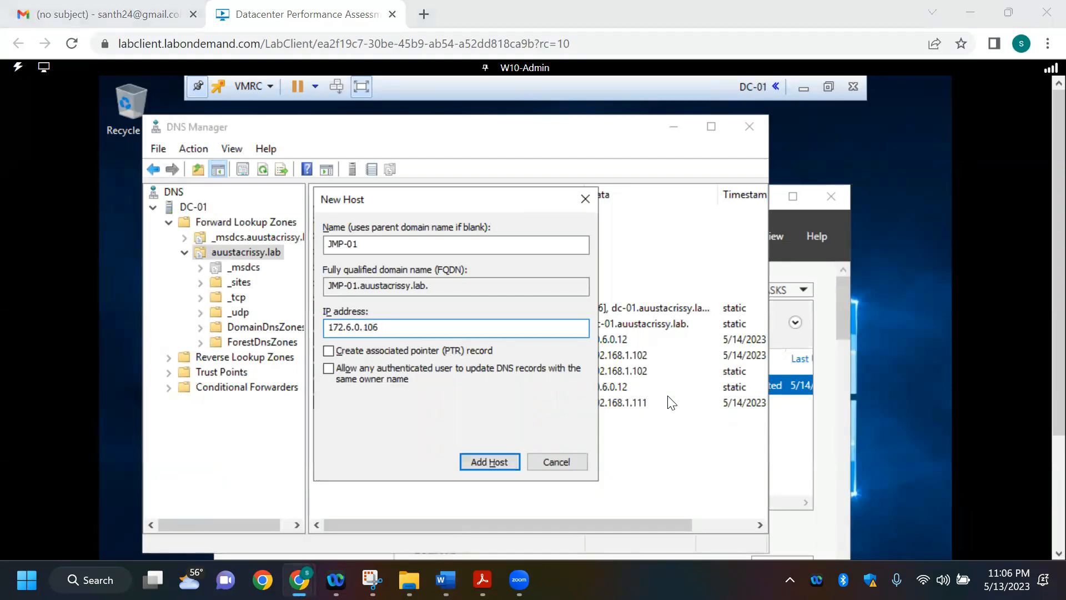
key("alt+Tab")
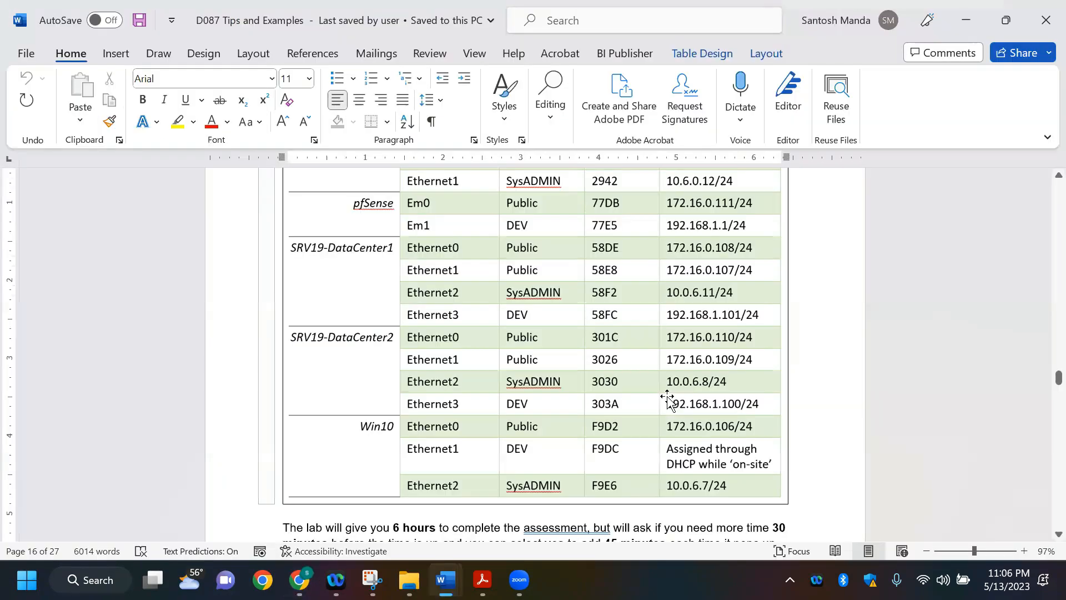
key("alt+Tab")
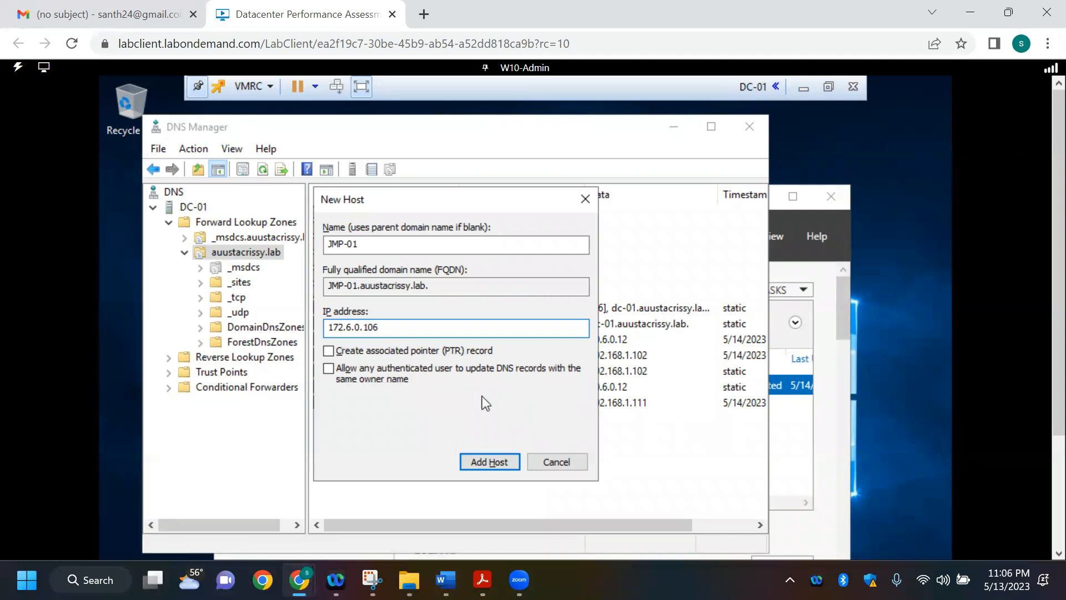
Step: Enable creation of the associated pointer (PTR) record, add the JMP-01 host, and finish the New Host dialog
left_click(406, 351)
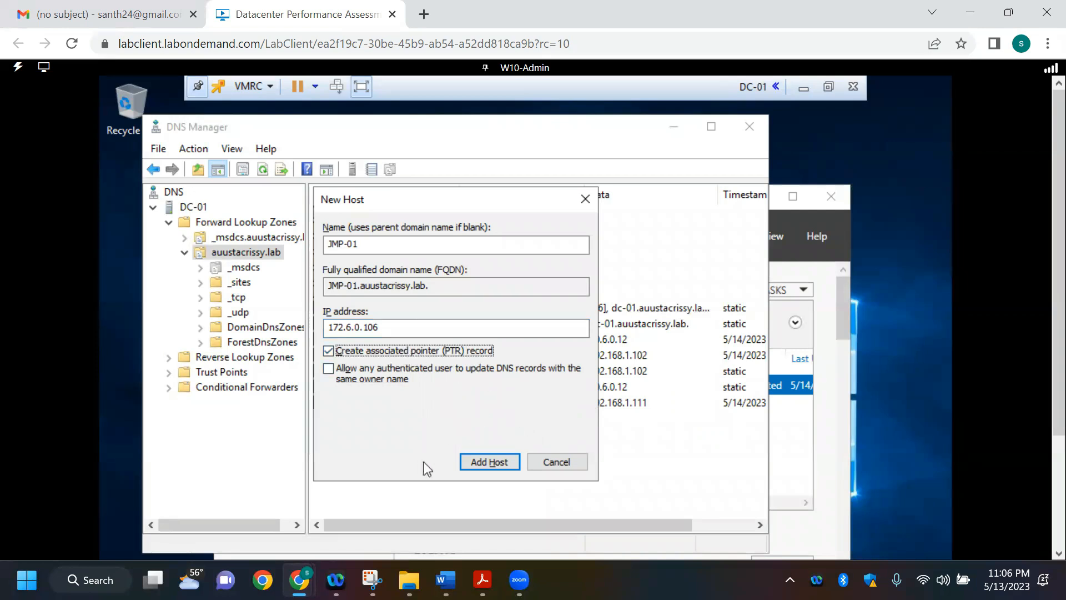
left_click(475, 463)
left_click(485, 464)
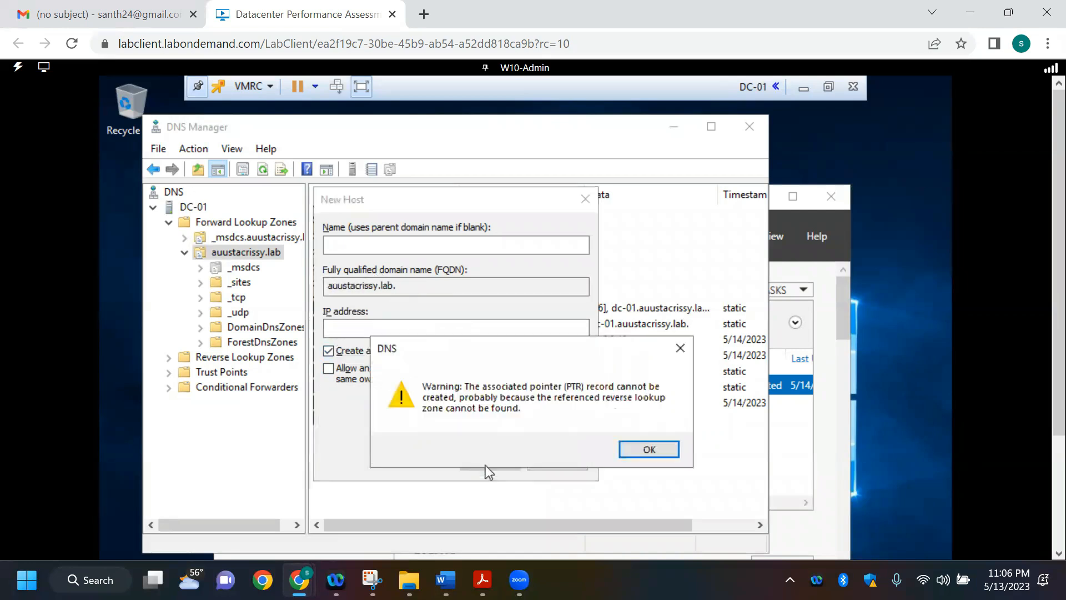
left_click(660, 448)
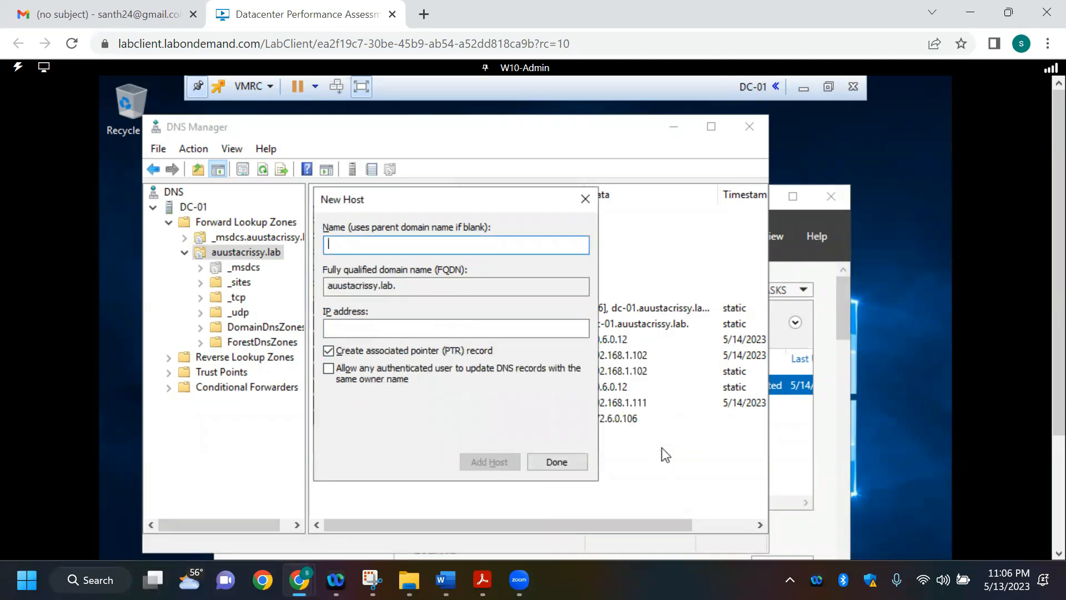
left_click(548, 466)
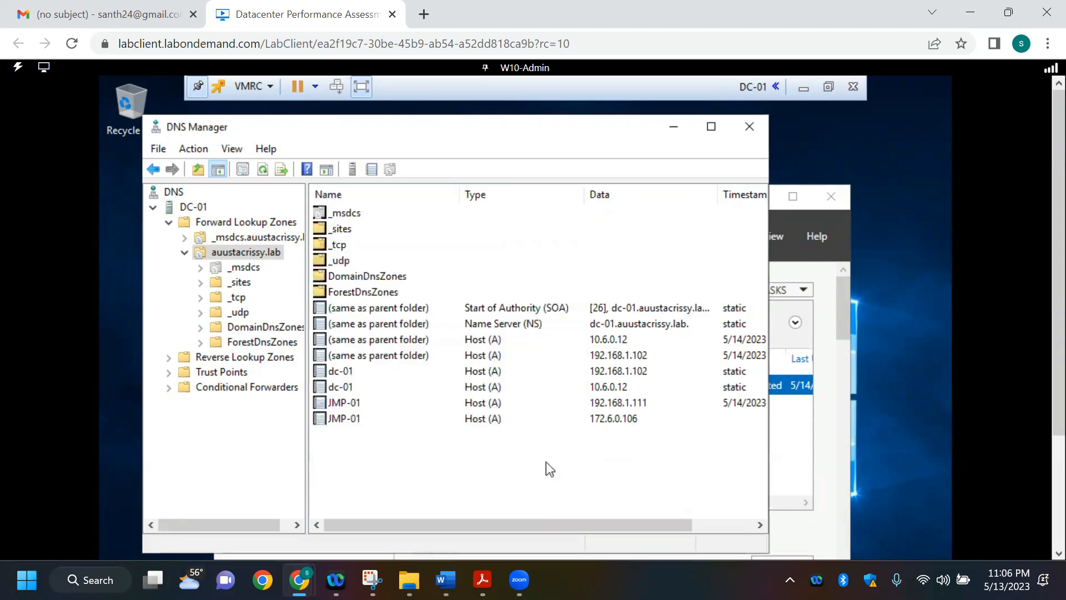
Step: Start another new host (A or AAAA) record in the auustacrissy.lab zone and name it JMP-01
right_click(422, 454)
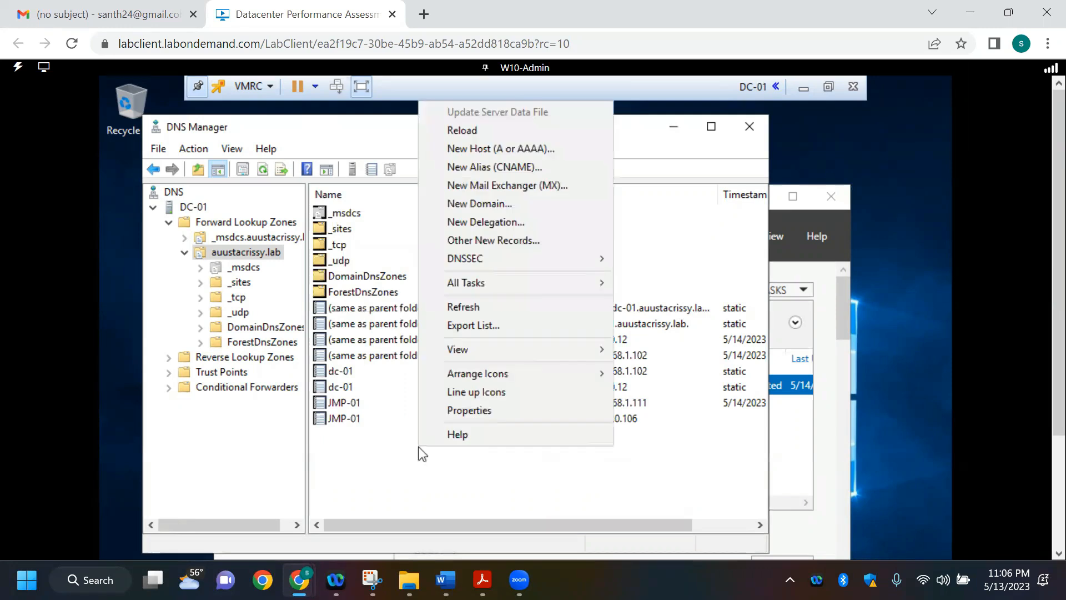
left_click(508, 157)
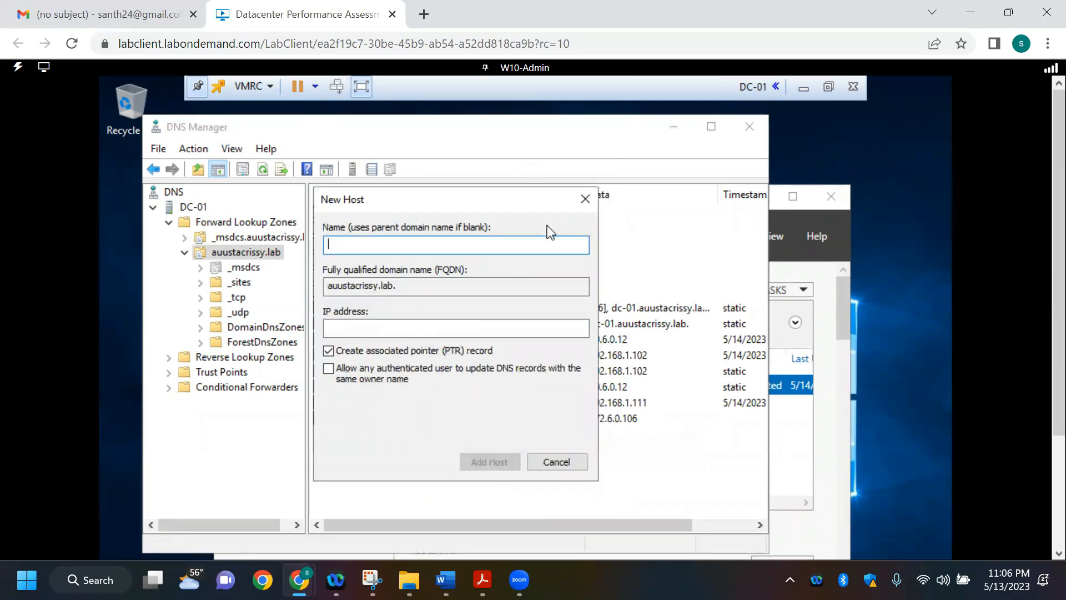
type("j")
key("BackSpace")
key("Caps_Lock")
type("JMP")
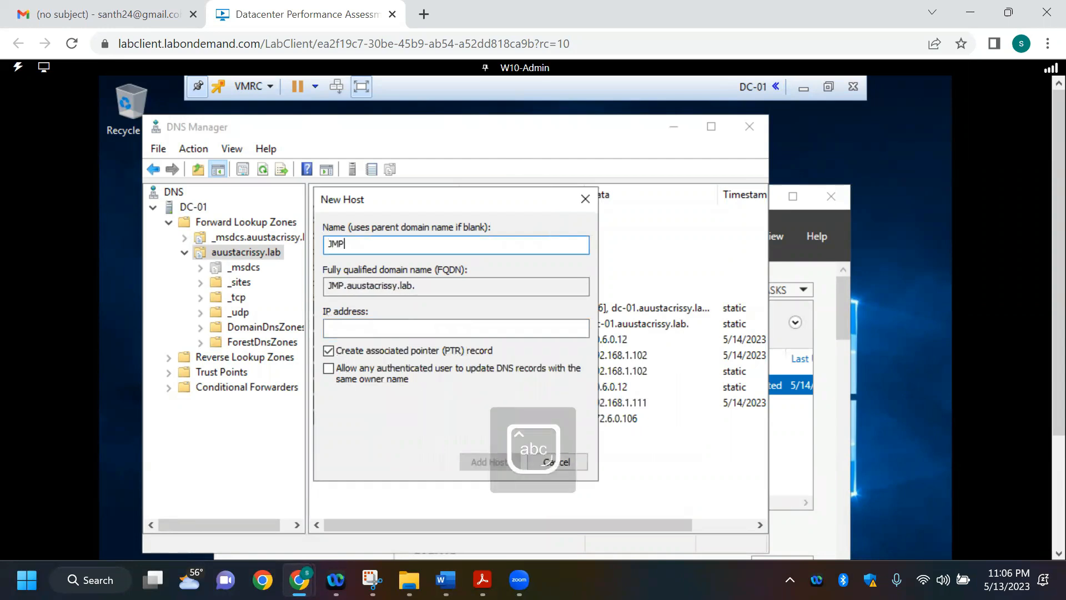
type("-01")
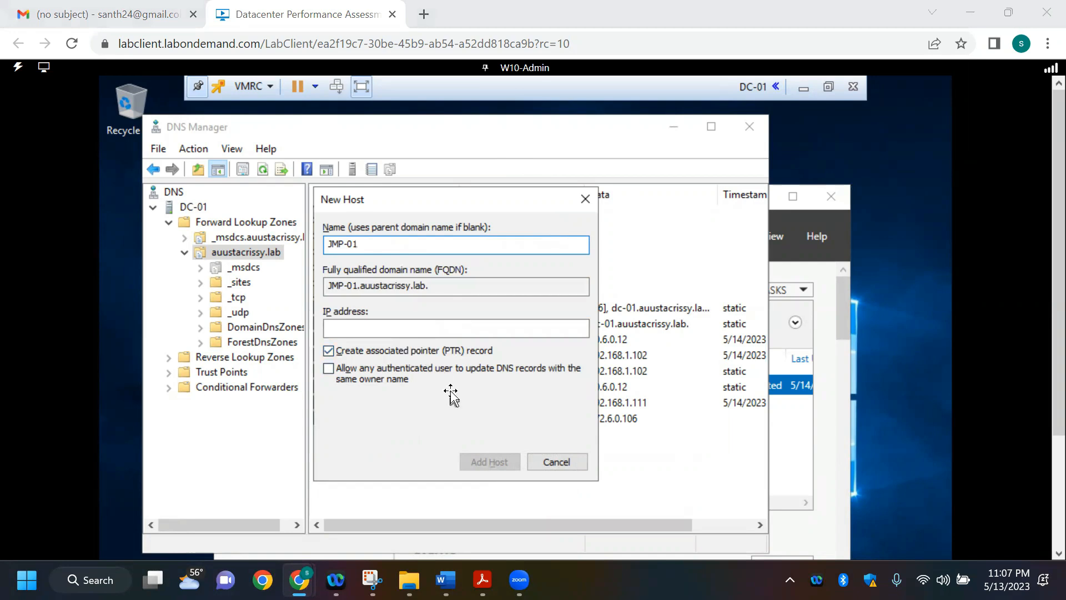
Step: Check Win10's Ethernet2 SysADMIN address in the Word IP table for the second JMP-01 record
key("alt+Tab")
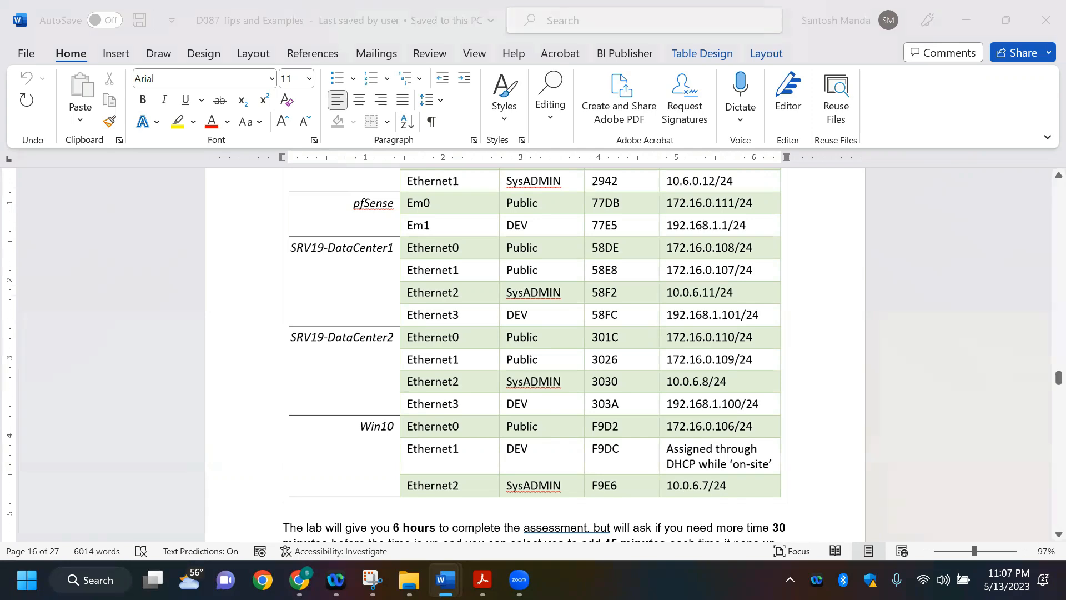
key("alt+Tab")
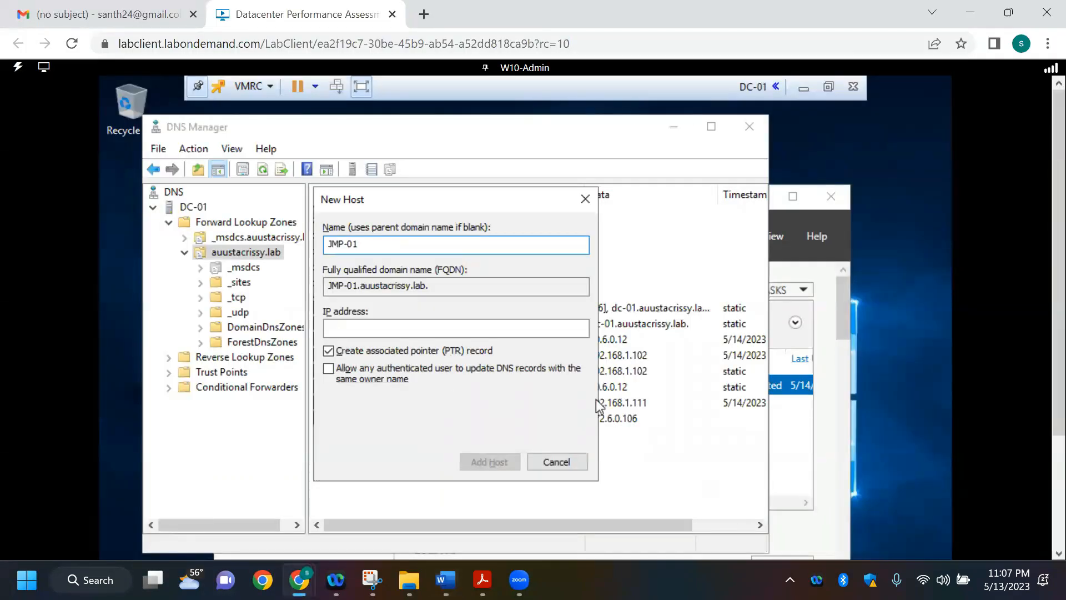
key("alt+Tab")
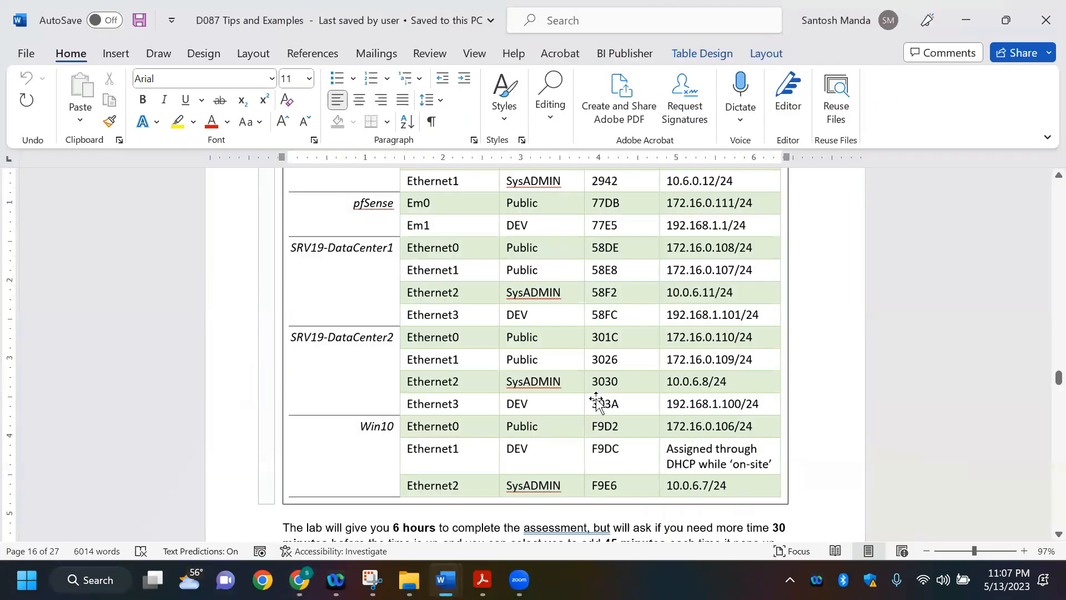
key("alt+Tab")
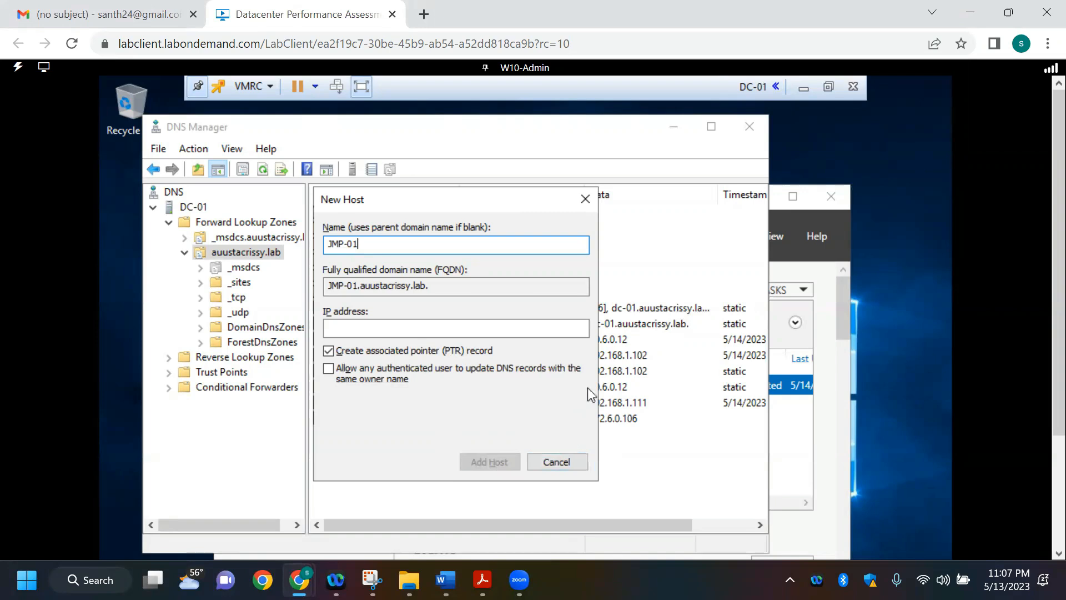
left_click(451, 327)
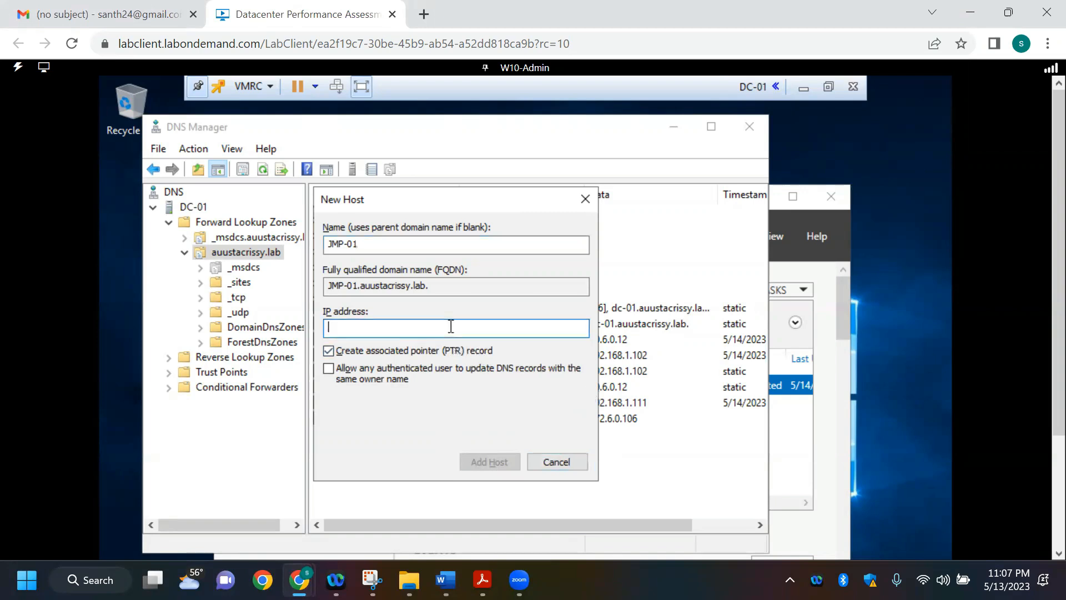
key("alt+Tab")
Step: Set the new JMP-01 host's IP address to 10.0.6.7, rechecking the Word IP table
key("alt+Tab")
type("0")
key("BackSpace")
type("10.0")
key("alt+Tab")
key("alt+Tab")
type("6.7")
left_click(347, 329)
type(".5.7")
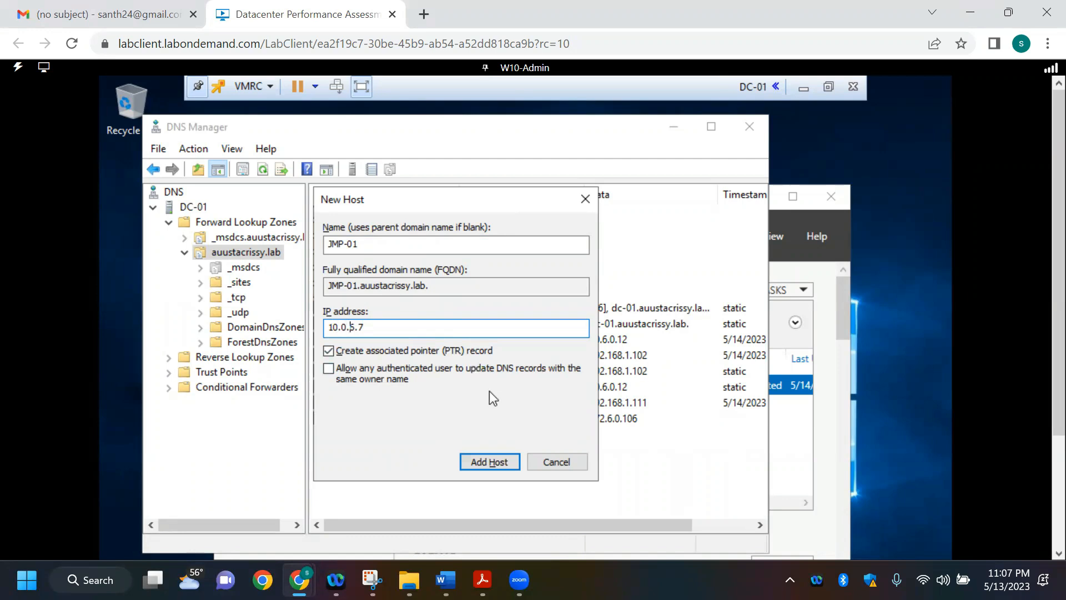
key("Delete")
type("6")
key("Delete")
type("6")
Step: Add the second JMP-01 host record, dismiss the pointer warning, and finish the New Host dialog
left_click(501, 466)
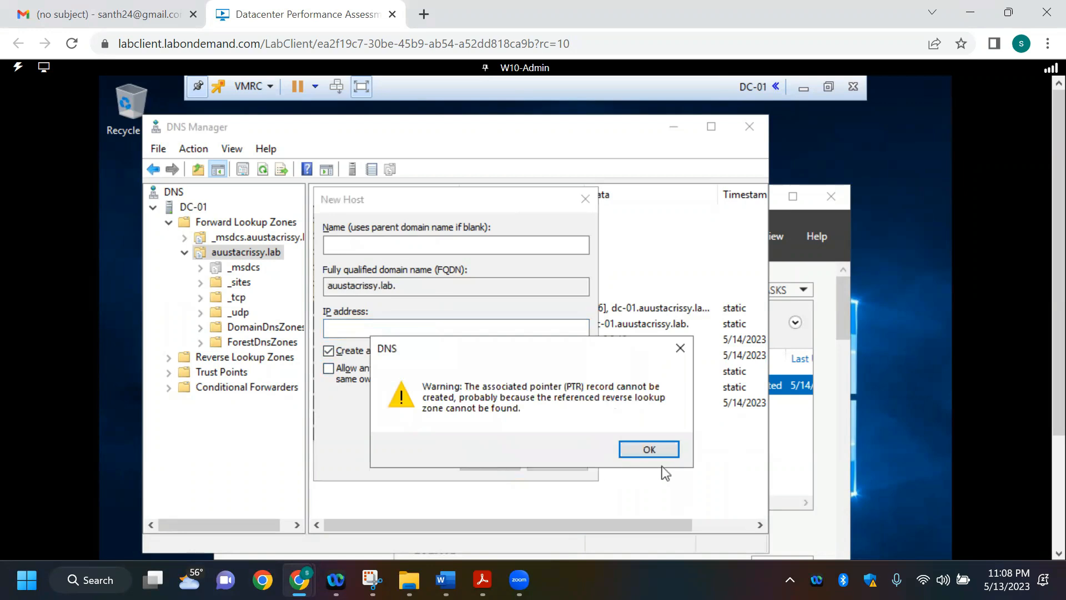
left_click(659, 451)
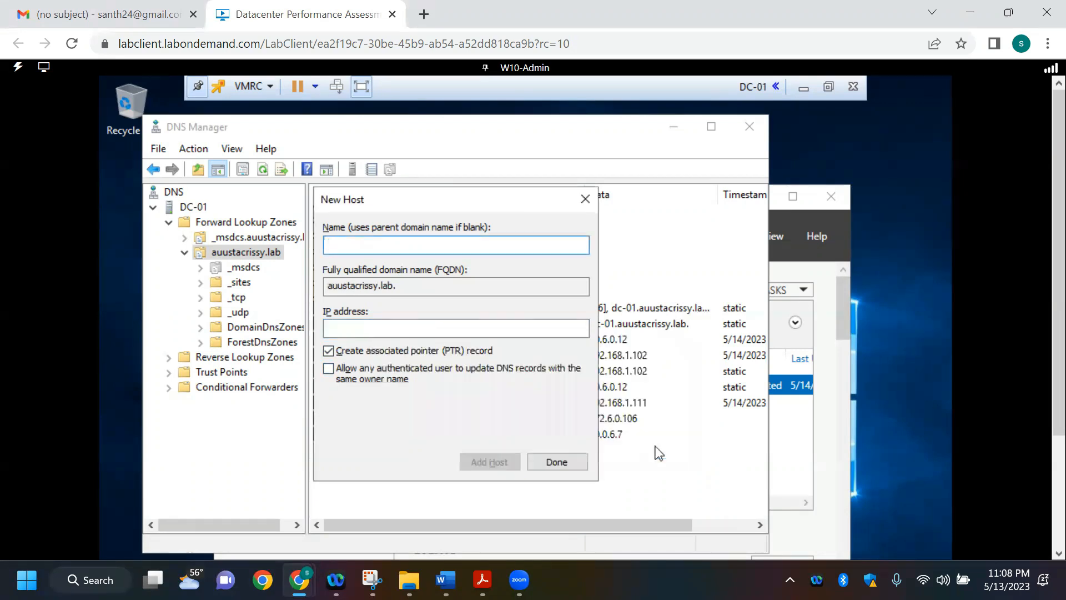
left_click(556, 461)
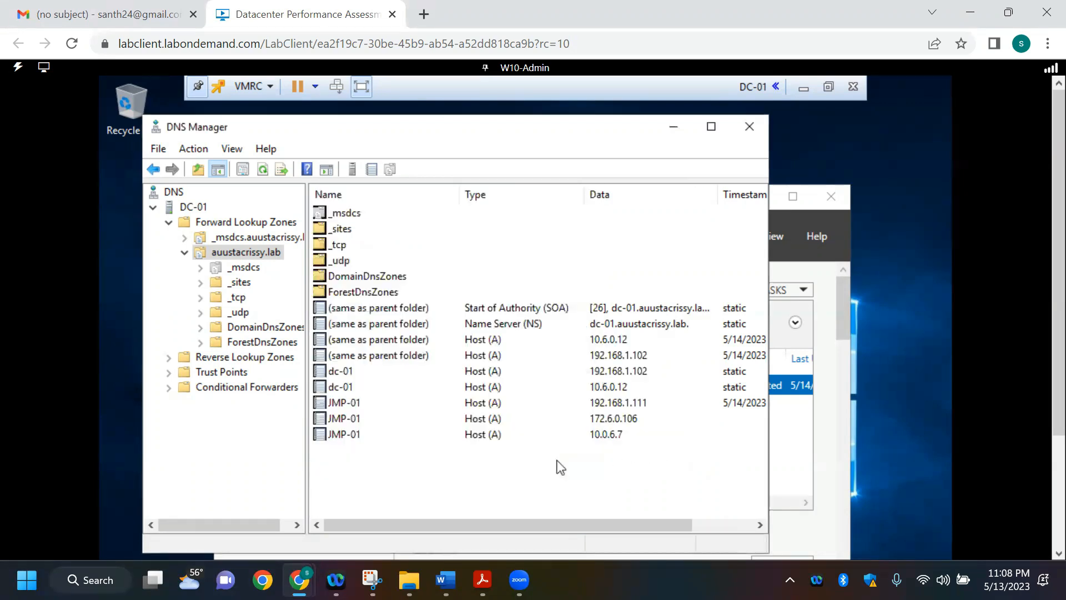
Step: Inspect the properties of the JMP-01 record for 192.168.1.111, close them without changes, and select the 172.6.0.106 record
double_click(625, 405)
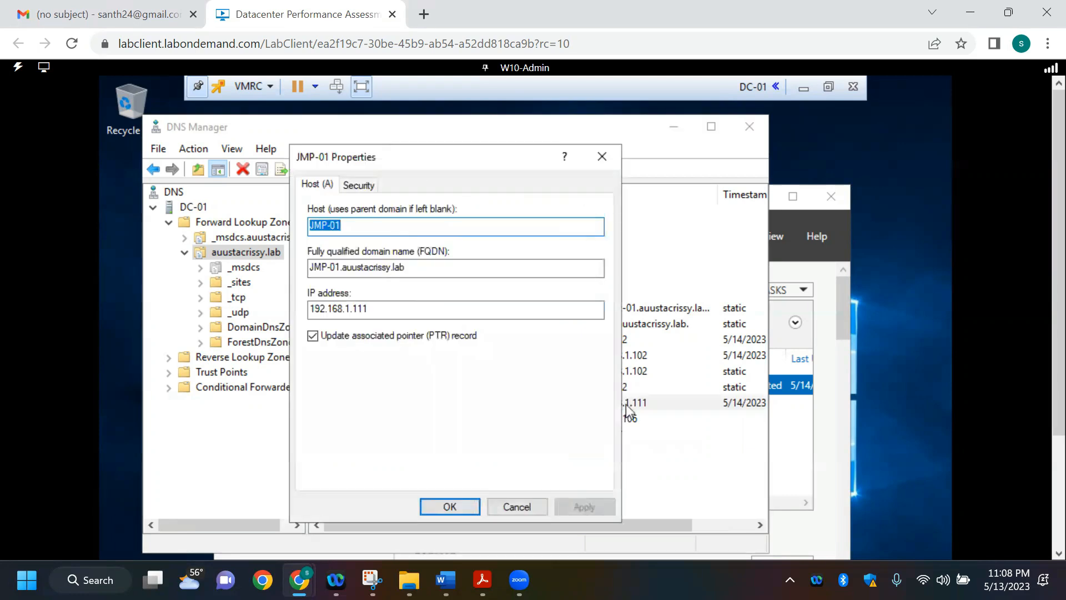
left_click(509, 505)
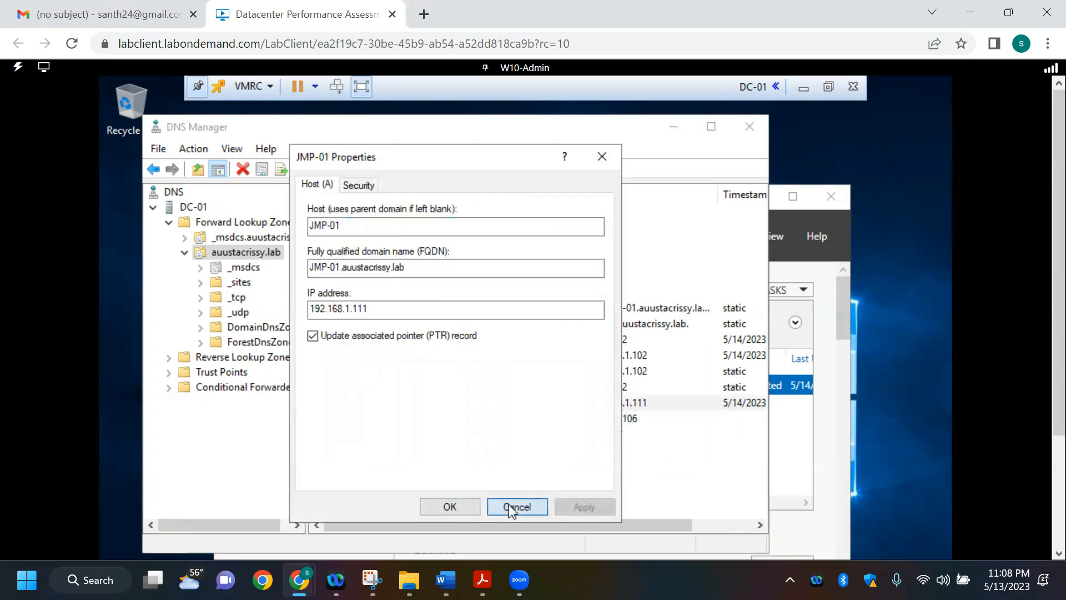
left_click(632, 419)
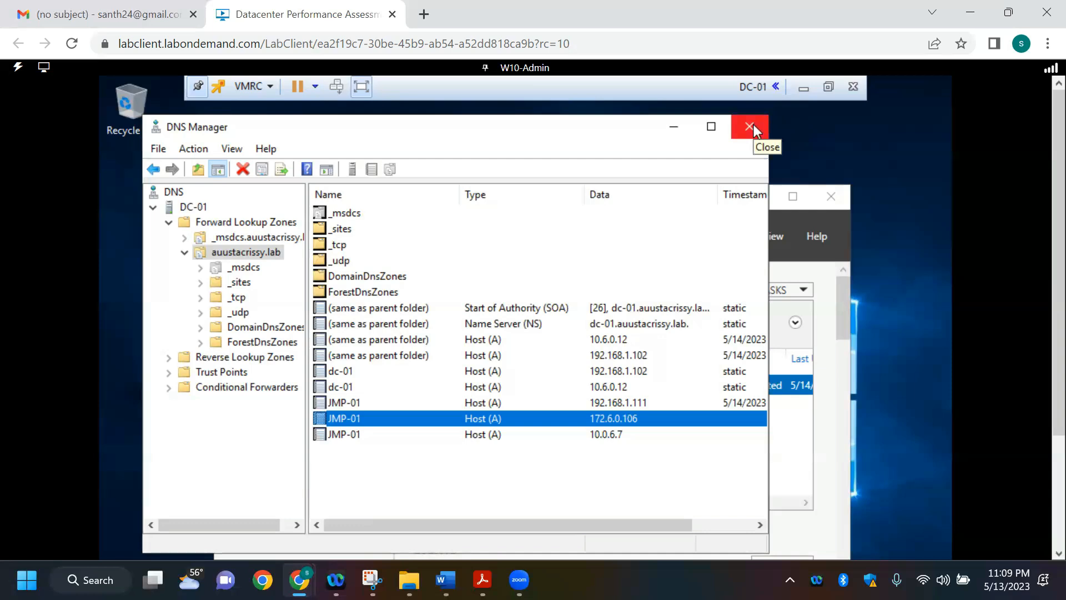
Step: Minimize DNS Manager, move the Server Manager window aside, and open Command Prompt on DC-01
left_click(664, 123)
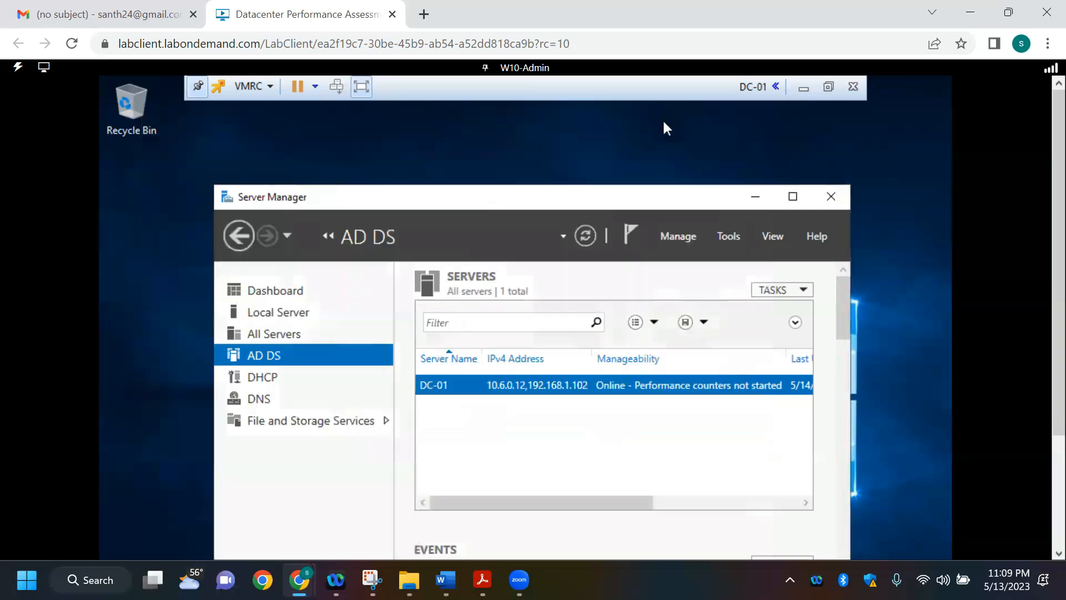
left_click_drag(518, 199, 605, 109)
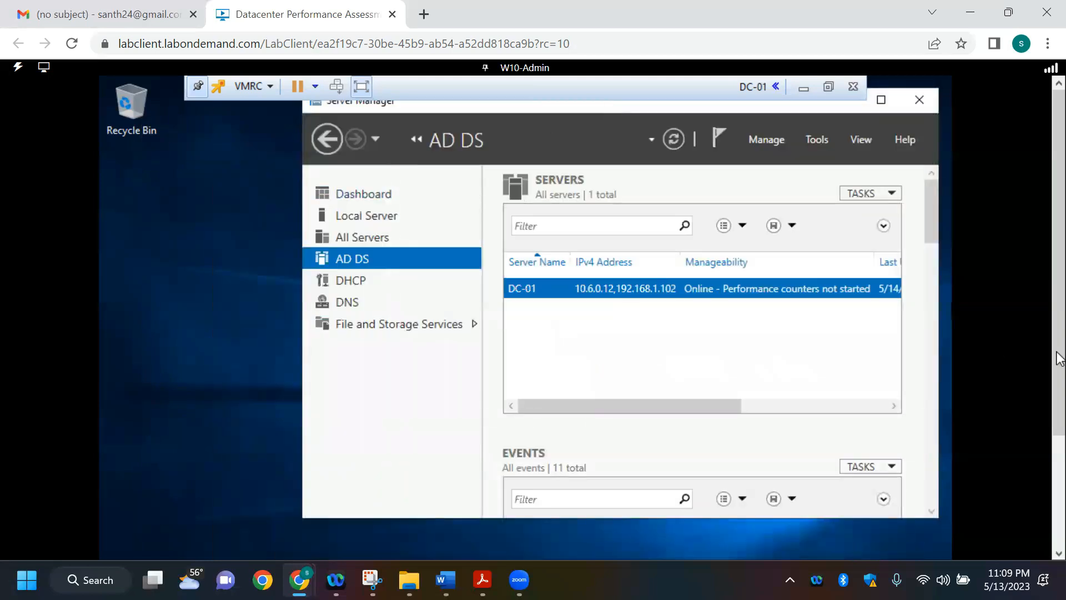
scroll(1058, 547, "down", 5)
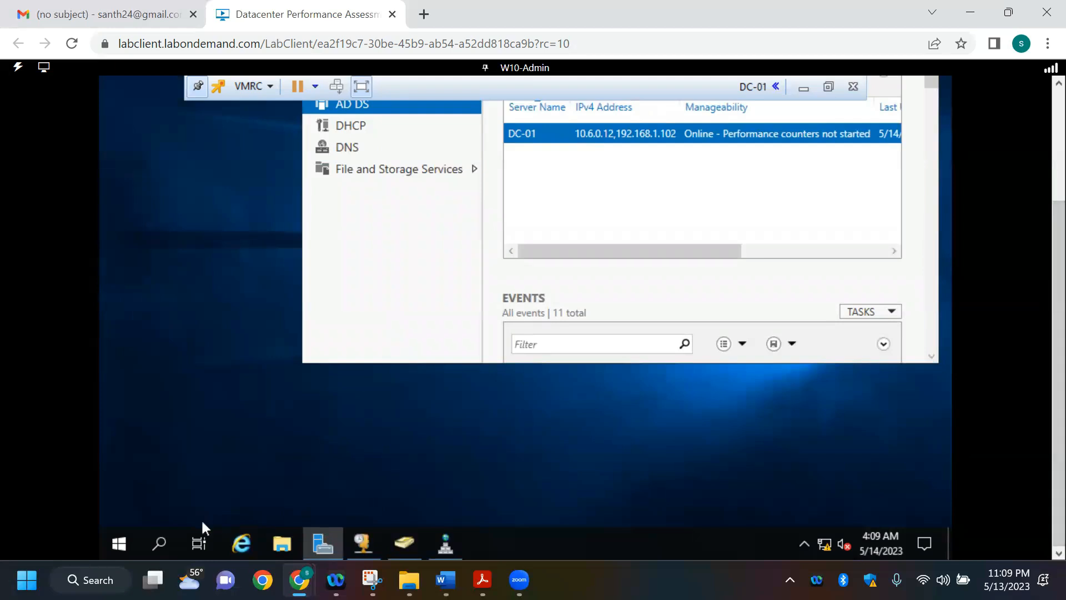
left_click(111, 544)
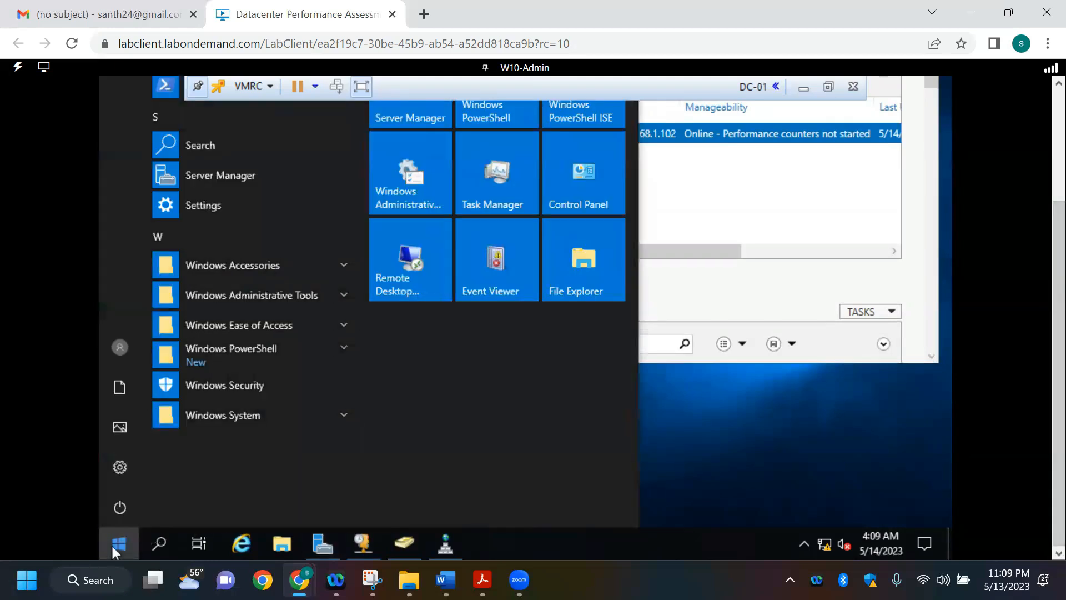
type("CMD")
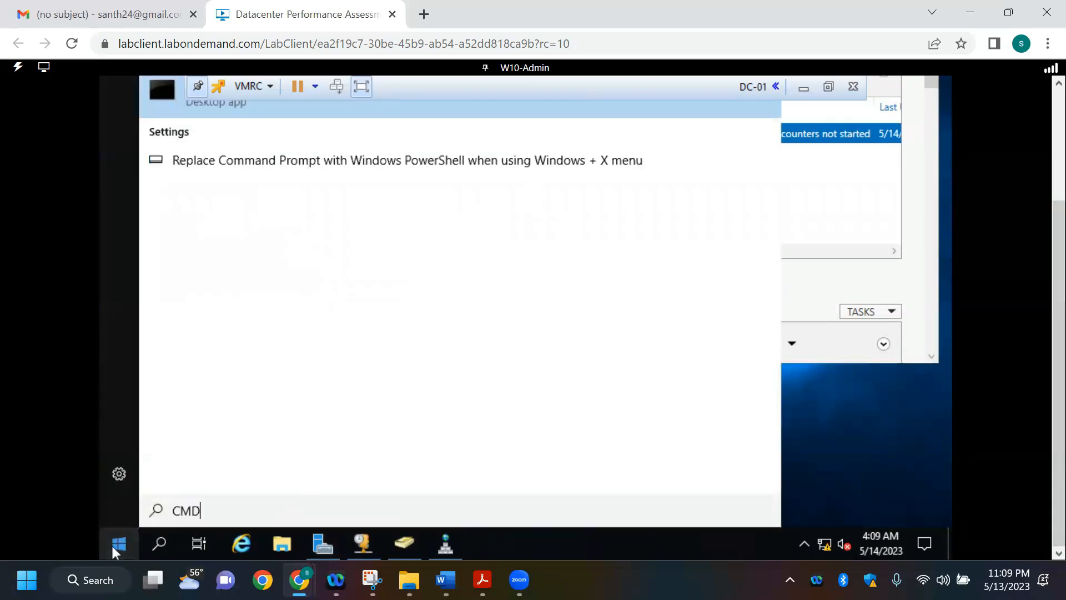
key("Return")
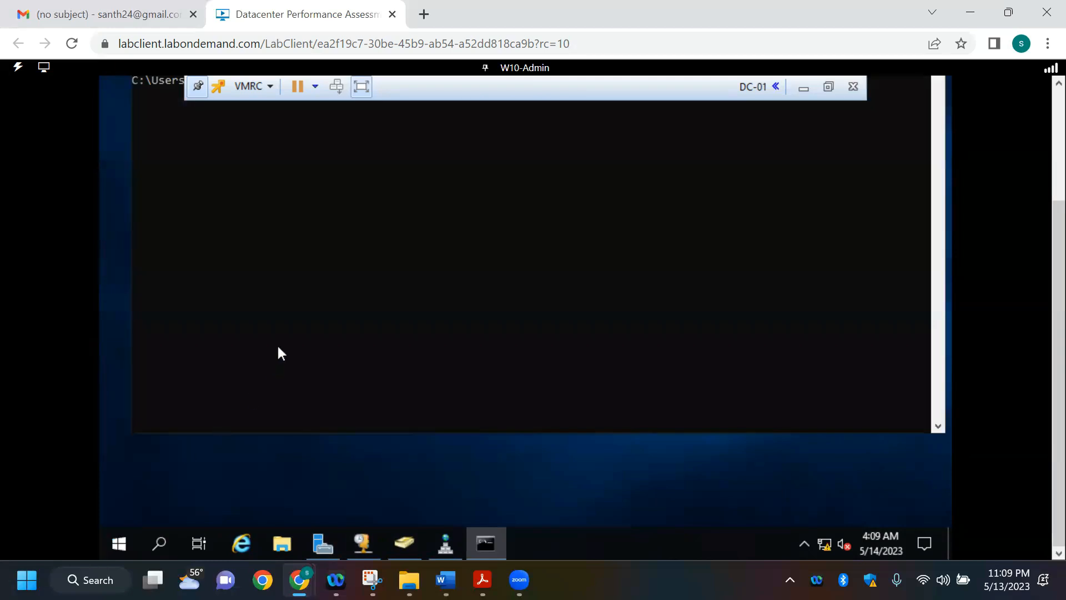
Step: Ping JMP-01 from Command Prompt, checking the Word IP table before entering the host name, and close Command Prompt
left_click_drag(1057, 416, 1057, 337)
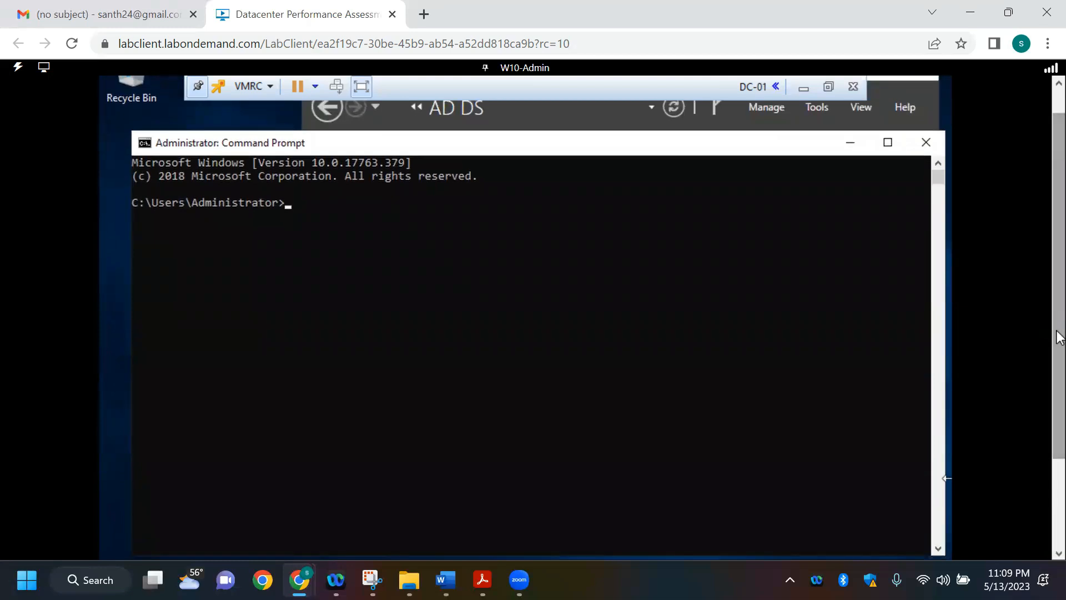
type("P")
type("IN")
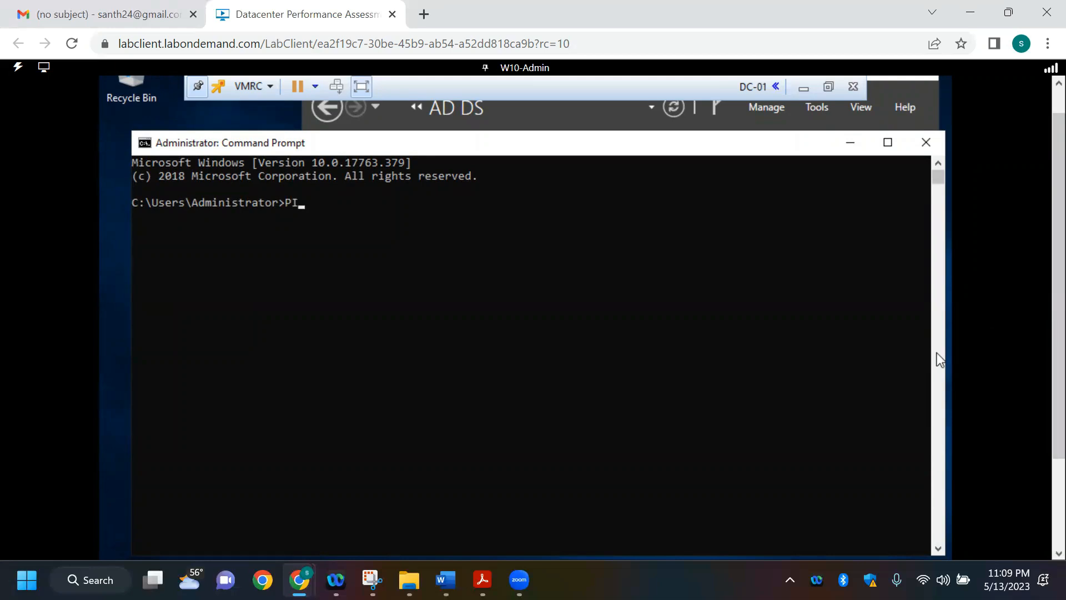
key("BackSpace")
key("BackSpace")
key("BackSpace")
key("Caps_Lock")
type("ping")
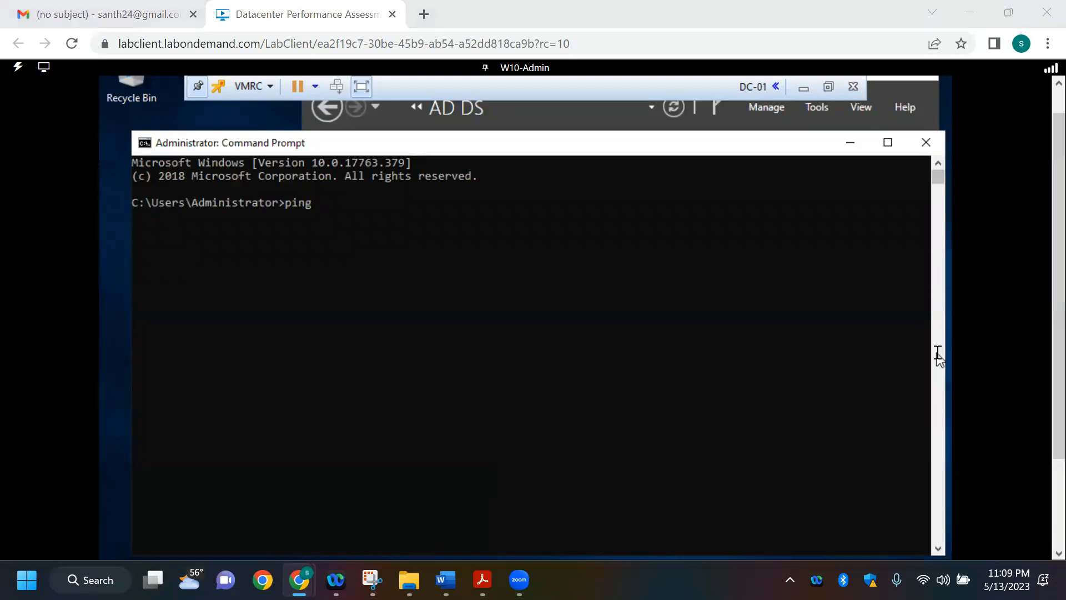
key("alt+Tab")
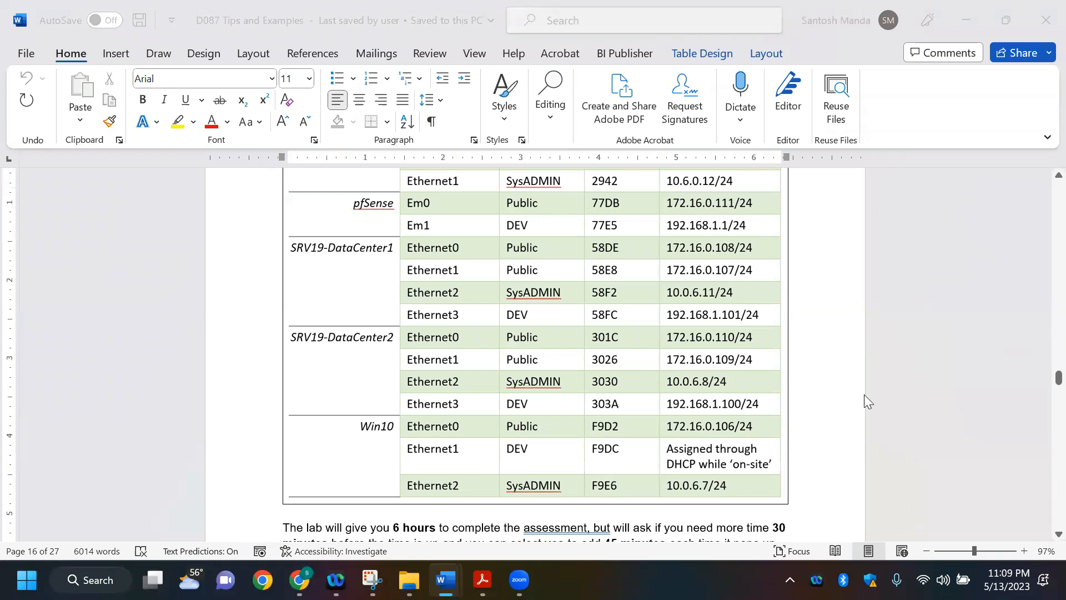
key("alt+Tab")
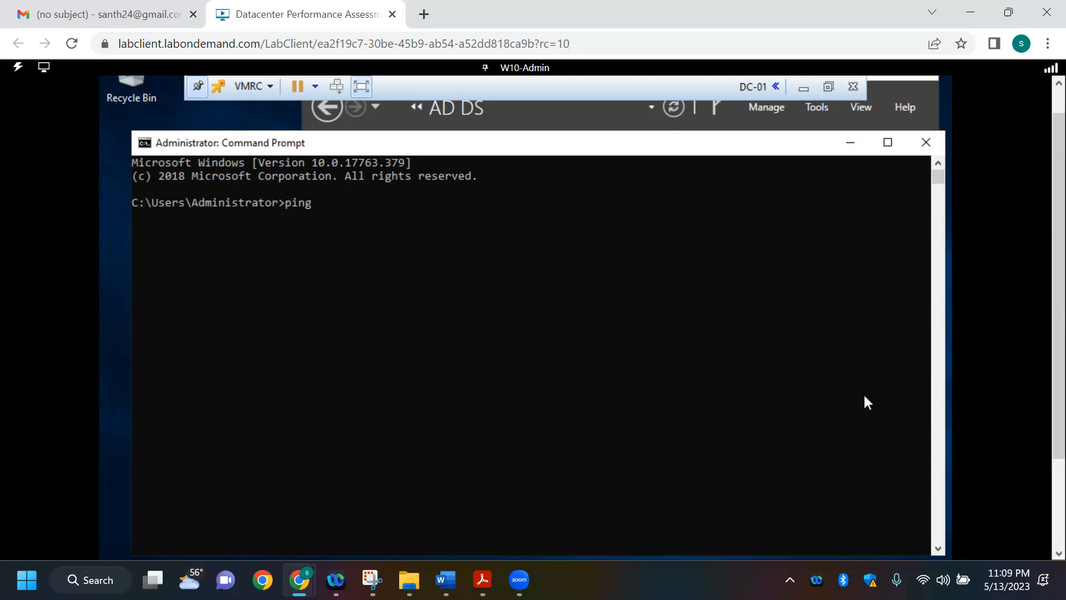
key("Caps_Lock")
type("JMP-01")
key("Return")
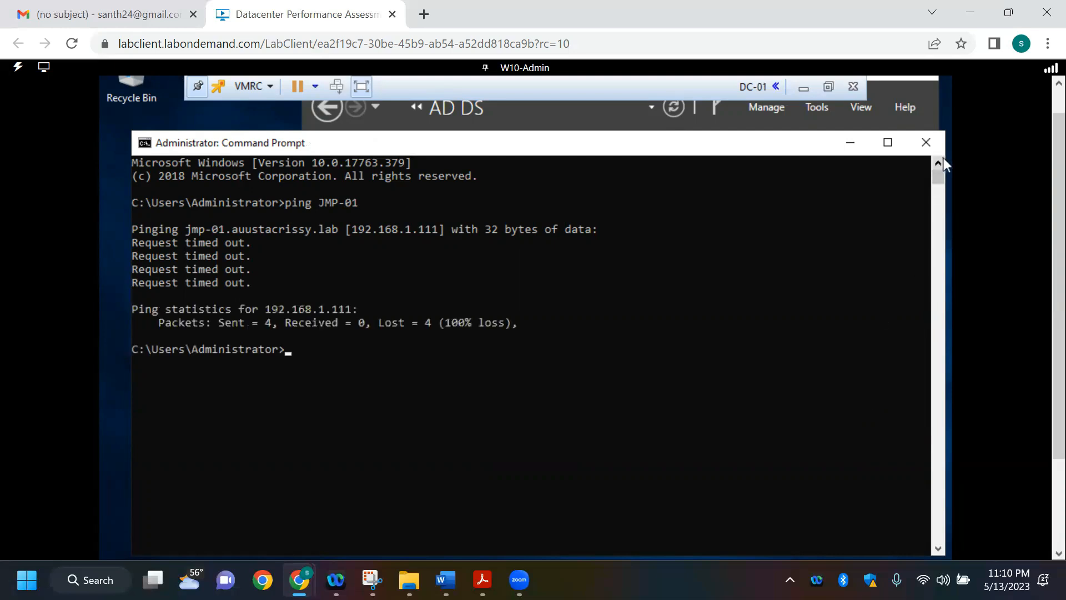
left_click(926, 142)
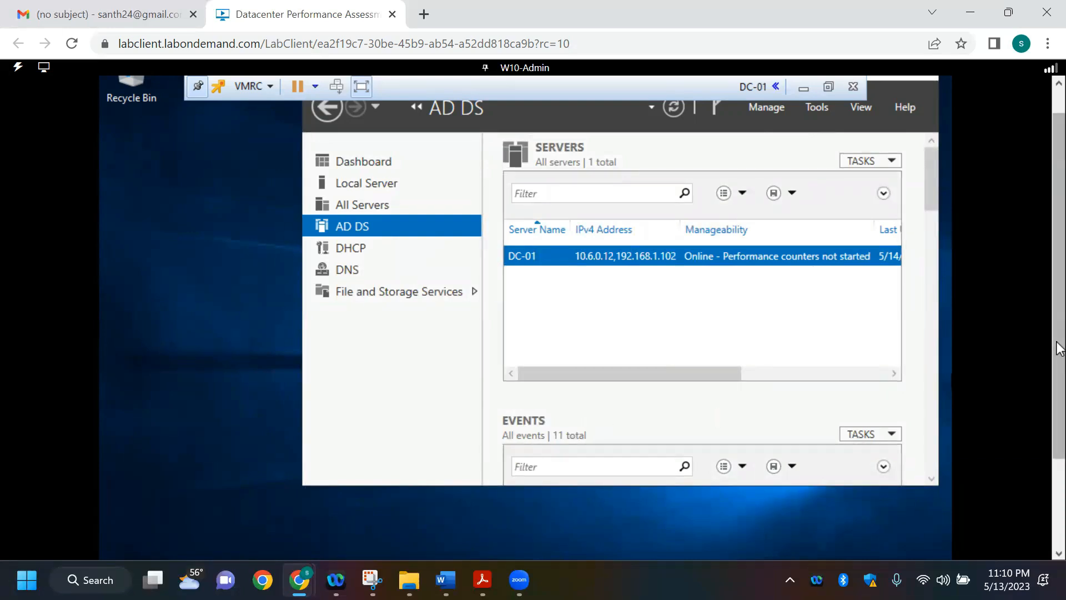
Step: Switch to the Company Overview and Requirements document in Word, select DC01's Windows Firewall configuration items, and return to the DC-01 console
scroll(1059, 479, "down", 3)
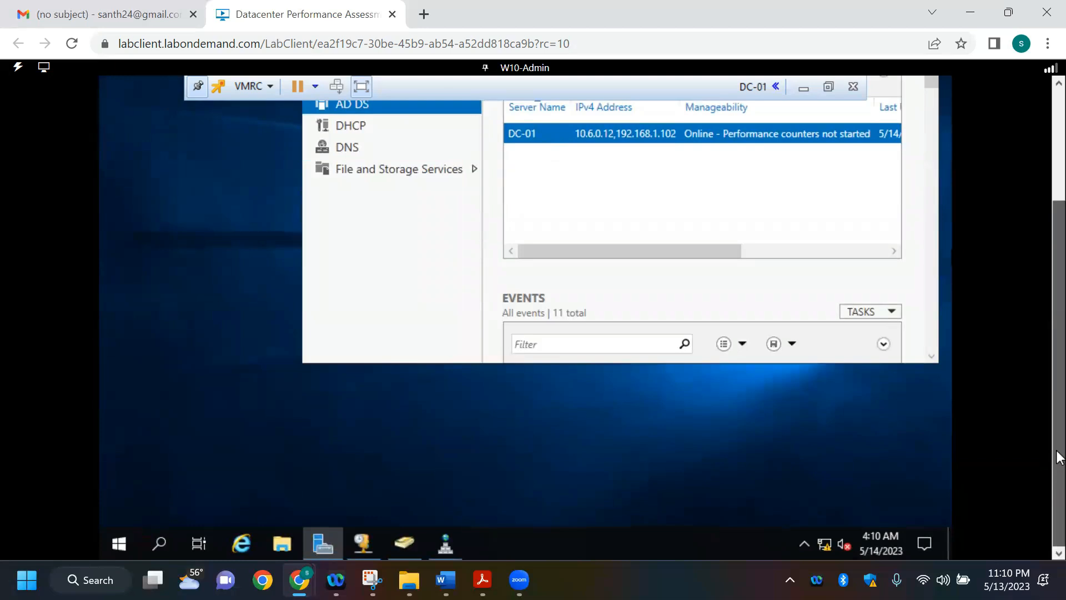
left_click_drag(1057, 423, 1058, 505)
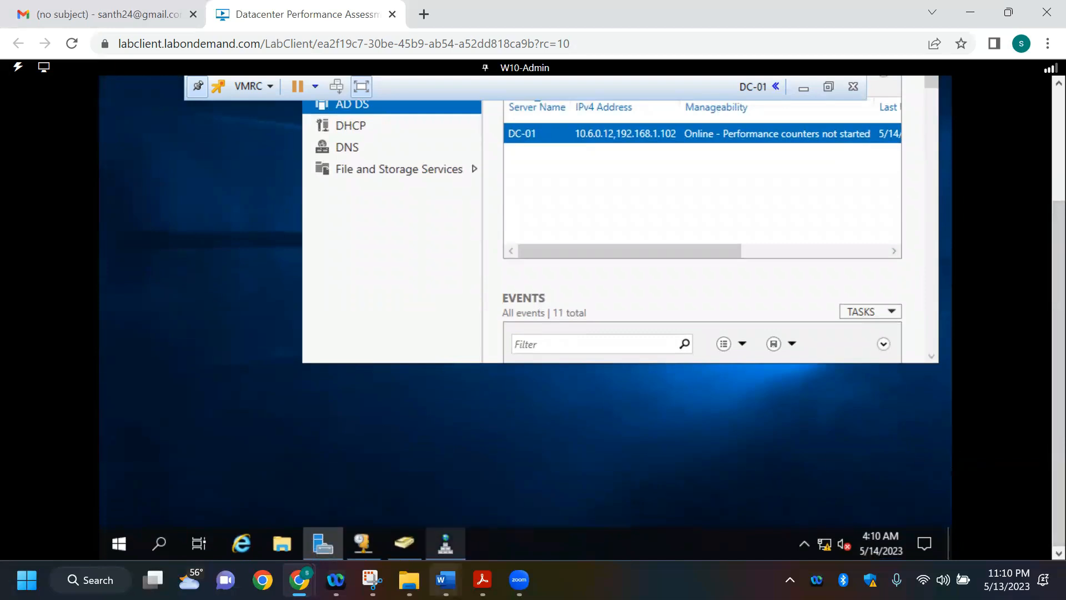
mouse_move(446, 572)
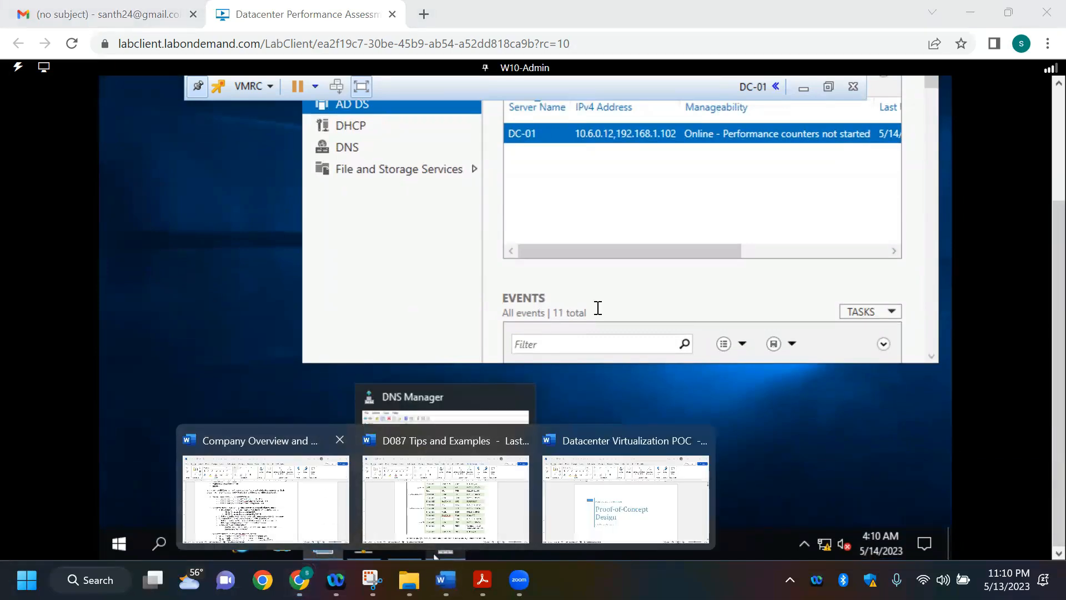
left_click(319, 514)
scroll(437, 346, "up", 5)
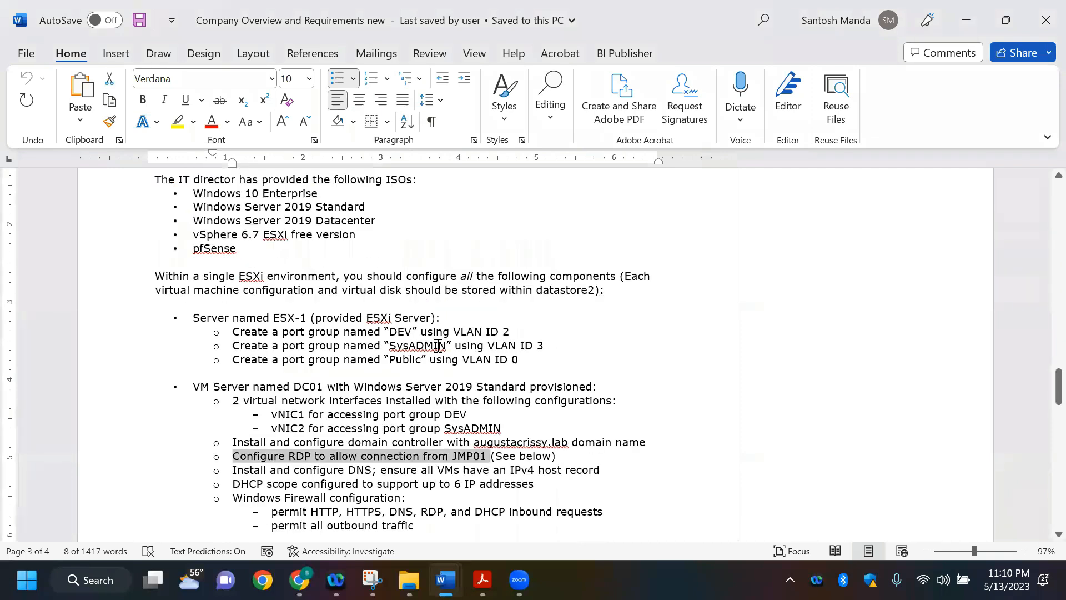
scroll(437, 345, "down", 4)
scroll(438, 346, "down", 1)
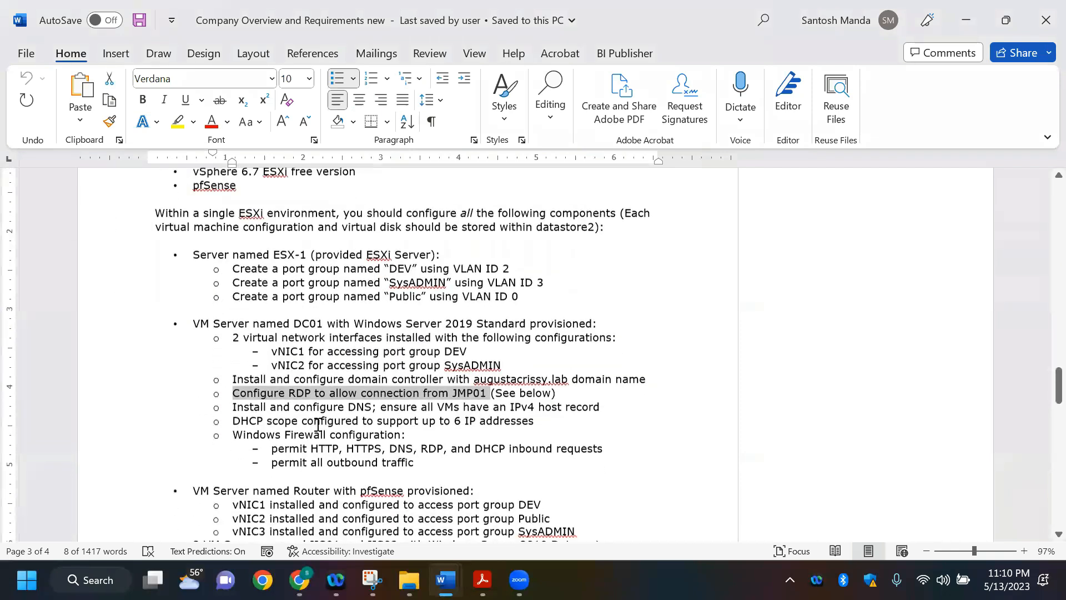
left_click_drag(234, 423, 422, 455)
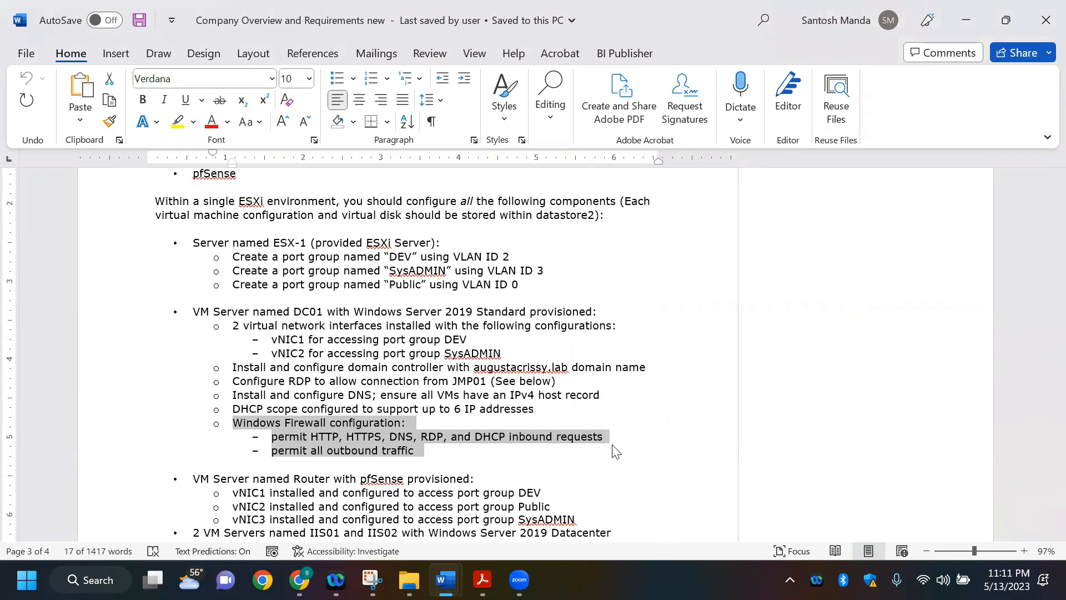
key("alt+Tab")
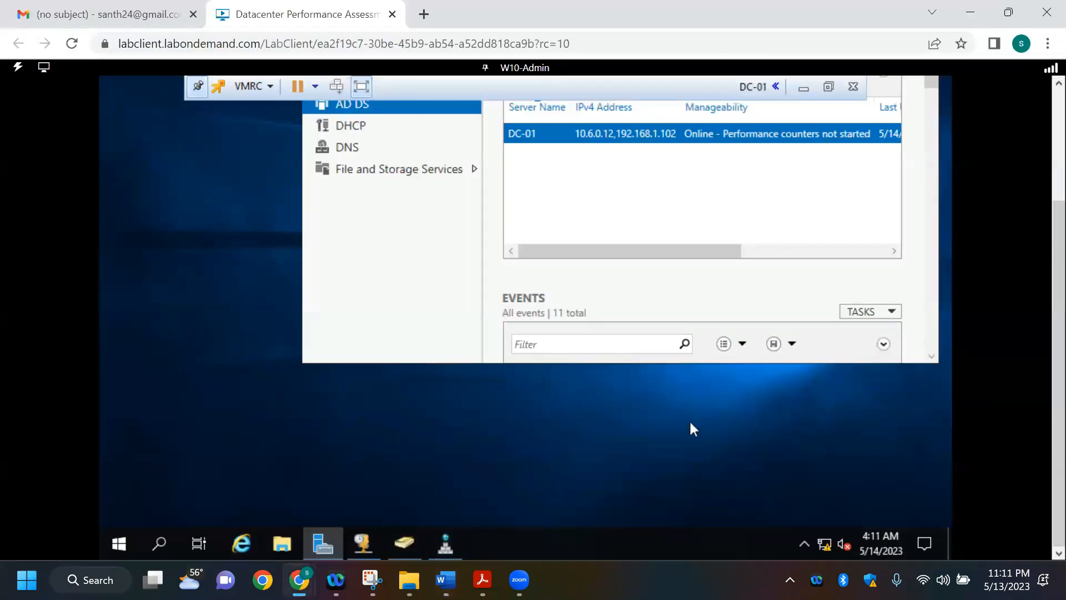
scroll(1058, 333, "up", 2)
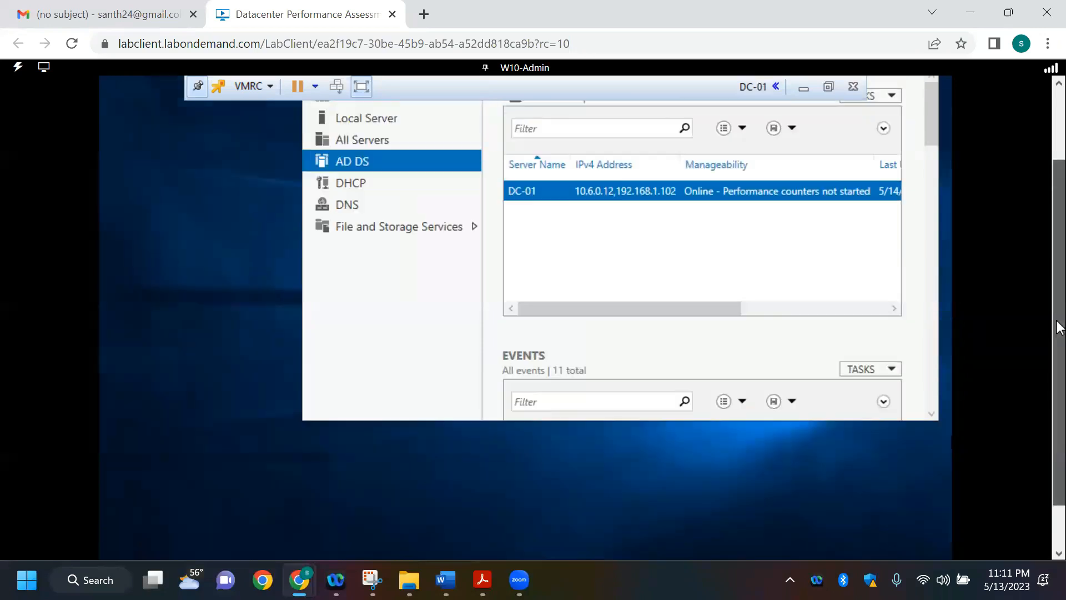
scroll(1059, 317, "down", 3)
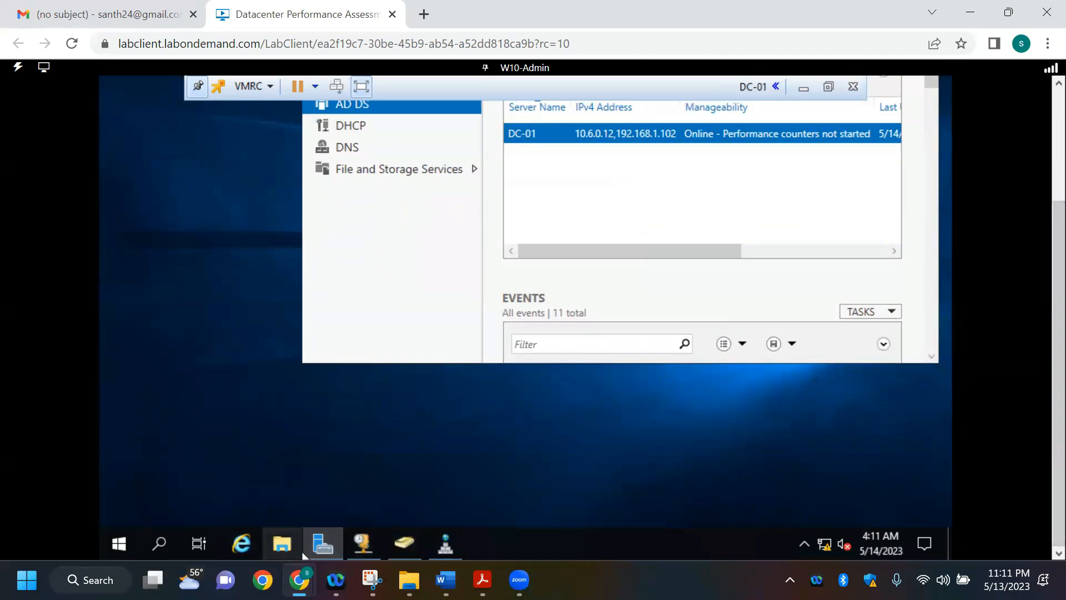
left_click(322, 547)
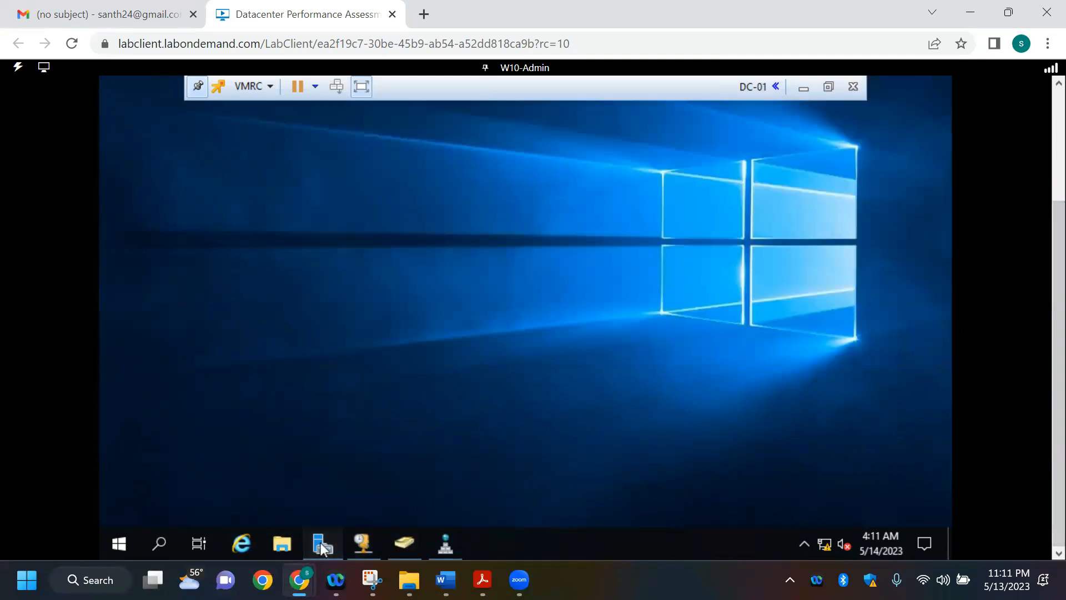
left_click(321, 543)
scroll(1059, 188, "up", 3)
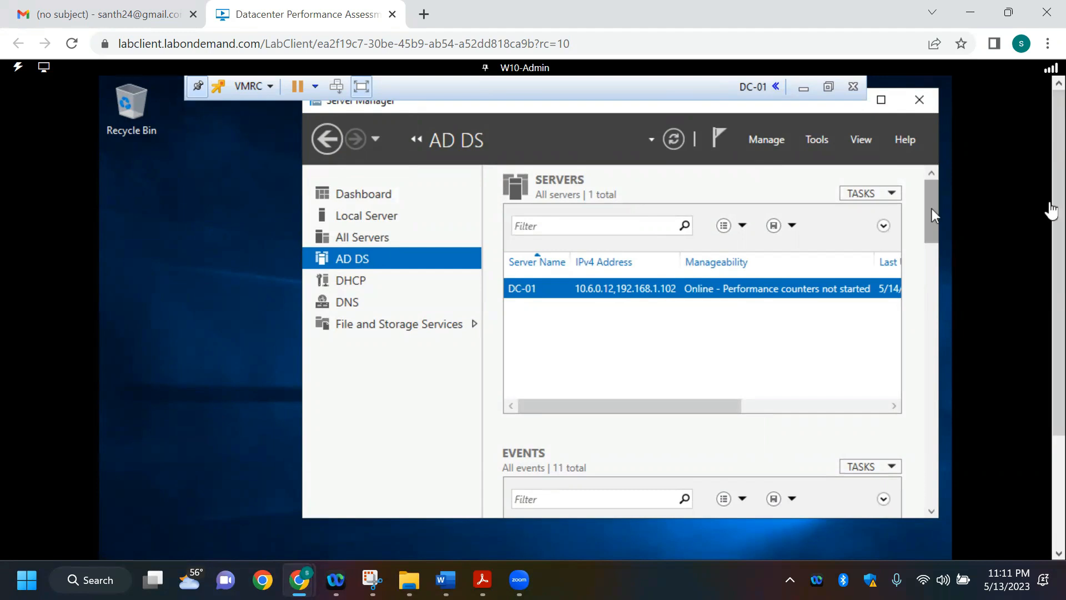
Step: Search DC-01 for "FIREWALL" and open the settings that allow an app through Windows Firewall
mouse_move(1057, 248)
left_mouse_down()
mouse_move(1057, 143)
mouse_move(1059, 266)
left_mouse_up()
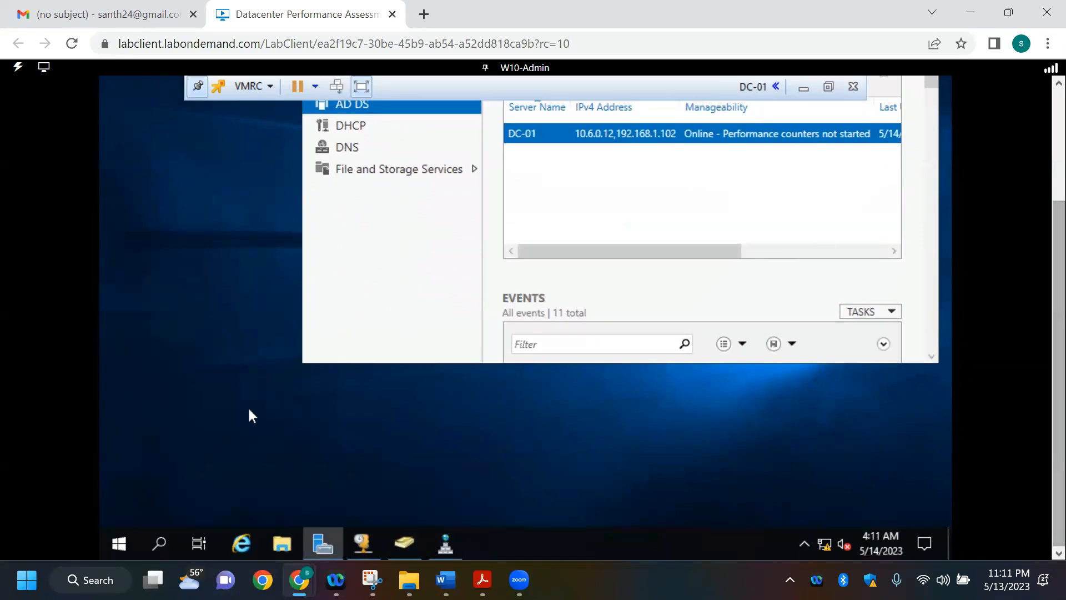
left_click(112, 542)
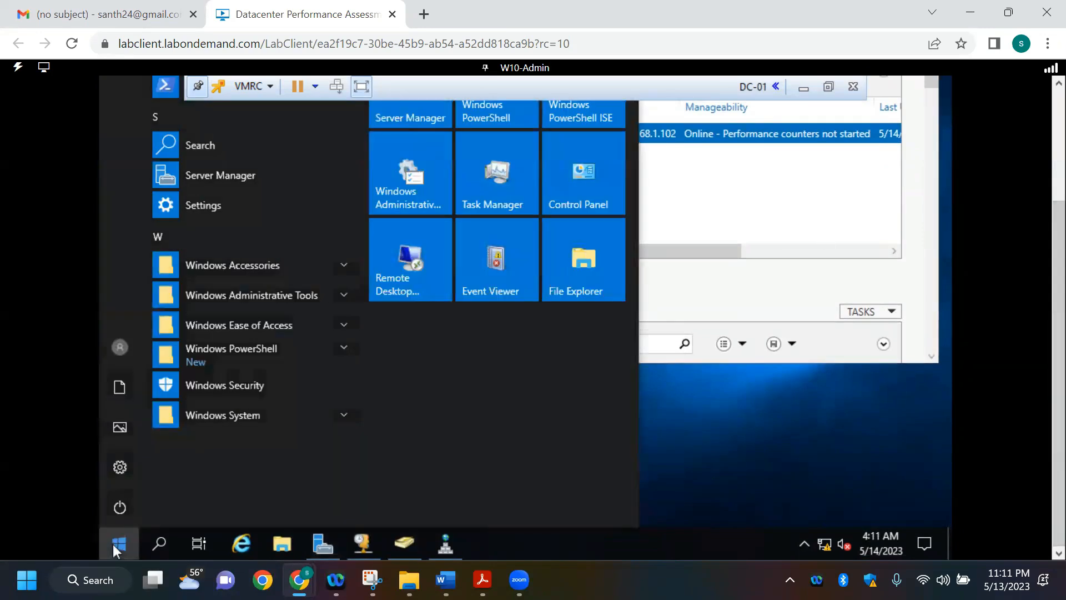
type("FIRE")
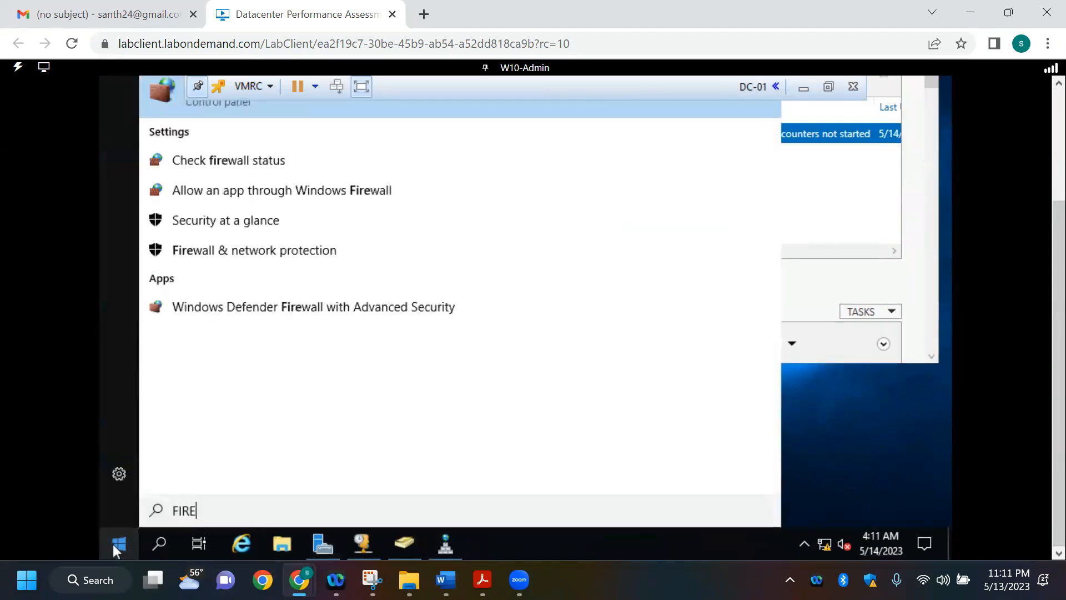
type("WALL")
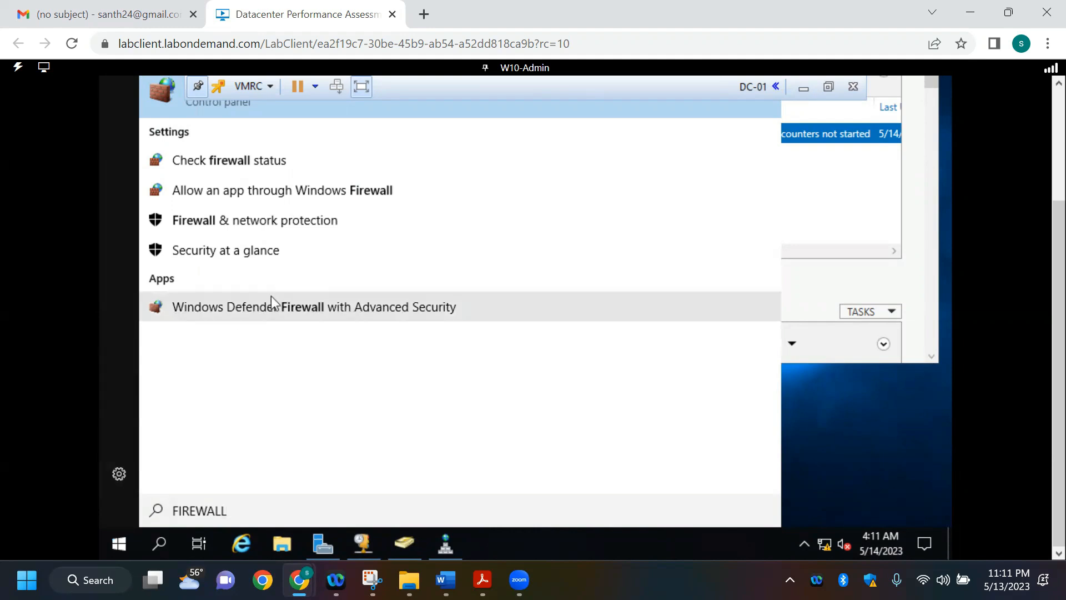
left_click(312, 194)
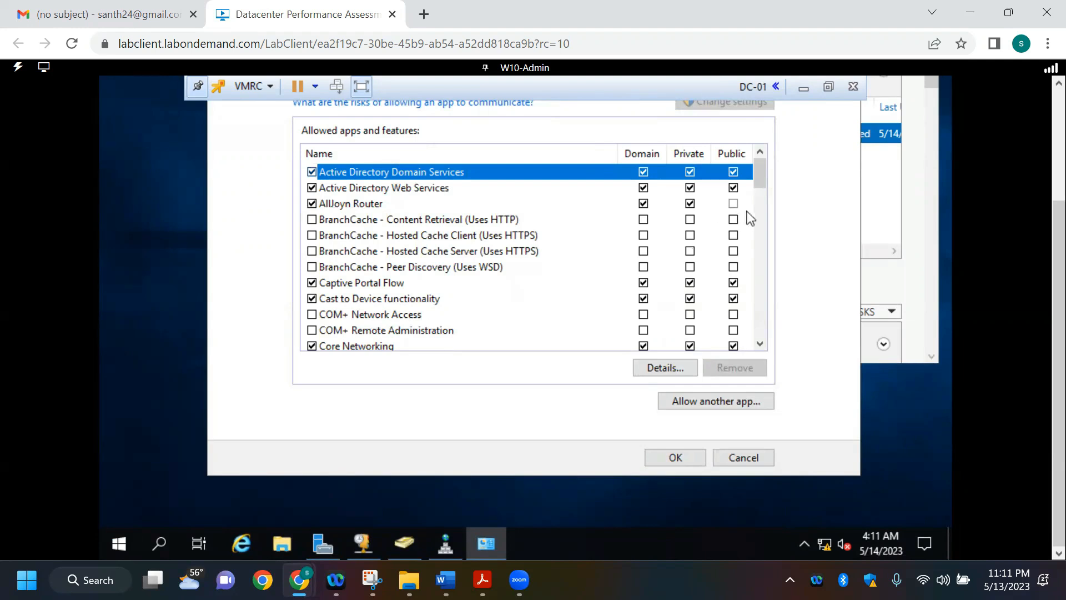
left_click_drag(1059, 260, 1058, 195)
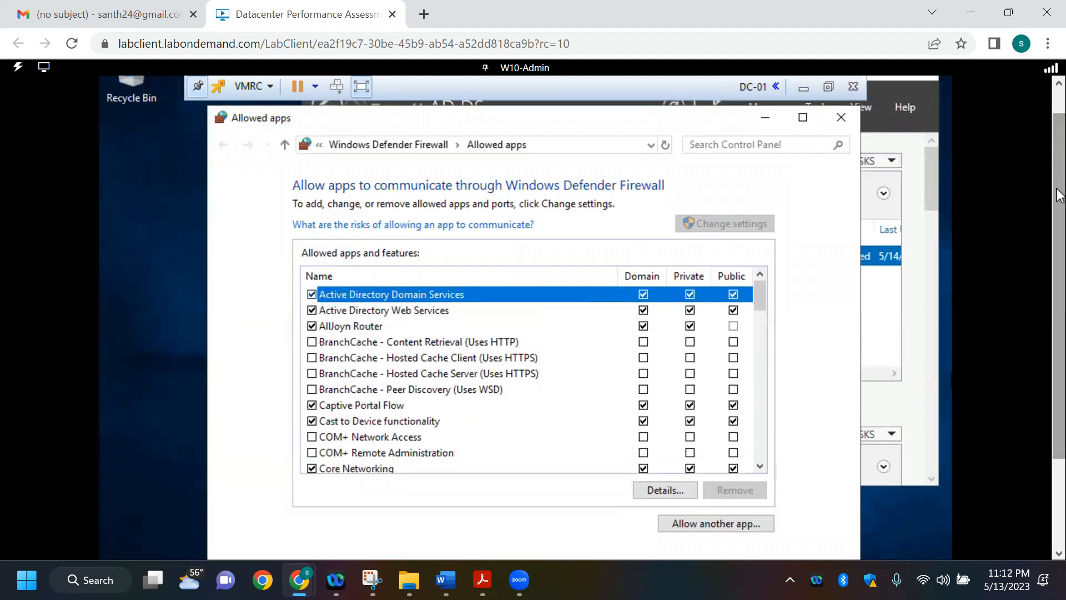
Step: Compare DC-01's allowed apps and features list with the firewall requirements in the Word document, and close the Allowed apps window
key("alt+Tab")
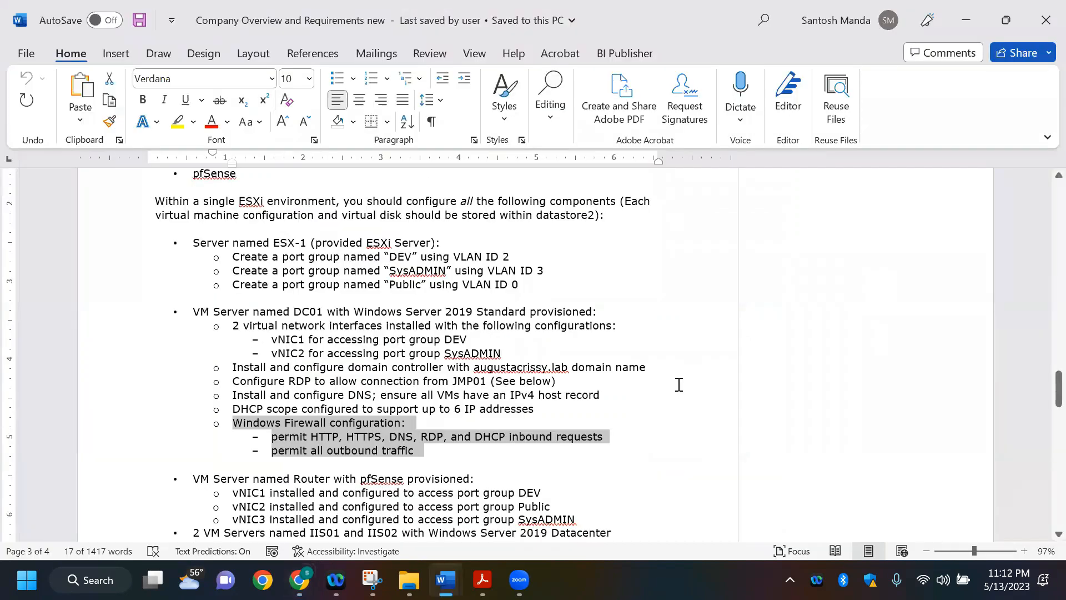
key("alt+Tab")
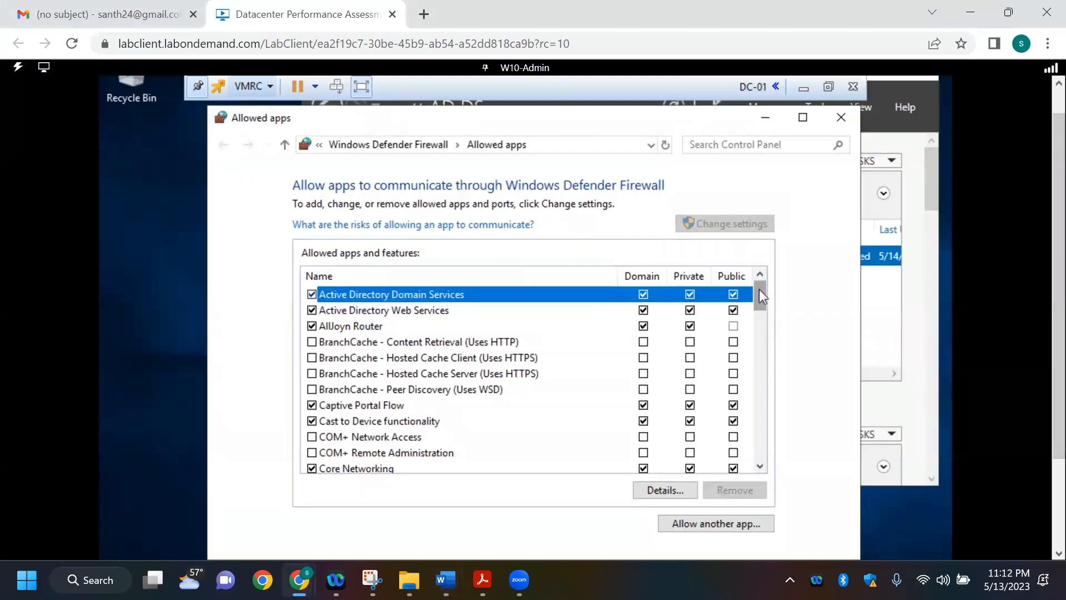
left_click_drag(759, 289, 760, 335)
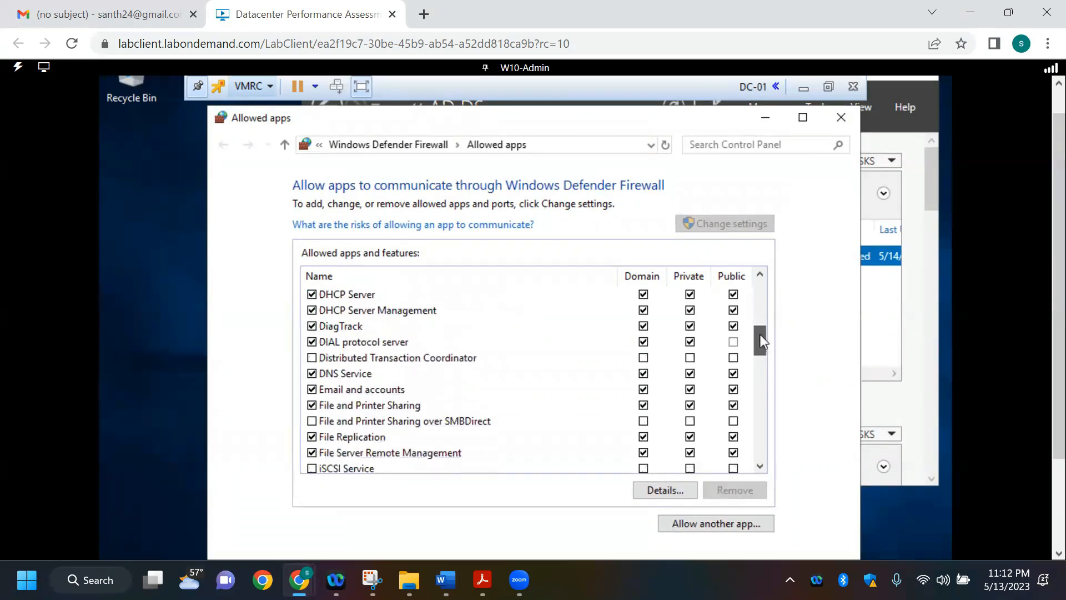
key("alt+Tab")
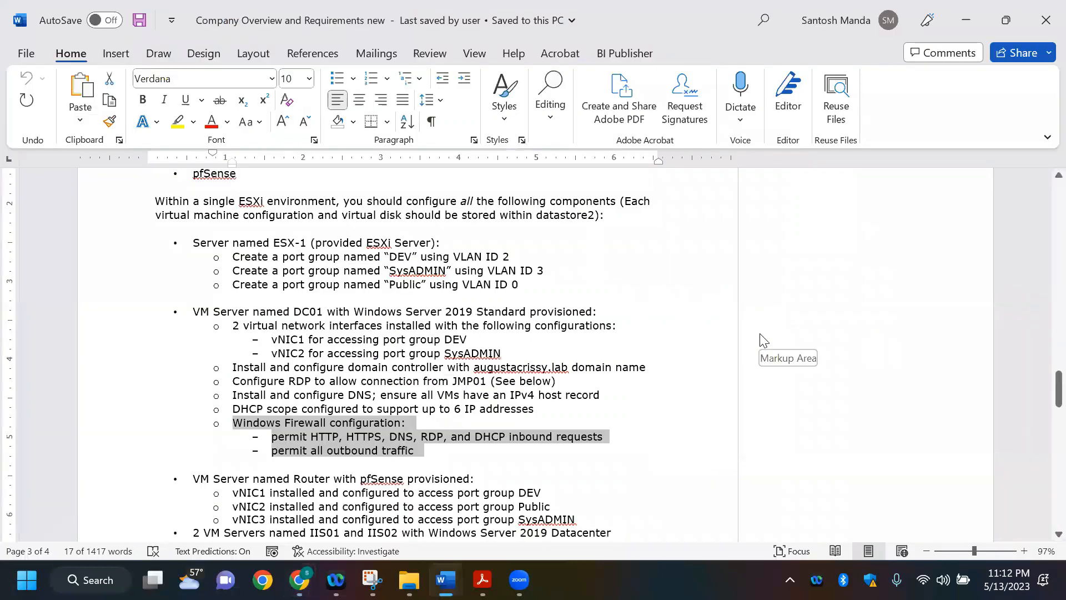
key("alt+Tab")
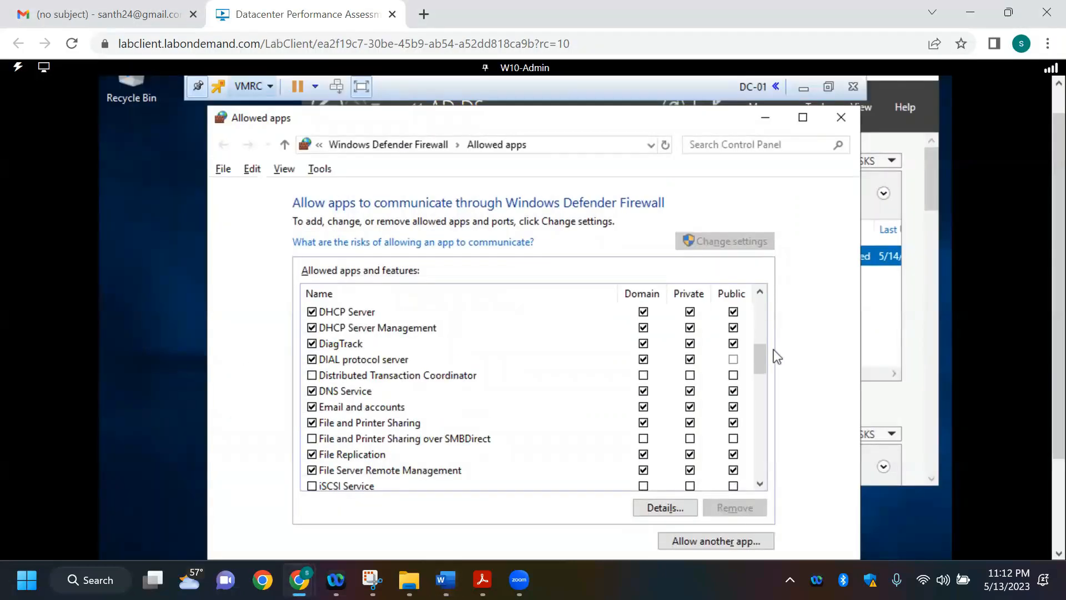
key("alt+Tab")
key("alt+Tab")
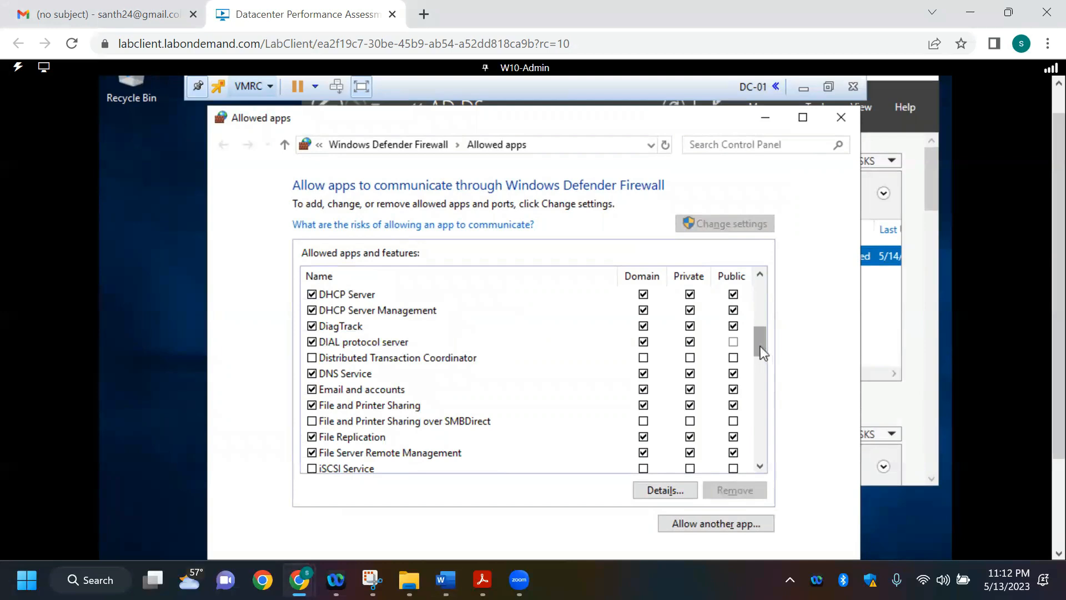
left_click_drag(754, 345, 760, 314)
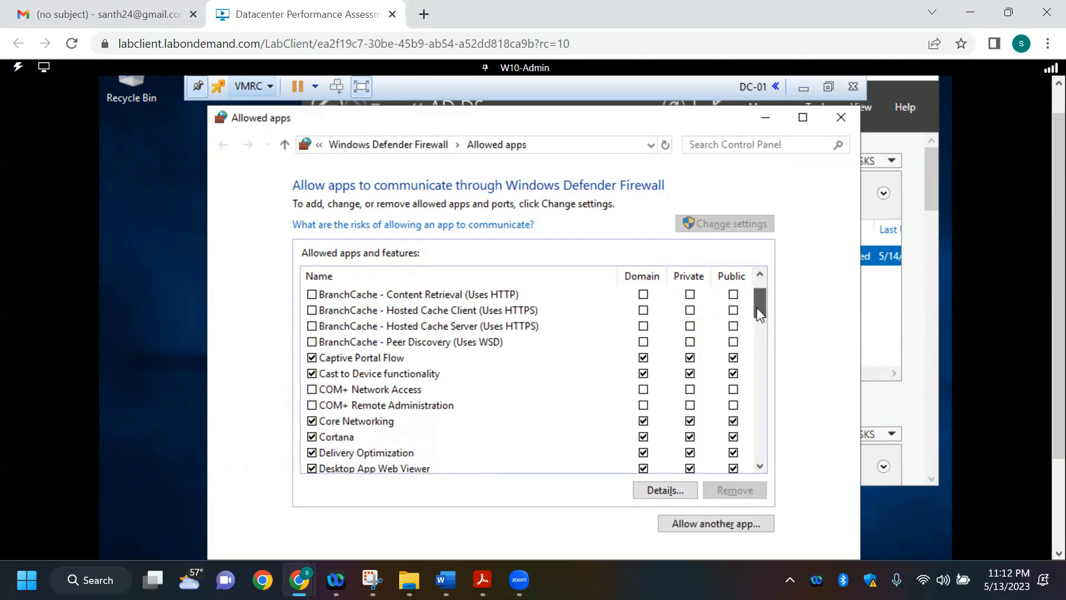
left_click_drag(758, 312, 754, 333)
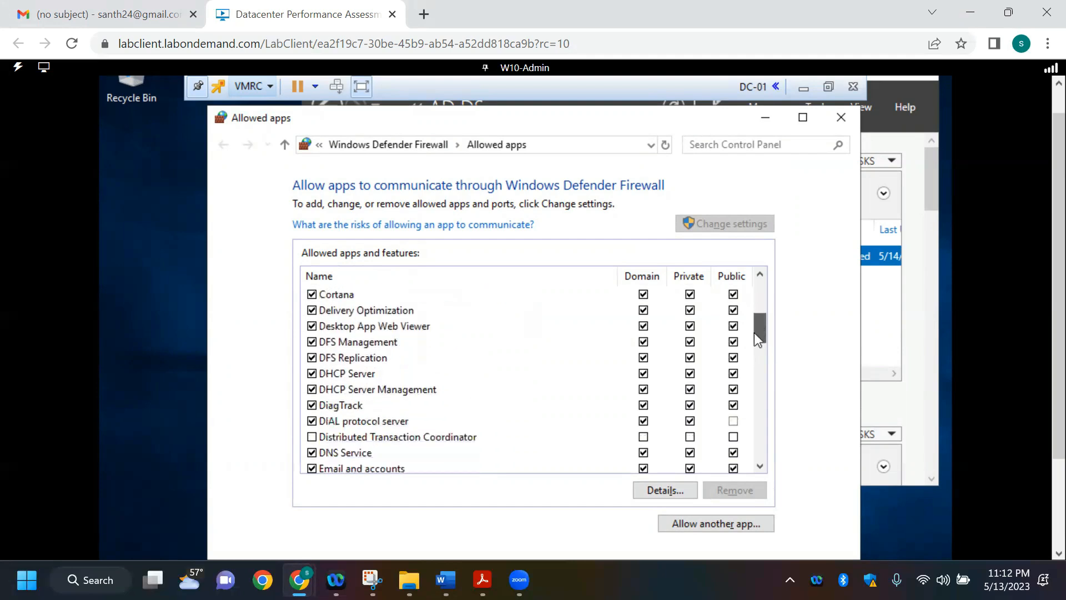
left_click(848, 119)
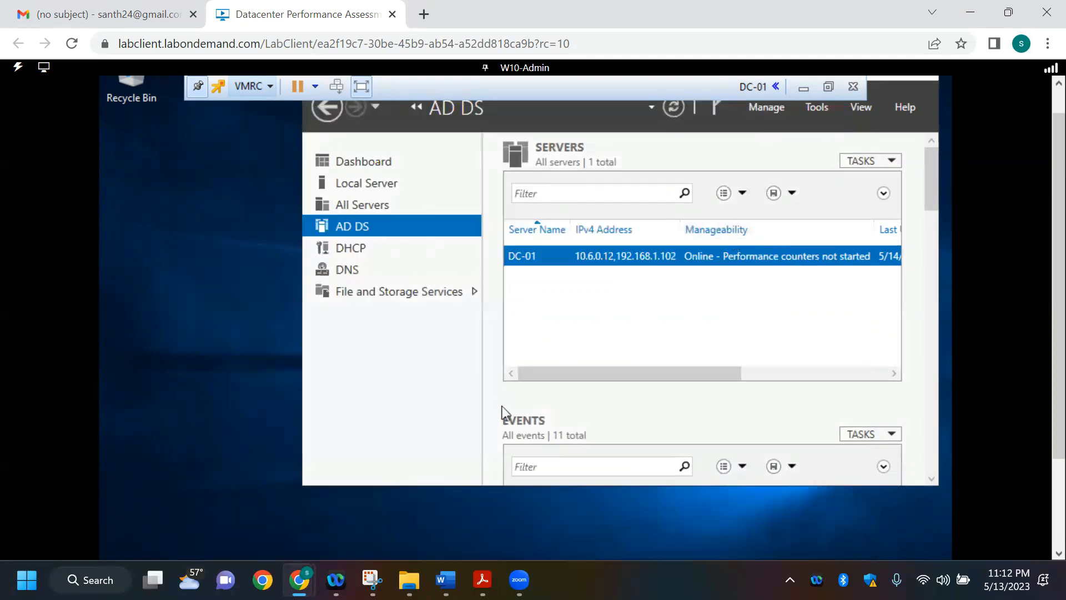
Step: Search DC-01 for "FIREWALL", open Windows Defender Firewall, and go to its advanced settings
scroll(1048, 299, "down", 2)
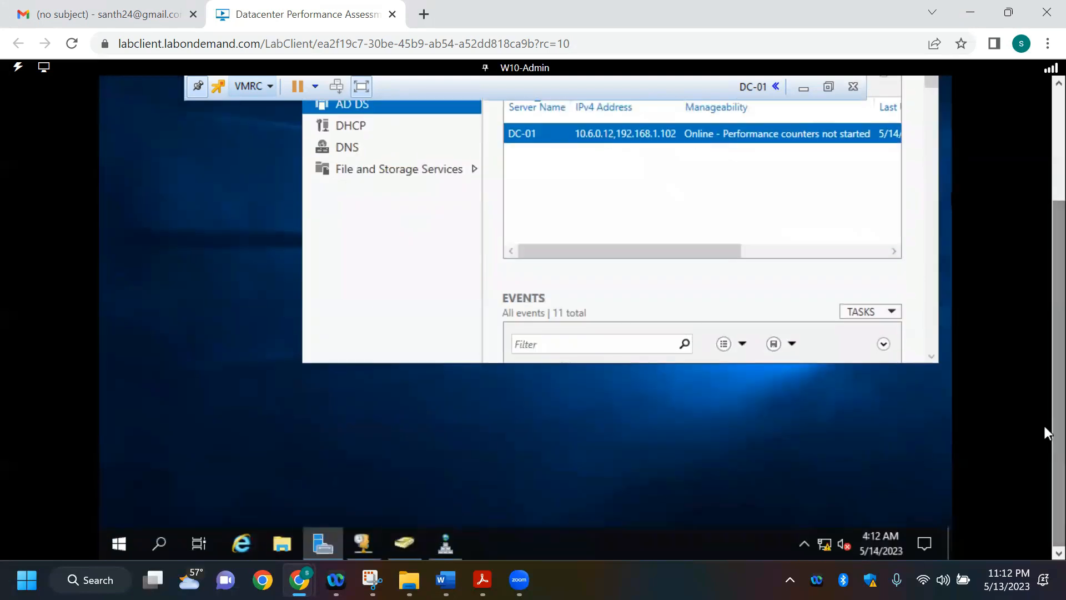
left_click(130, 539)
type("FiREWALL")
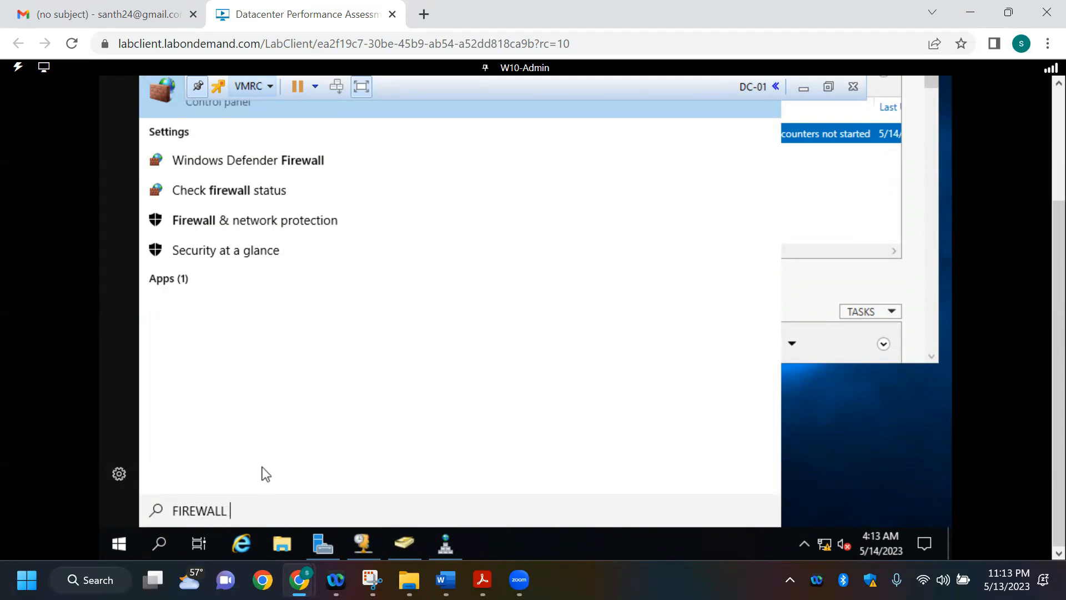
left_click(271, 162)
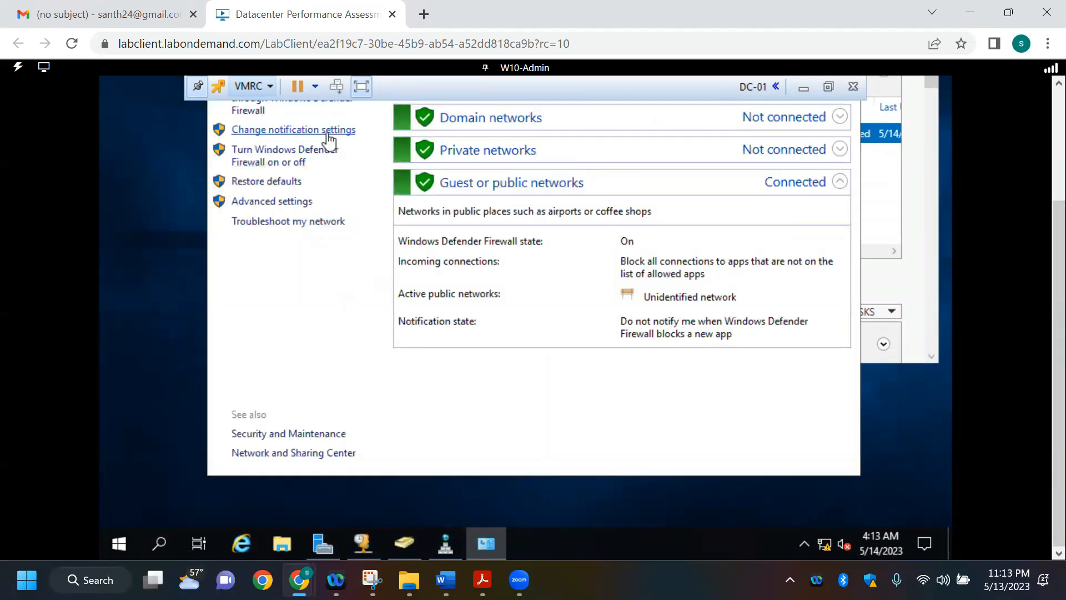
left_click(272, 202)
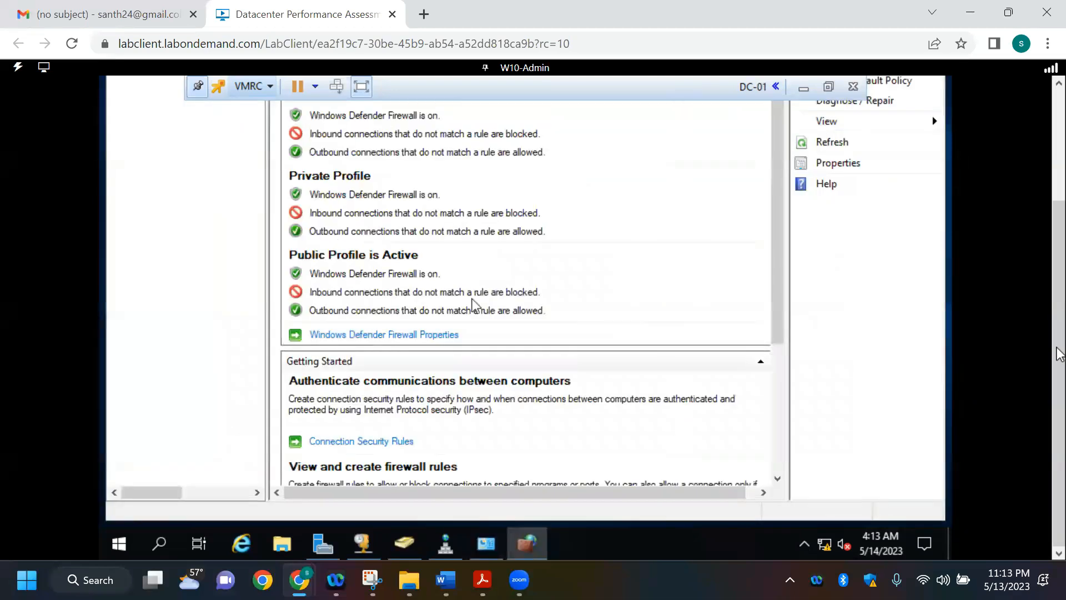
scroll(1059, 283, "up", 3)
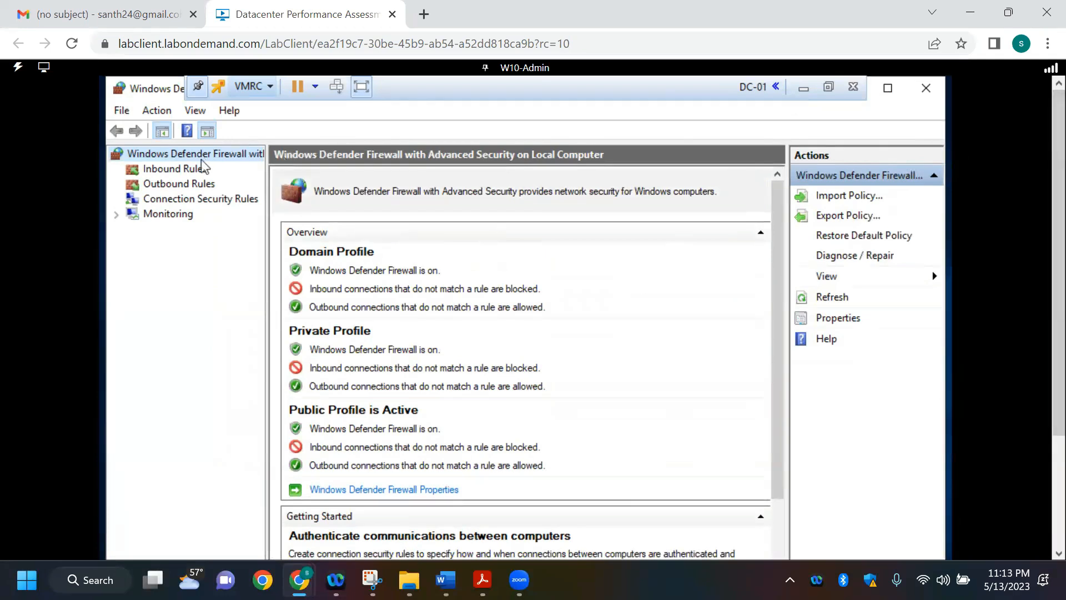
Step: Review the firewall's Inbound Rules list against the HTTP, HTTPS, DNS, RDP and DHCP requirements in the Word document
left_click(184, 172)
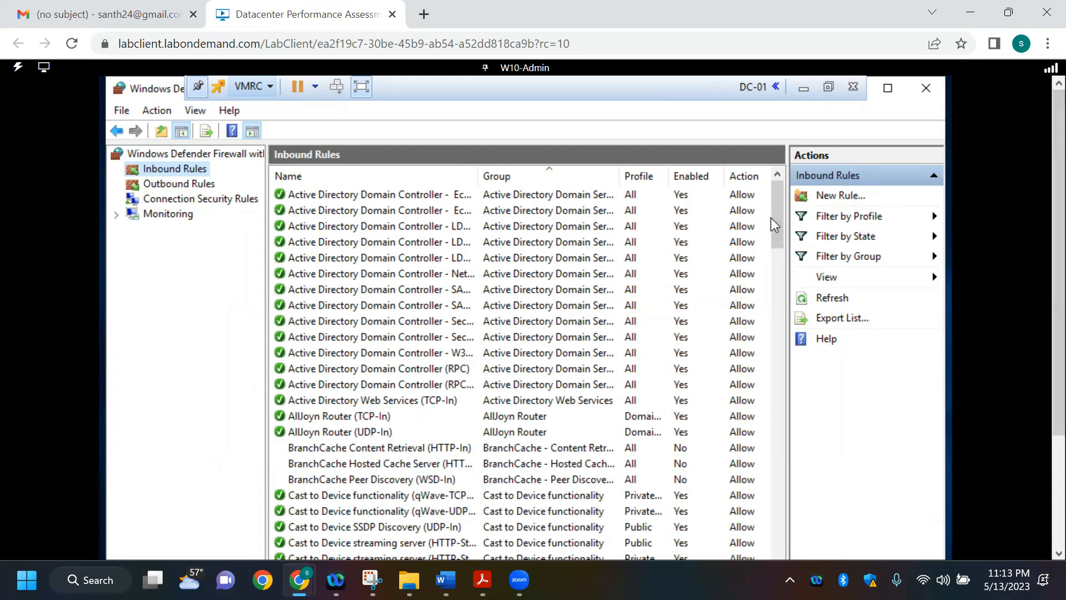
left_click_drag(775, 212, 782, 375)
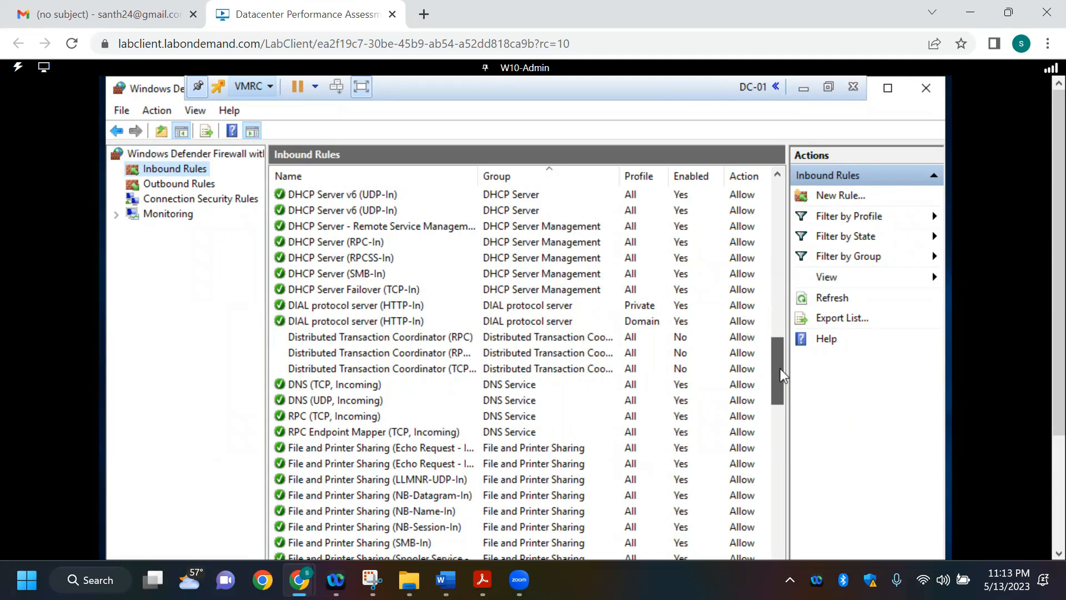
left_click_drag(780, 369, 778, 540)
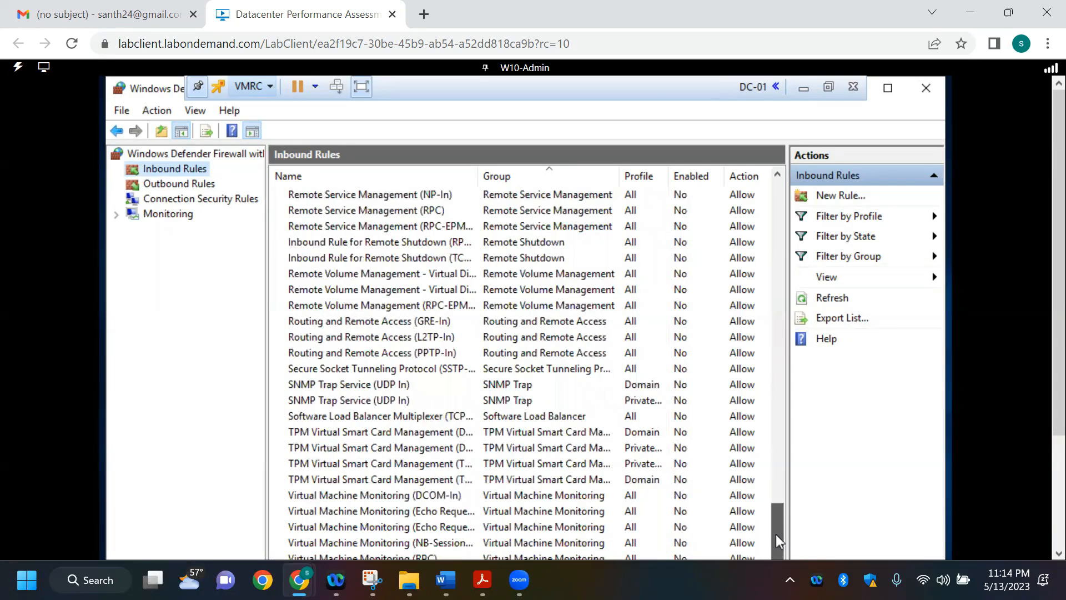
left_click_drag(1058, 327, 1058, 382)
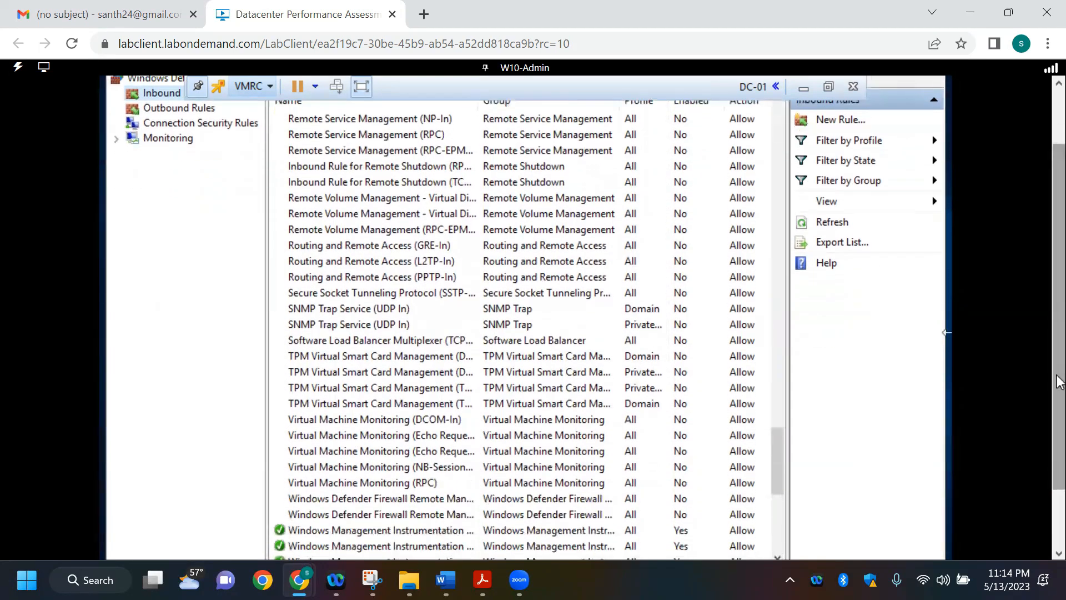
key("alt+Tab")
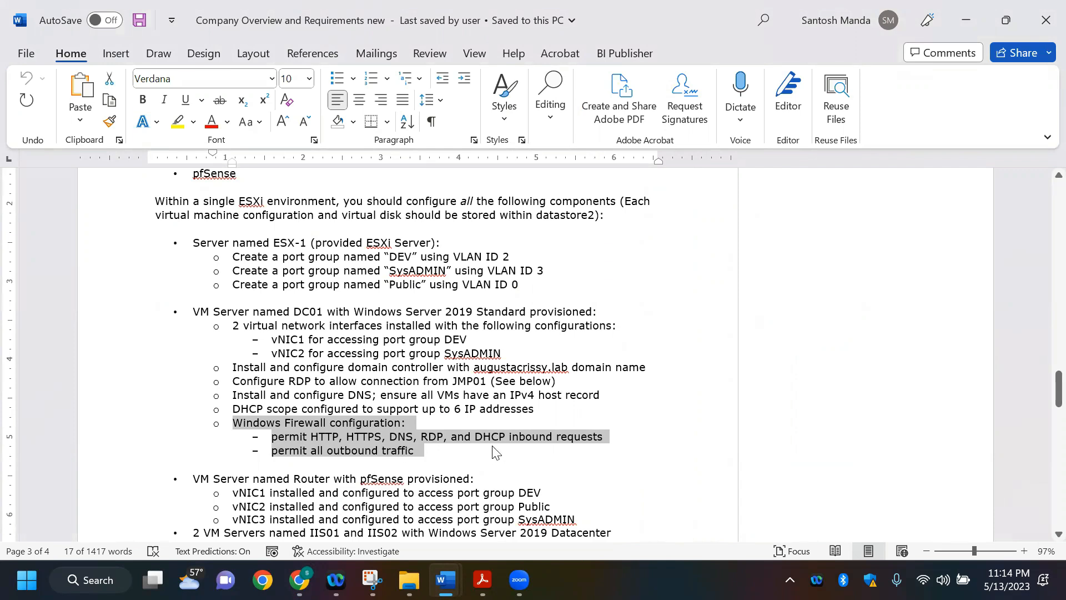
left_click(552, 476)
key("alt+Tab")
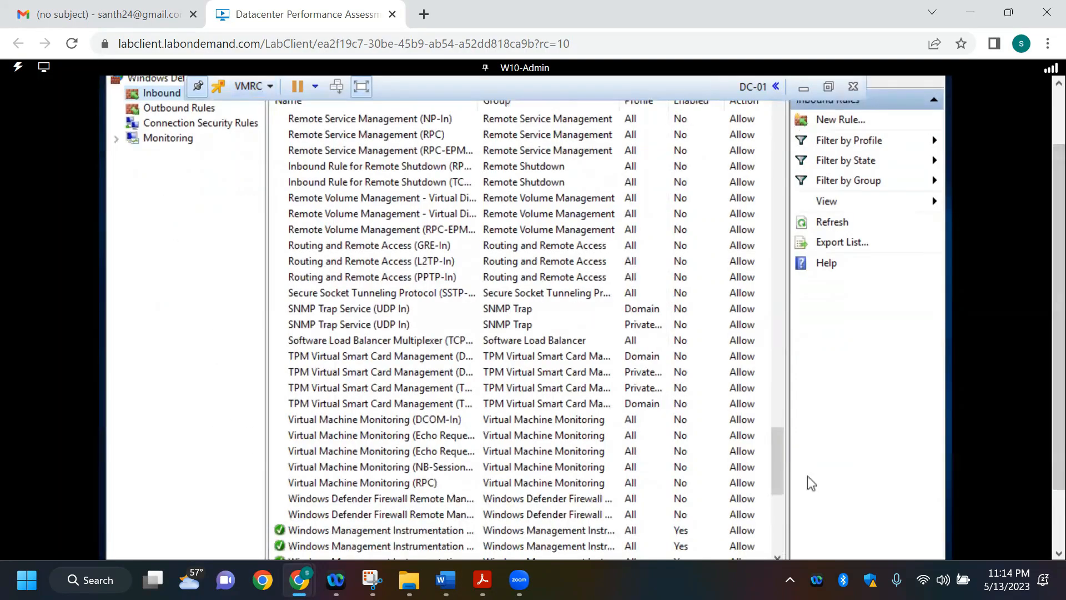
left_click_drag(773, 452, 806, 272)
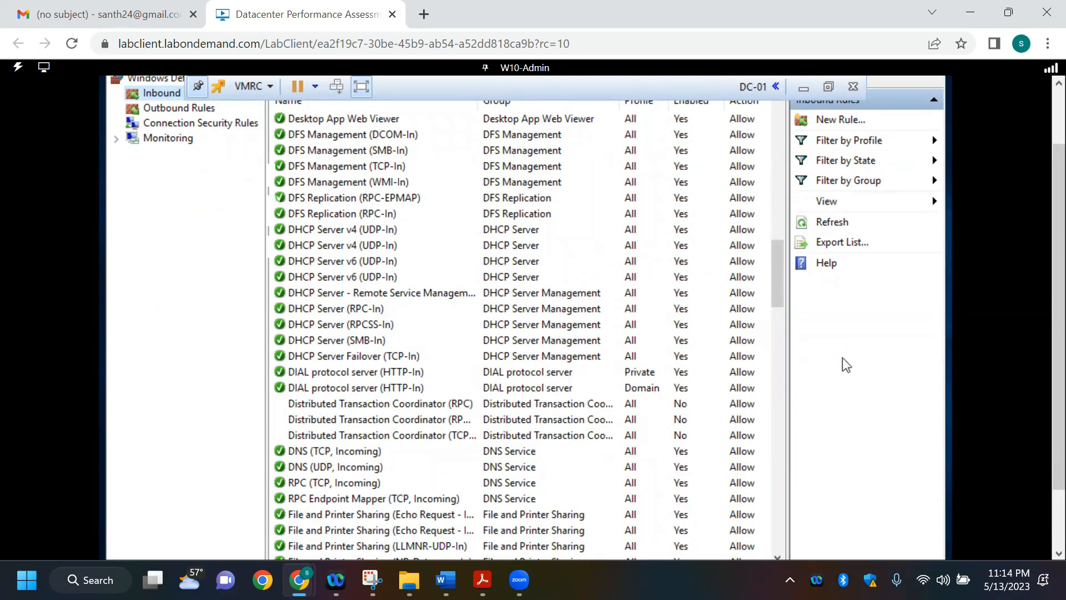
scroll(1059, 333, "up", 1)
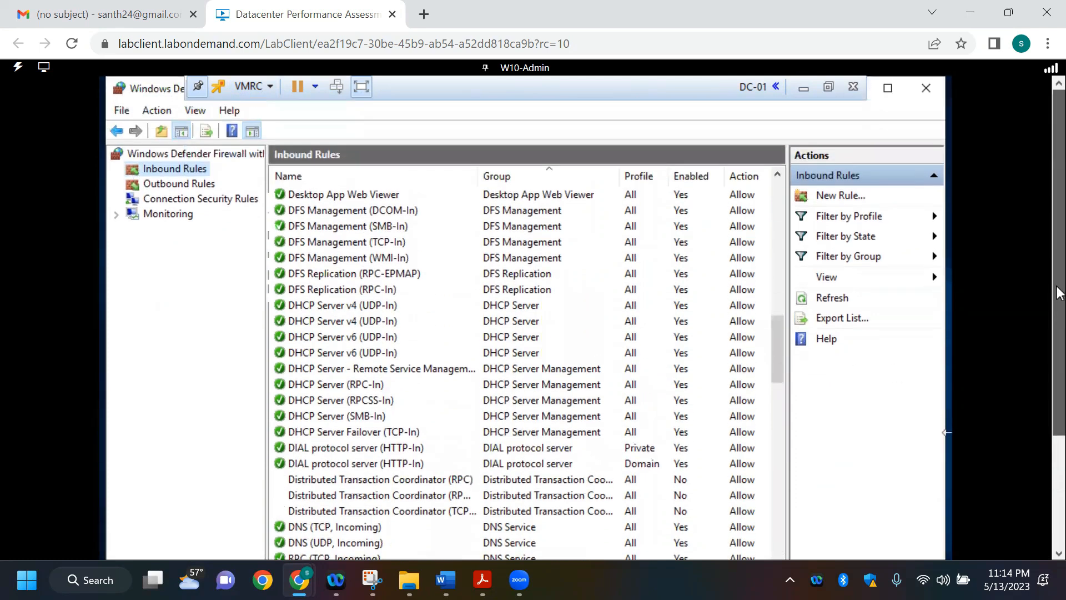
Step: Start a new inbound rule and set its rule type to Port
left_click(851, 200)
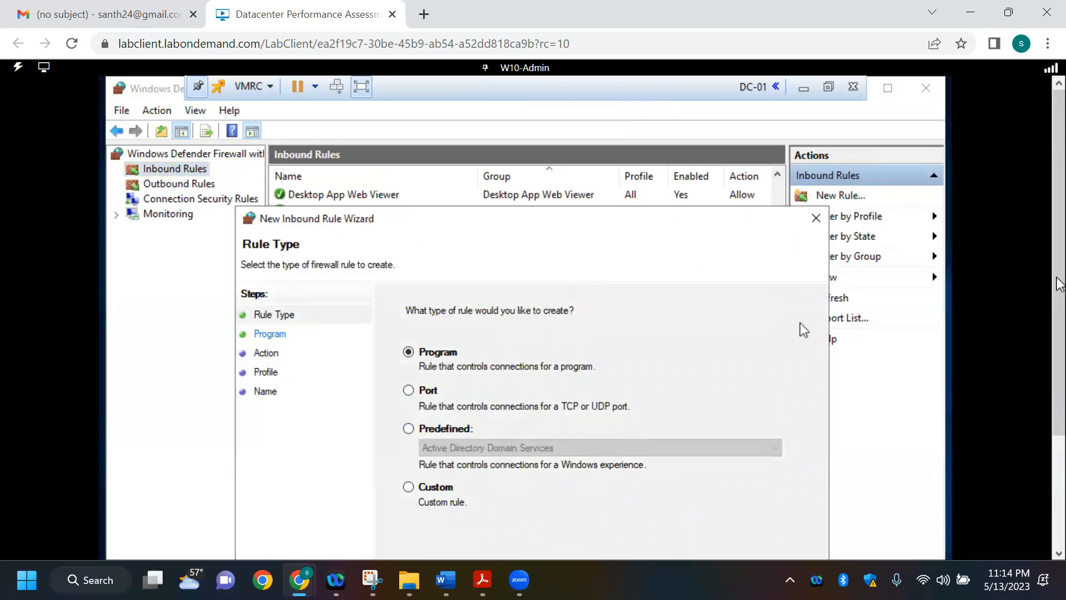
left_click_drag(1057, 260, 1058, 339)
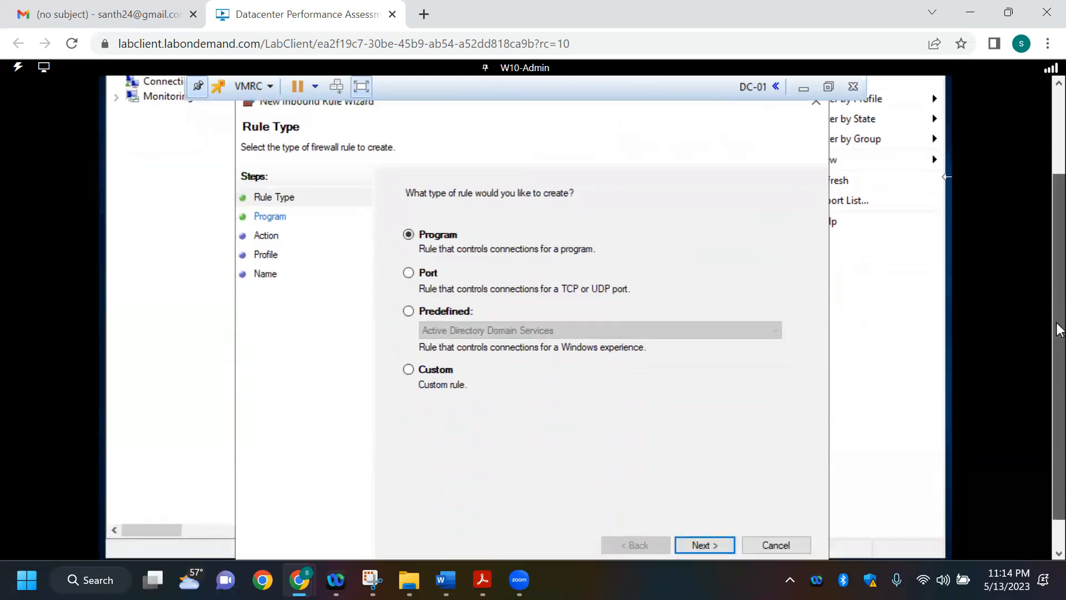
left_click(557, 285)
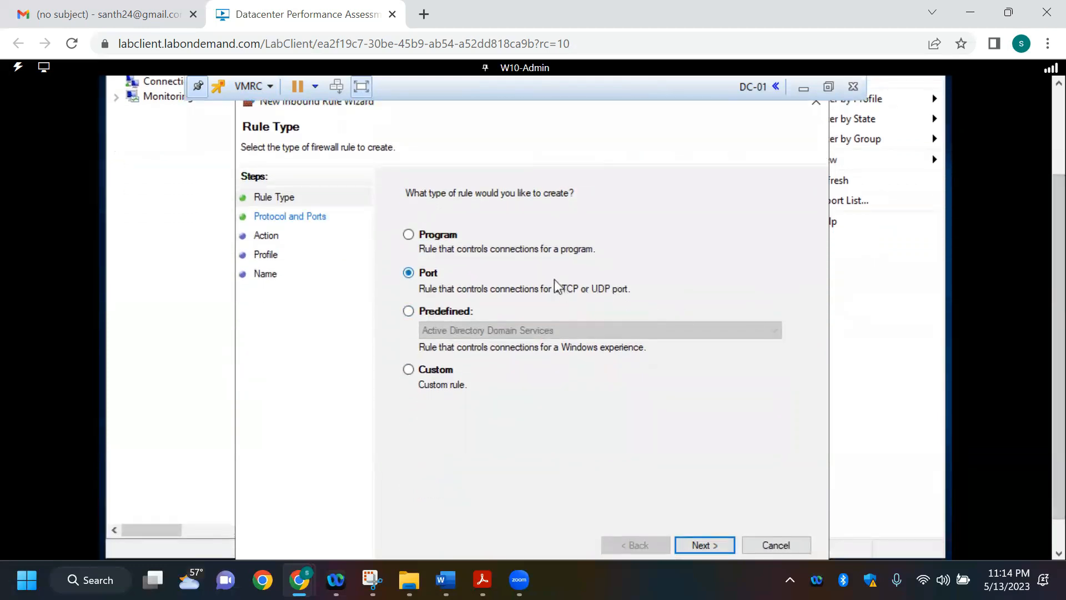
left_click(705, 545)
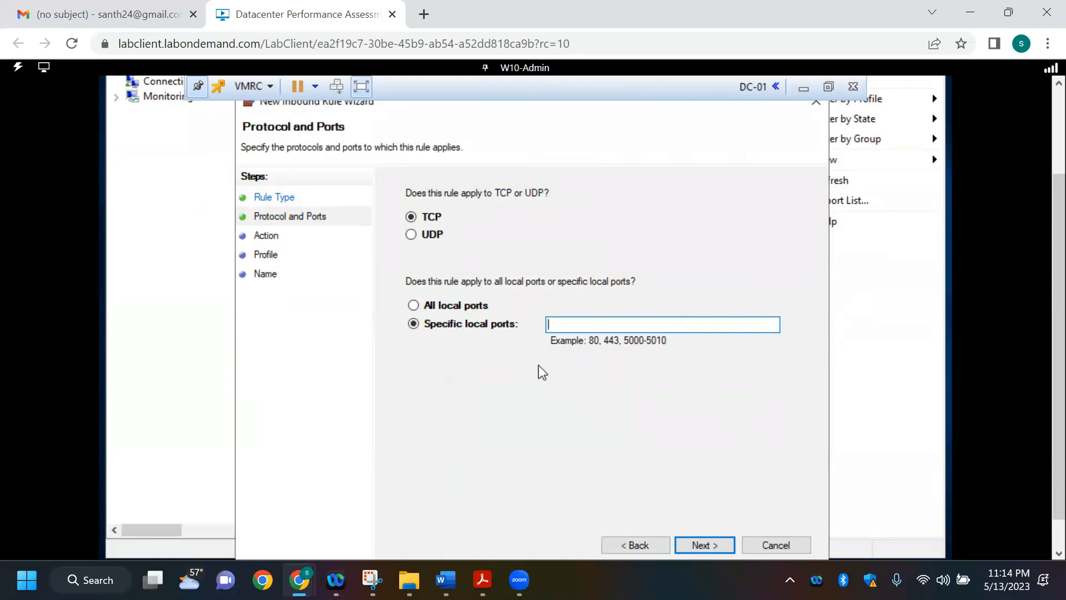
Step: Apply the rule to specific local TCP ports 80,443, checking the permitted services in the Word requirements
type("80,443")
key("alt+Tab")
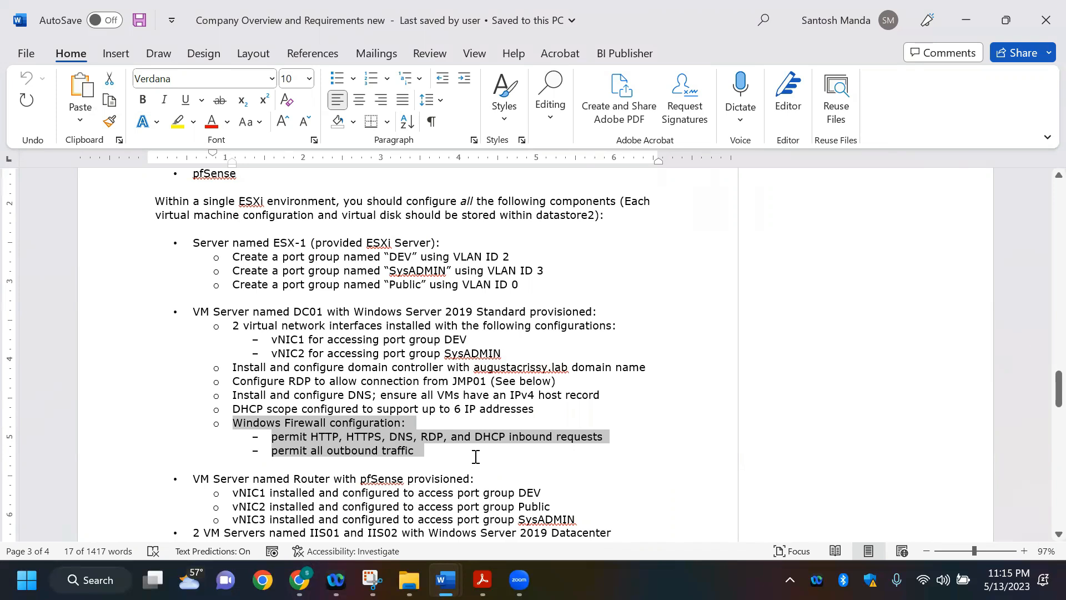
key("alt+Tab")
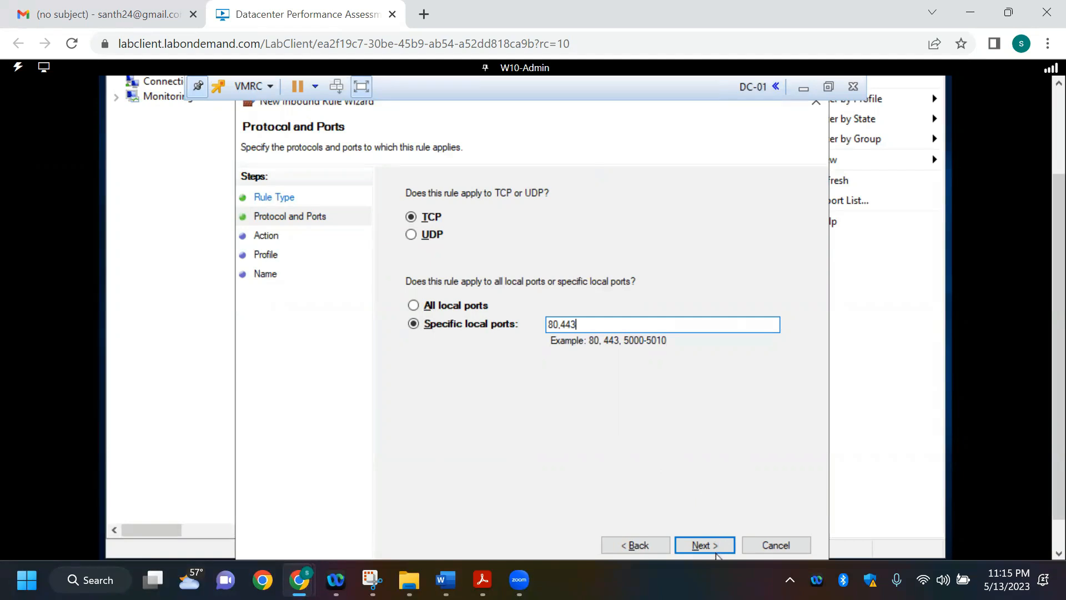
left_click(712, 549)
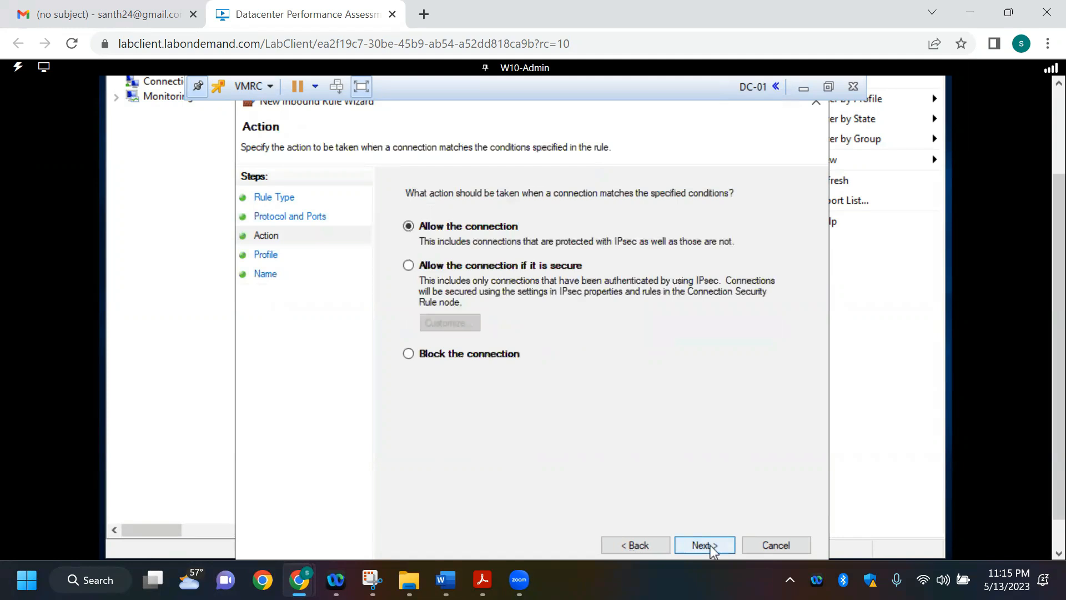
Step: Allow the connection on the Domain, Private and Public profiles and finish the inbound rule under the name HTTP AND HTTPS RULE
left_click(712, 550)
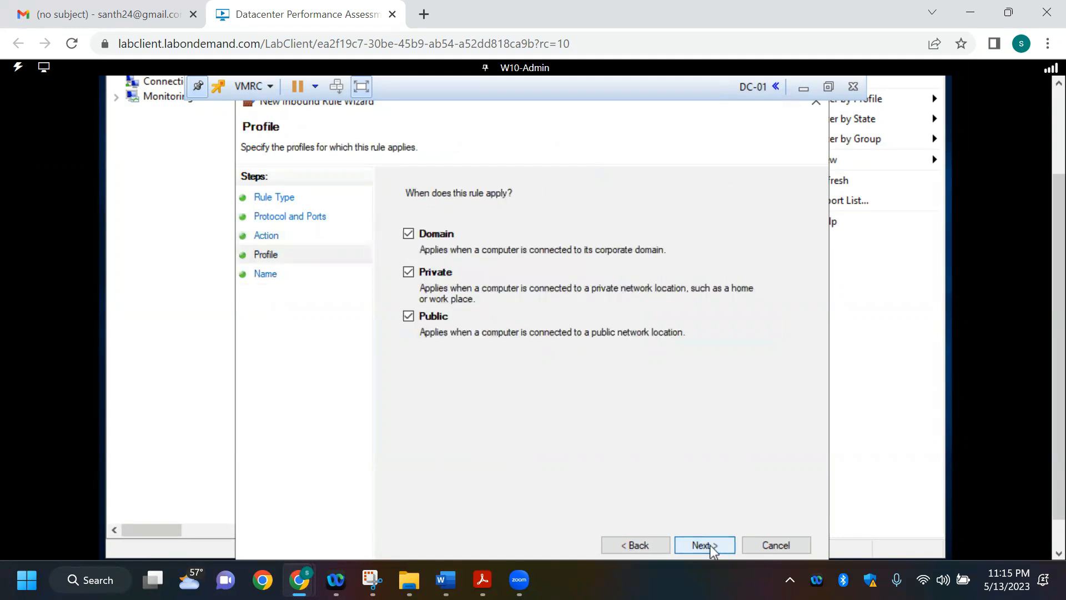
left_click(713, 550)
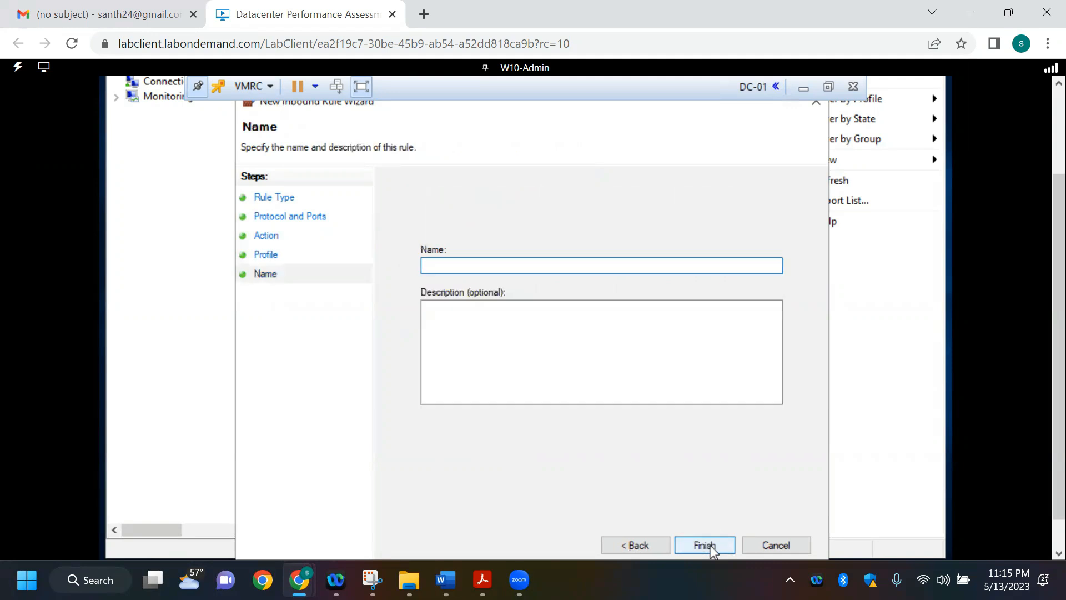
key("Caps_Lock")
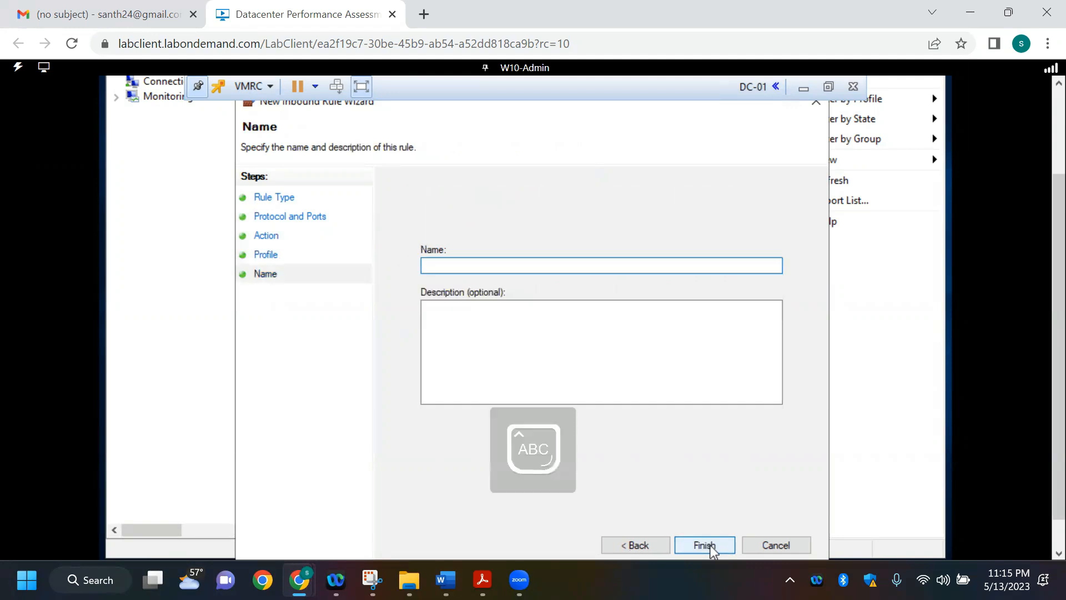
type("htt")
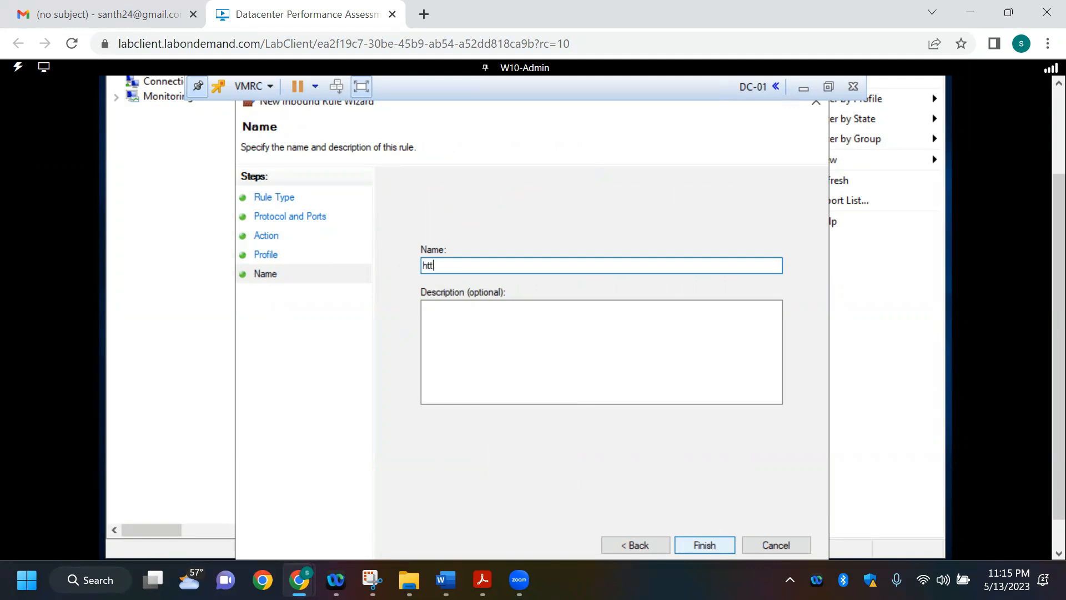
key("BackSpace")
key("BackSpace")
key("Caps_Lock")
type("HTTP")
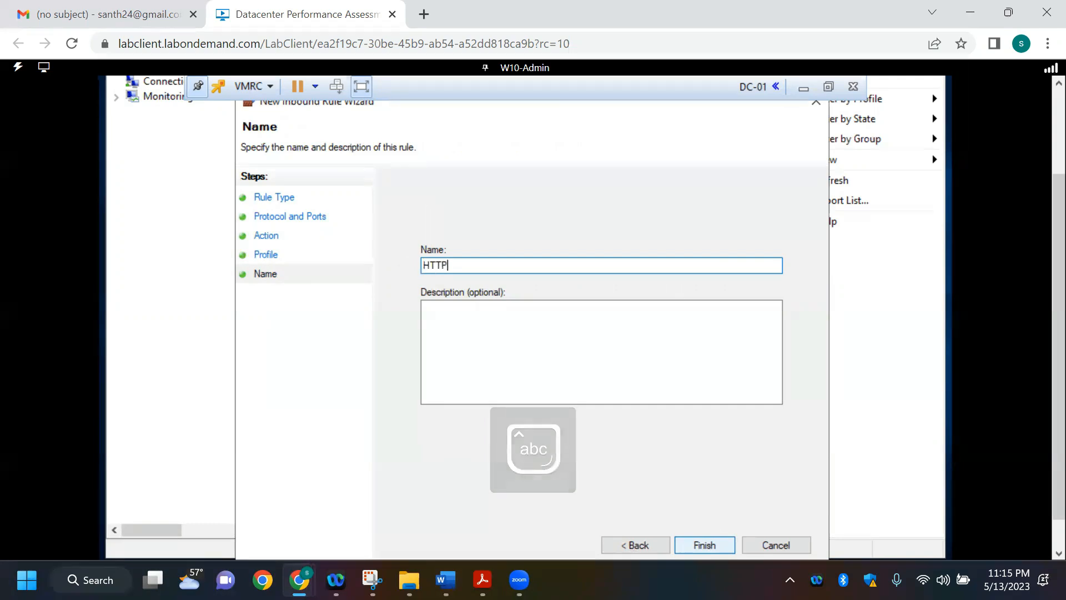
type(" AND HTTPS RULE")
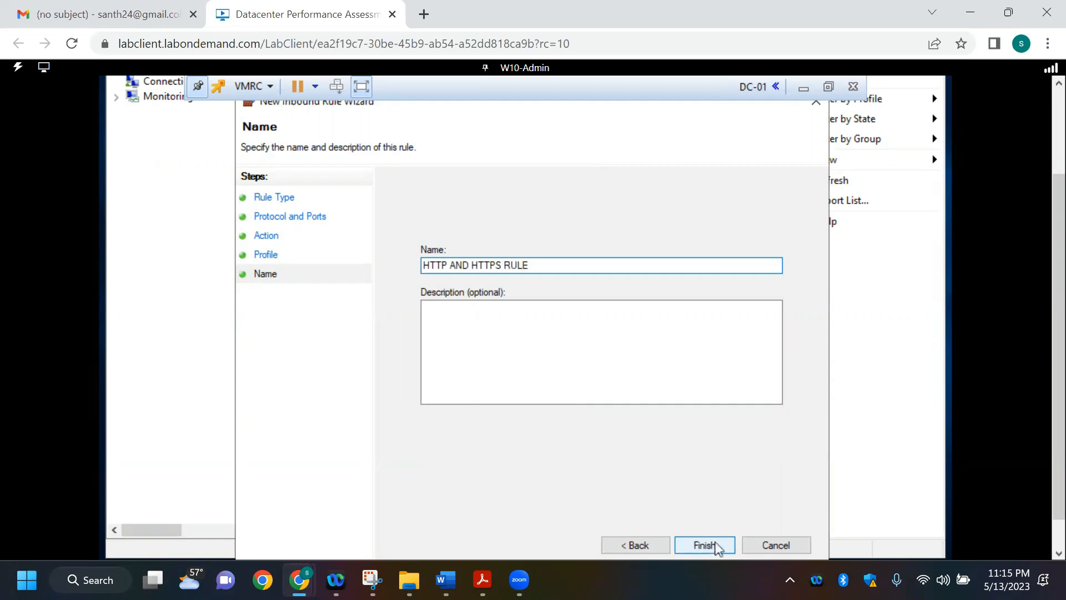
left_click(701, 546)
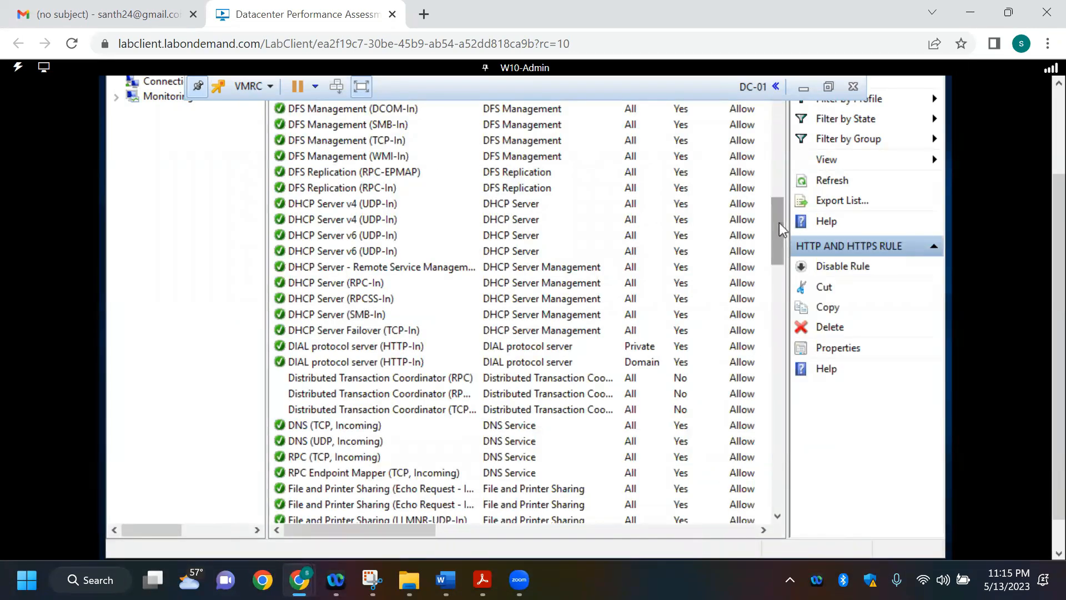
Step: Check the Inbound Rules list for HTTP, Remote Desktop, DHCP and DNS entries against the firewall requirements in the Word document
key("alt+Tab")
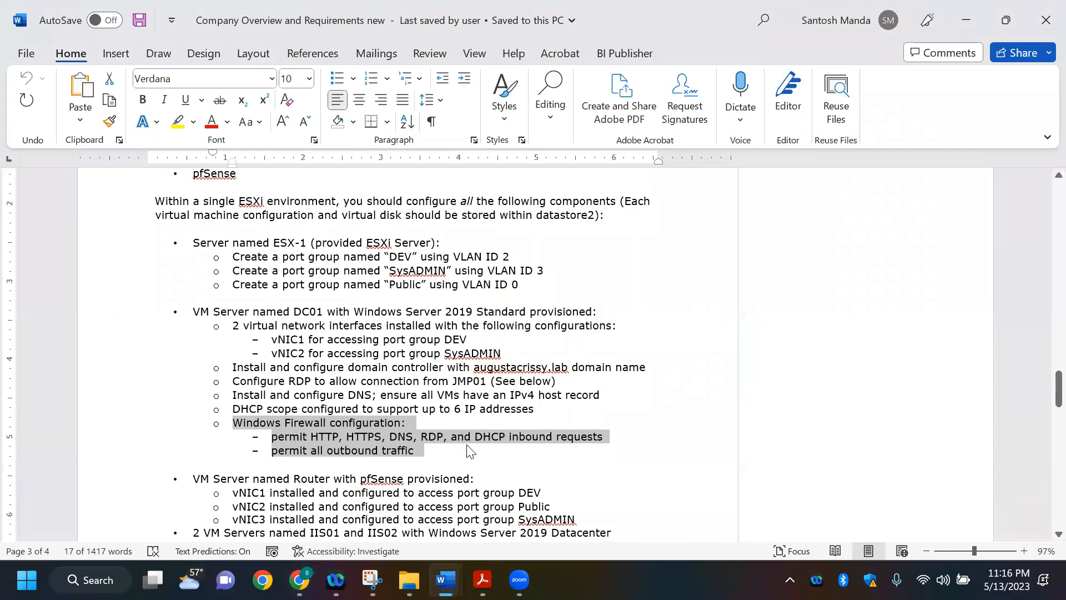
key("alt+Tab")
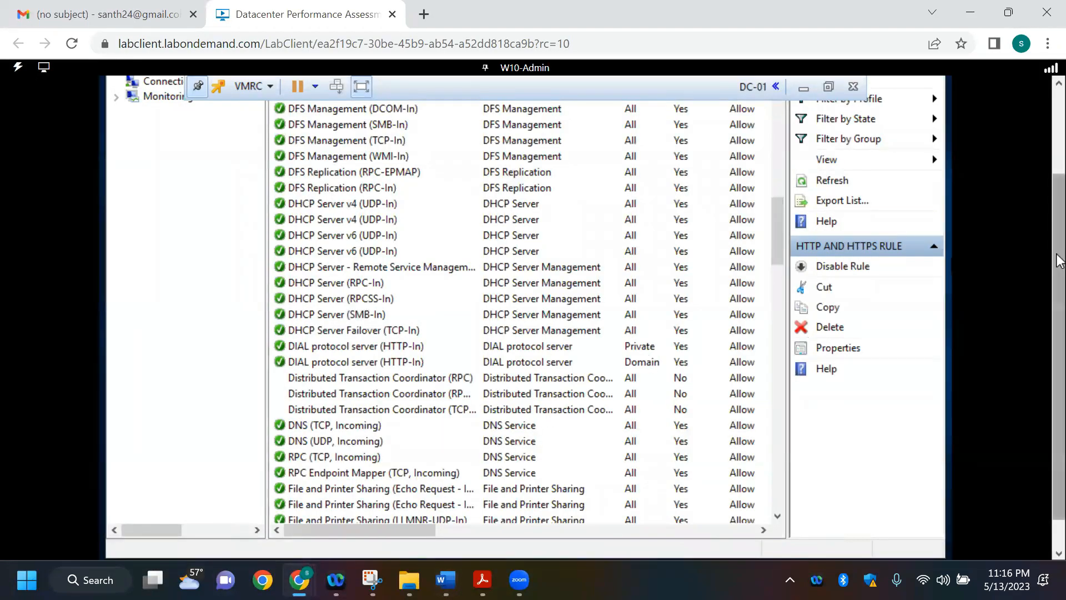
scroll(1059, 192, "up", 1)
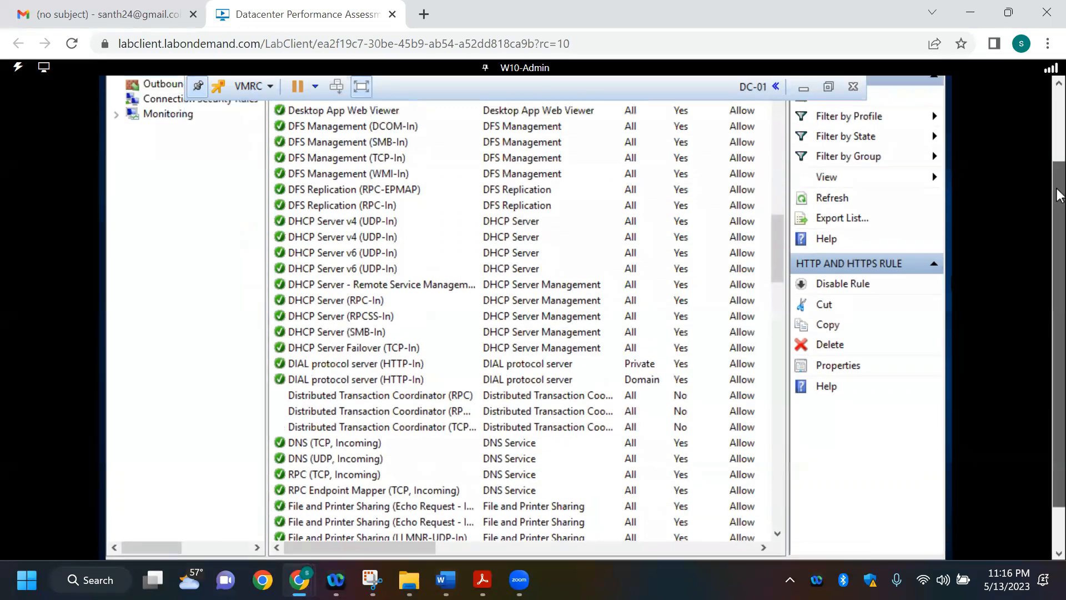
scroll(1060, 180, "up", 2)
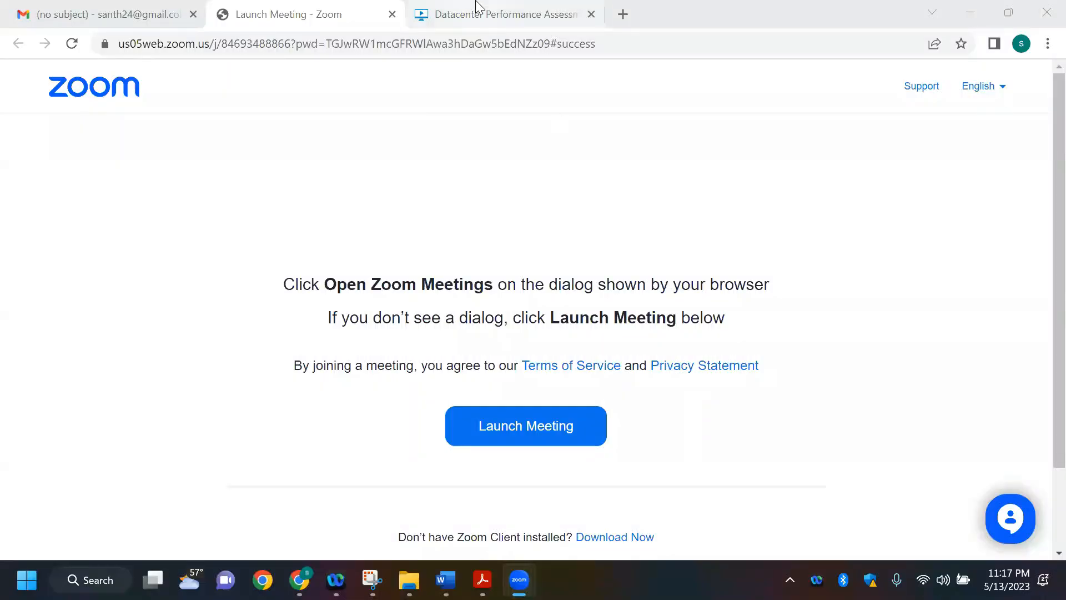
left_click(476, 7)
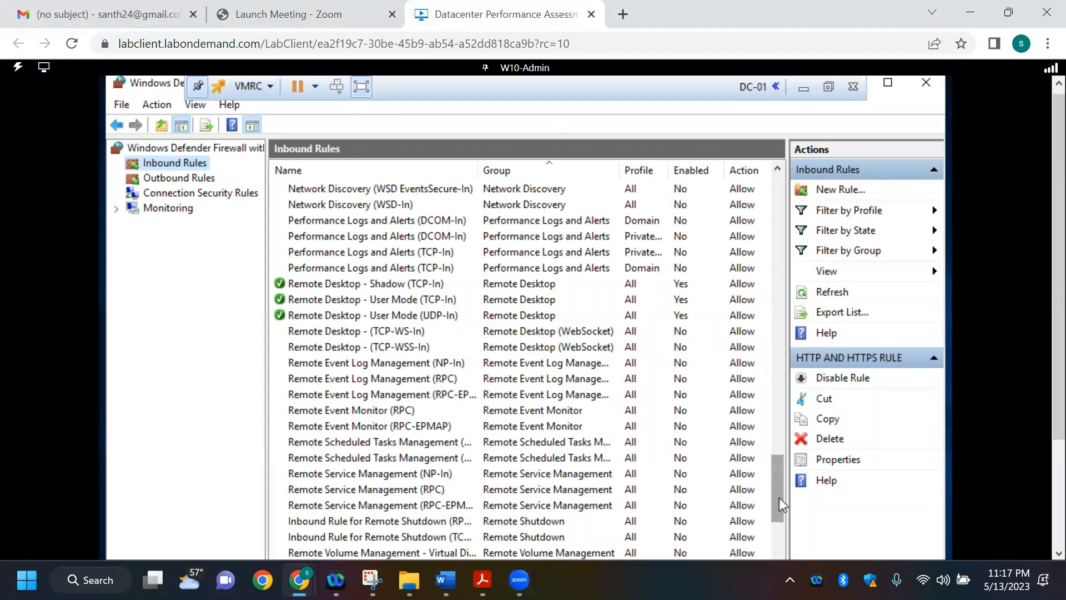
left_click_drag(778, 497, 778, 493)
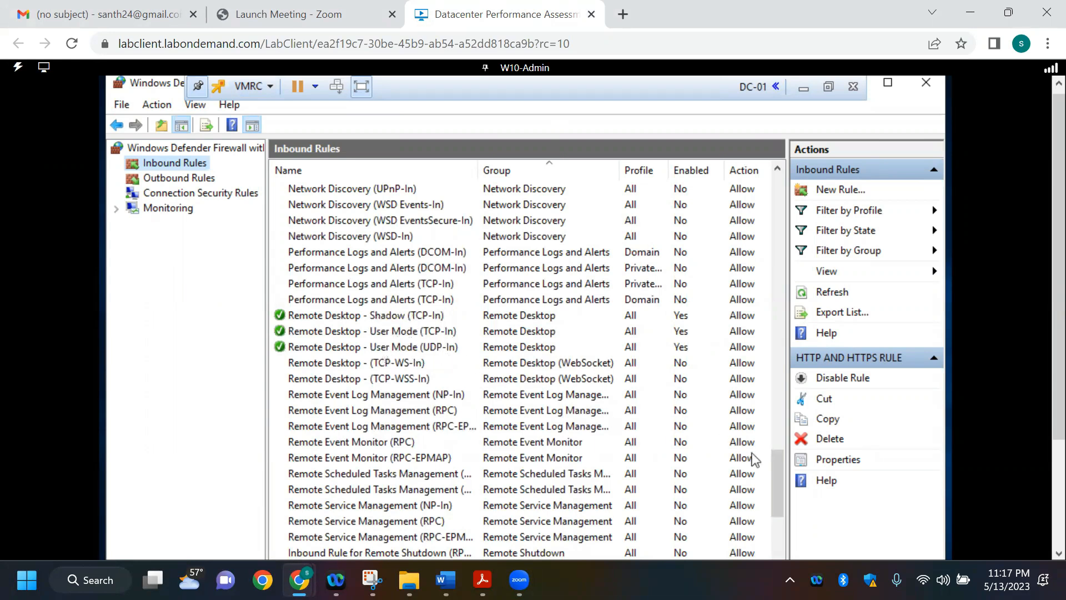
left_click_drag(778, 492, 774, 347)
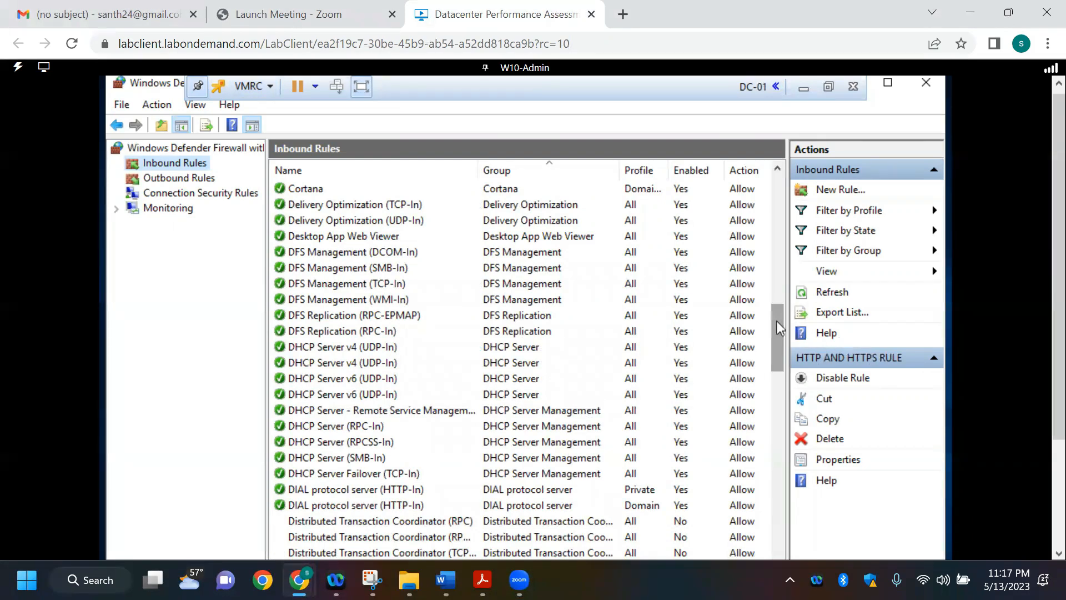
left_click_drag(777, 321, 781, 192)
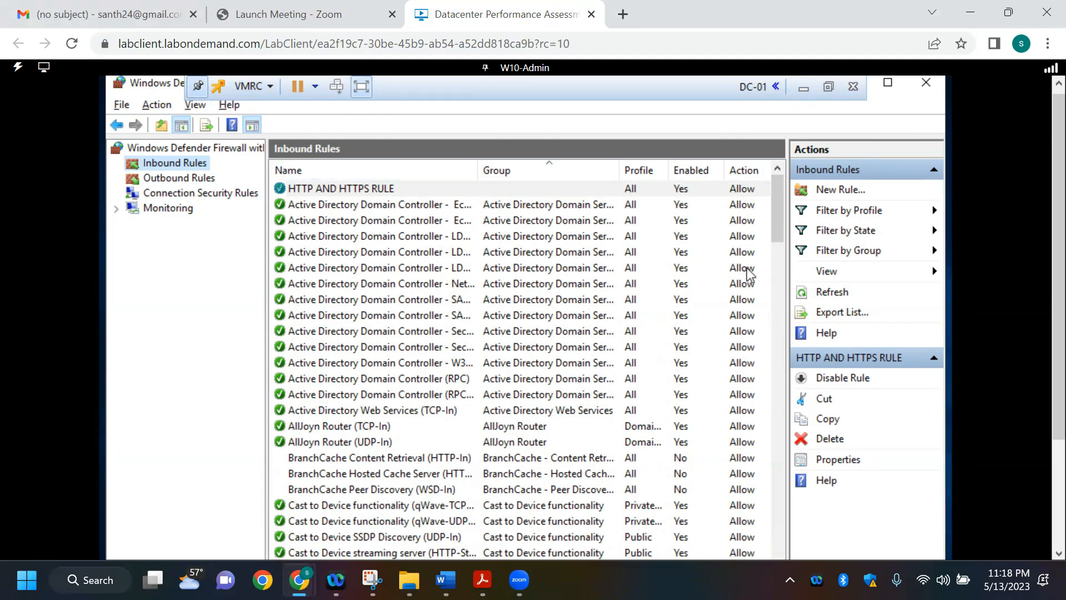
Step: Check the outbound traffic requirement in the Word document and review the firewall's Outbound Rules list for it
key("alt")
key("alt+Tab")
key("alt+Tab")
key("alt+Tab")
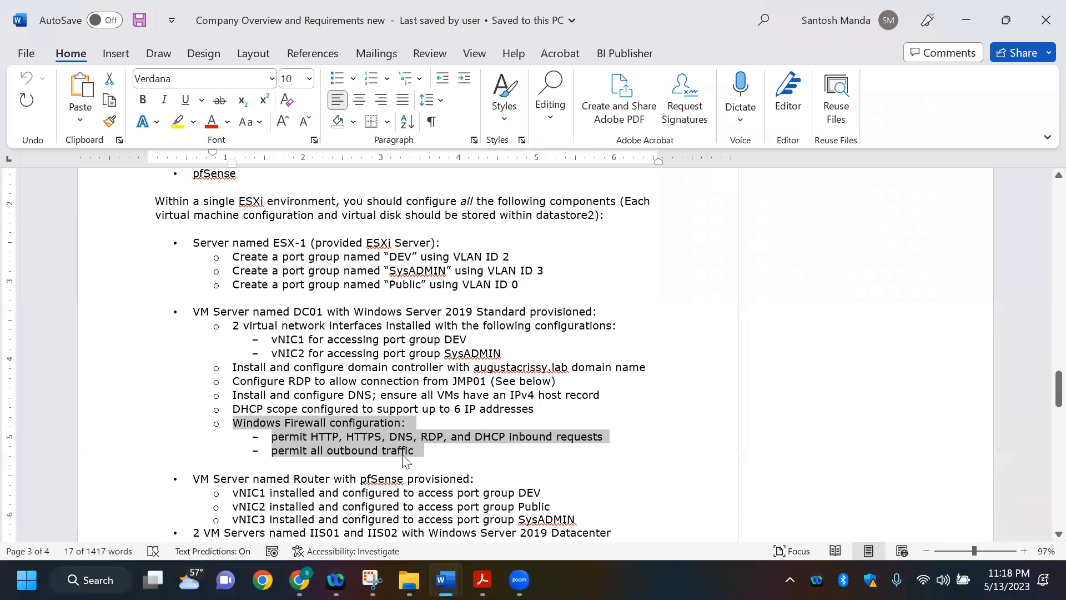
left_click(444, 457)
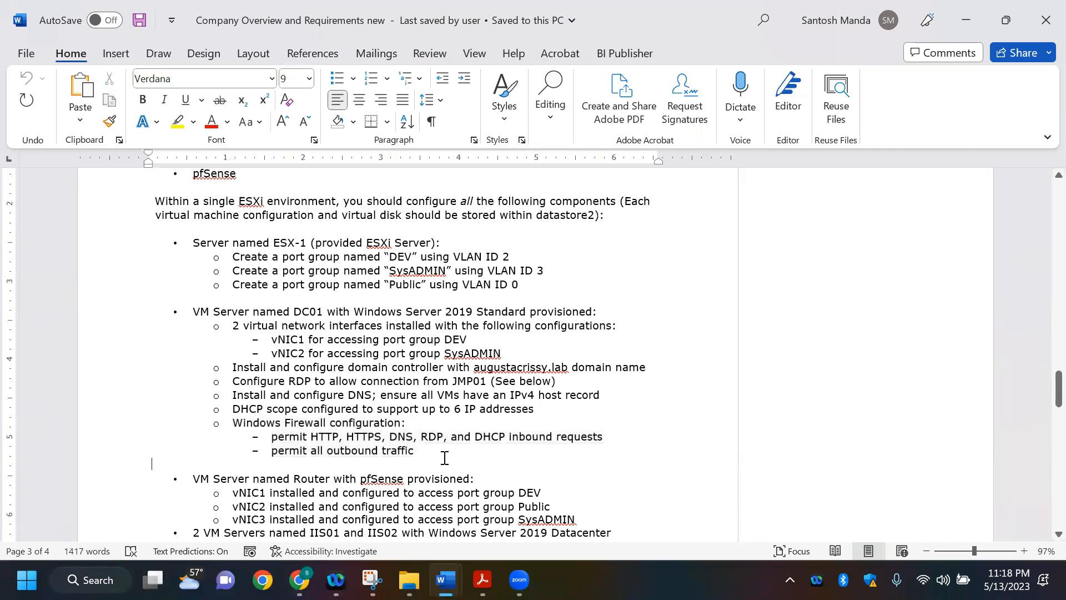
key("alt+Tab")
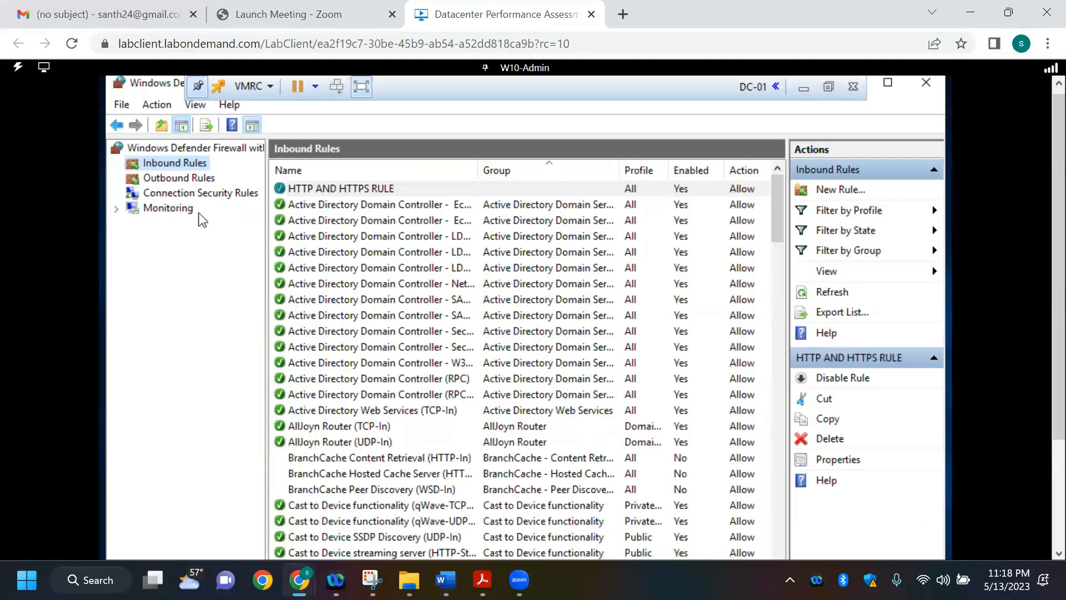
left_click(195, 177)
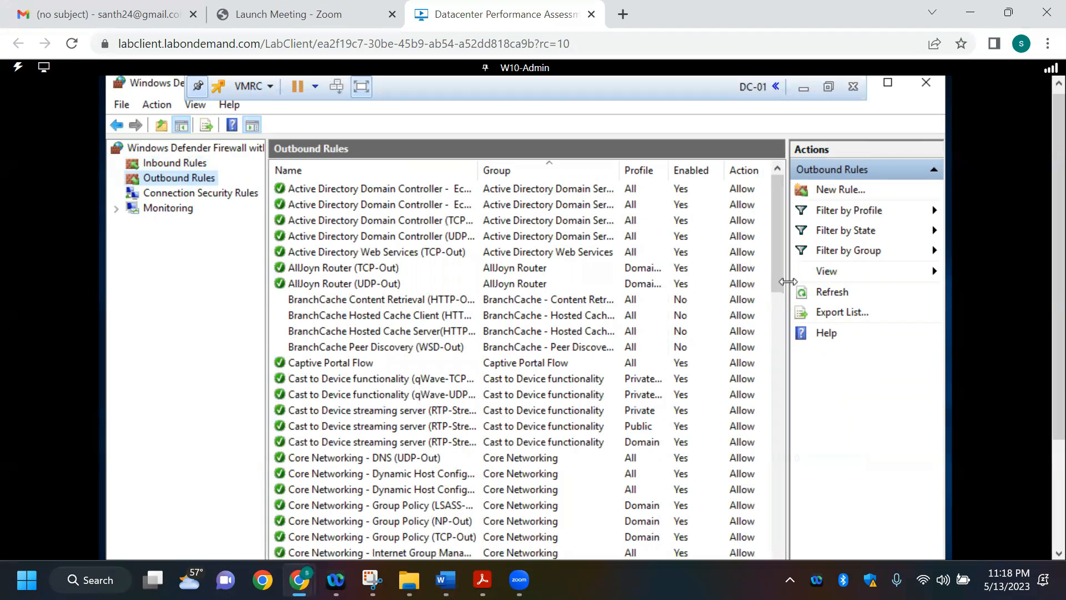
left_click_drag(778, 257, 780, 387)
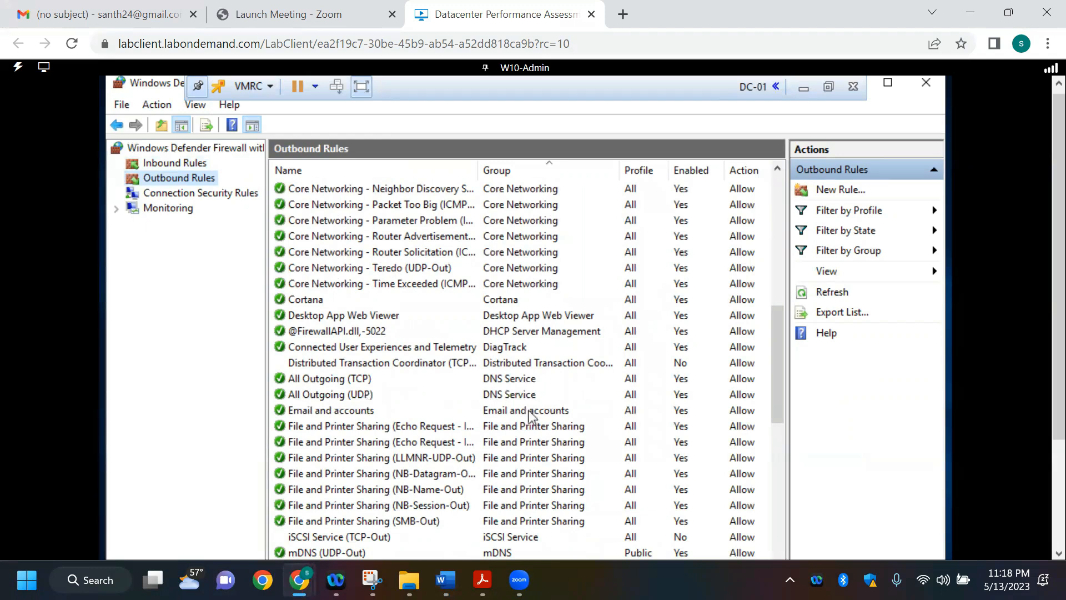
left_click_drag(777, 363, 744, 166)
Step: Start a new outbound rule of type Port and apply it to TCP on all remote ports
left_click(857, 190)
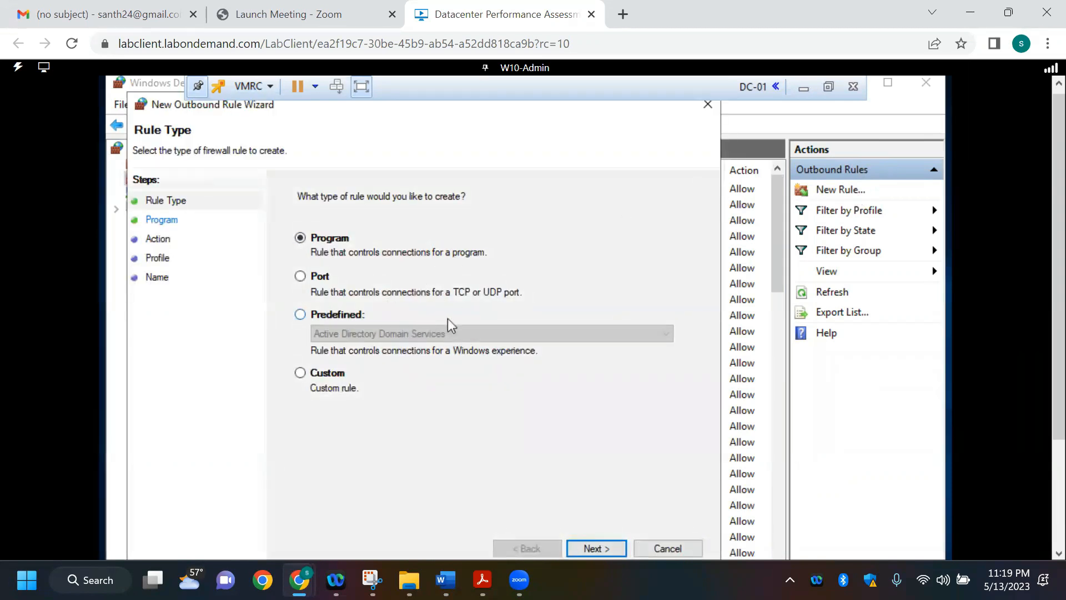
left_click(418, 277)
left_click(601, 548)
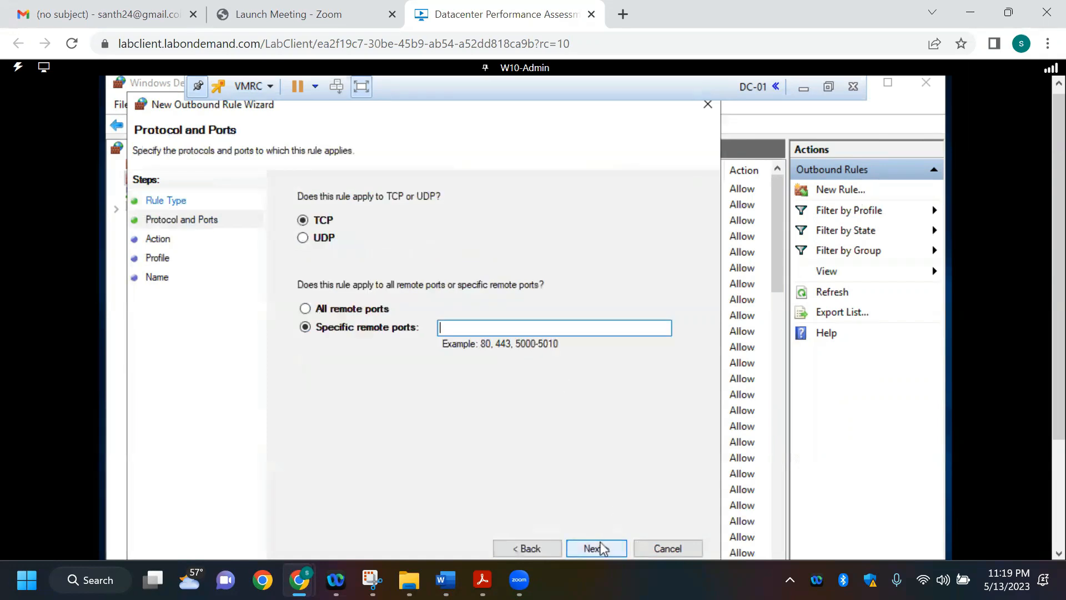
left_click(351, 310)
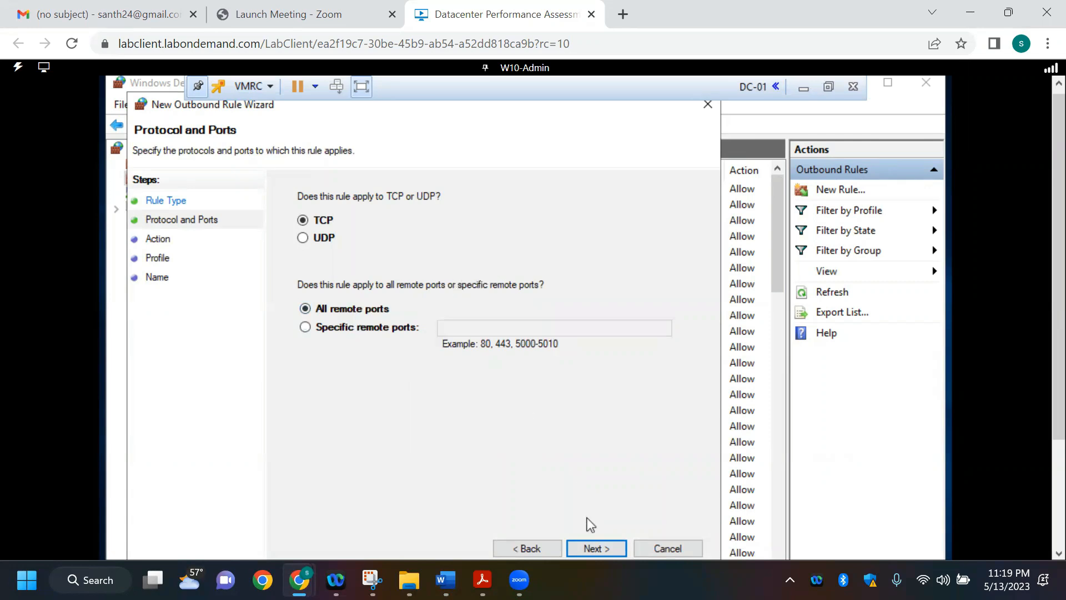
left_click(593, 548)
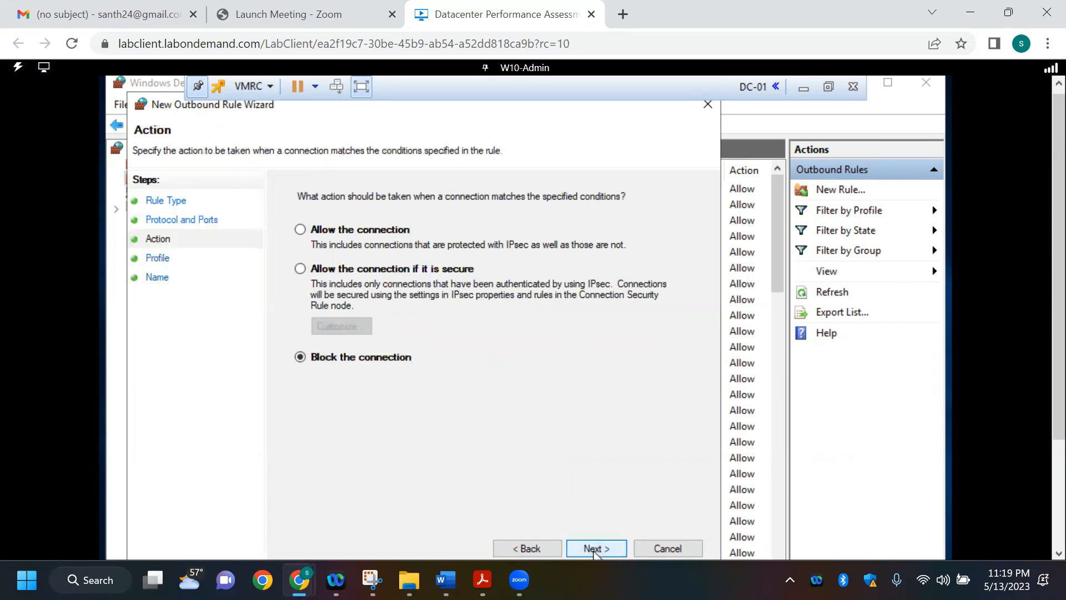
Step: Set the outbound rule to allow the connection and apply it to the Domain, Private and Public profiles
left_click(363, 230)
left_click(596, 548)
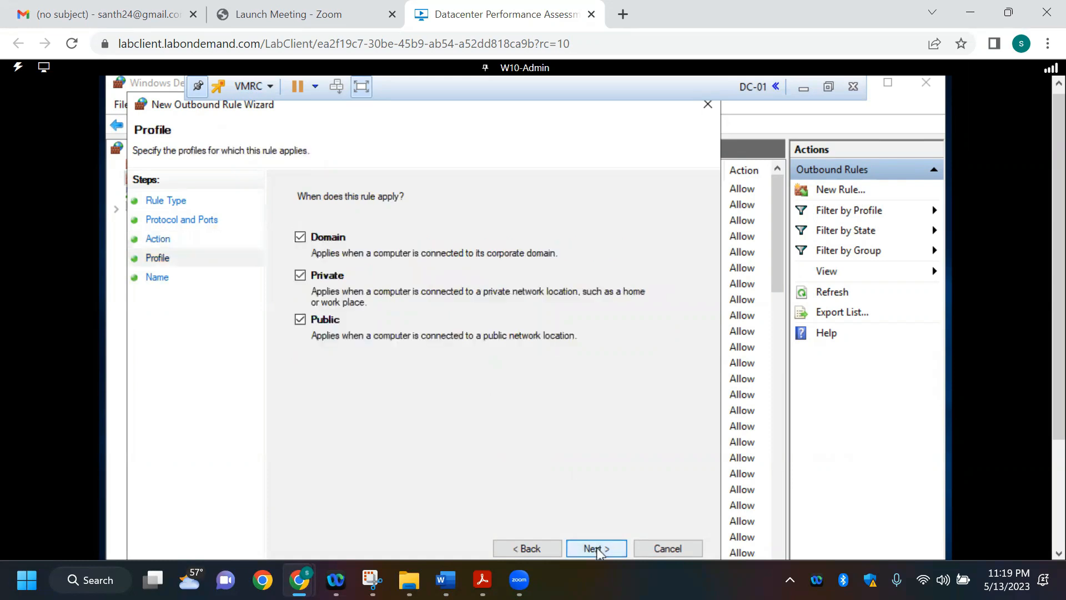
left_click(595, 548)
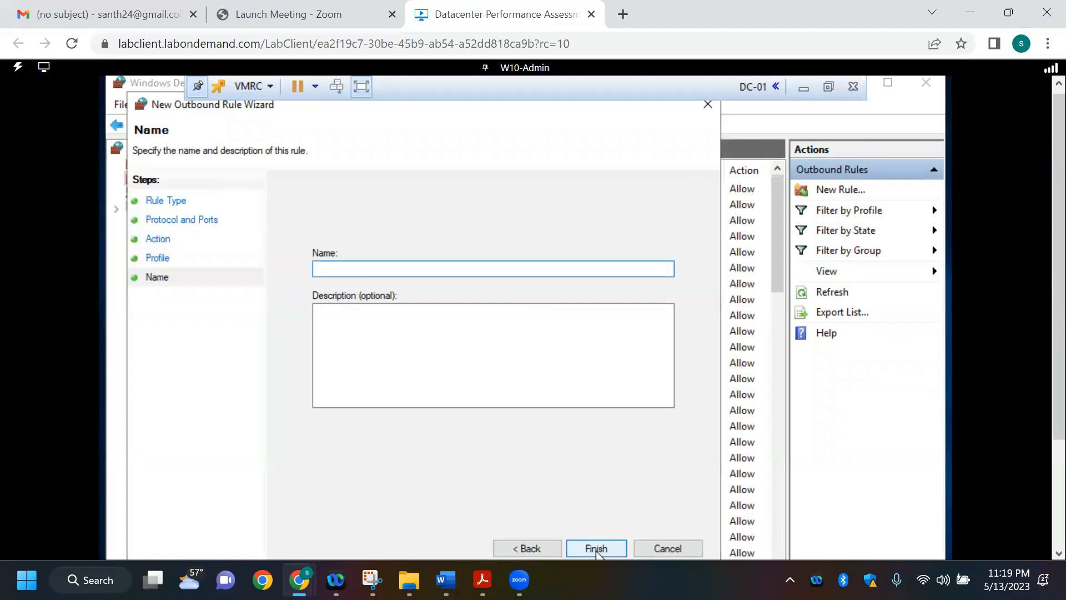
Step: Name the outbound rule "All Outbound Traffic Rule" and finish creating it
key("Caps_Lock")
key("alt+Tab")
key("alt+Tab")
key("BackSpace")
key("Caps_Lock")
type("aLL")
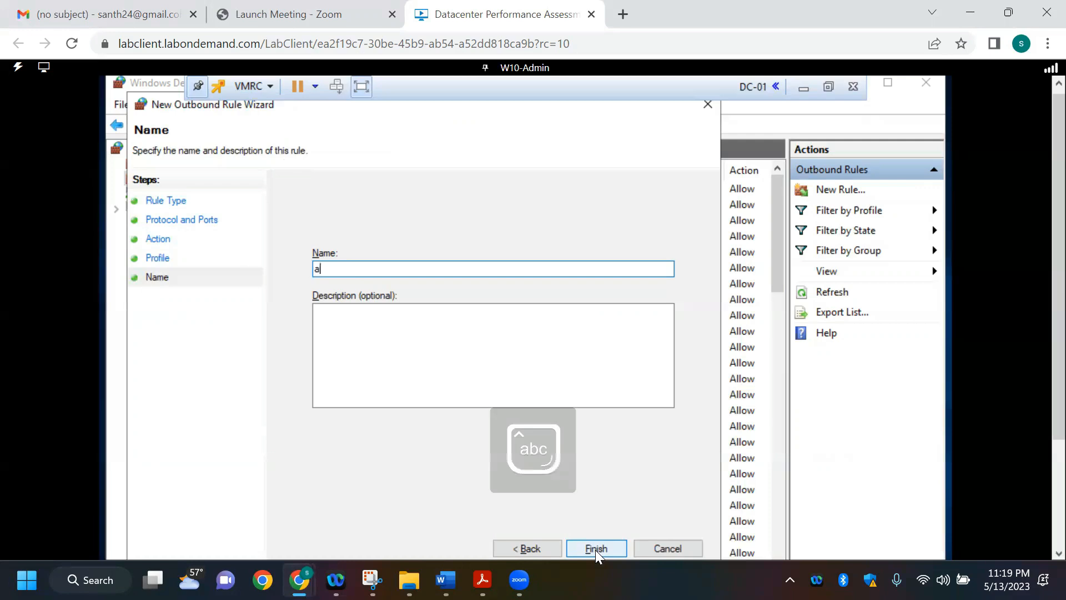
key("BackSpace")
key("BackSpace")
key("BackSpace")
key("Caps_Lock")
type("All")
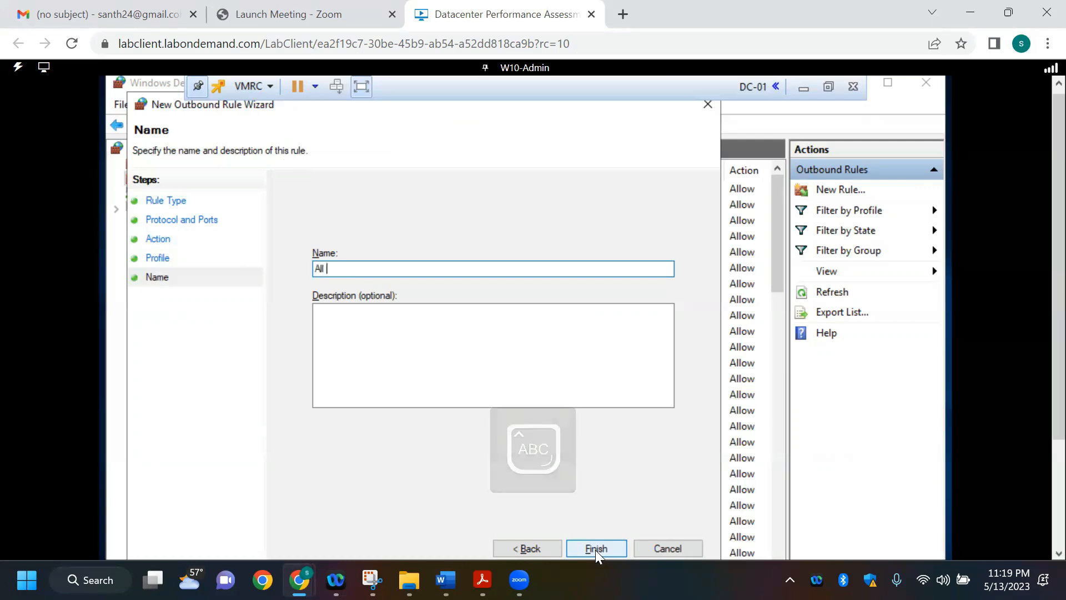
key("Caps_Lock")
type("oUTBOUND")
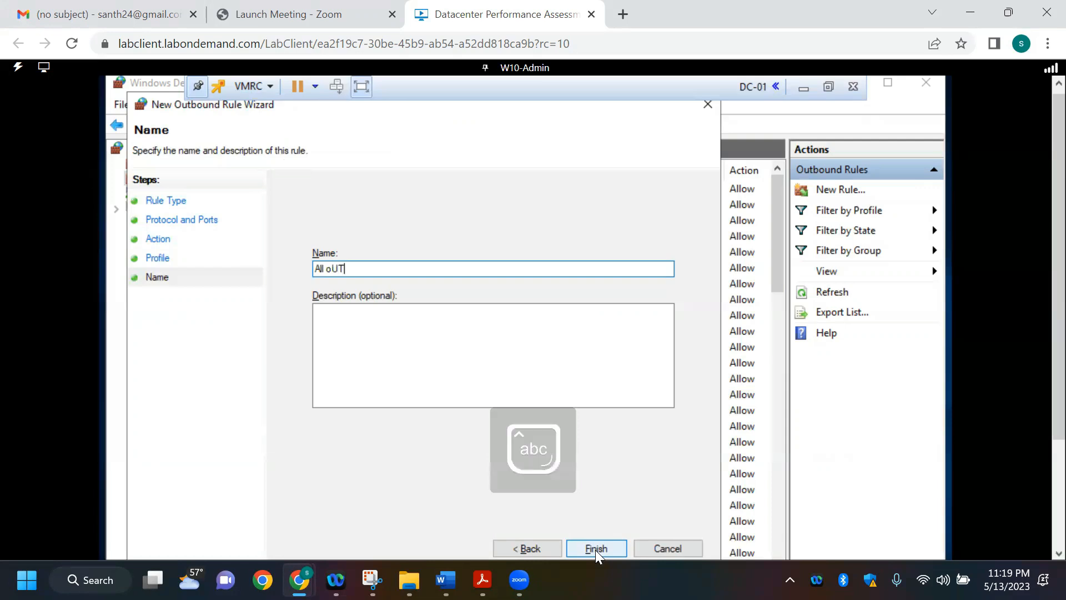
key("BackSpace")
key("BackSpace")
key("BackSpace")
key("BackSpace")
key("BackSpace")
key("BackSpace")
key("BackSpace")
key("BackSpace")
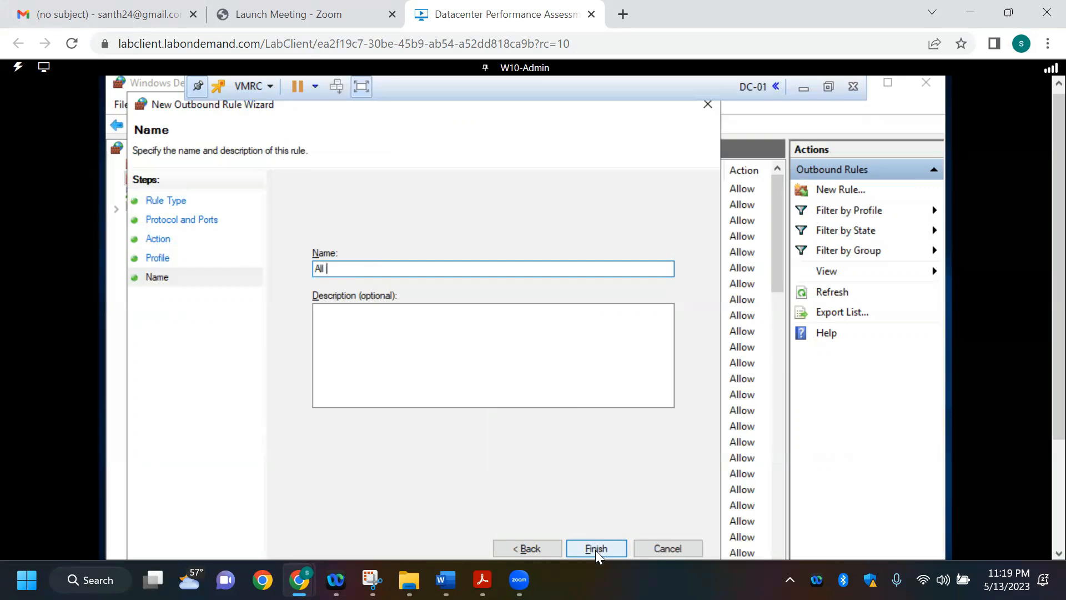
key("Caps_Lock")
type("Out")
key("Caps_Lock")
type("bound")
key("Caps_Lock")
type("Traffic")
key("Caps_Lock")
type("Rule")
key("Caps_Lock")
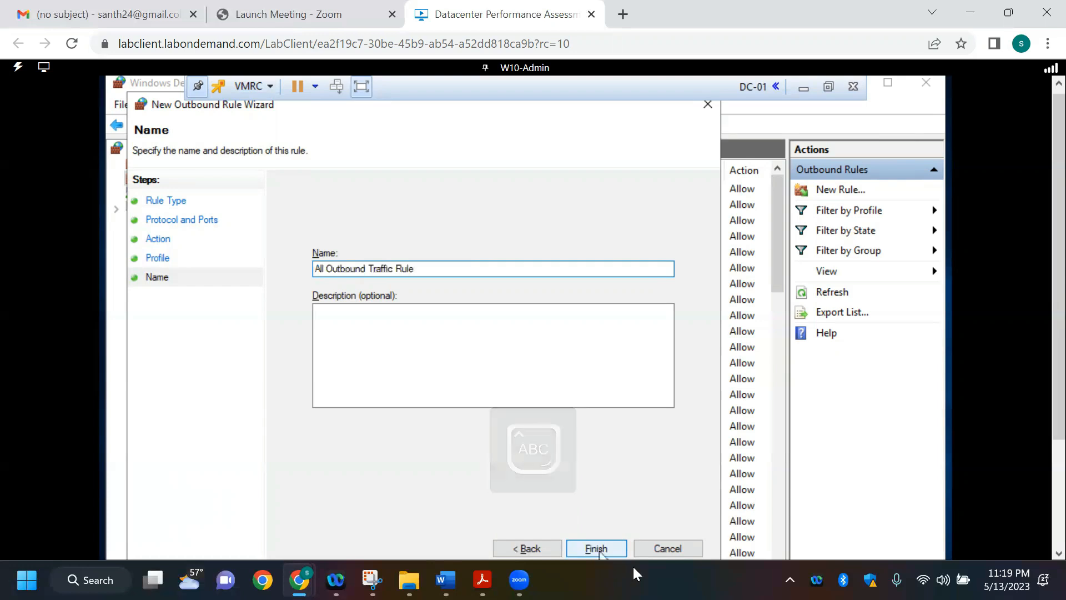
left_click(602, 552)
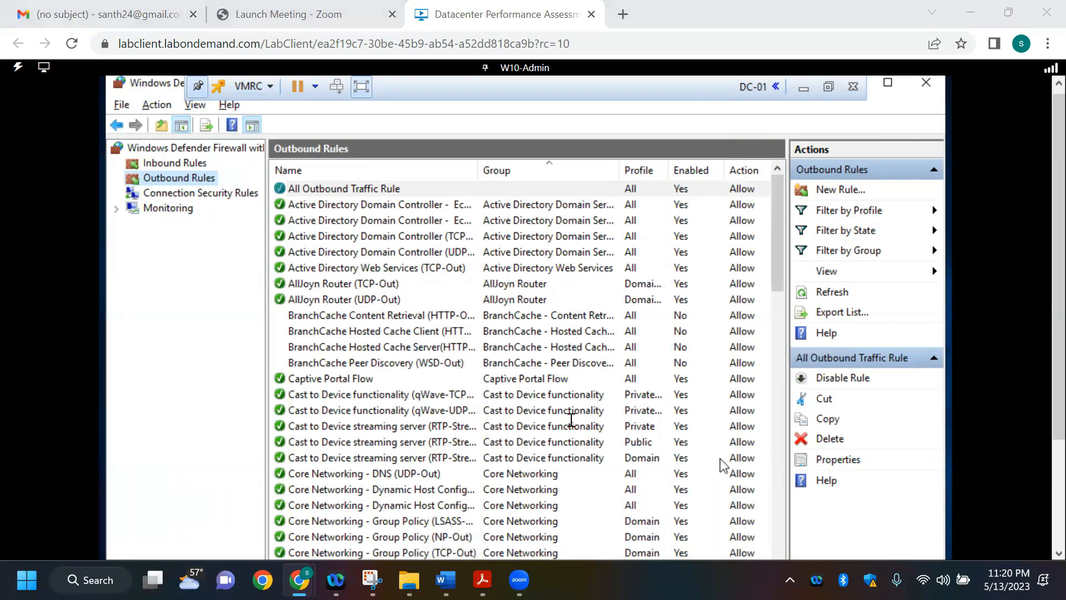
Step: Switch to the Word requirements document and read on to the Router, IIS01 and IIS02 server requirements
key("alt+Tab")
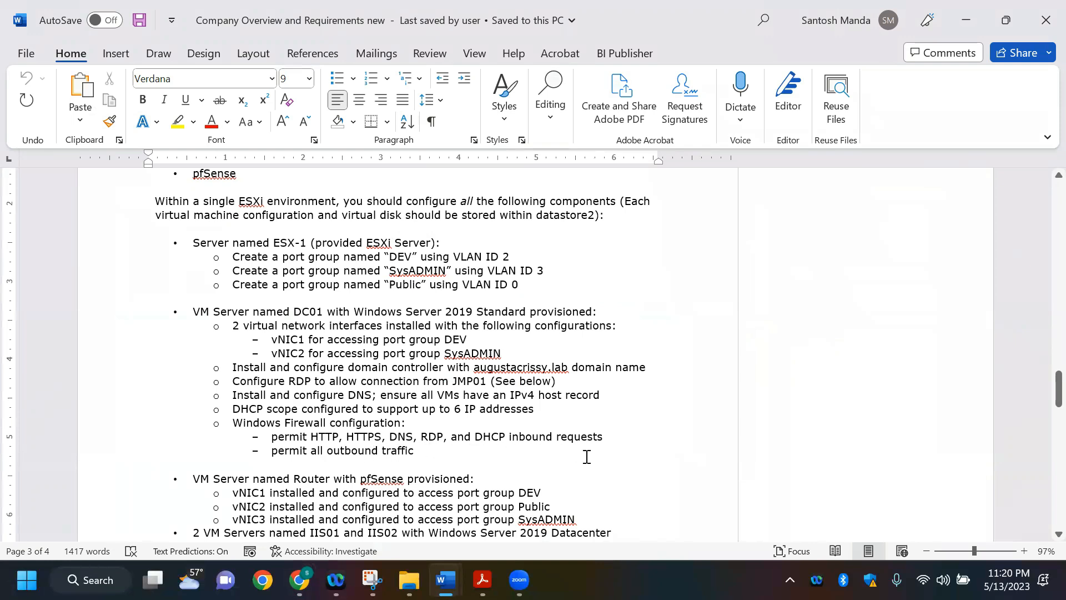
scroll(586, 456, "down", 3)
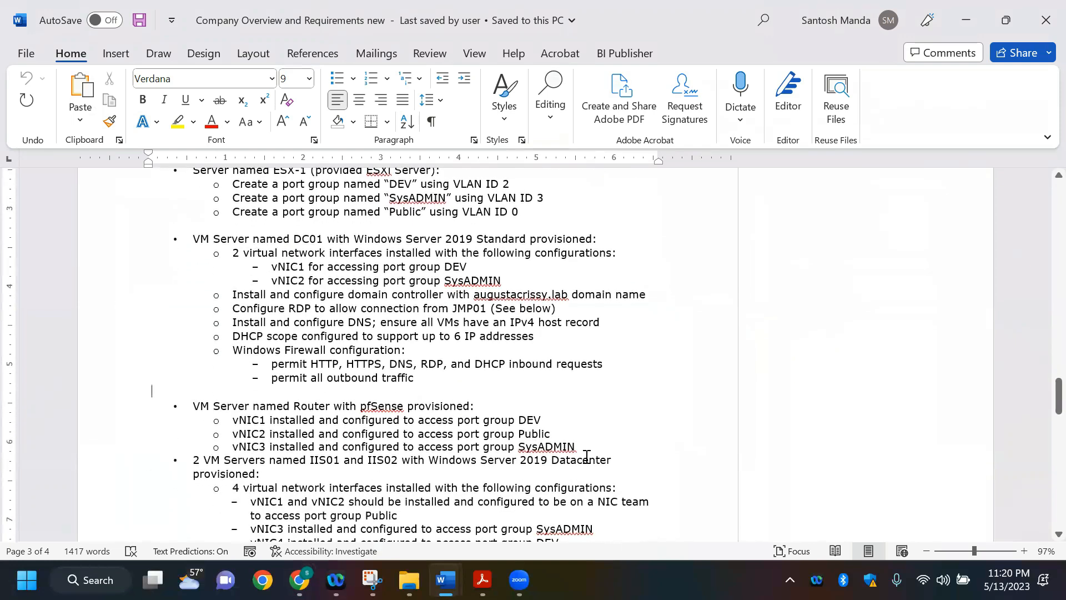
scroll(586, 456, "down", 1)
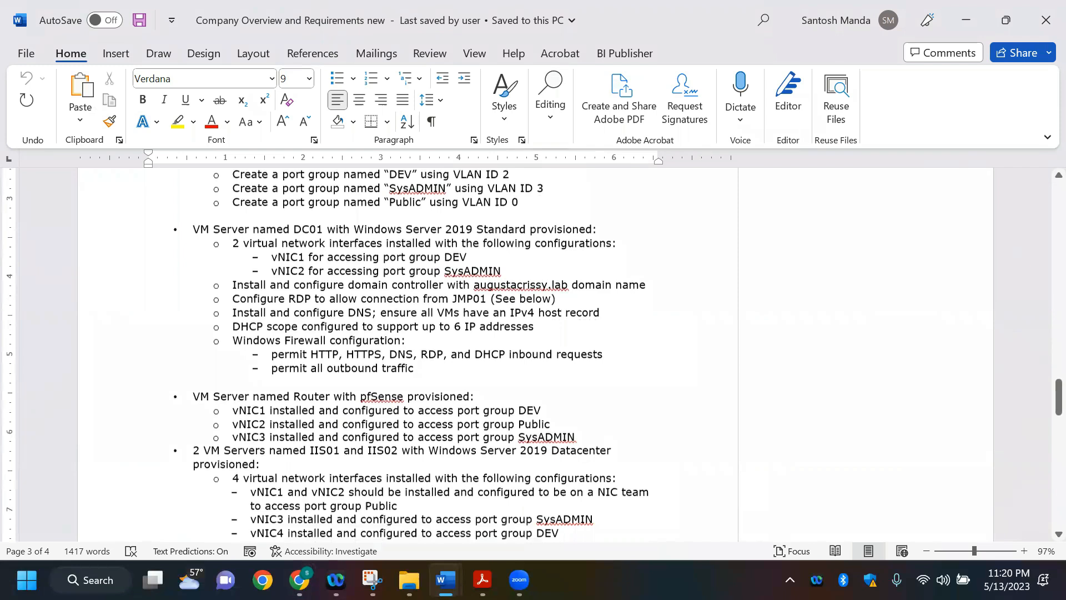
Step: Glance at DC-01's outbound rules in the lab, then return to the Word requirements and highlight the whole DC01 server section for review
key("alt+Tab")
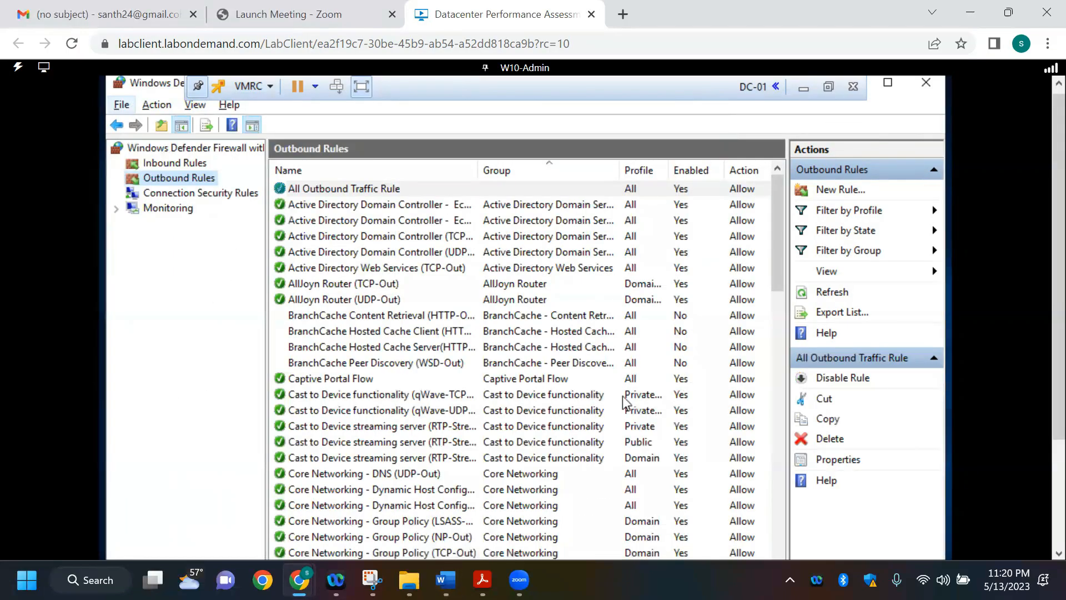
key("alt+Tab")
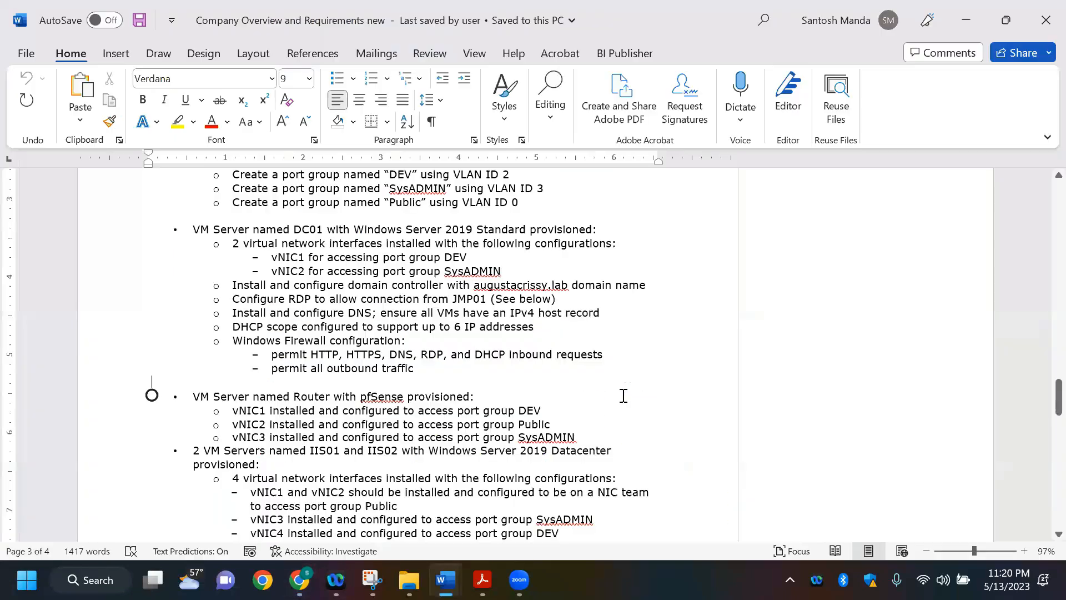
left_click_drag(198, 230, 498, 379)
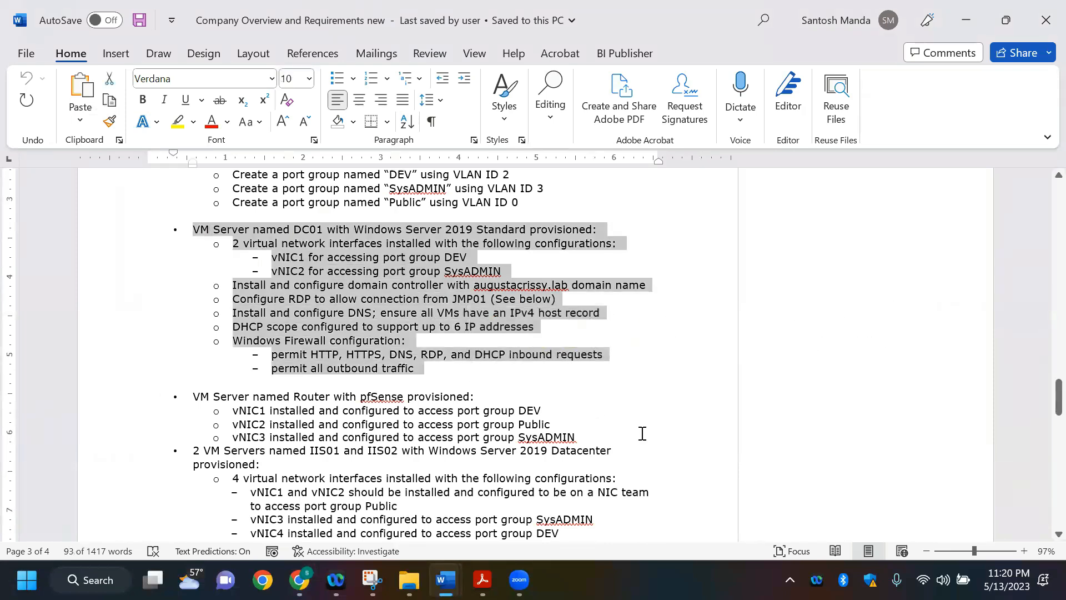
scroll(642, 433, "up", 1)
Step: Review the JMP01 desktop requirements, highlighting the augustacrissy.lab domain membership and vNIC1 DHCP items and finally the entire section
scroll(642, 433, "down", 4)
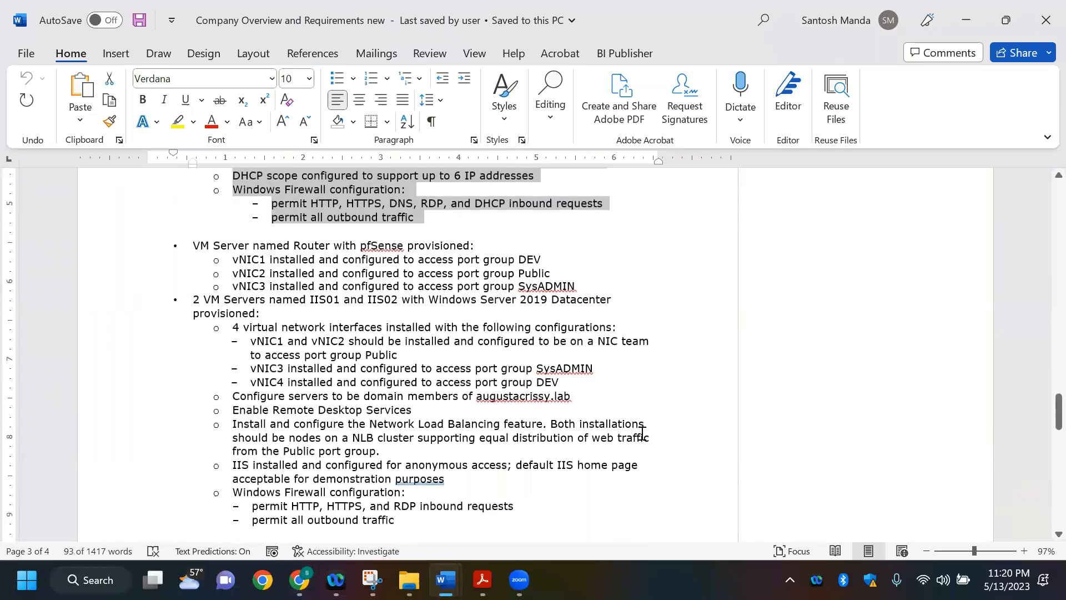
scroll(414, 381, "down", 10)
scroll(269, 357, "up", 1)
left_click_drag(234, 349, 542, 349)
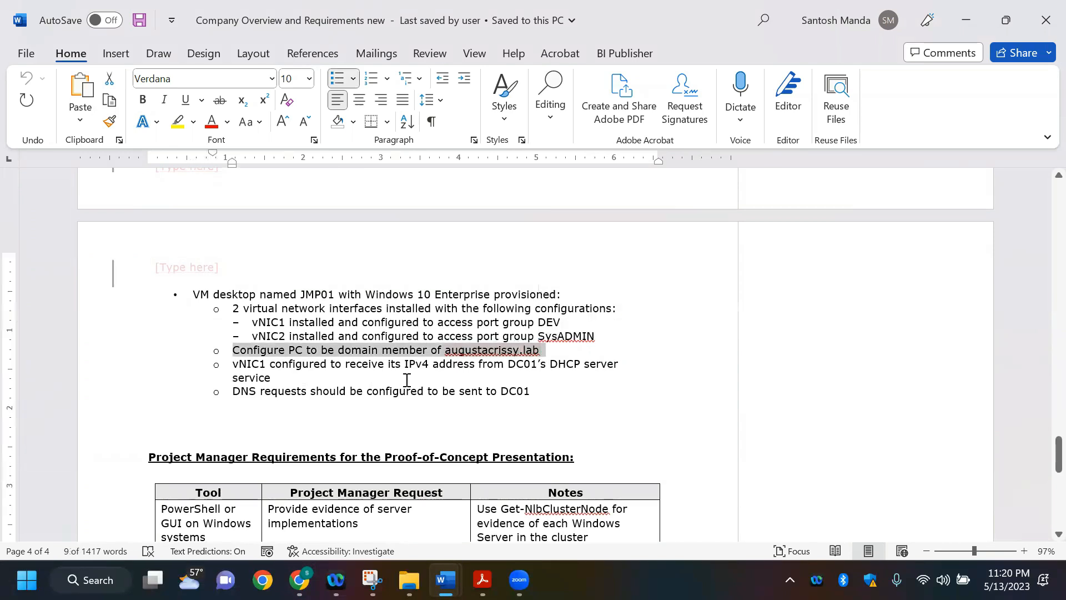
left_click(278, 375)
left_click_drag(236, 364, 322, 365)
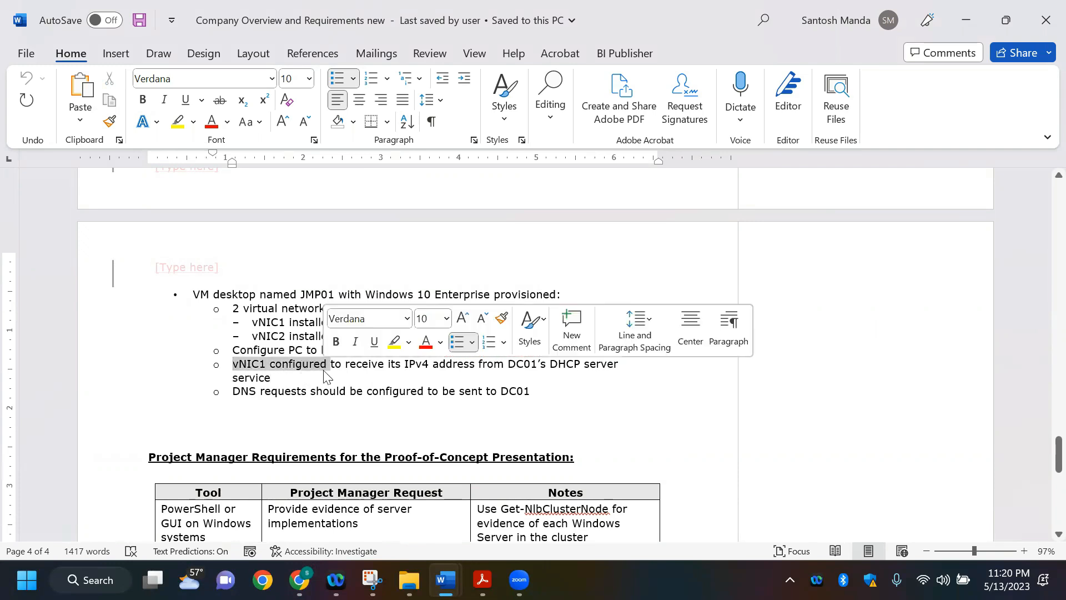
left_click(324, 376)
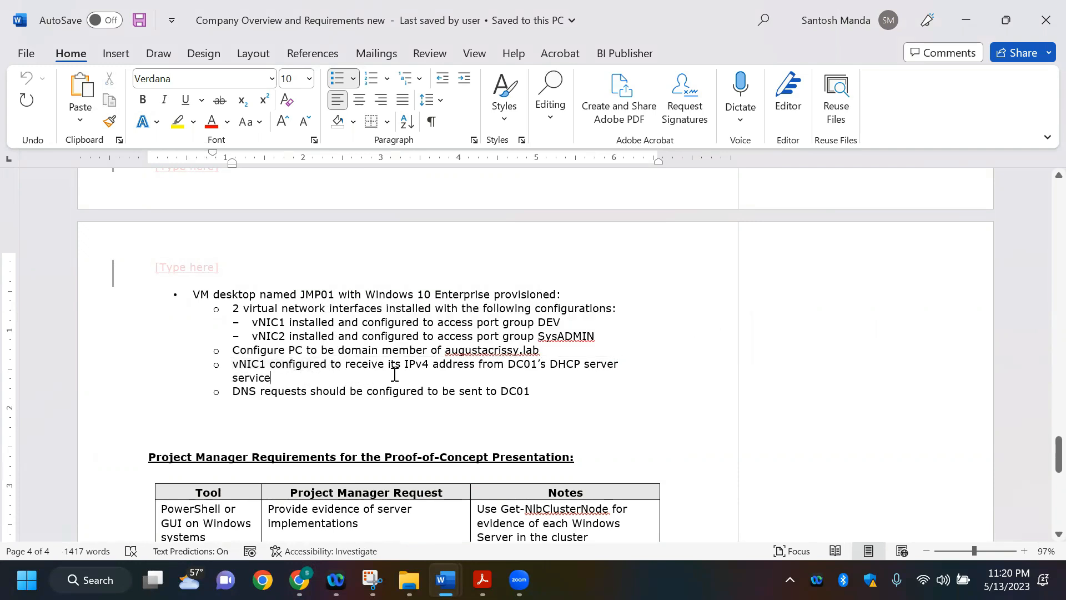
triple_click(288, 373)
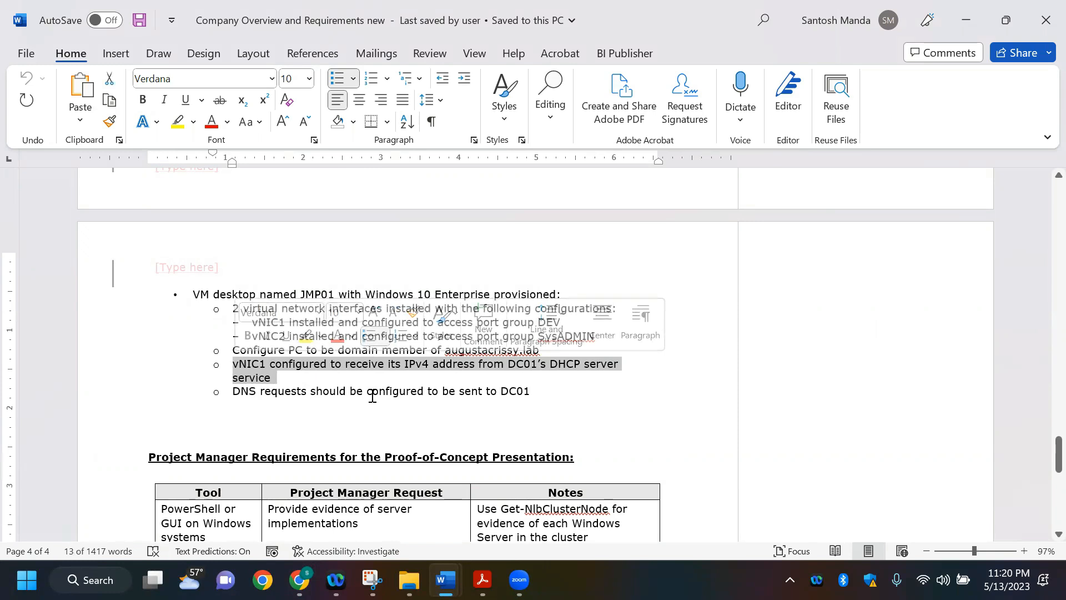
left_click(550, 395)
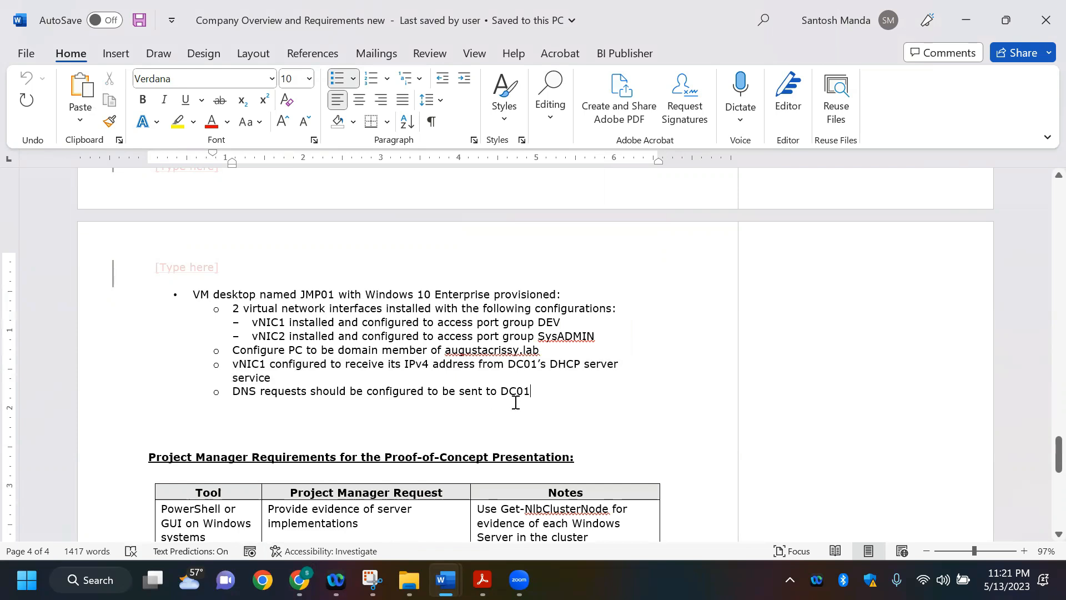
left_click_drag(194, 291, 560, 397)
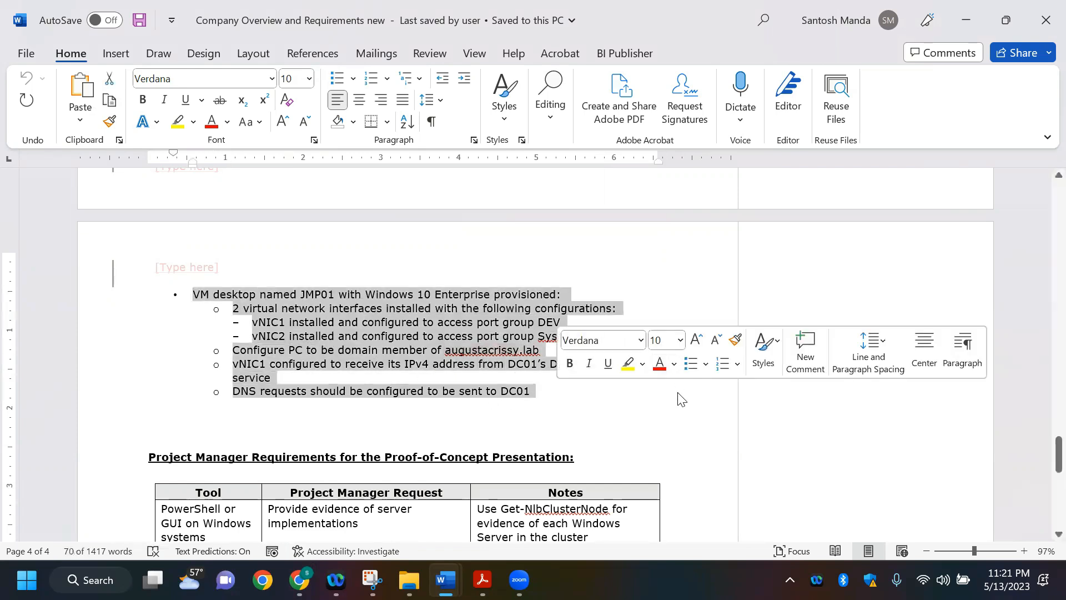
Step: Look back through the requirements document up to the Current CORP Network section and return to the Router and IIS server requirements
scroll(678, 400, "up", 10)
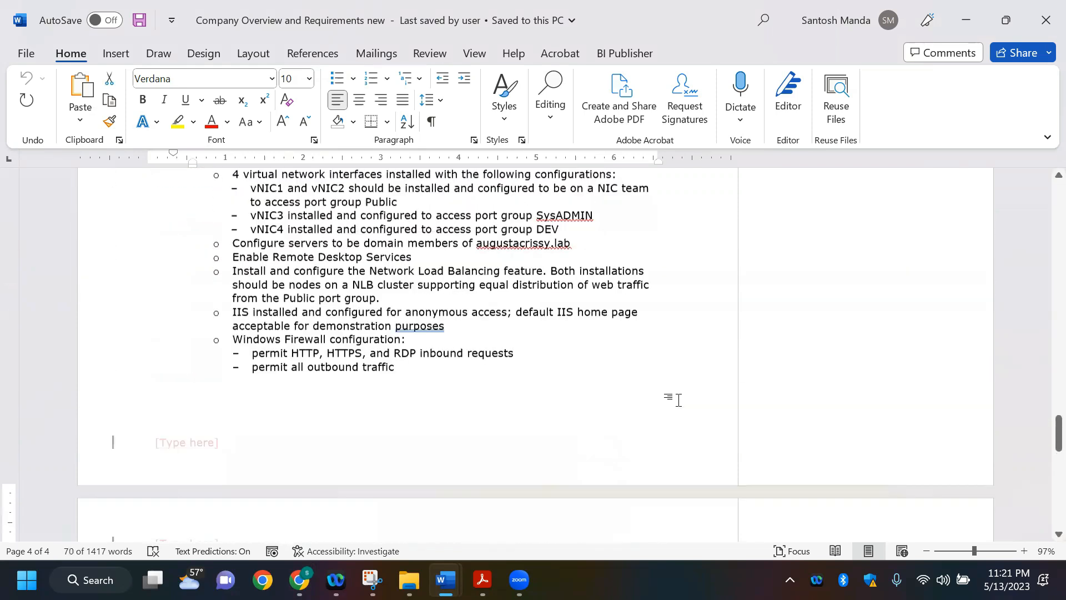
scroll(678, 399, "up", 5)
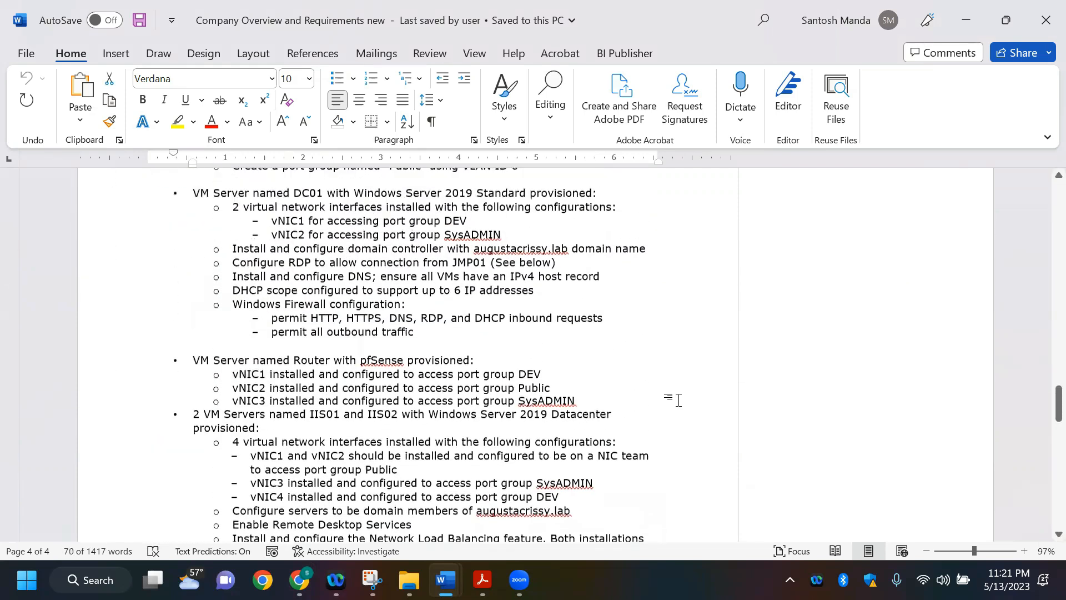
scroll(680, 401, "up", 15)
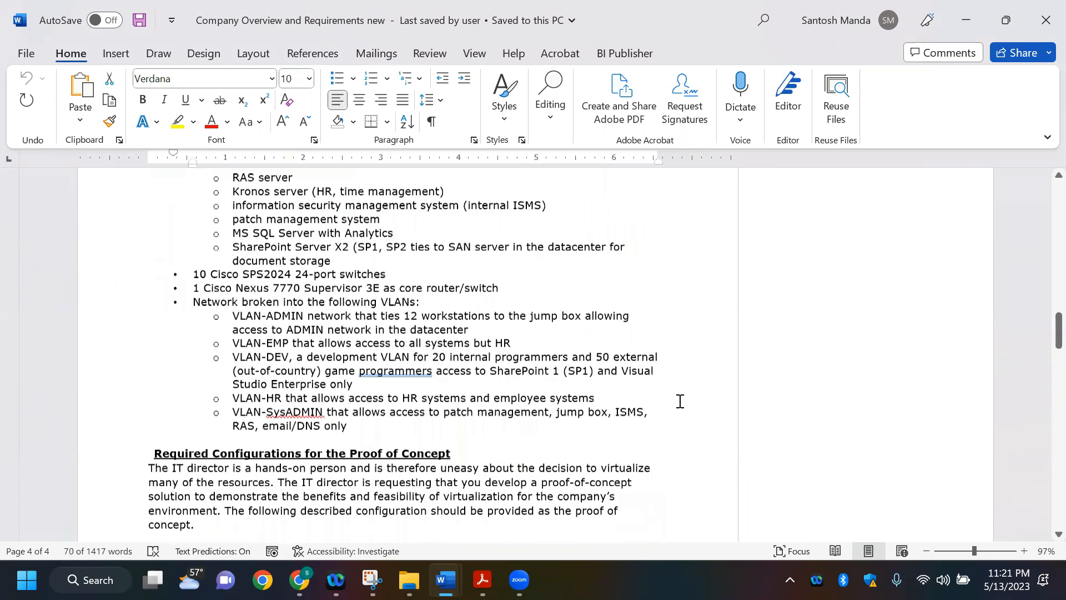
scroll(679, 401, "up", 4)
scroll(680, 401, "down", 6)
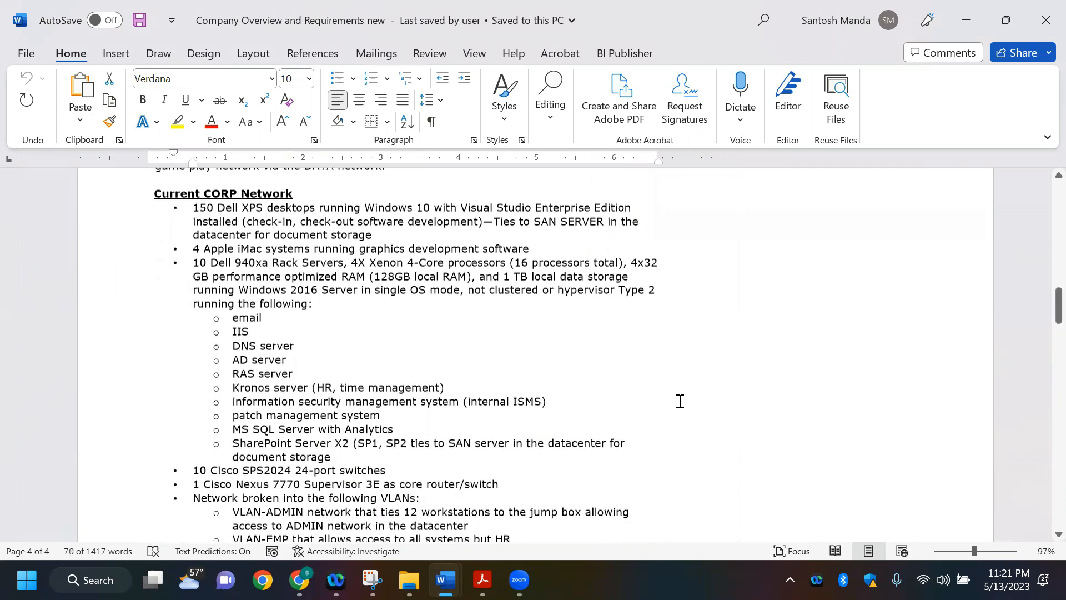
scroll(680, 401, "down", 12)
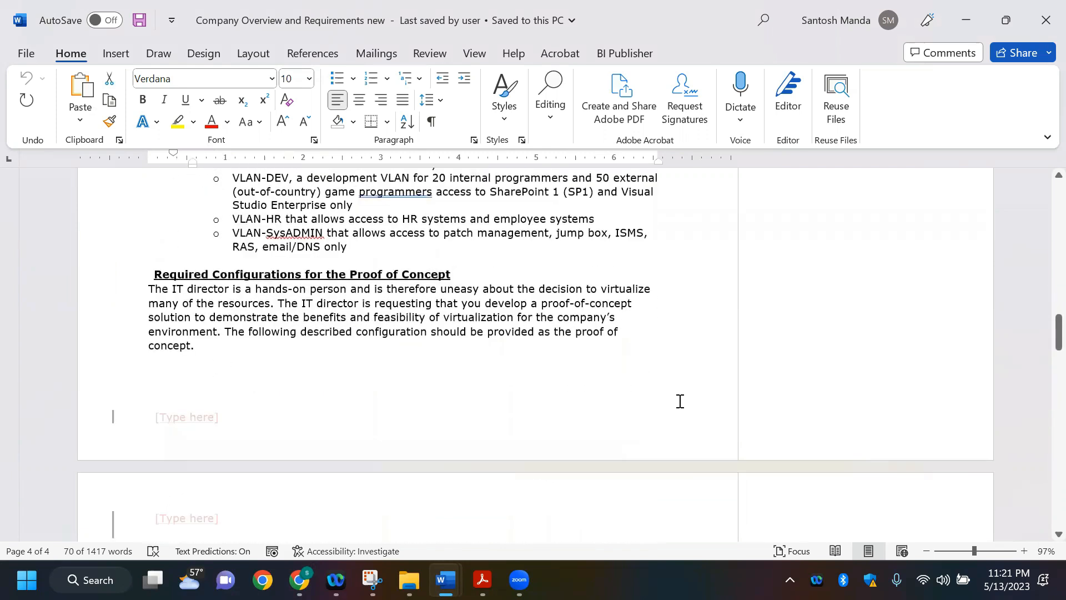
scroll(371, 267, "down", 8)
scroll(453, 272, "up", 2)
scroll(577, 316, "down", 1)
scroll(577, 316, "up", 1)
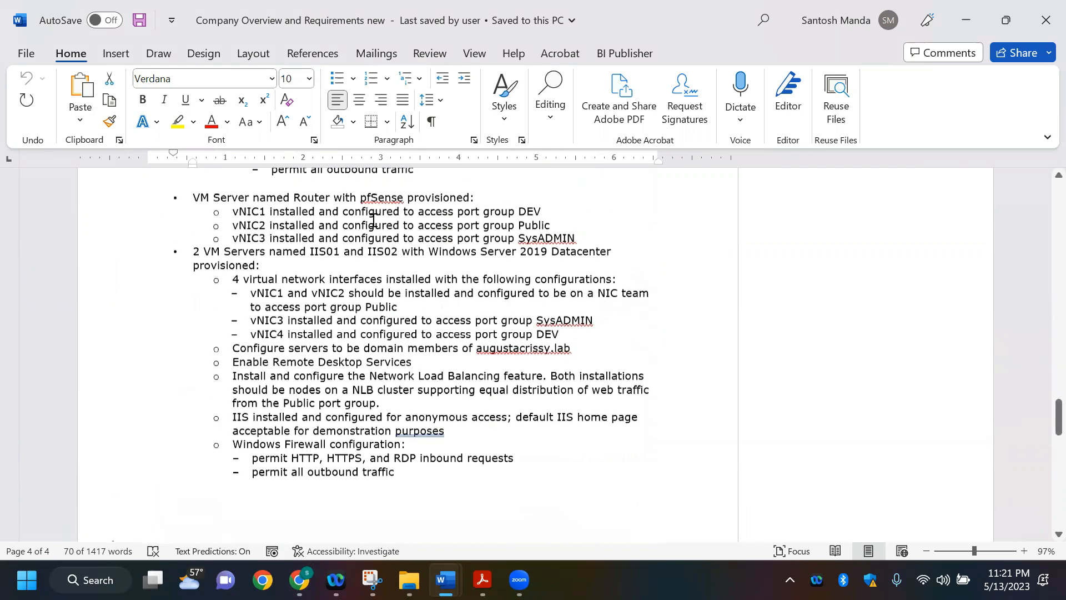
Step: Examine the Router's pfSense requirement and the IIS servers' Network Load Balancing and vNIC1/vNIC2 NIC team requirements, highlighting each in the document
left_click_drag(360, 202, 404, 203)
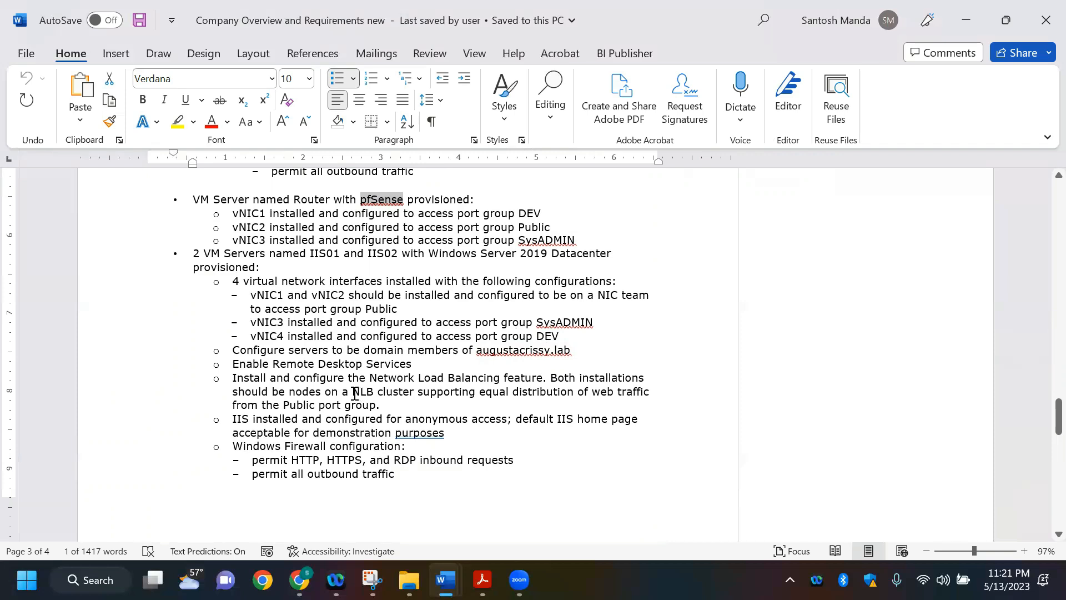
left_click_drag(370, 393, 415, 393)
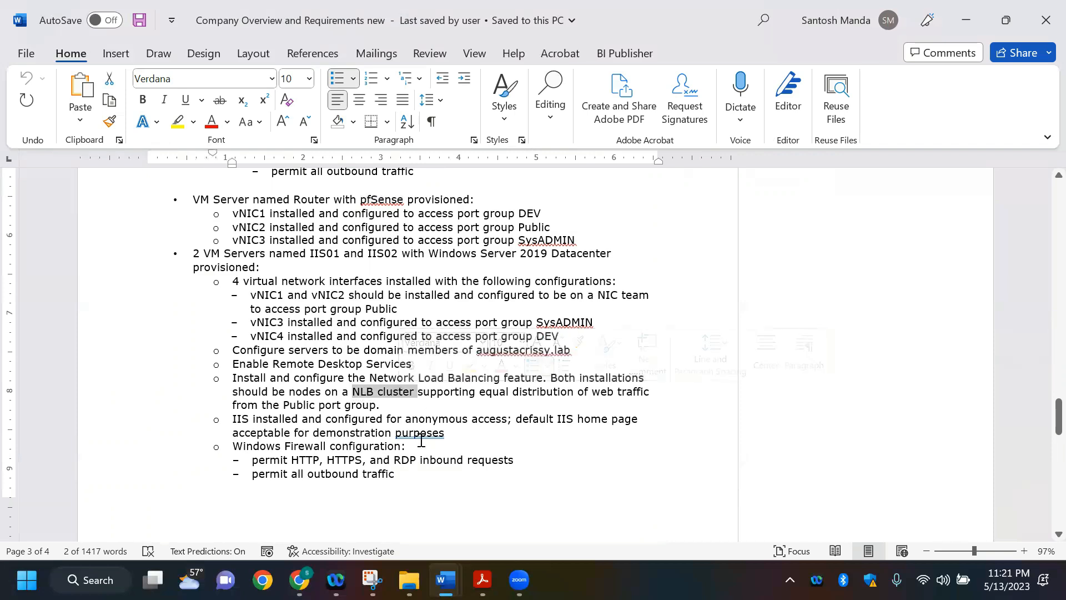
left_click_drag(266, 378, 545, 406)
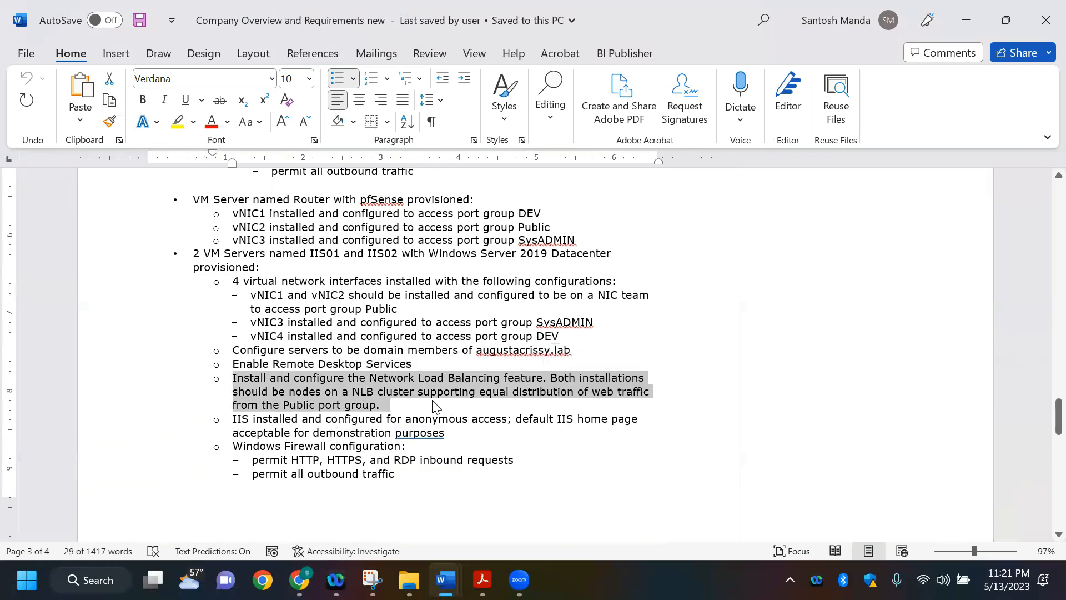
left_click_drag(281, 294, 419, 311)
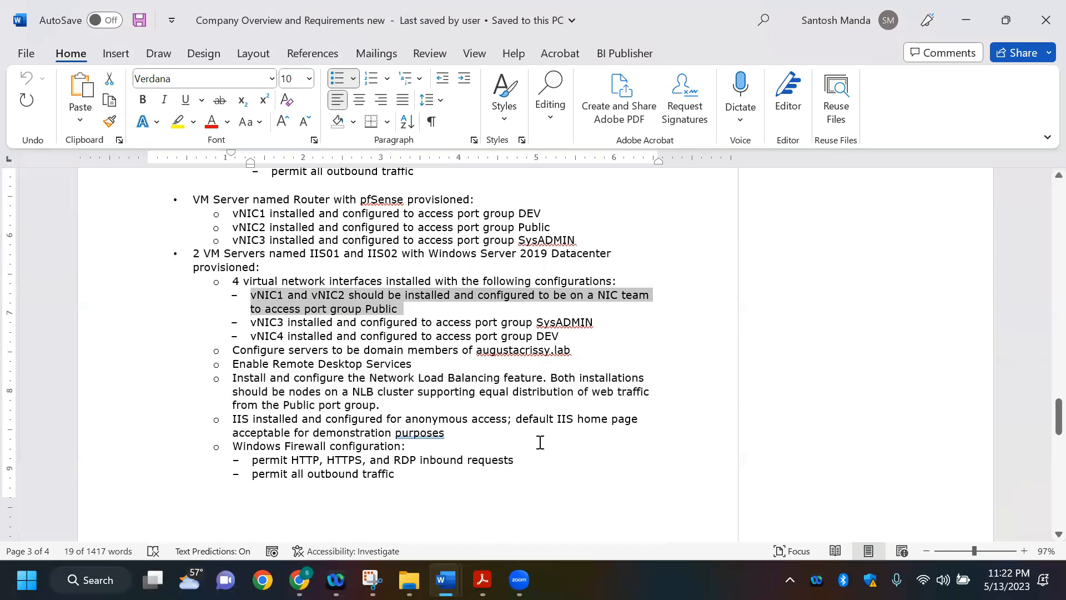
scroll(539, 442, "down", 1)
scroll(540, 442, "up", 1)
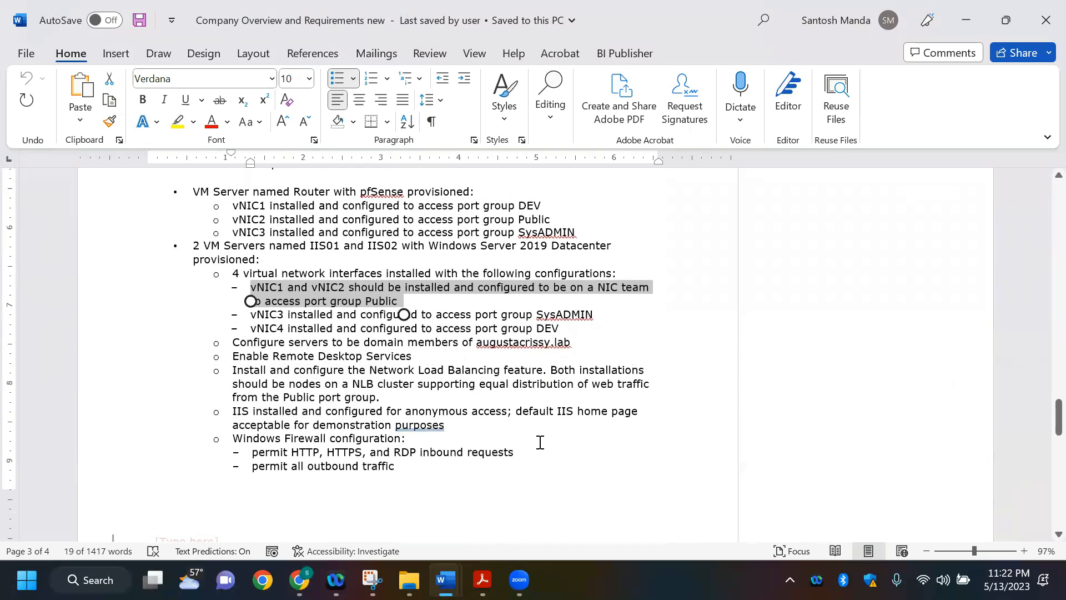